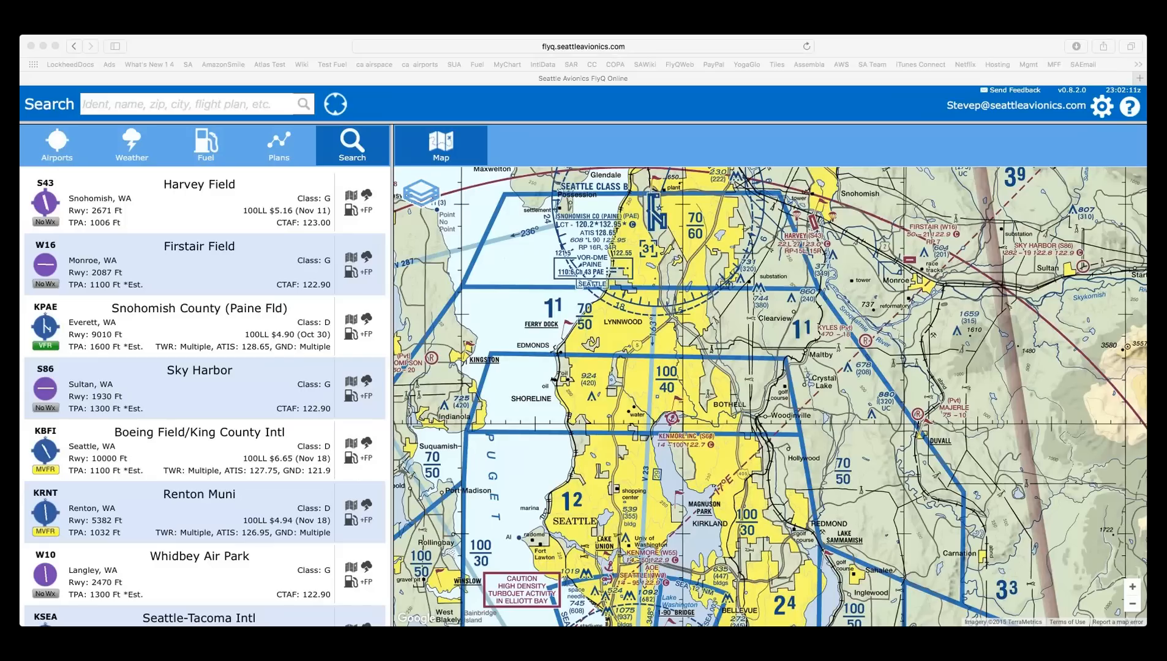
- Reload the FlyQ Online page
left_click(807, 47)
left_click(807, 47)
left_click(808, 49)
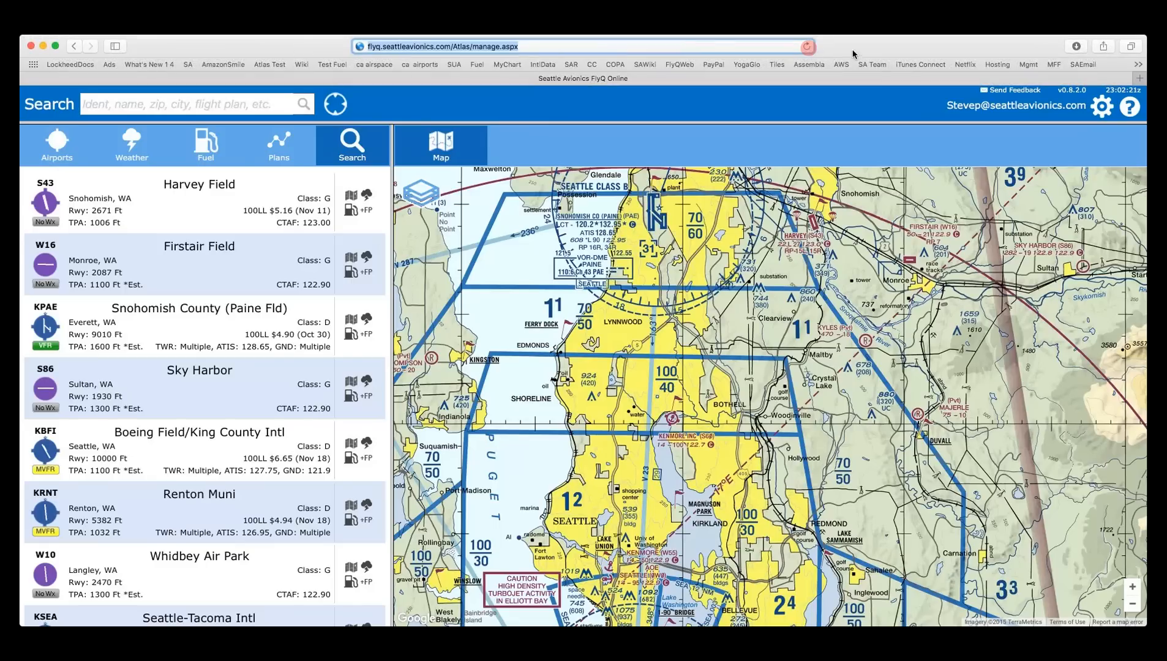
left_click(806, 47)
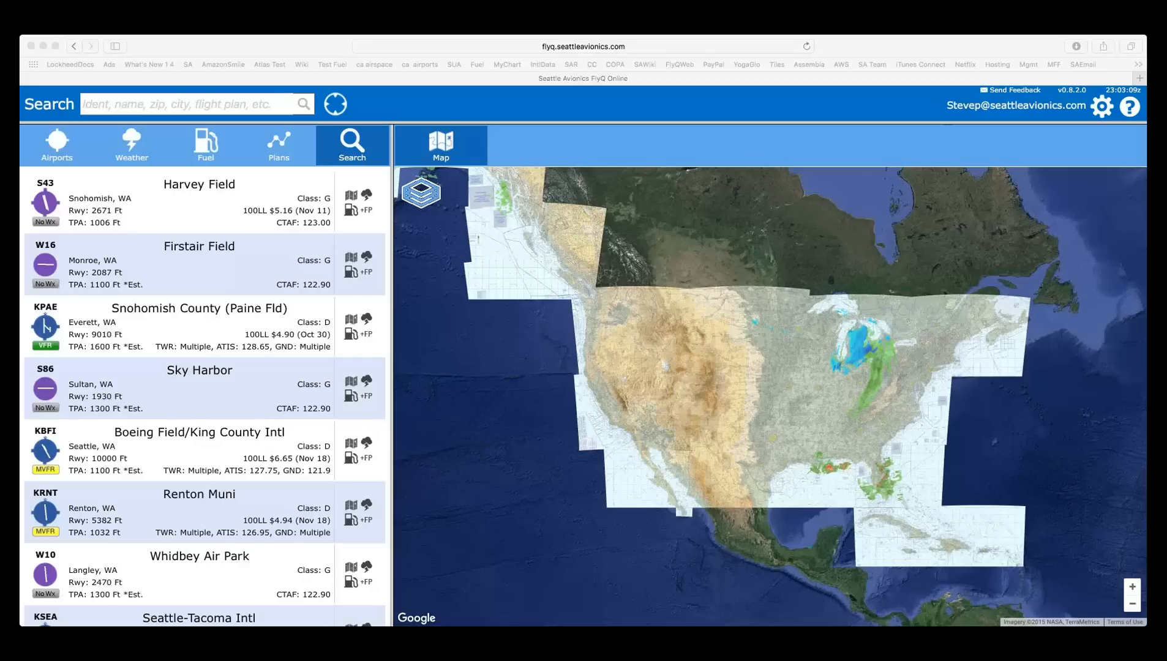
- Widen the airport list slightly by shifting the divider between it and the map
left_click(390, 357)
left_click(133, 111)
left_click(393, 265)
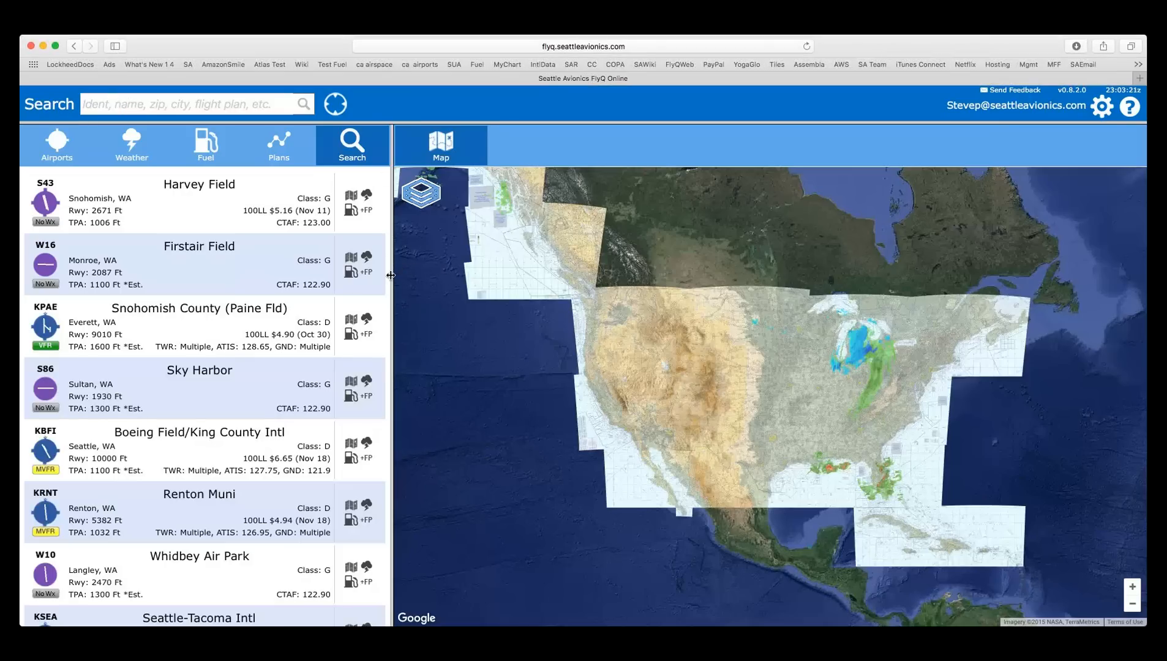
mouse_move(392, 276)
left_mouse_down()
mouse_move(479, 279)
mouse_move(353, 280)
mouse_move(411, 279)
left_mouse_up()
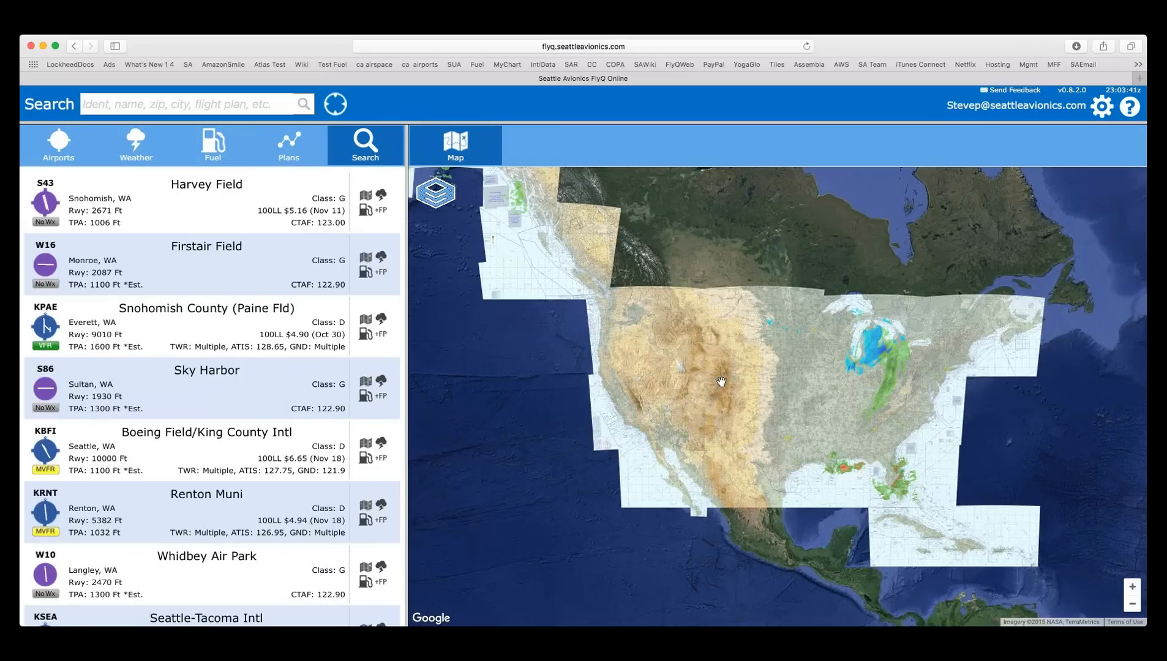
- Center the map on the current location and examine the sectional chart around Seattle
mouse_move(699, 379)
left_mouse_down()
mouse_move(602, 362)
mouse_move(818, 404)
mouse_move(696, 382)
mouse_move(713, 393)
left_mouse_up()
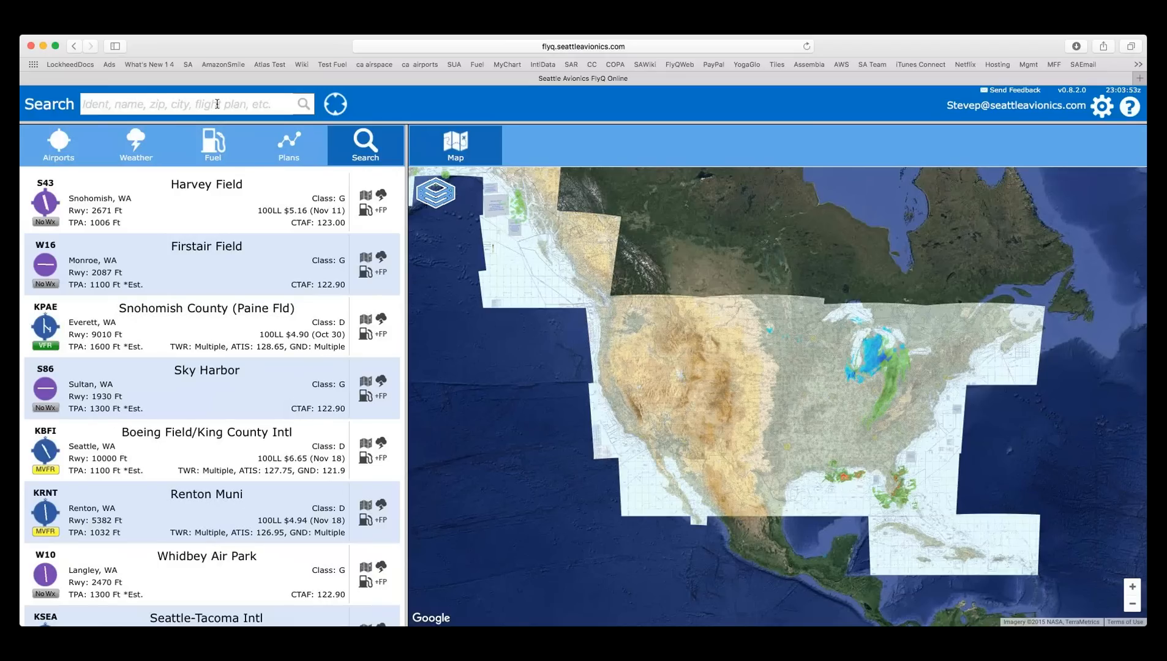
left_click(337, 109)
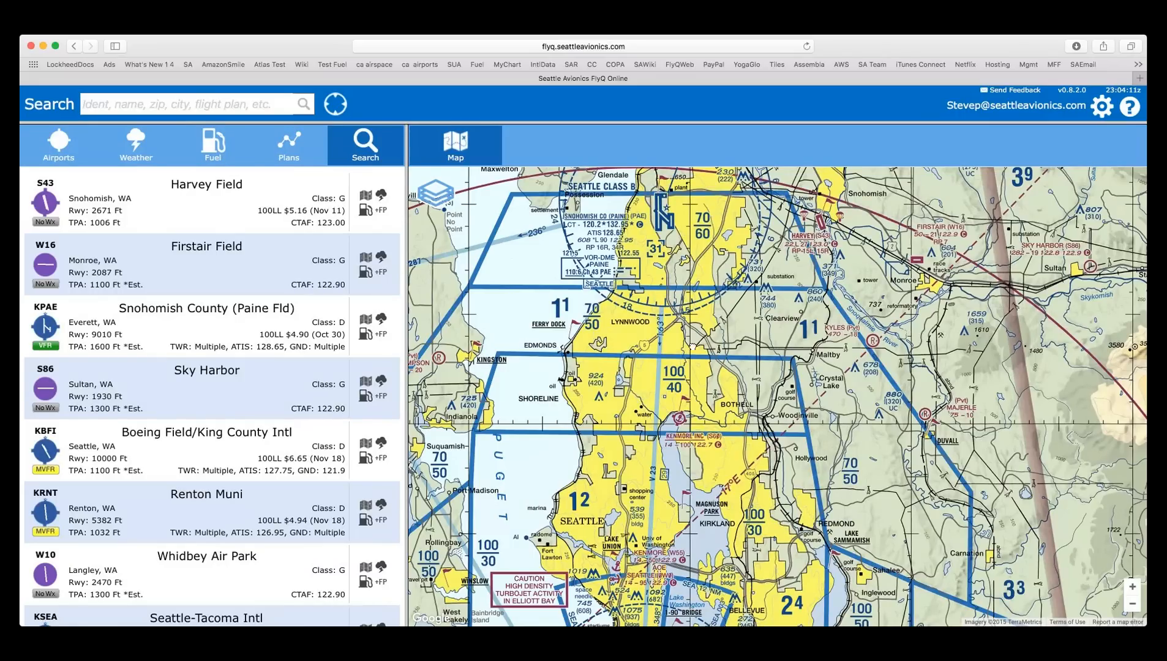
left_click_drag(755, 392, 887, 521)
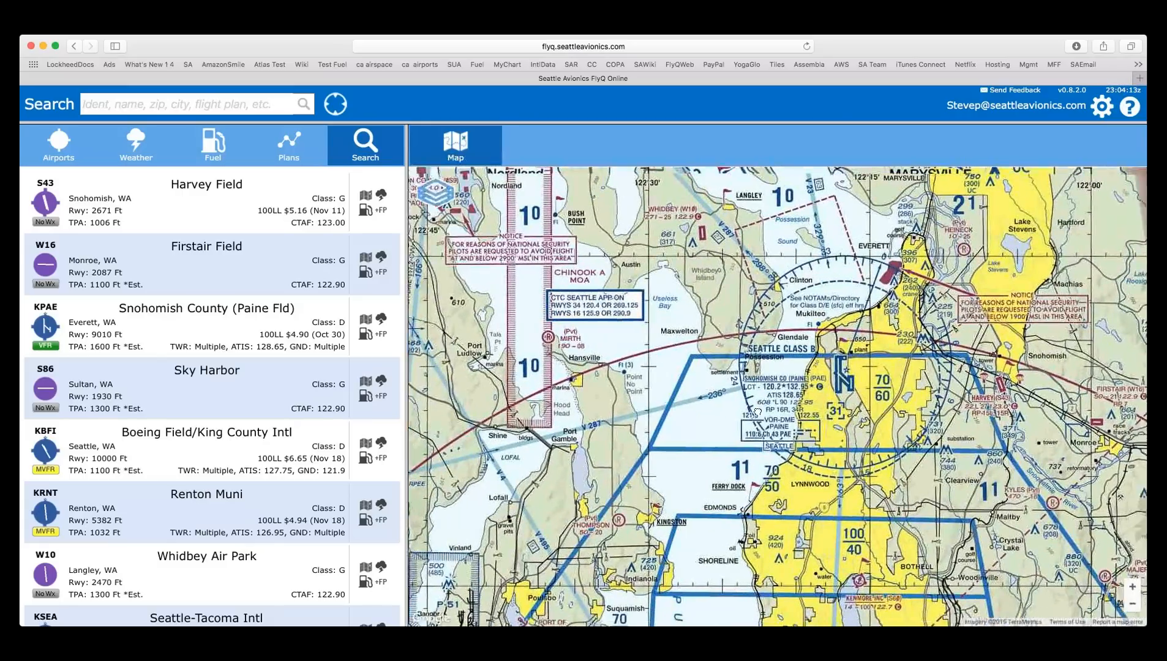
left_click_drag(854, 476, 694, 341)
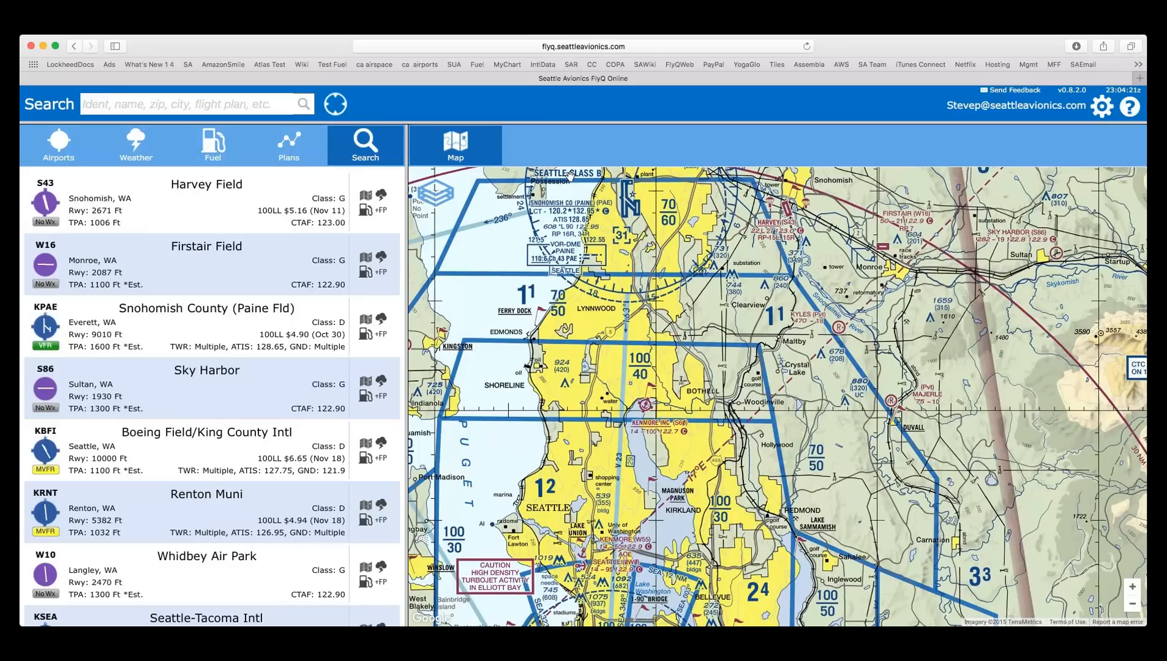
- Switch the map's base layer to IFR Low, followed by Photo, and close the layer list
left_click(441, 197)
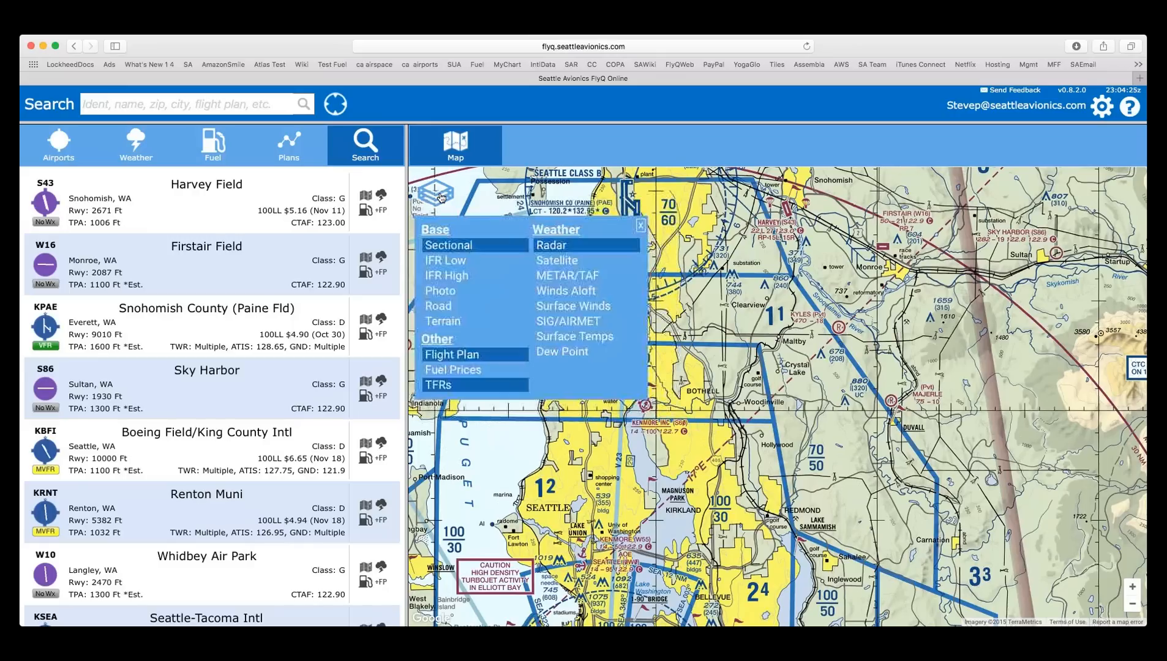
left_click(461, 263)
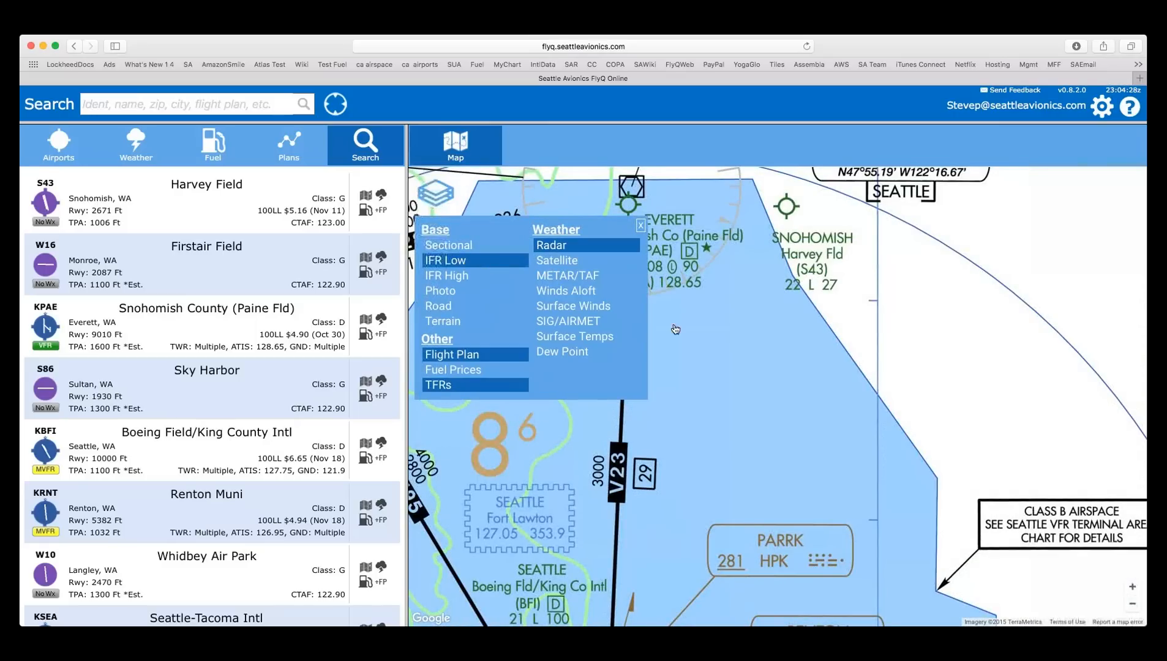
left_click(452, 293)
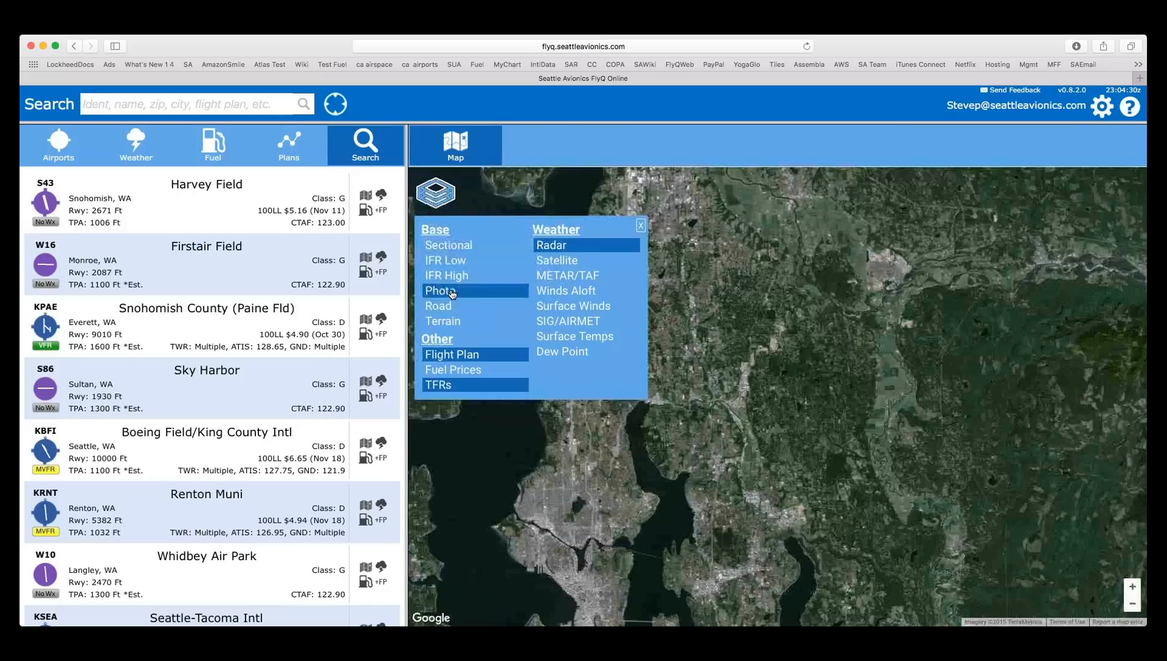
left_click(739, 414)
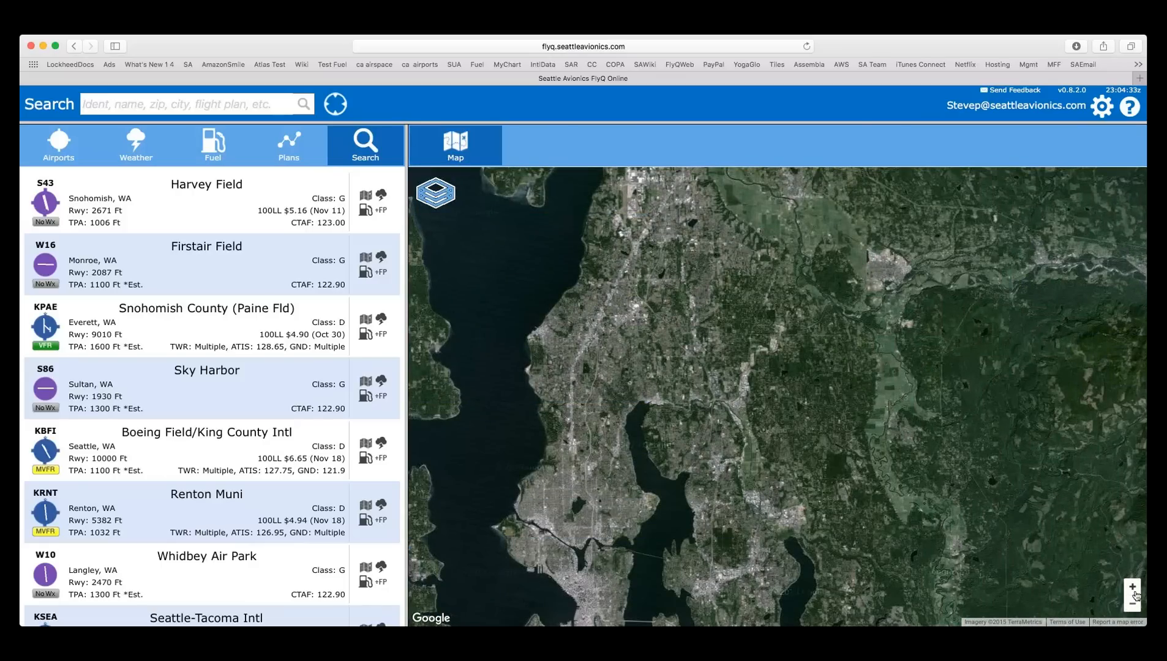
- Examine the aerial photo of the residential area northeast of Seattle down to individual houses and parked cars
left_click(1133, 587)
left_click(1132, 587)
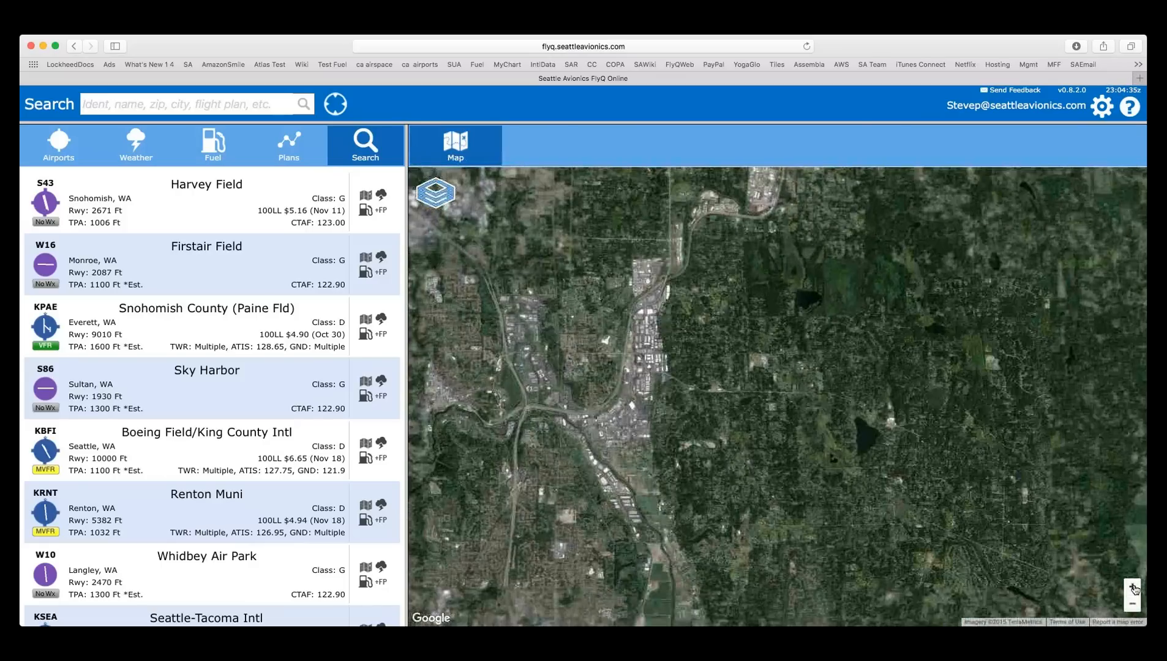
left_click(1132, 587)
left_click(1133, 587)
scroll(591, 405, "down", 3)
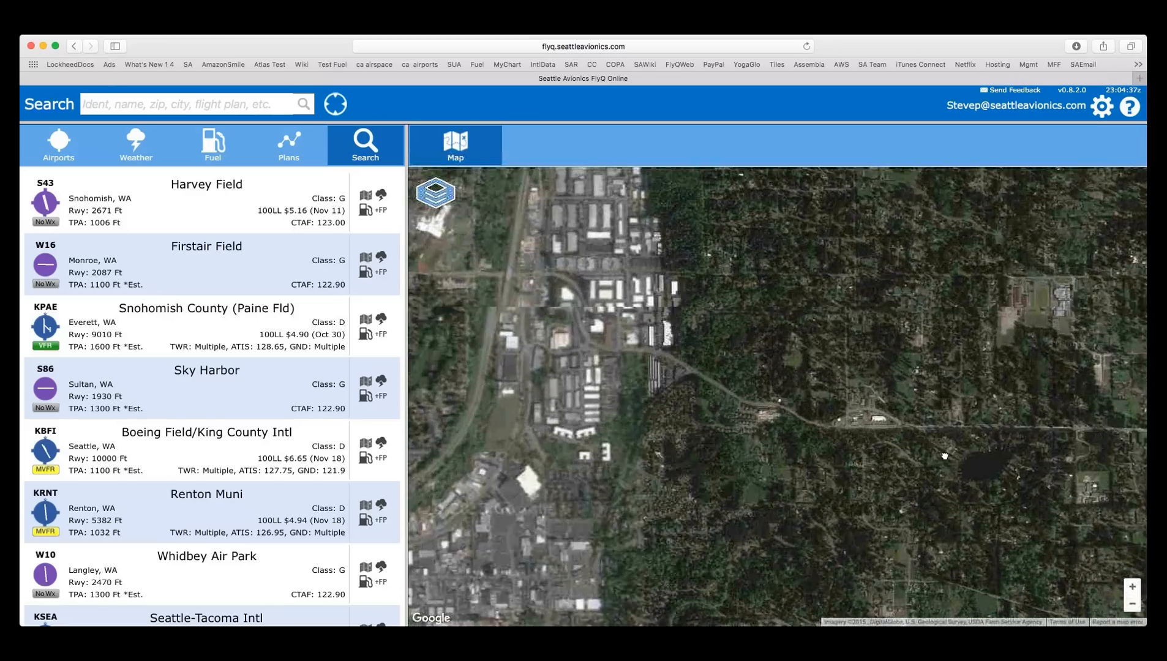
left_click(1133, 587)
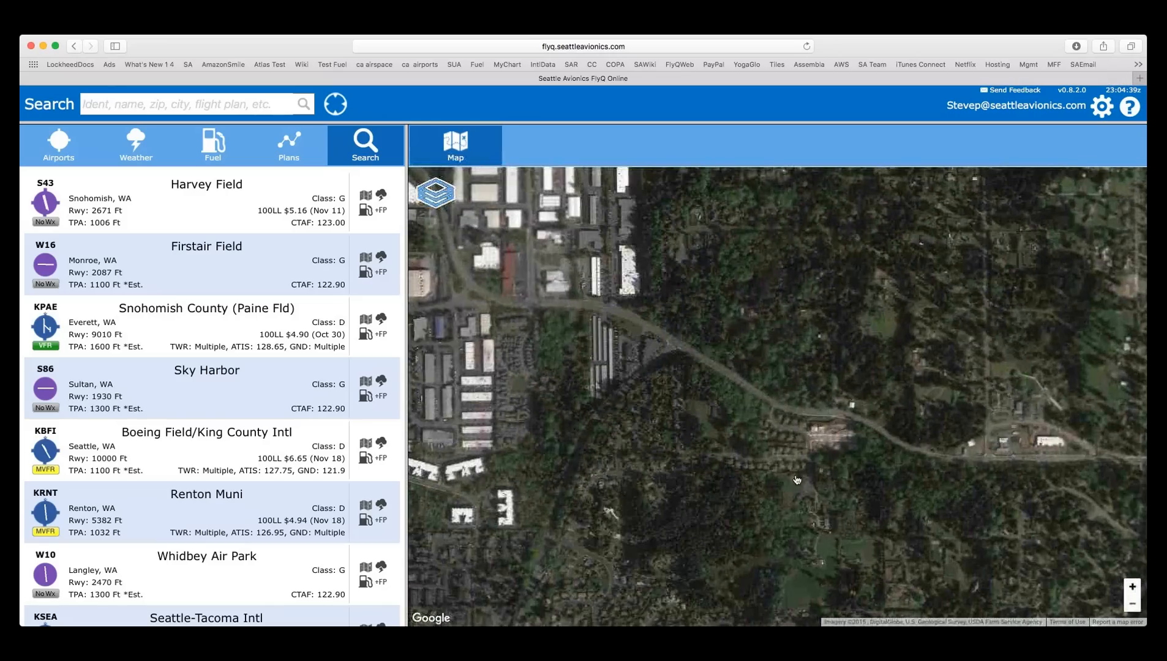
left_click(1134, 588)
left_click_drag(508, 367, 993, 421)
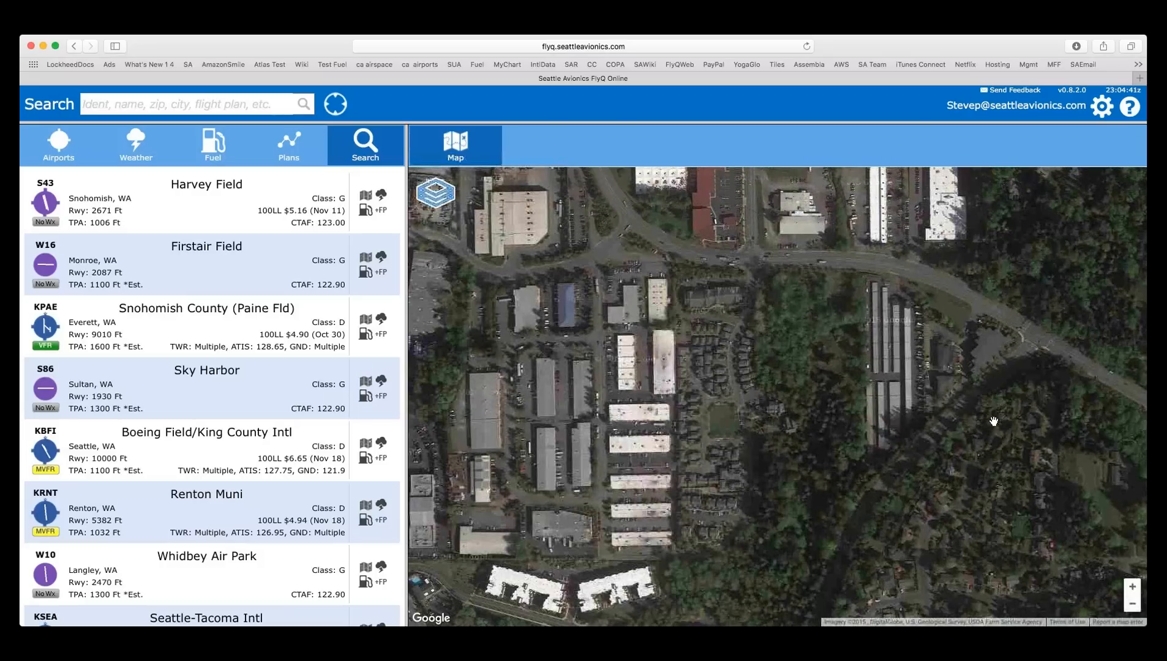
left_click(1133, 587)
left_click(1134, 588)
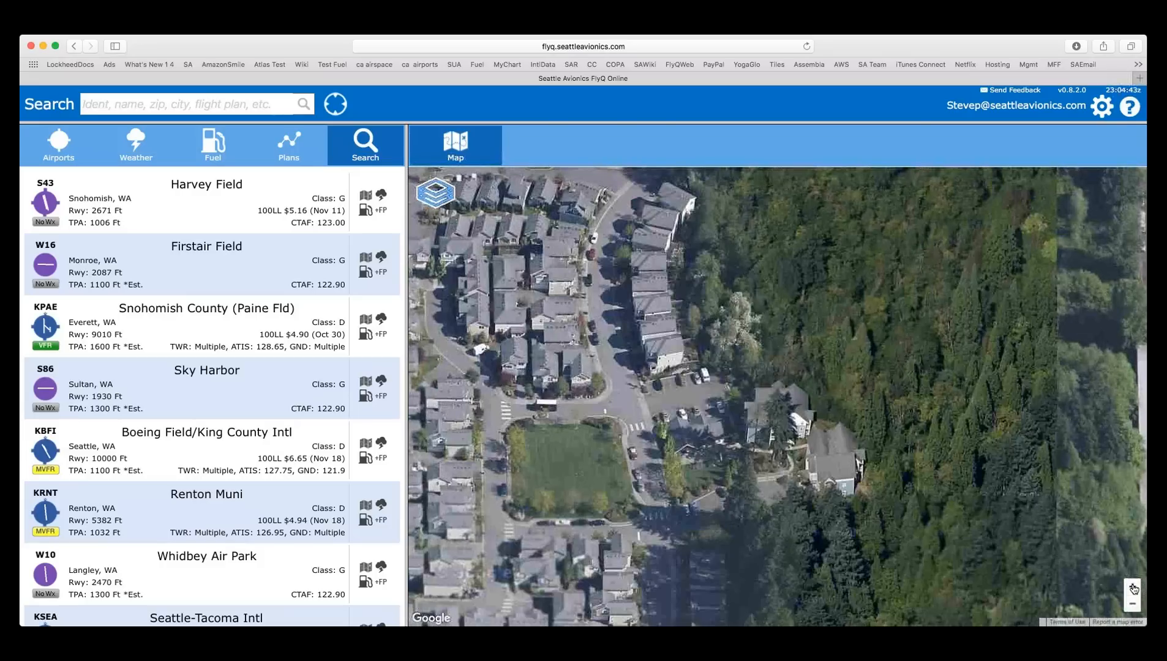
left_click_drag(969, 573, 1104, 575)
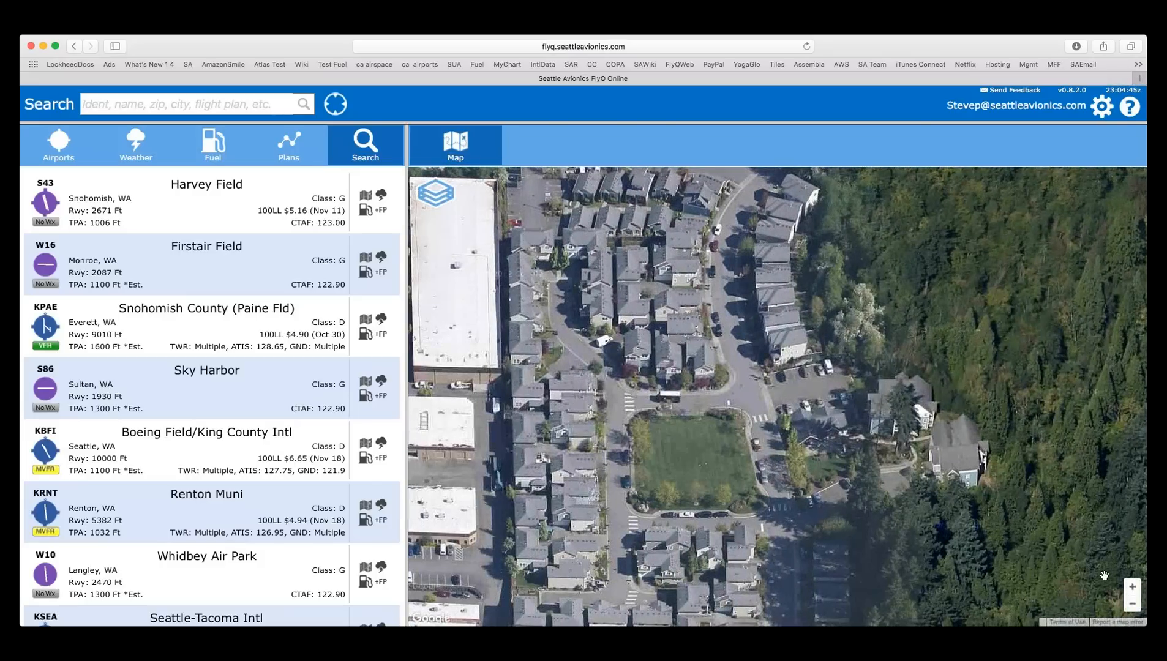
left_click(1133, 587)
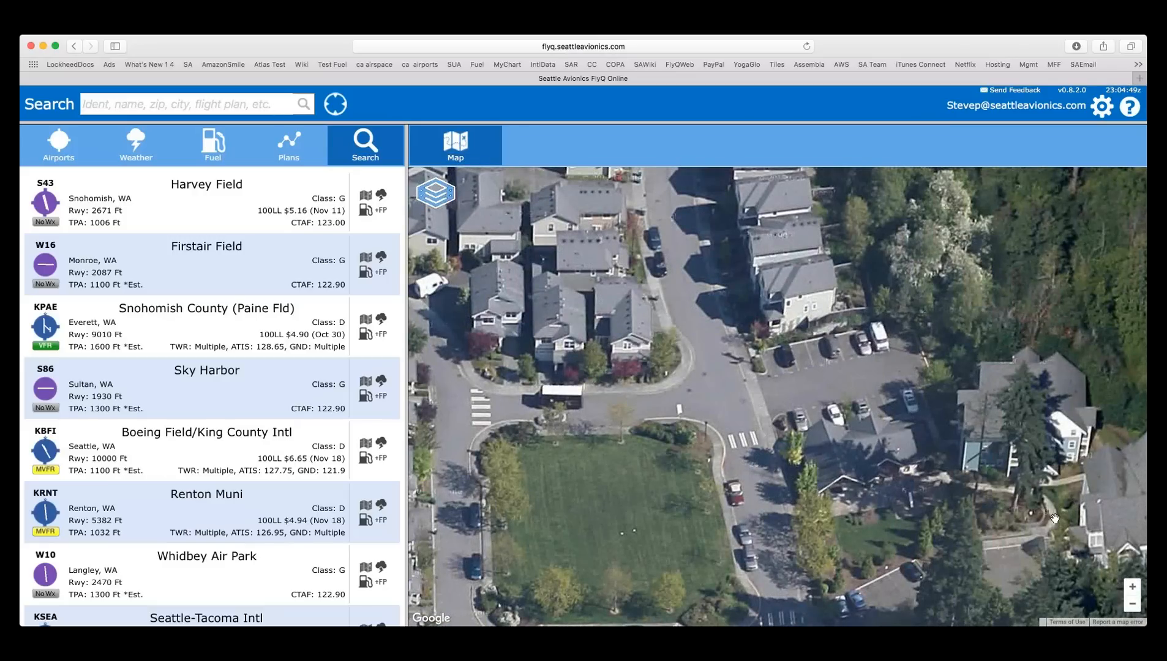
- Set the map's base layer back to Sectional and turn on the Surface Winds and Surface Temps overlays
left_click(440, 202)
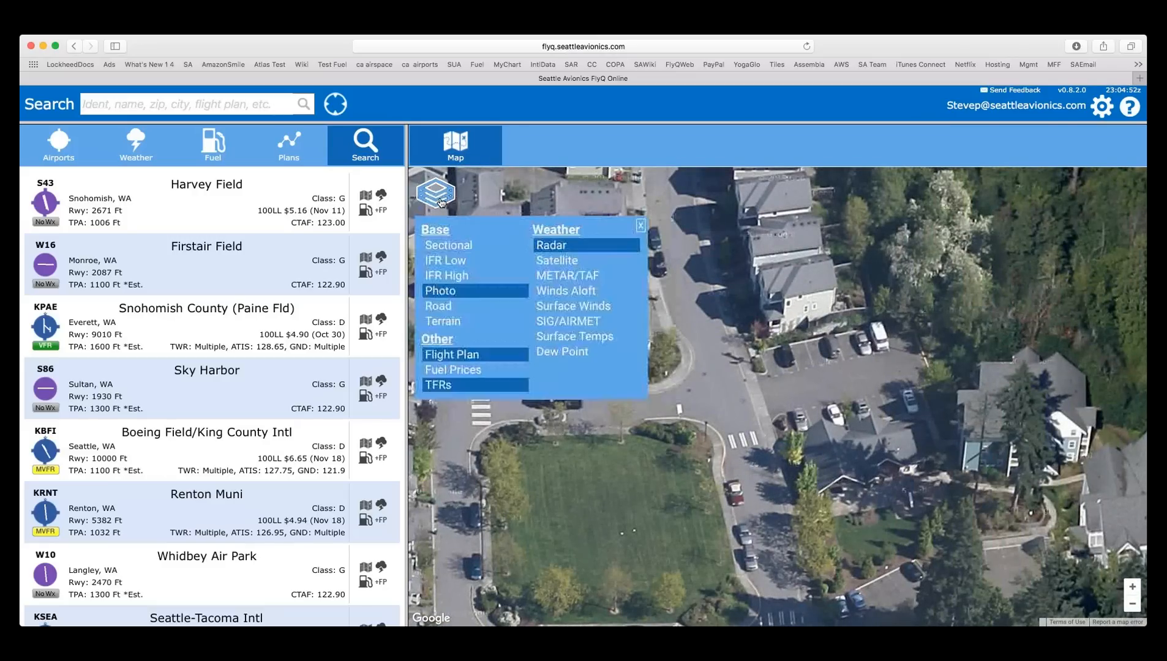
left_click(458, 246)
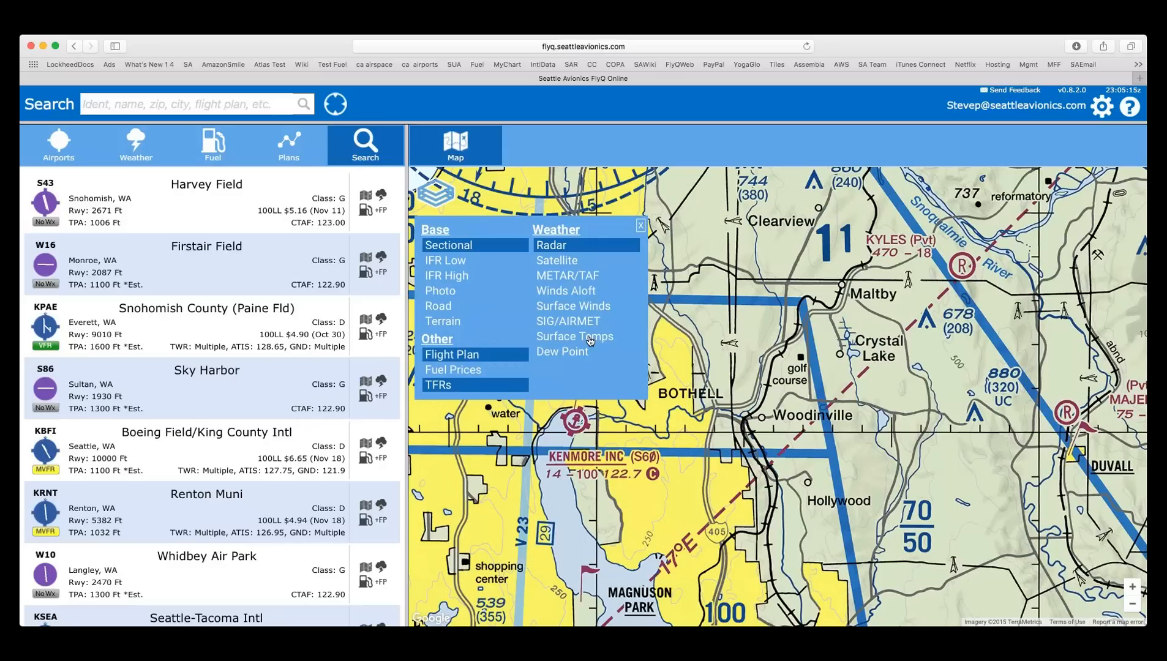
left_click(598, 312)
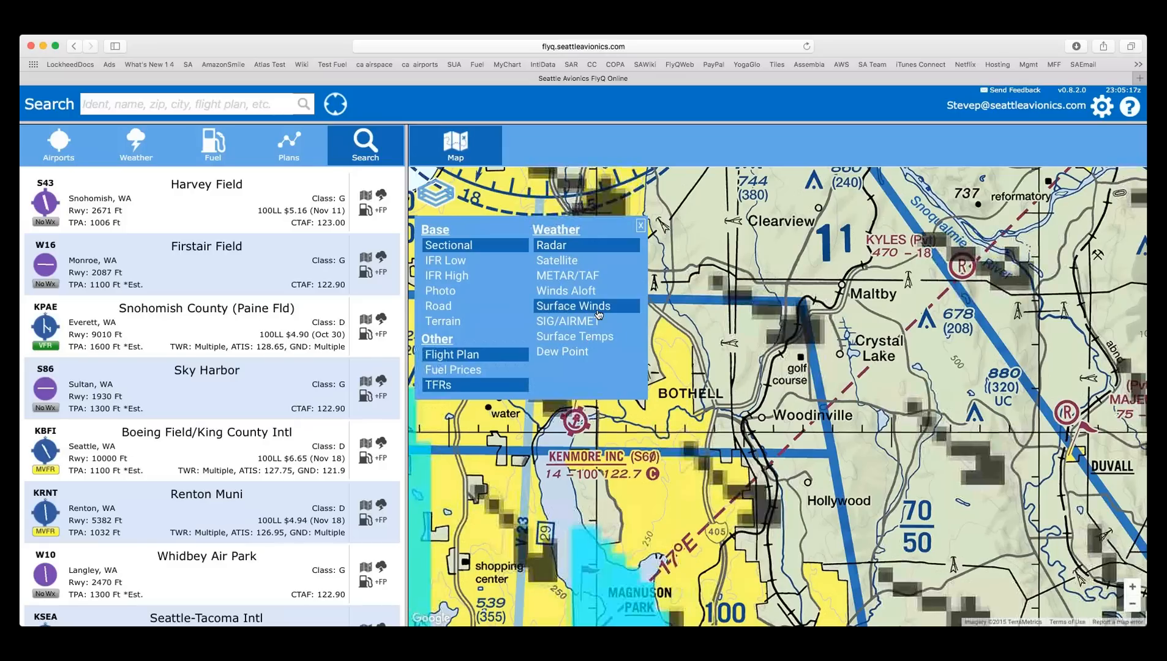
left_click(581, 341)
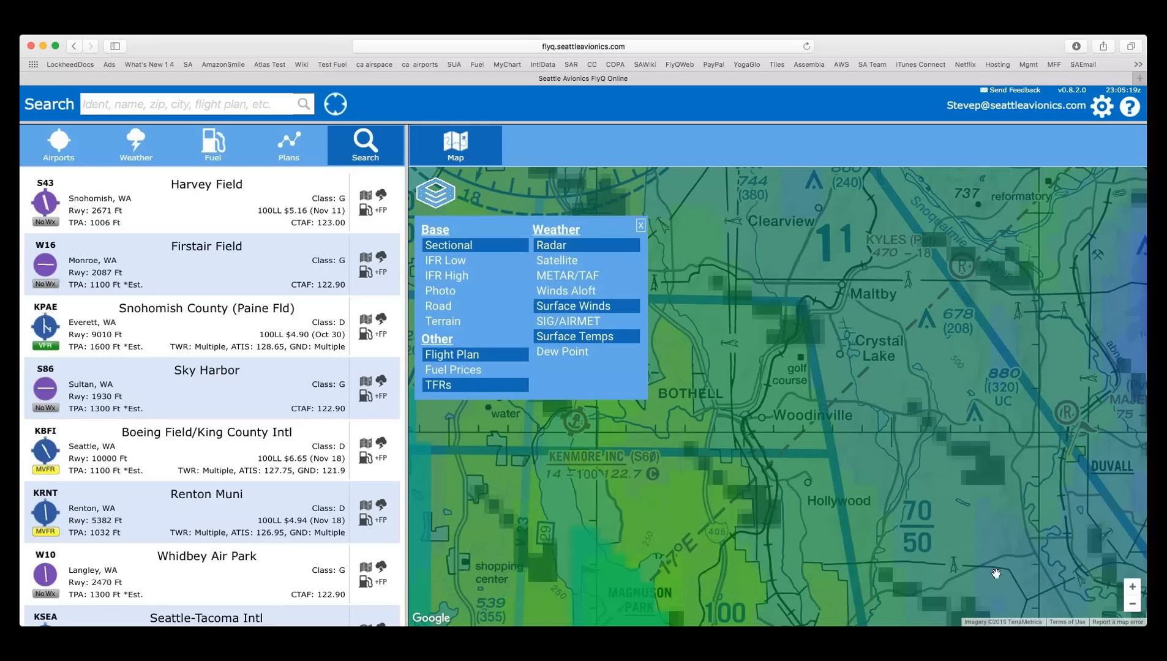
- Turn on the Satellite weather overlay and view the active layers across the entire United States
left_click(1132, 605)
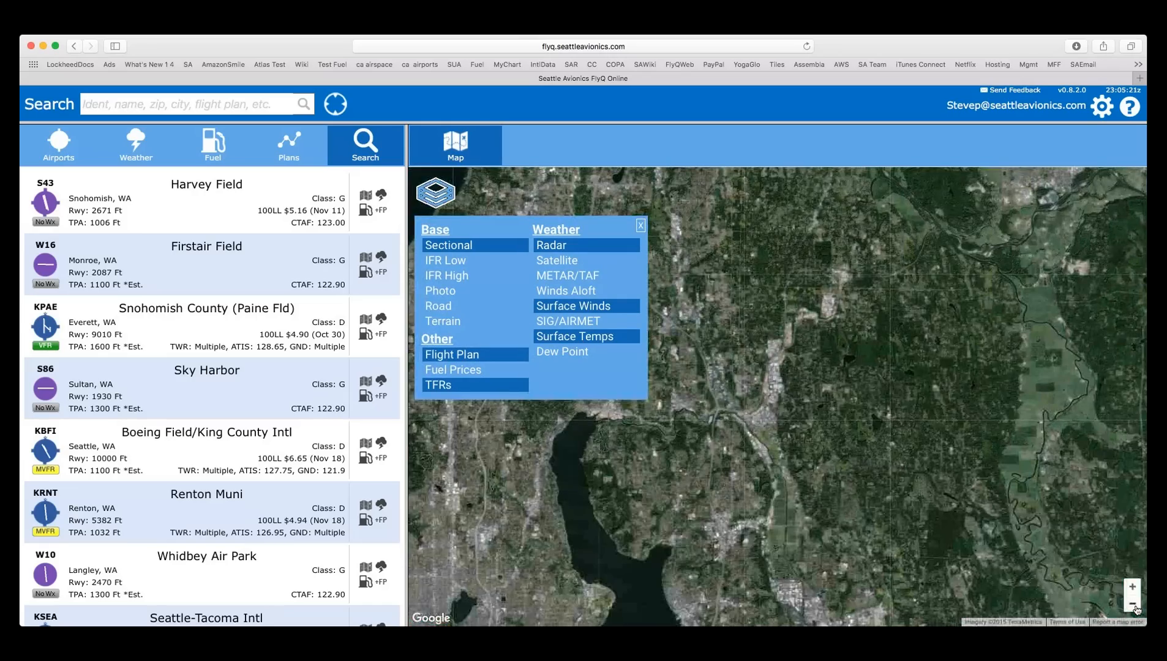
left_click(1132, 605)
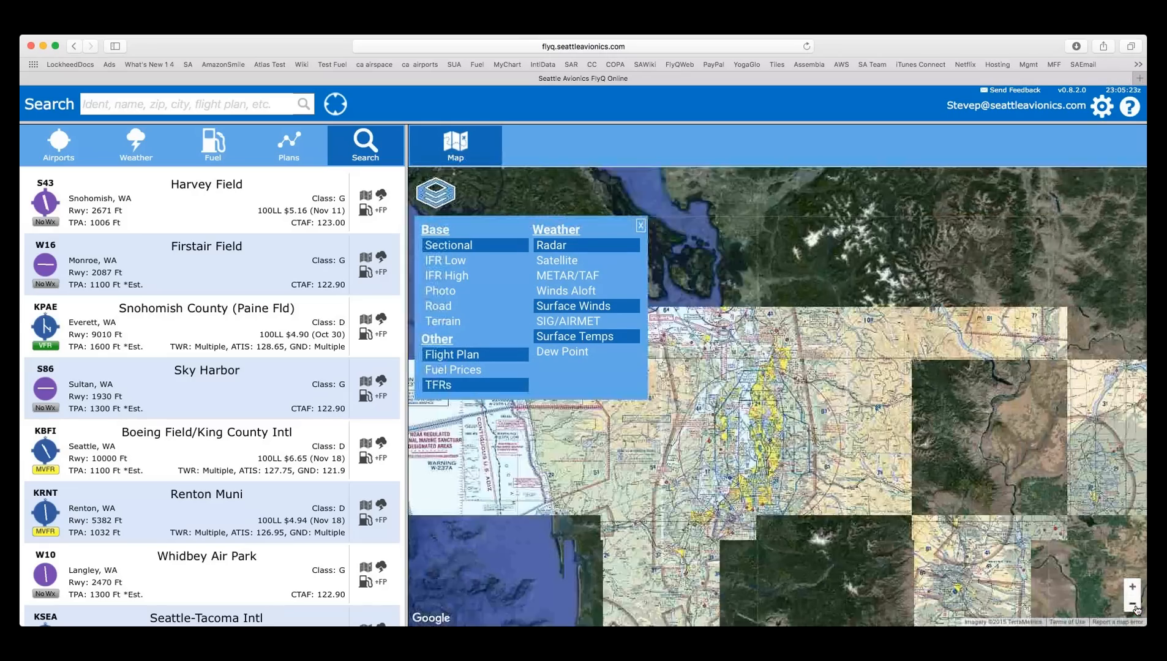
left_click(1133, 604)
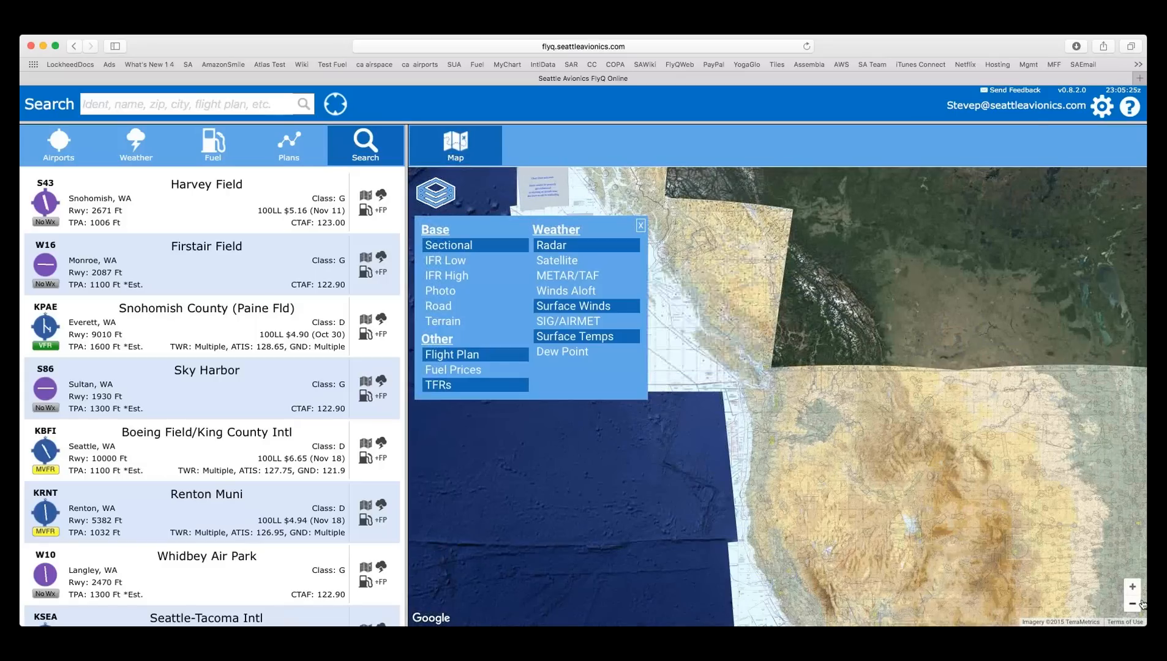
left_click(562, 267)
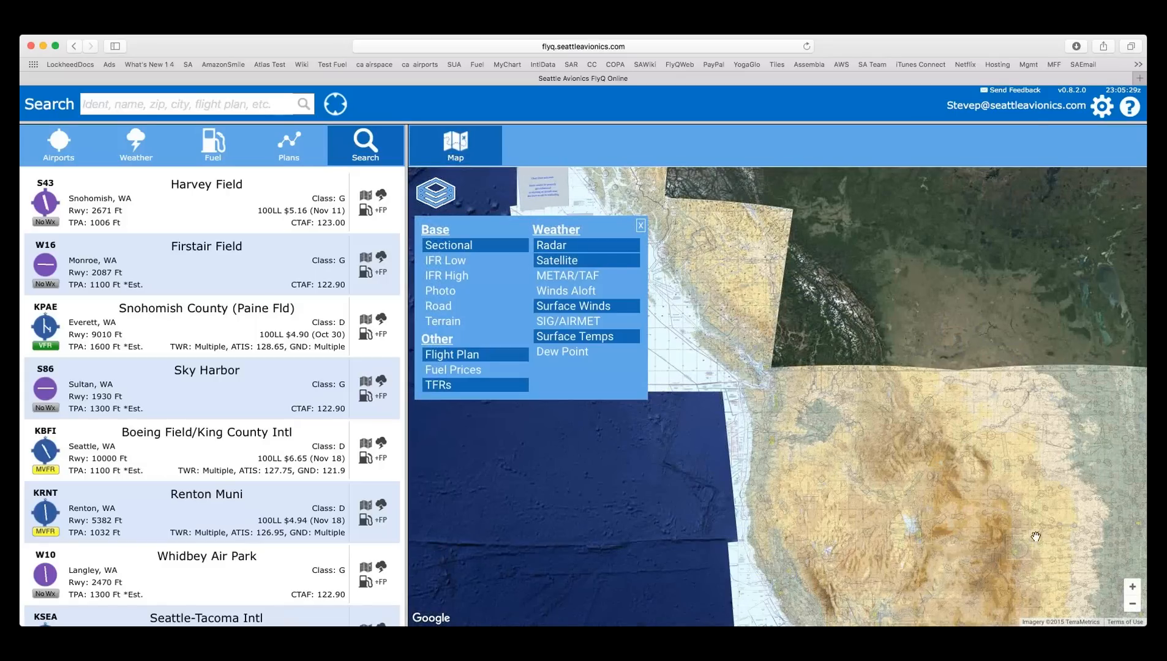
left_click_drag(1035, 537, 856, 520)
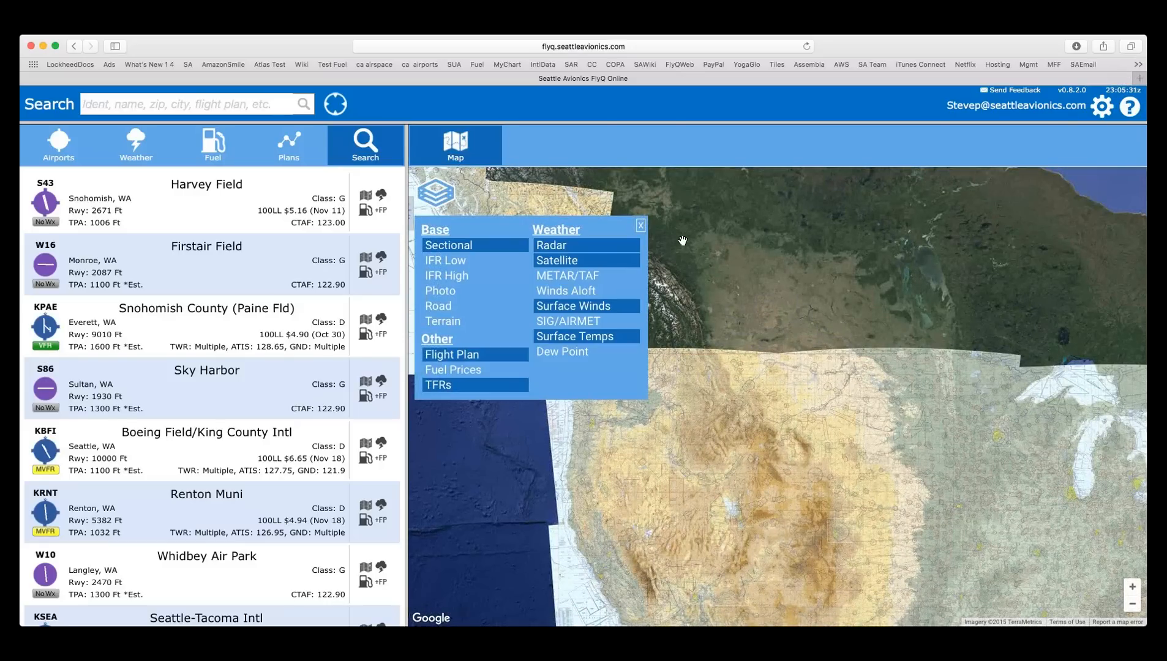
left_click(640, 227)
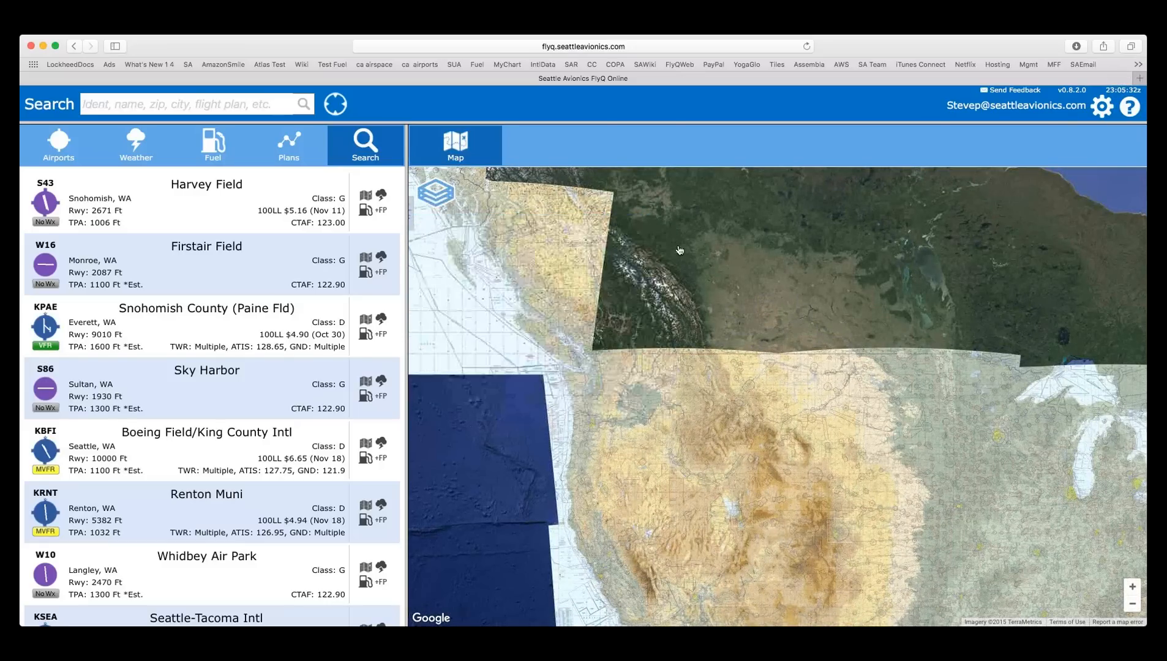
left_click(1133, 606)
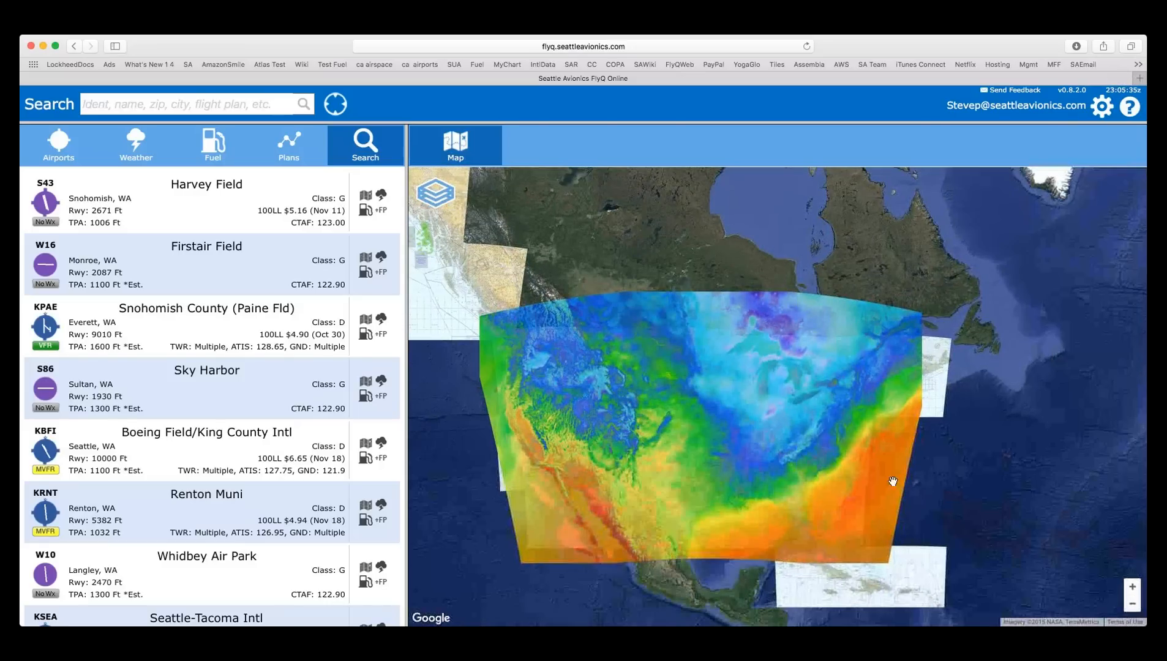
- Turn off the Surface Temps and Surface Winds overlays and close the layer list
left_click(440, 198)
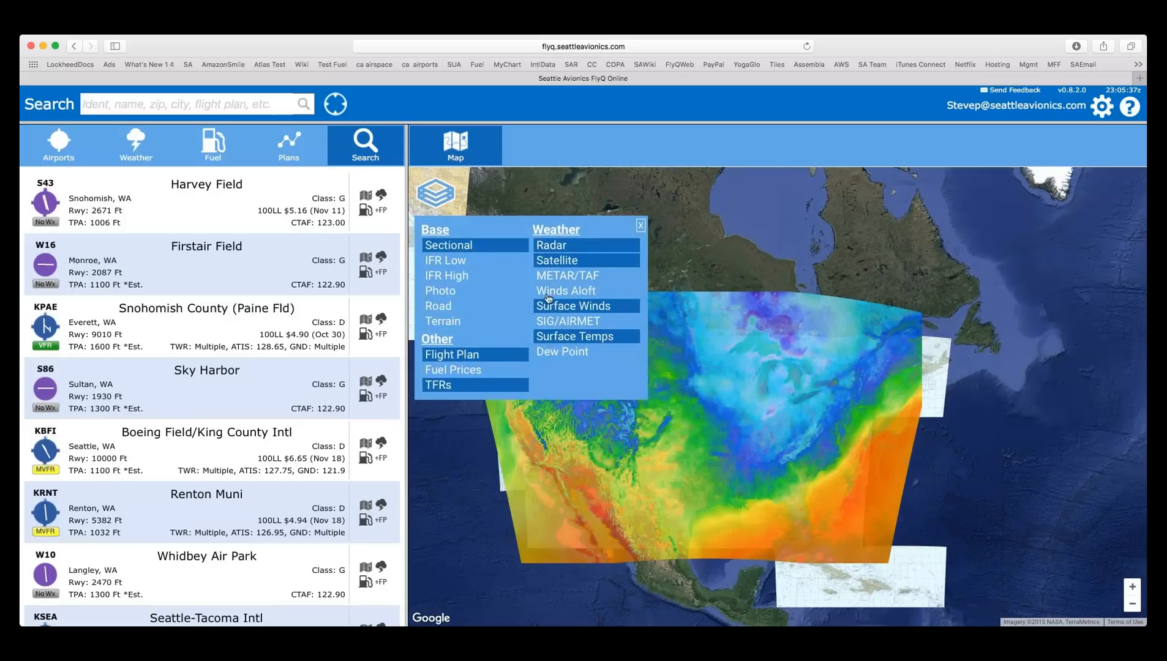
left_click(603, 345)
left_click(587, 308)
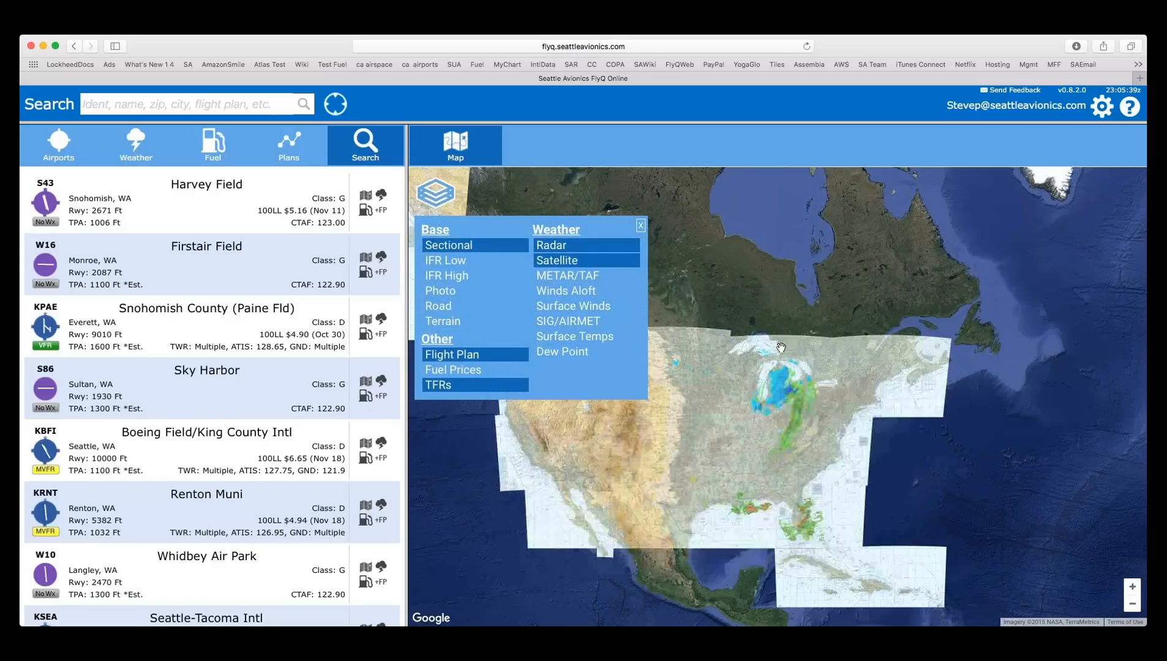
left_click(710, 262)
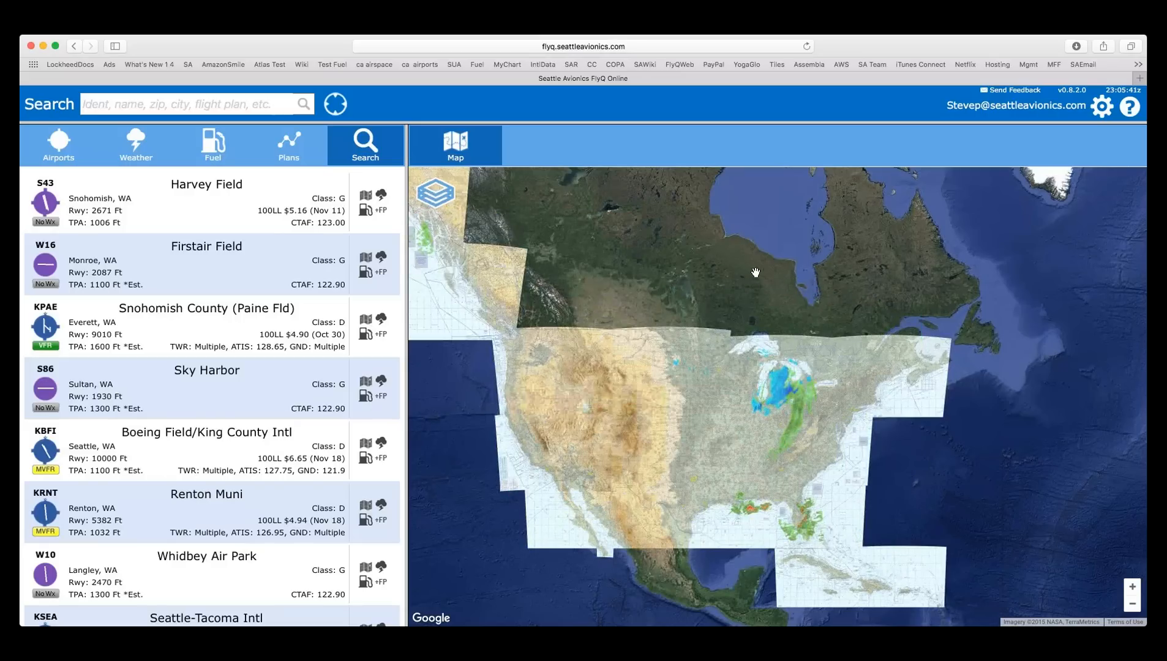
left_click_drag(666, 368, 731, 384)
left_click(447, 199)
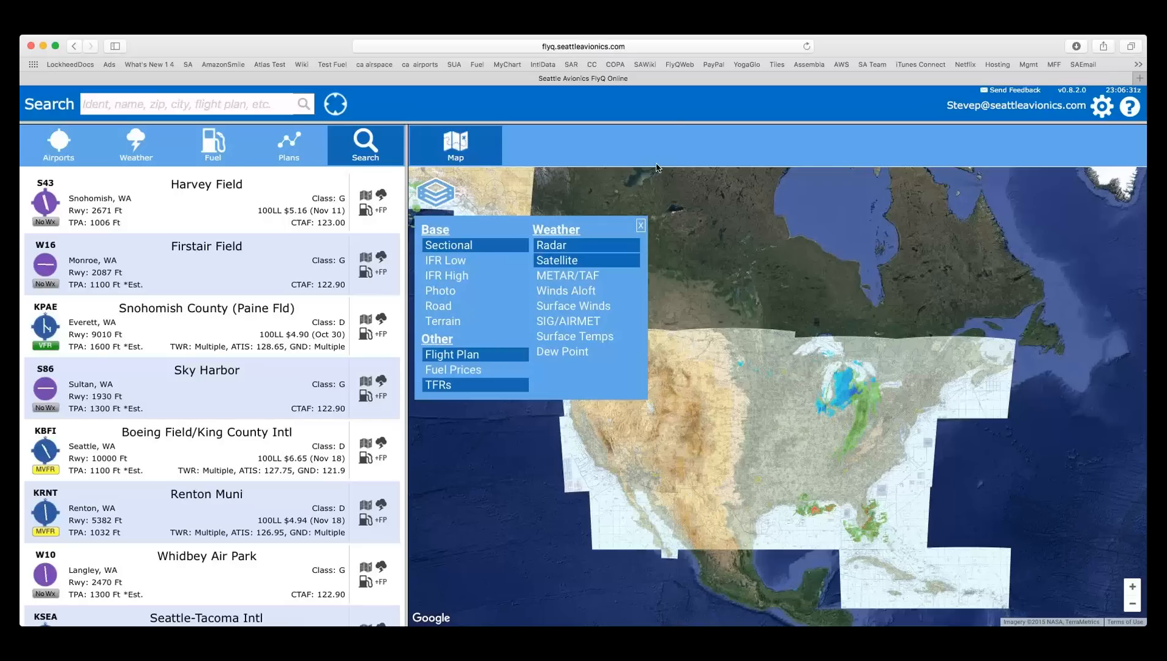
left_click(641, 225)
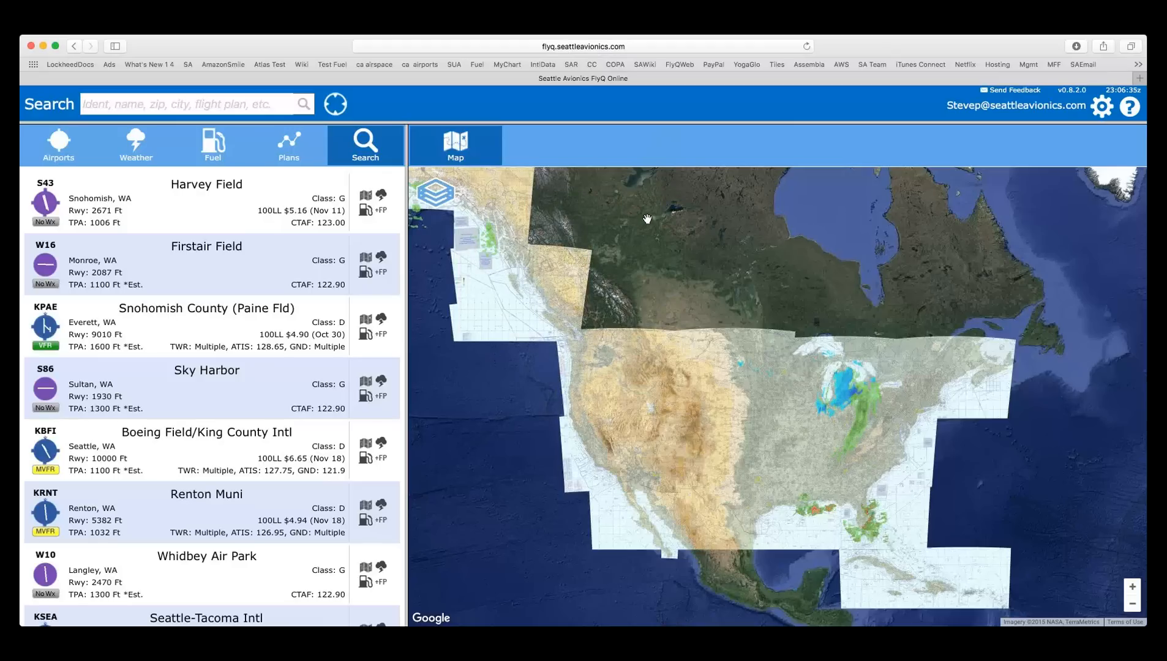
- Search for the city boynton beach
left_click_drag(868, 524, 795, 491)
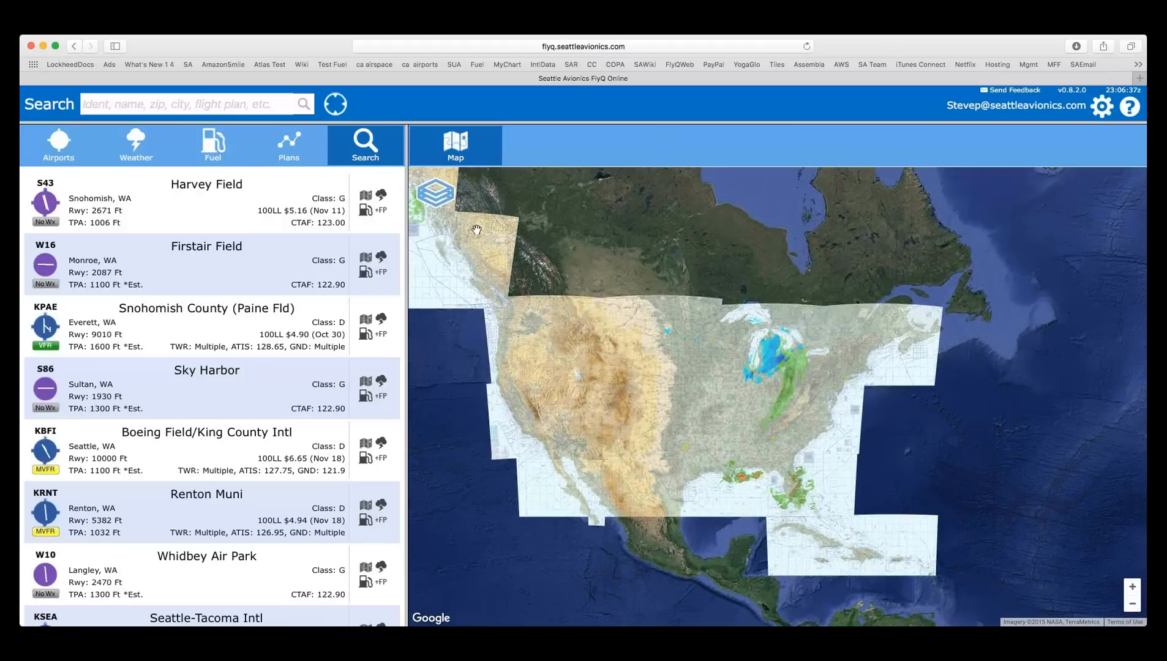
left_click(242, 107)
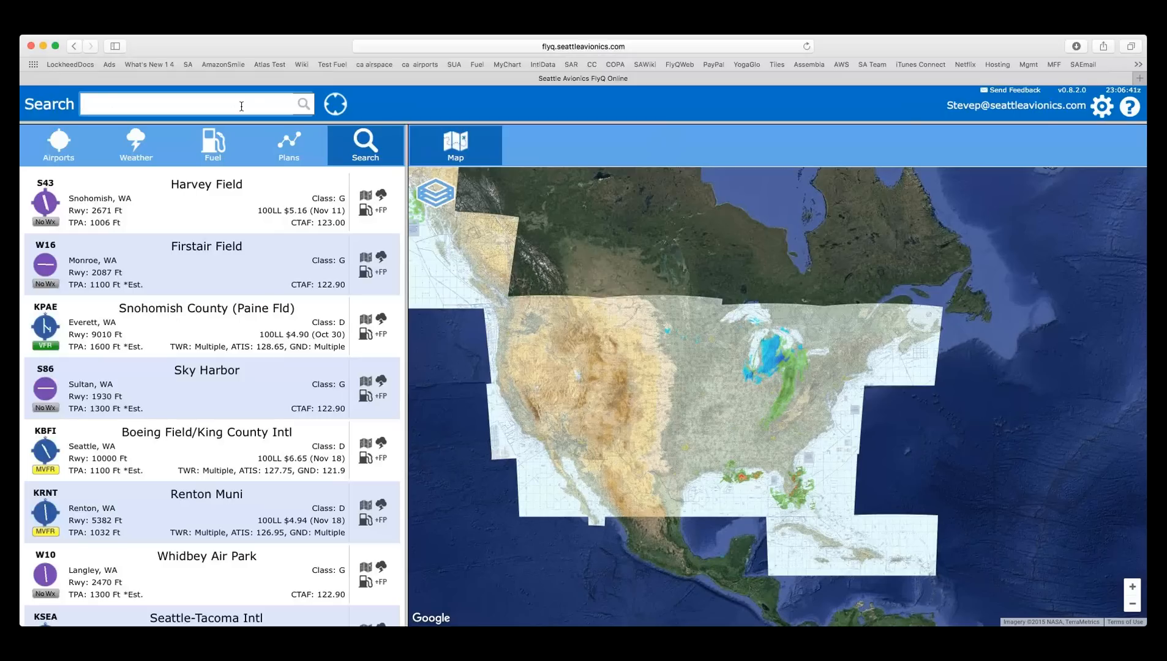
type("boynton beach")
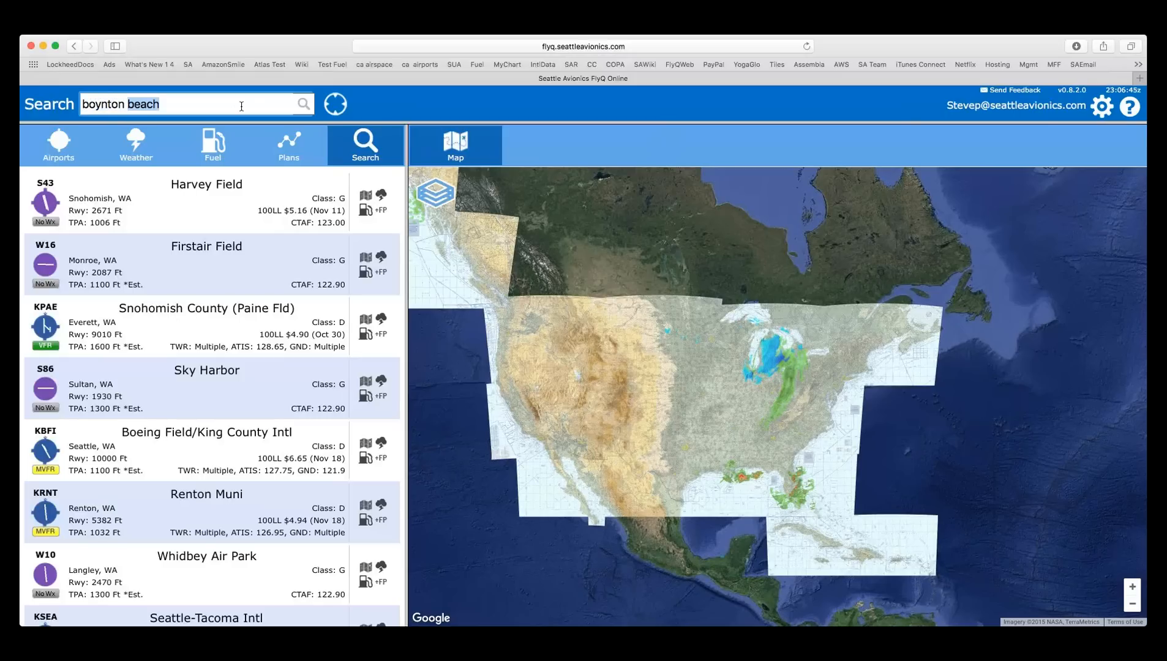
key("Return")
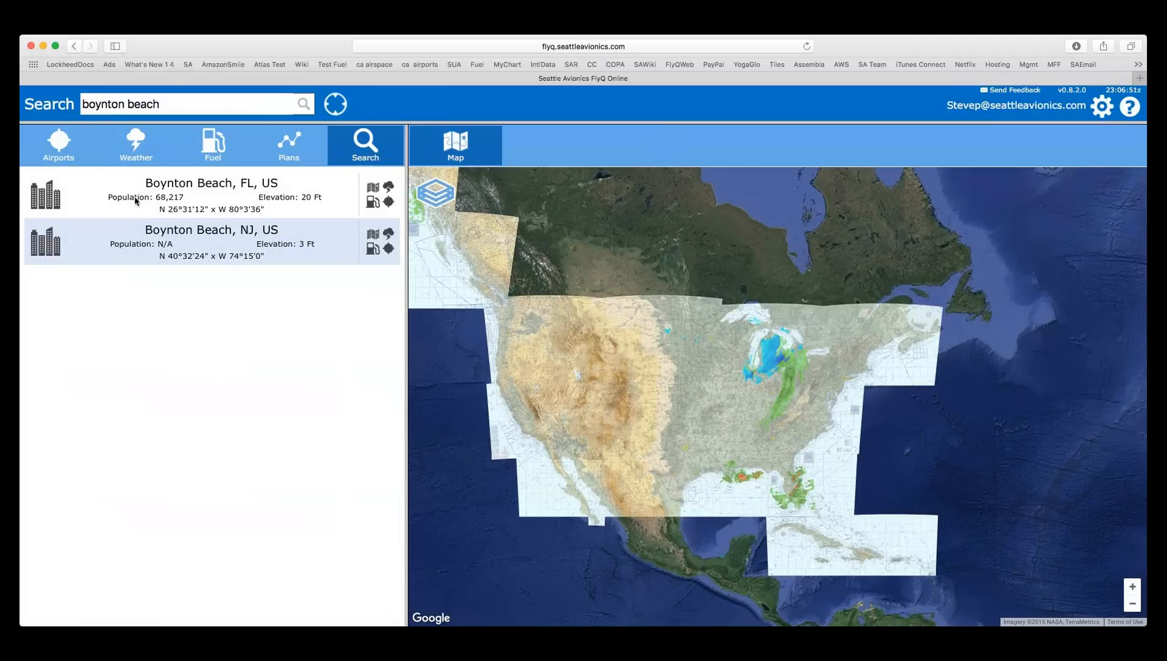
- Replace the search text with lantana and search, and run another search for miami
left_click(173, 103)
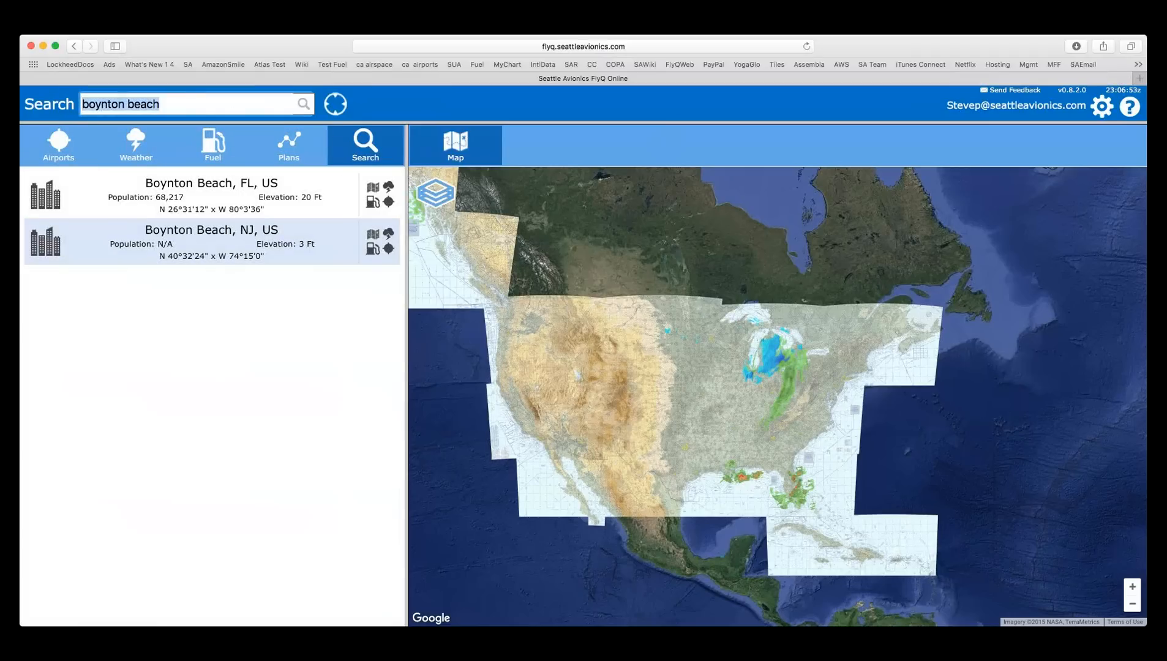
type("lanta")
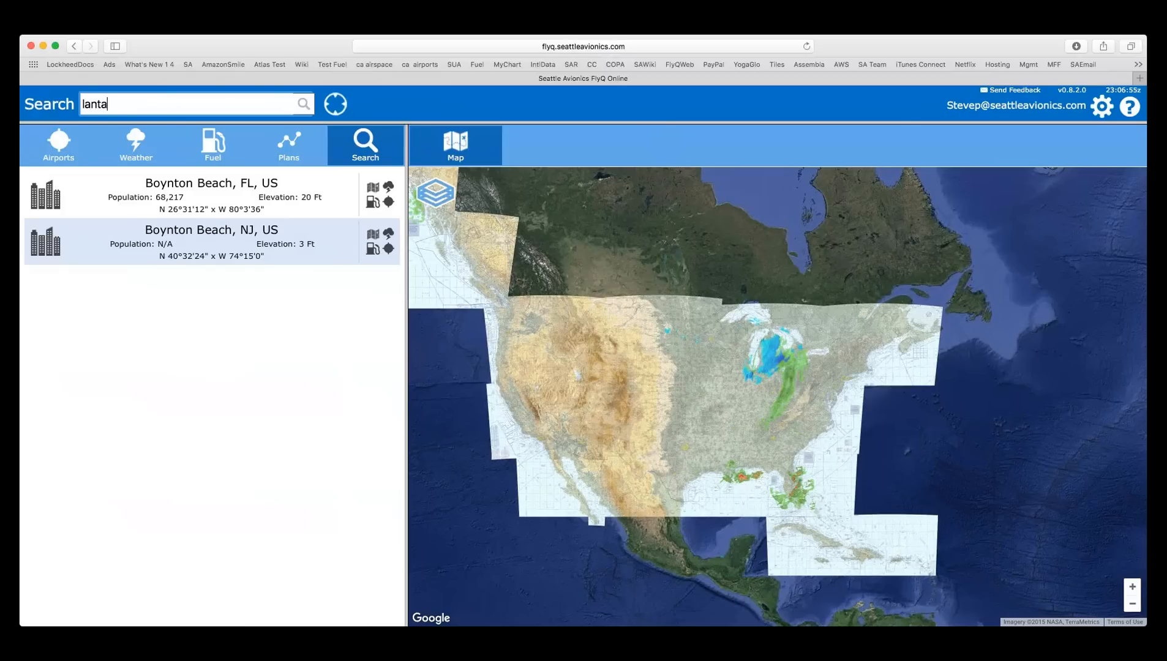
type("na")
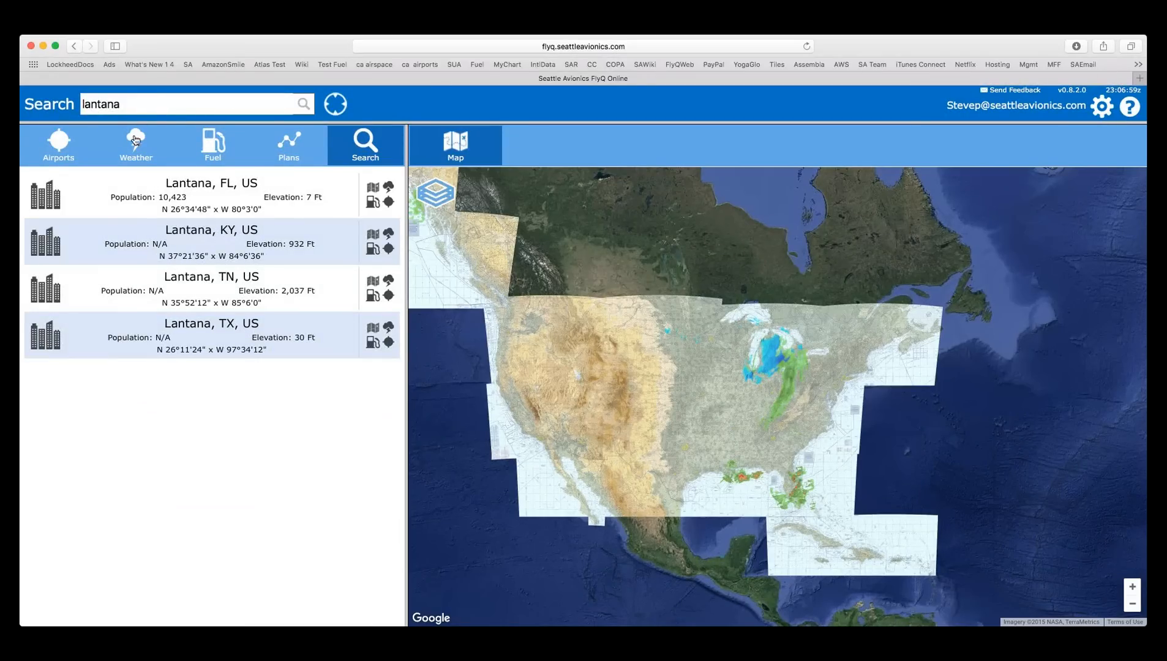
left_click_drag(177, 103, 58, 96)
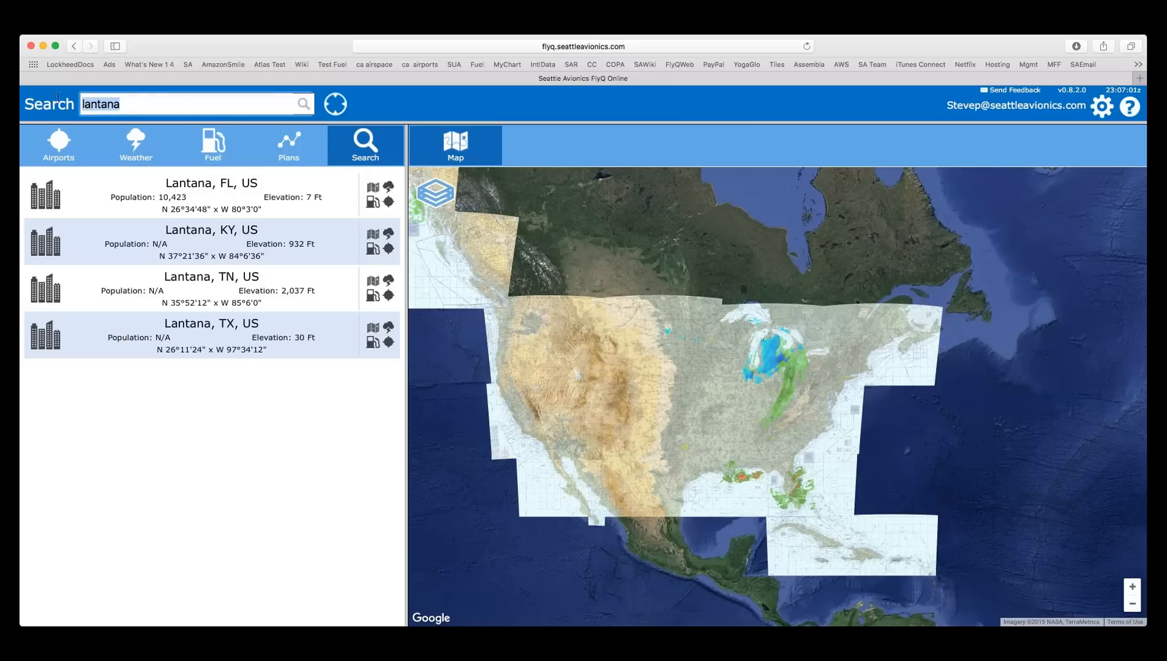
type("miami")
left_click(303, 105)
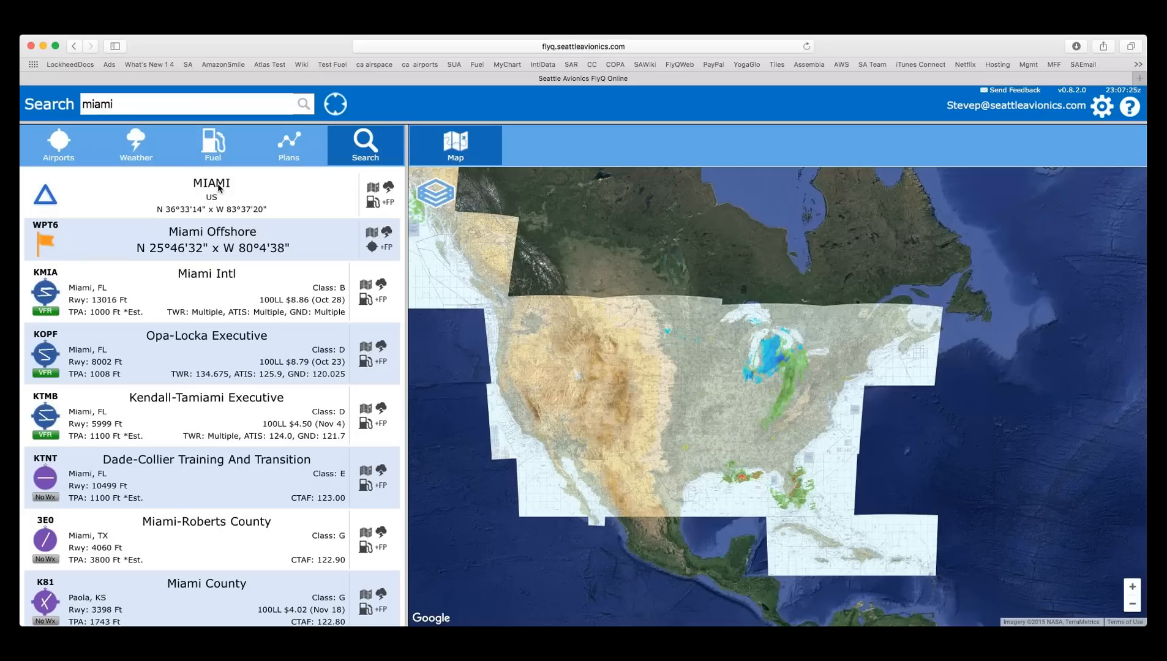
- Search for boynton beach again and show Boynton Beach, FL on the map
left_click(128, 102)
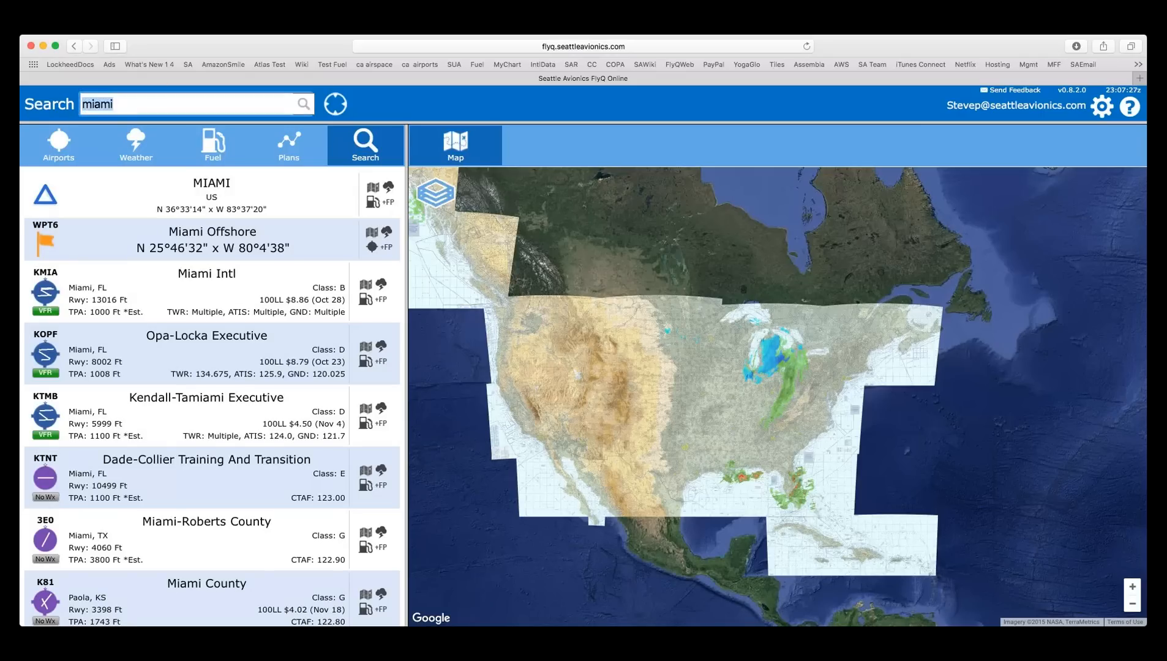
type("by")
type("oynton beach")
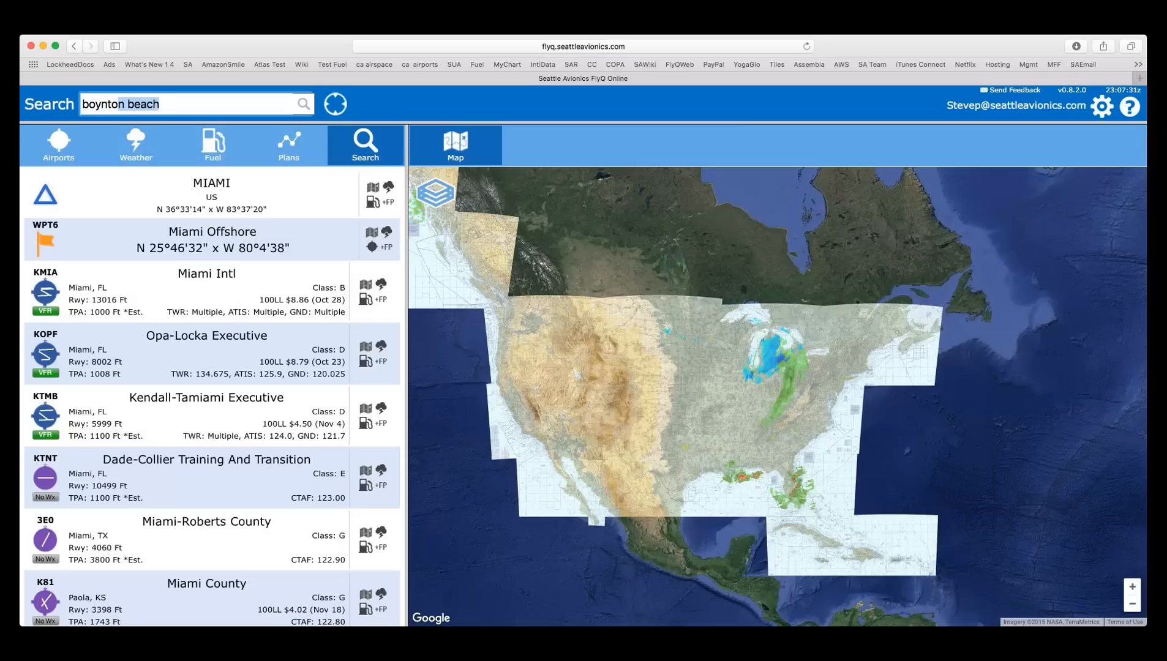
key("Return")
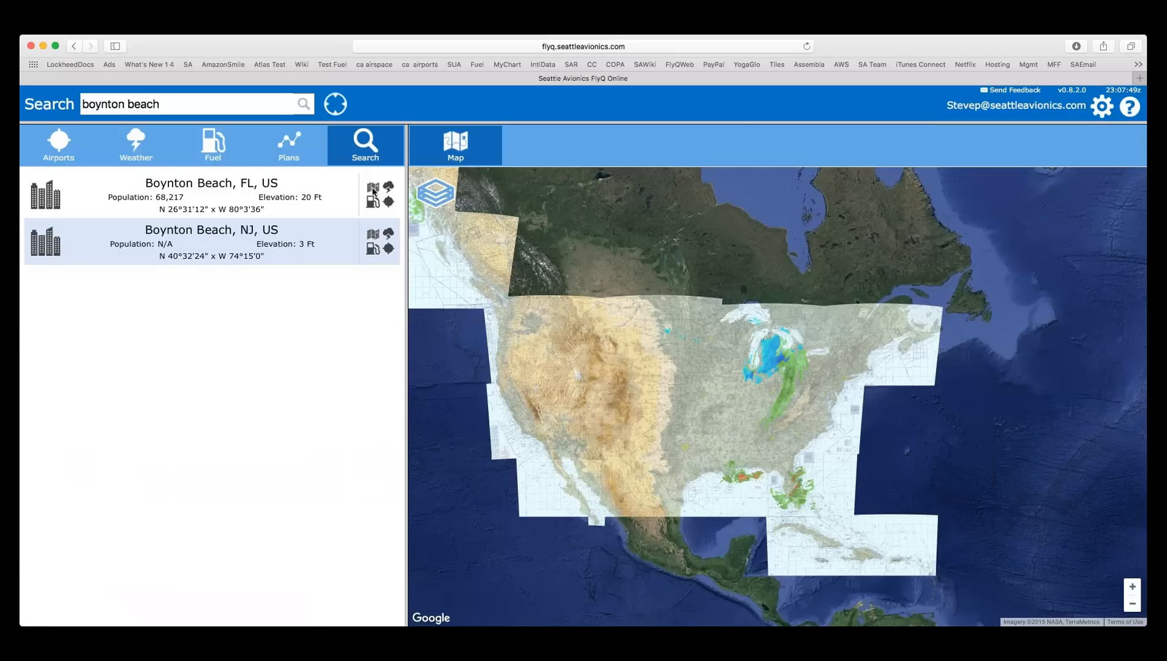
left_click(373, 187)
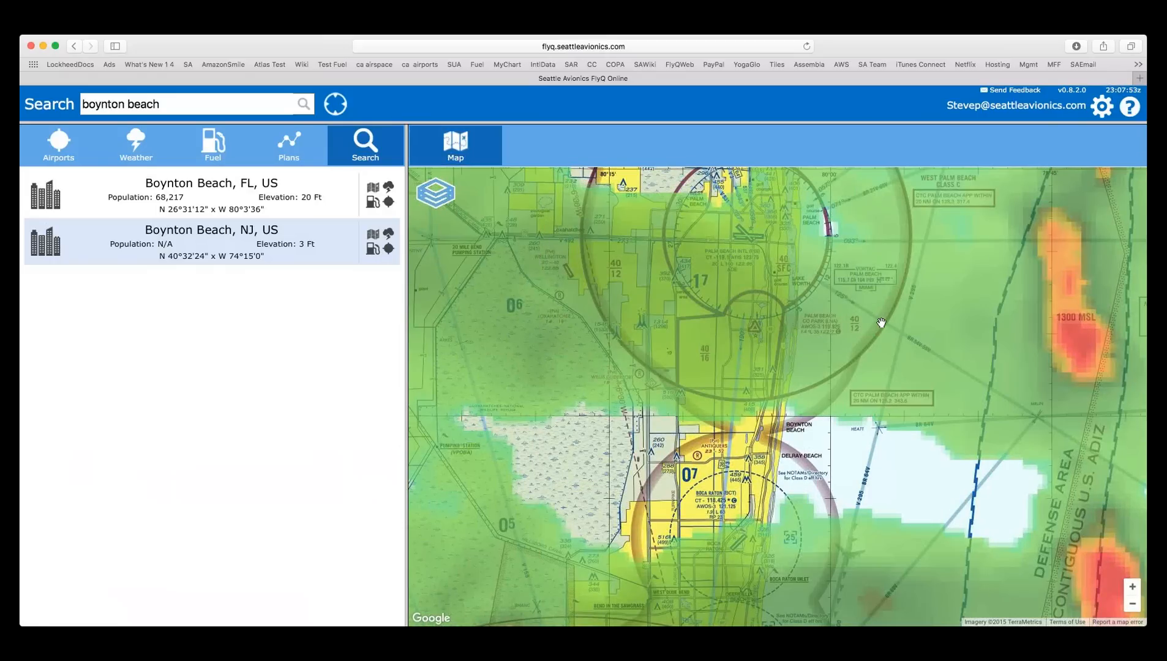
- Turn off the Radar and Satellite weather overlays and close the layer list
left_click(437, 197)
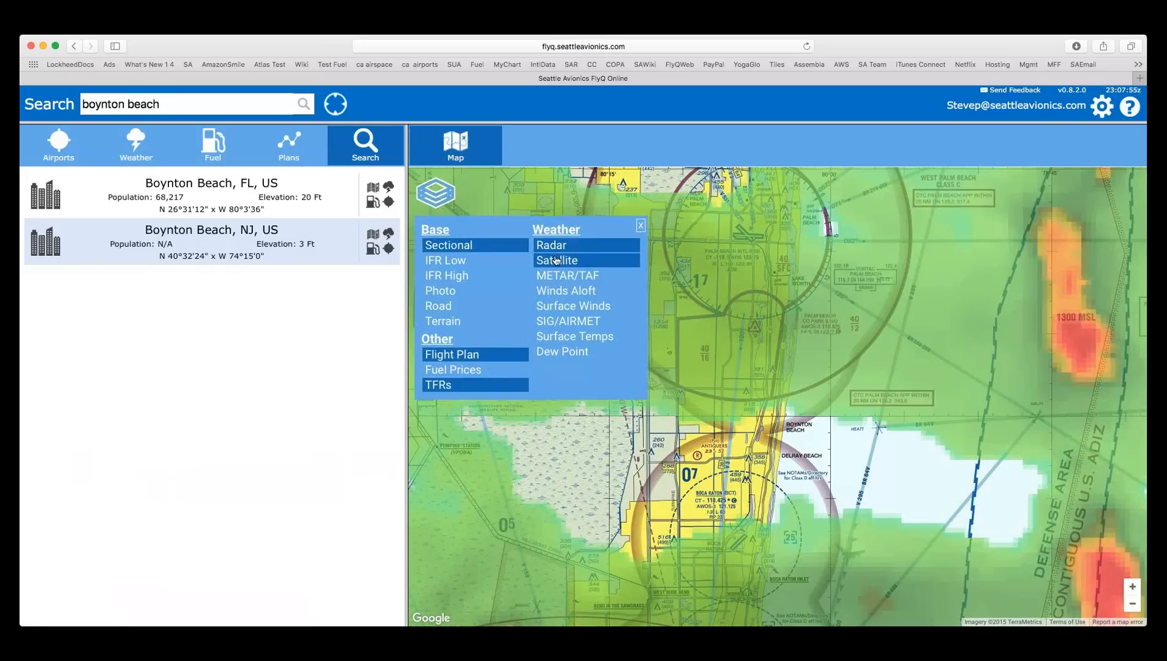
left_click(568, 246)
left_click(572, 262)
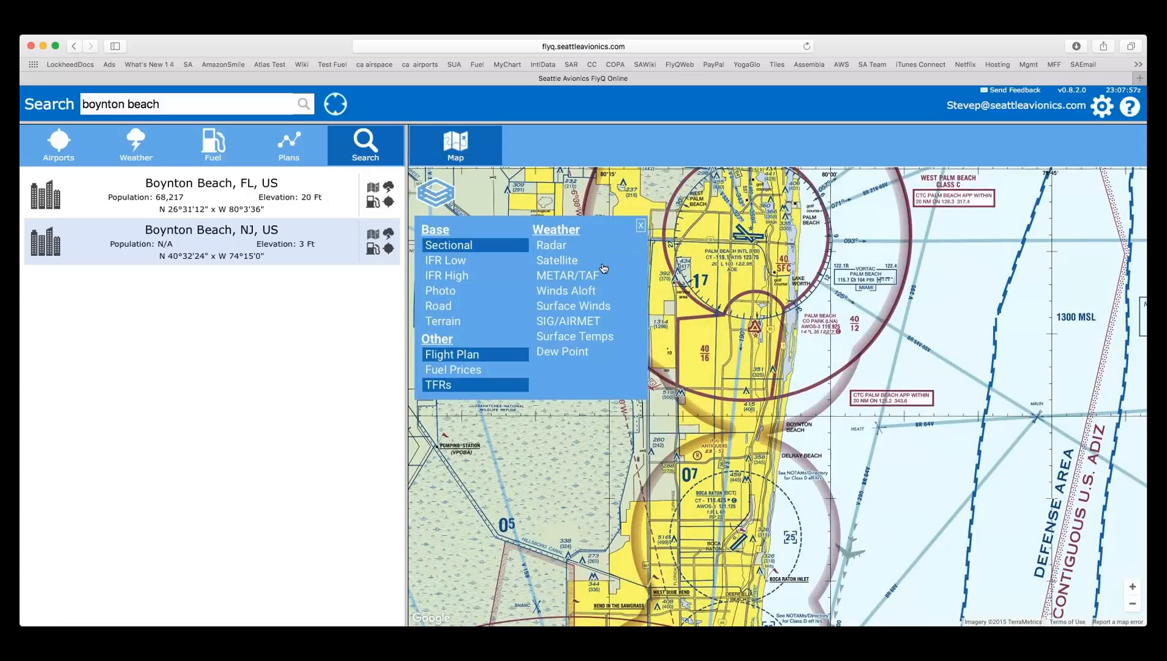
left_click(909, 382)
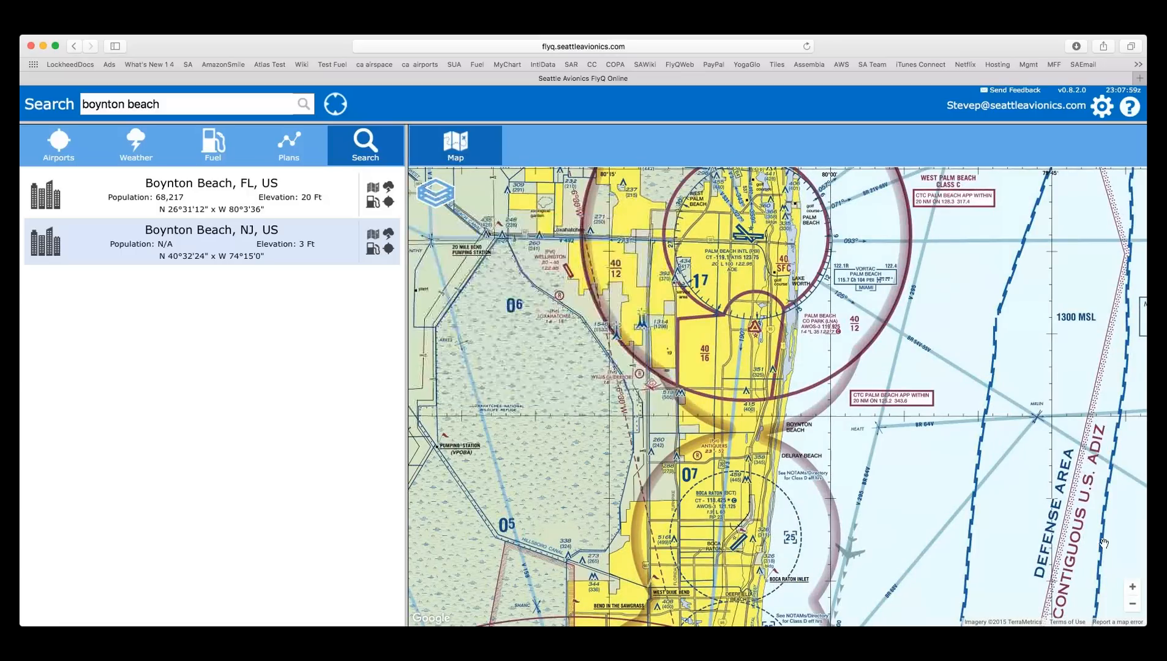
- Follow the sectional chart north along the Florida coast from Boynton Beach to the Vero Beach airport
left_click(1134, 604)
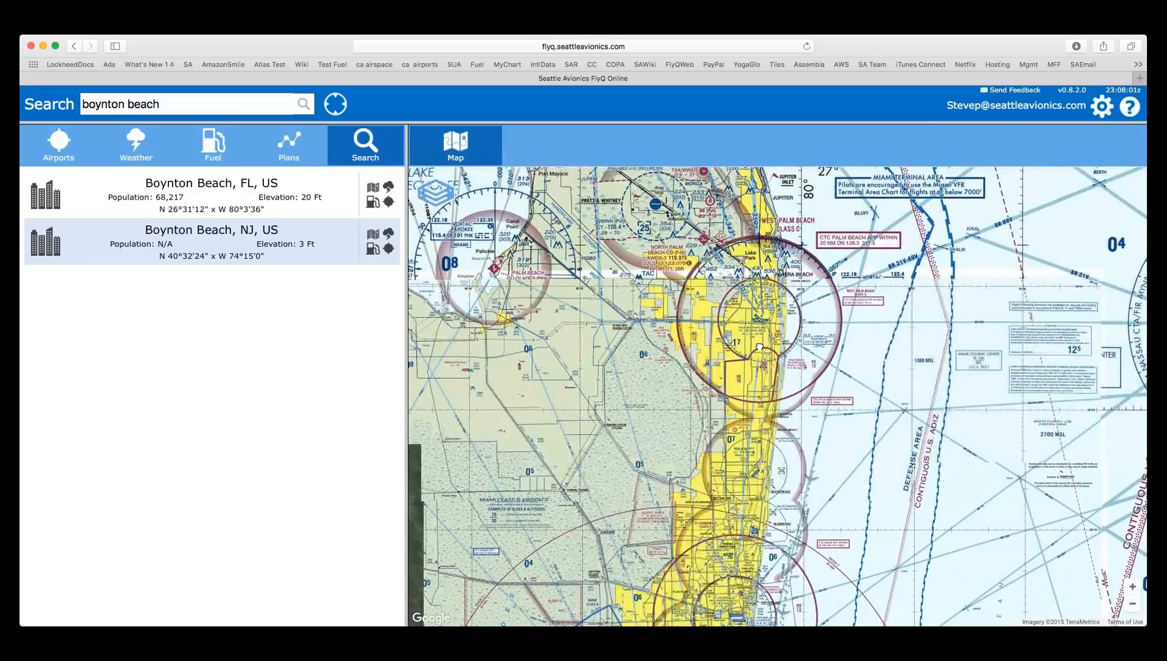
left_click_drag(759, 347, 717, 445)
left_click_drag(699, 290, 591, 403)
left_click_drag(585, 305, 640, 335)
left_click_drag(528, 240, 582, 353)
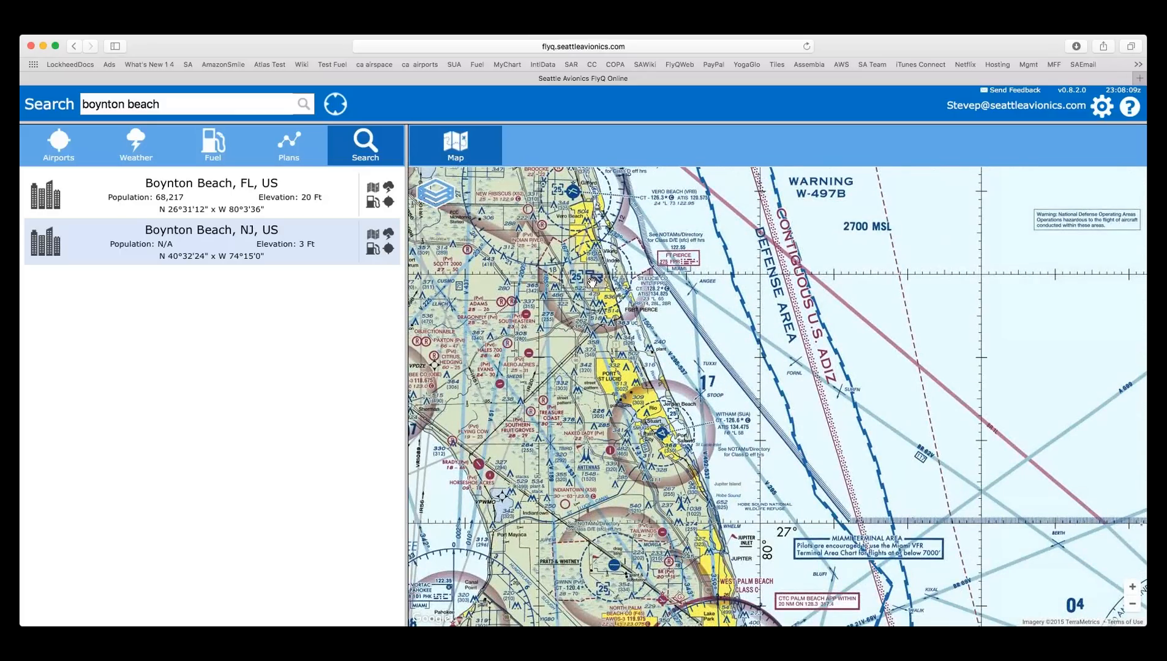
left_click(1132, 588)
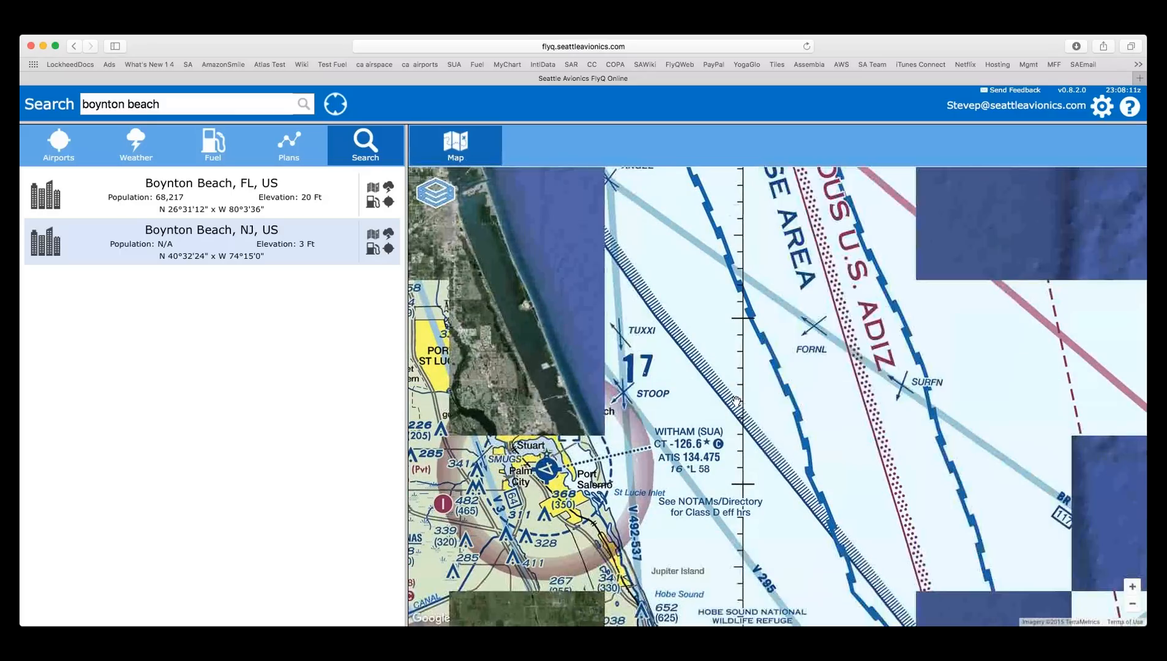
left_click_drag(644, 370, 823, 548)
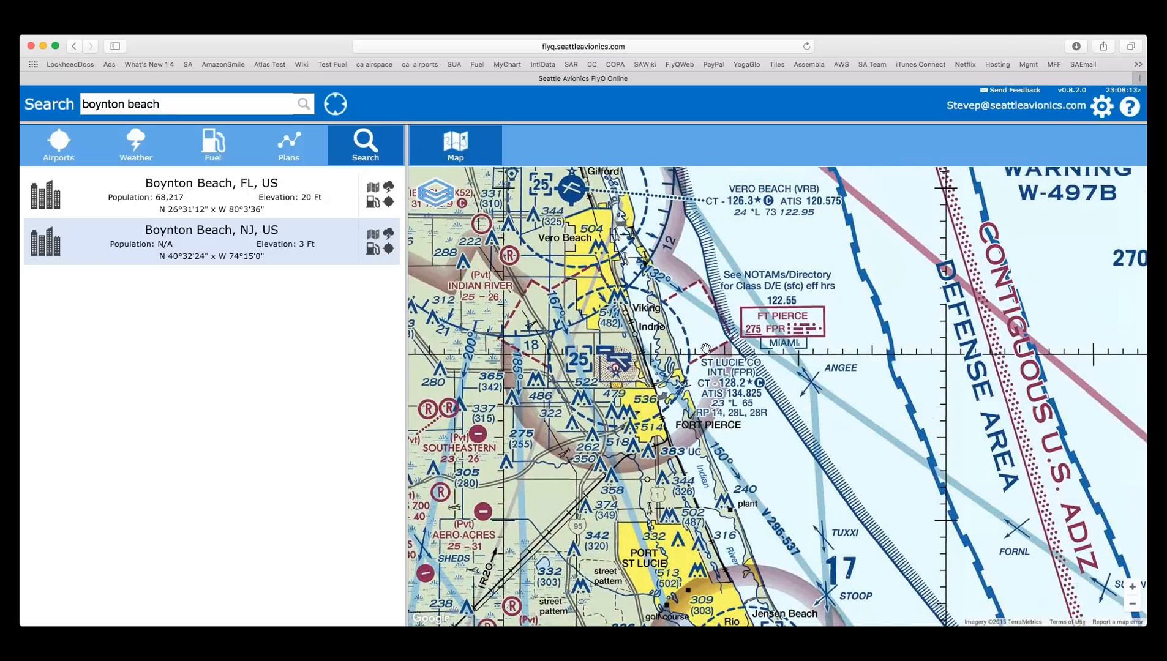
left_click_drag(713, 370, 737, 339)
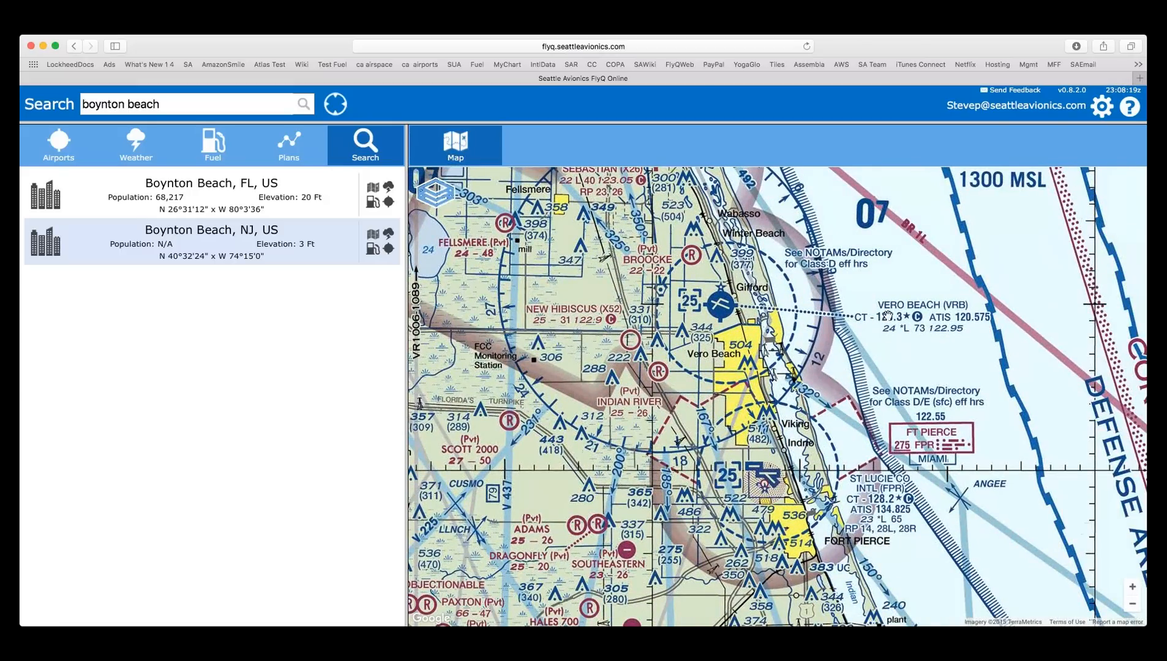
- Select the Vero Beach airport on the chart and open the Vero Beach Muni (KVRB) airport information
left_click(725, 309)
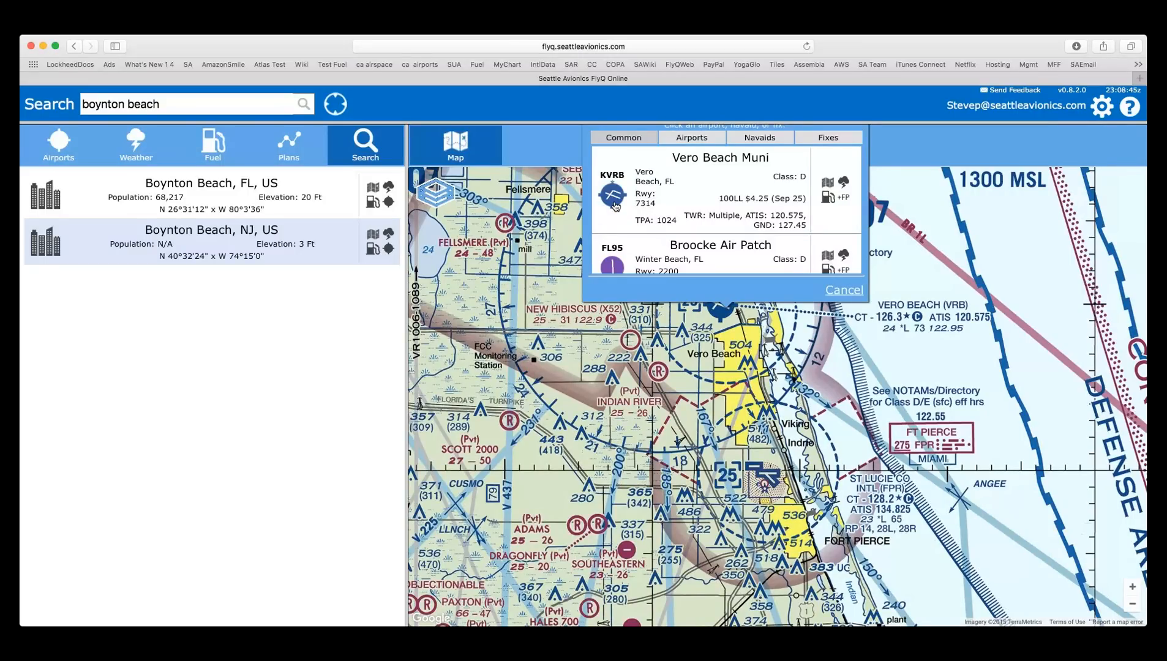
scroll(651, 218, "down", 1)
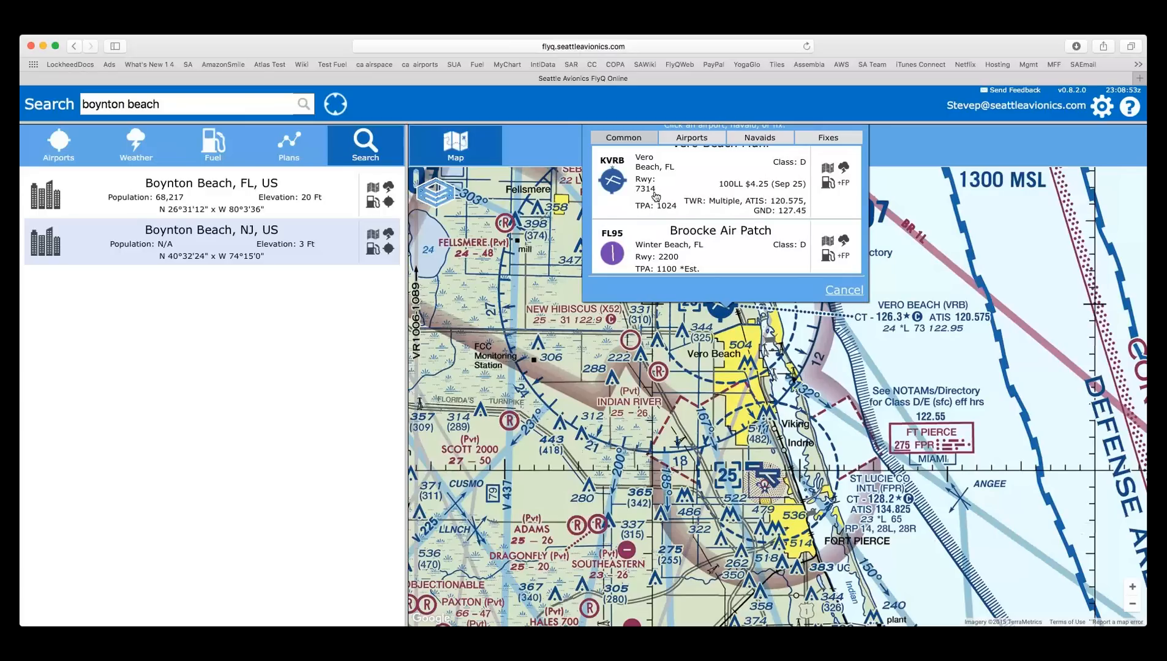
scroll(656, 199, "up", 1)
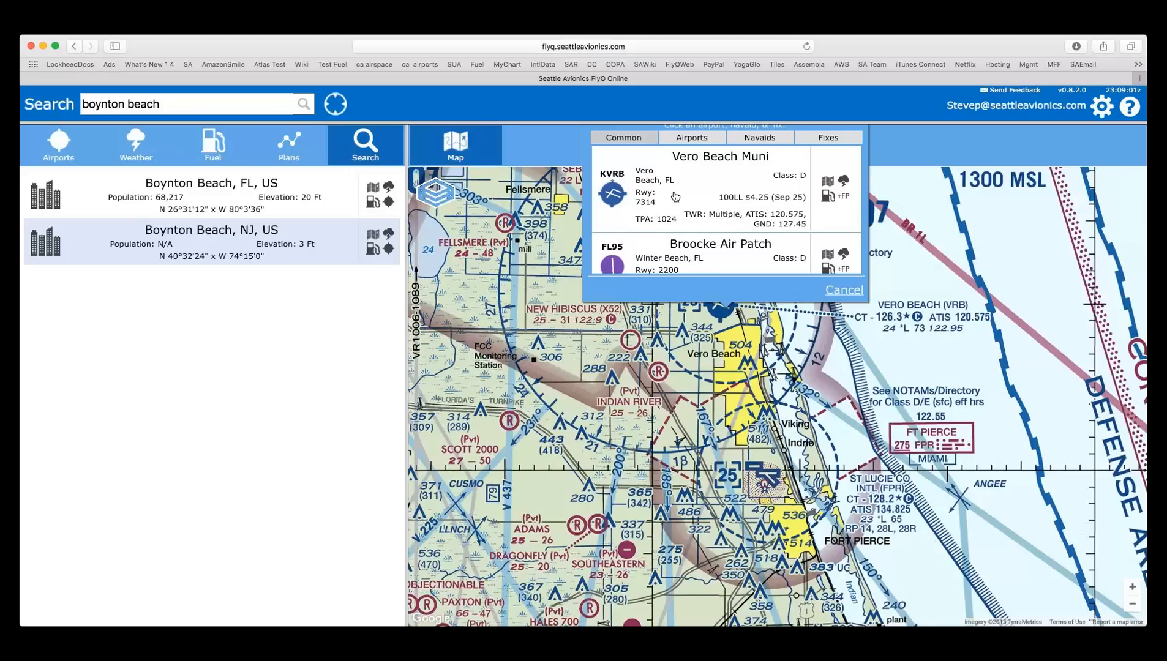
left_click(748, 196)
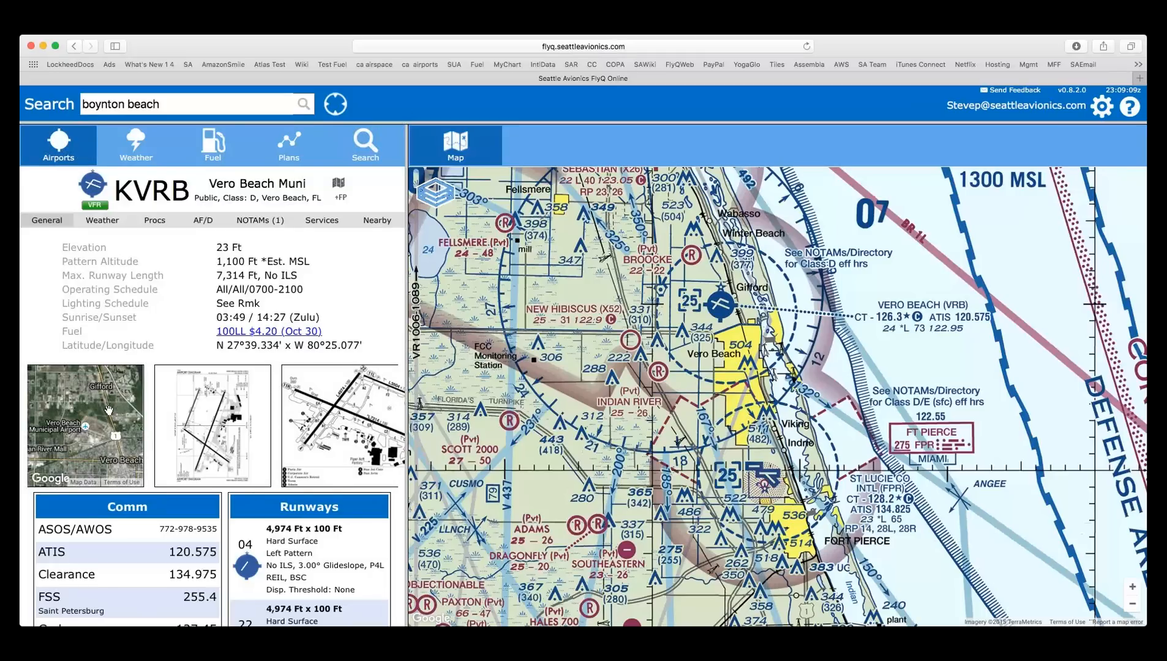
- Open the FAA airport diagram for Vero Beach Muni and look over its runway layout
left_click(220, 420)
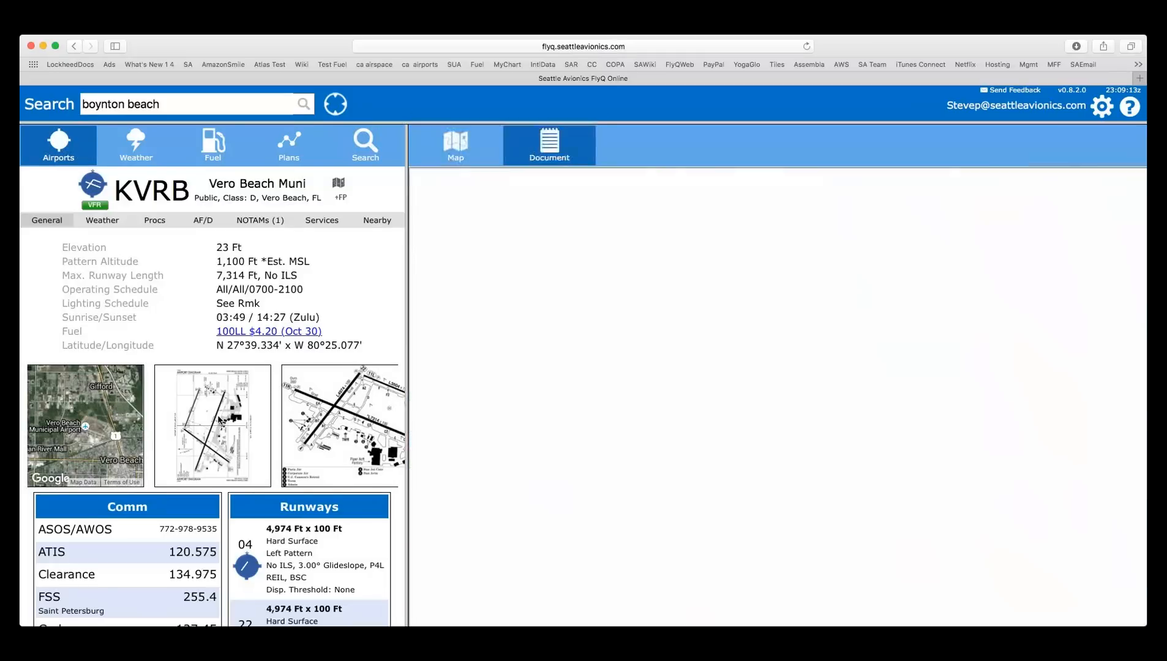
scroll(860, 446, "down", 10)
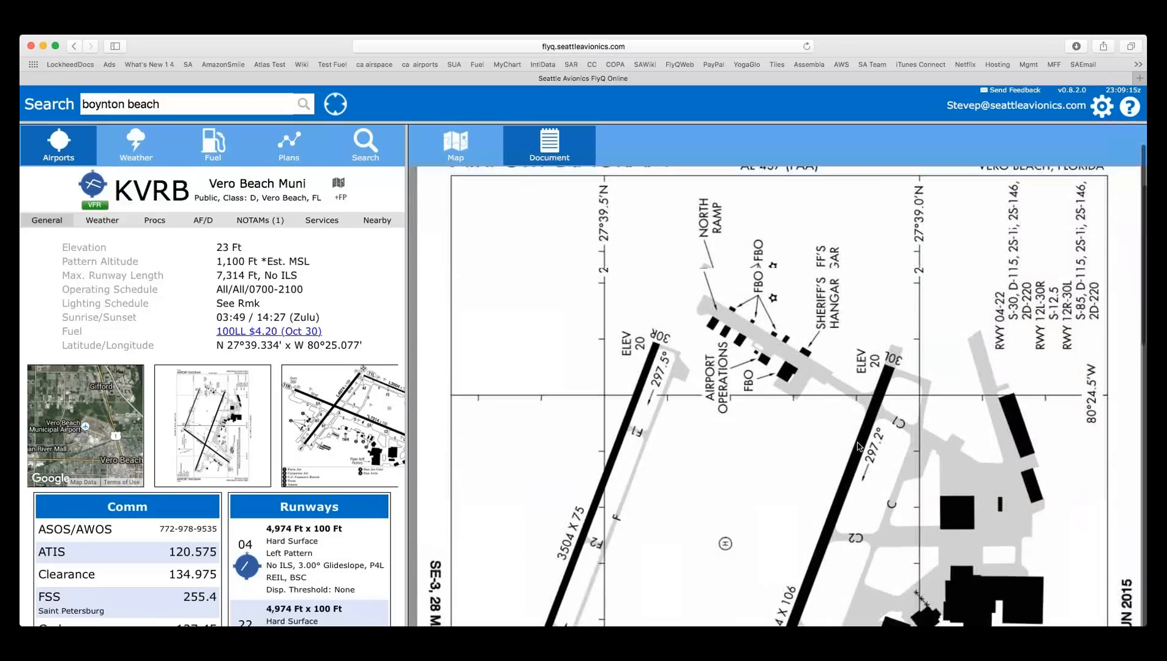
scroll(859, 448, "up", 7)
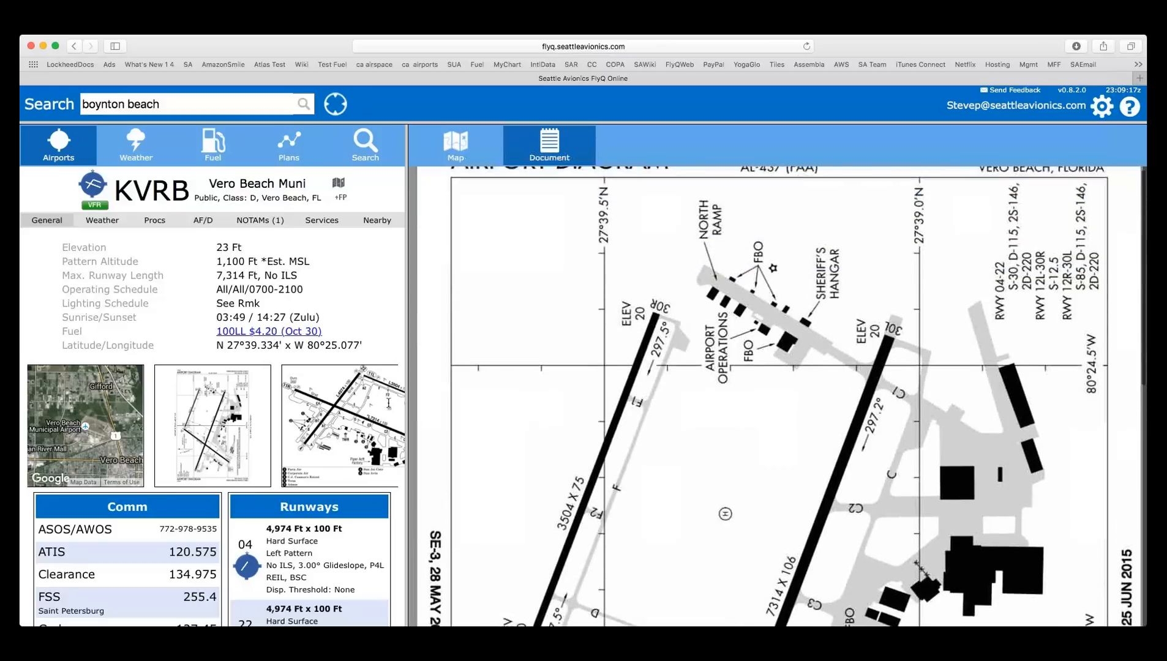
- Open the other KVRB airport diagram and examine its runways, taxiways and the numbered legend of businesses
left_click(343, 424)
scroll(718, 342, "up", 2)
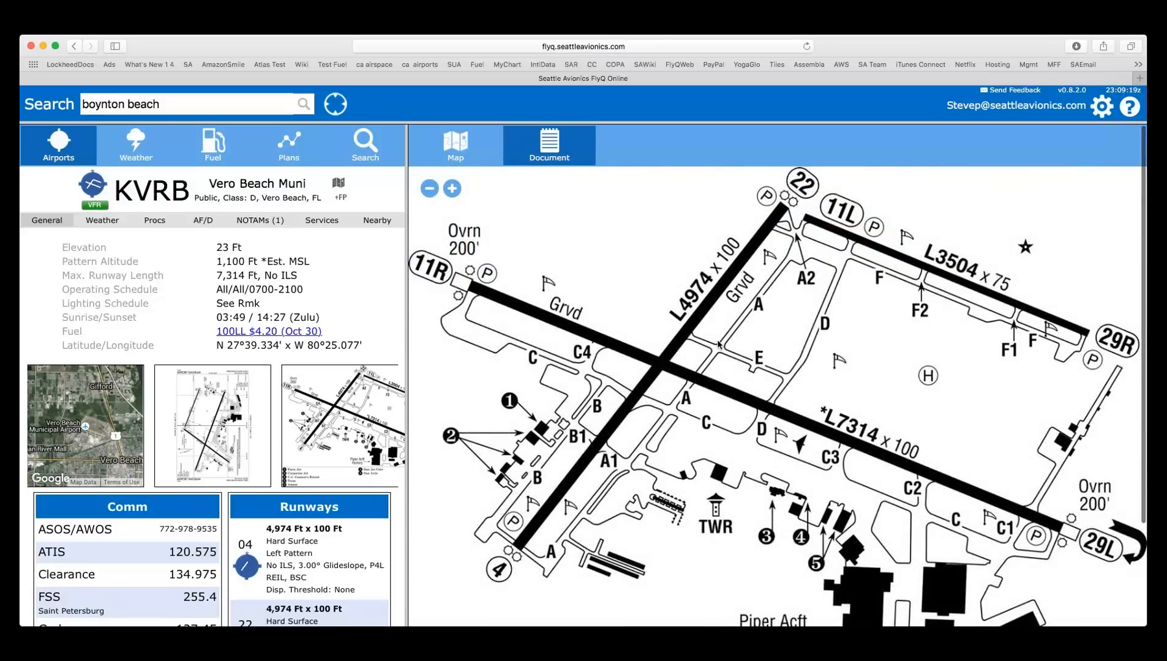
scroll(717, 344, "down", 5)
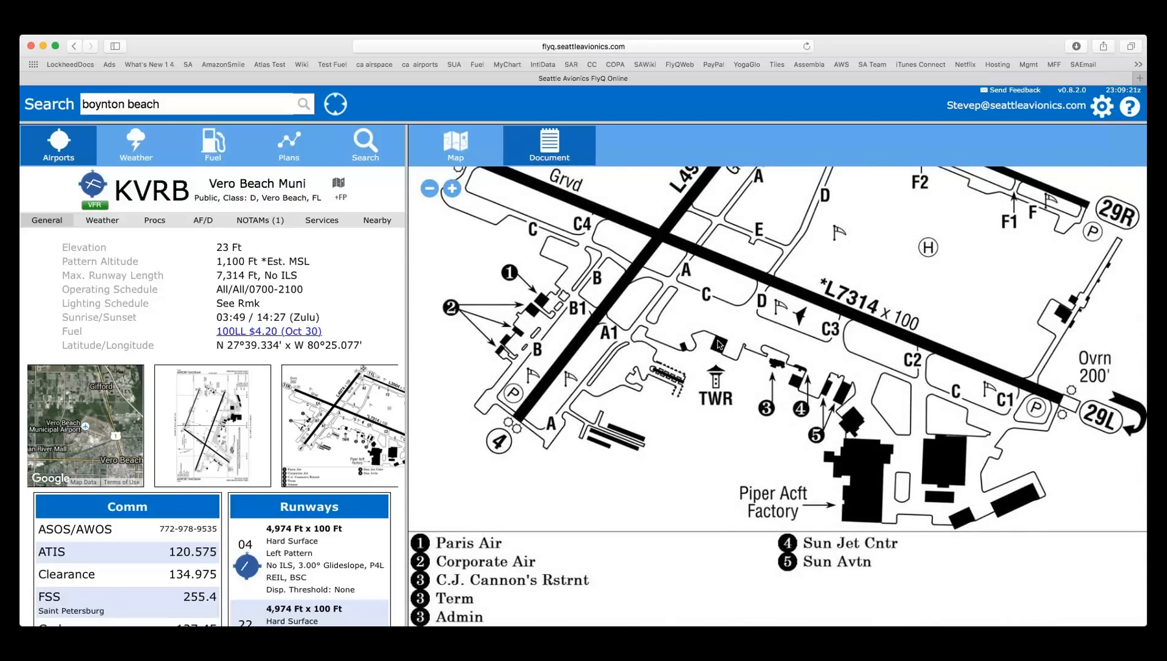
scroll(717, 345, "up", 3)
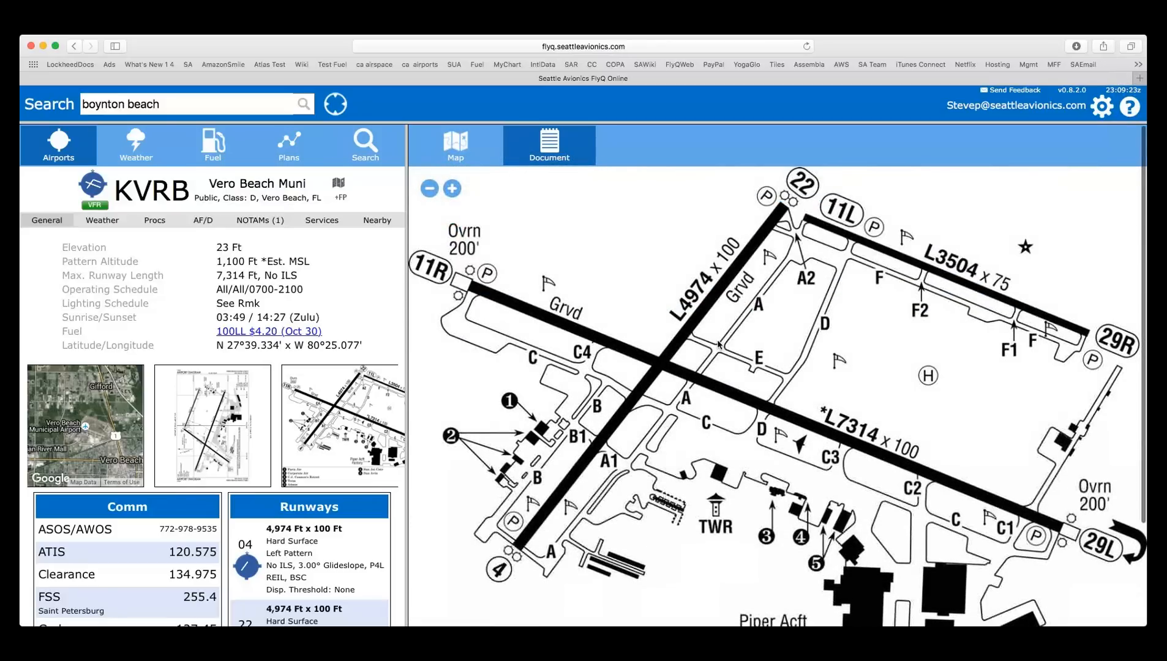
scroll(718, 345, "down", 3)
scroll(718, 344, "up", 3)
scroll(718, 345, "up", 2)
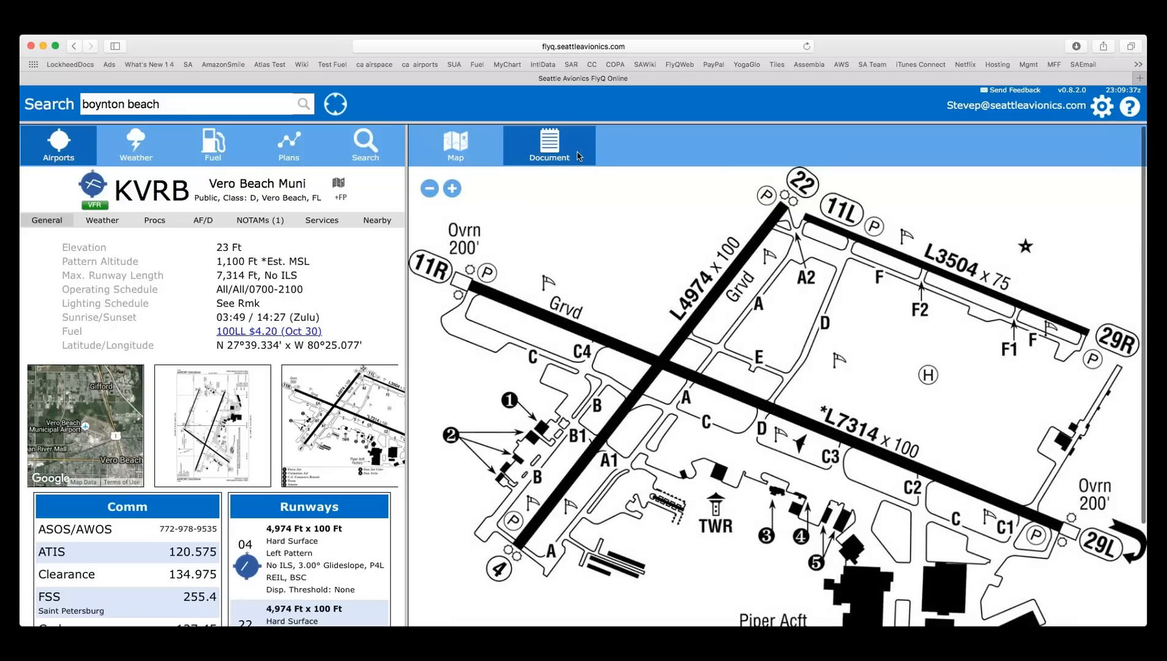
- Return to the map and review the Comm frequencies and Runways listed for KVRB
left_click(460, 150)
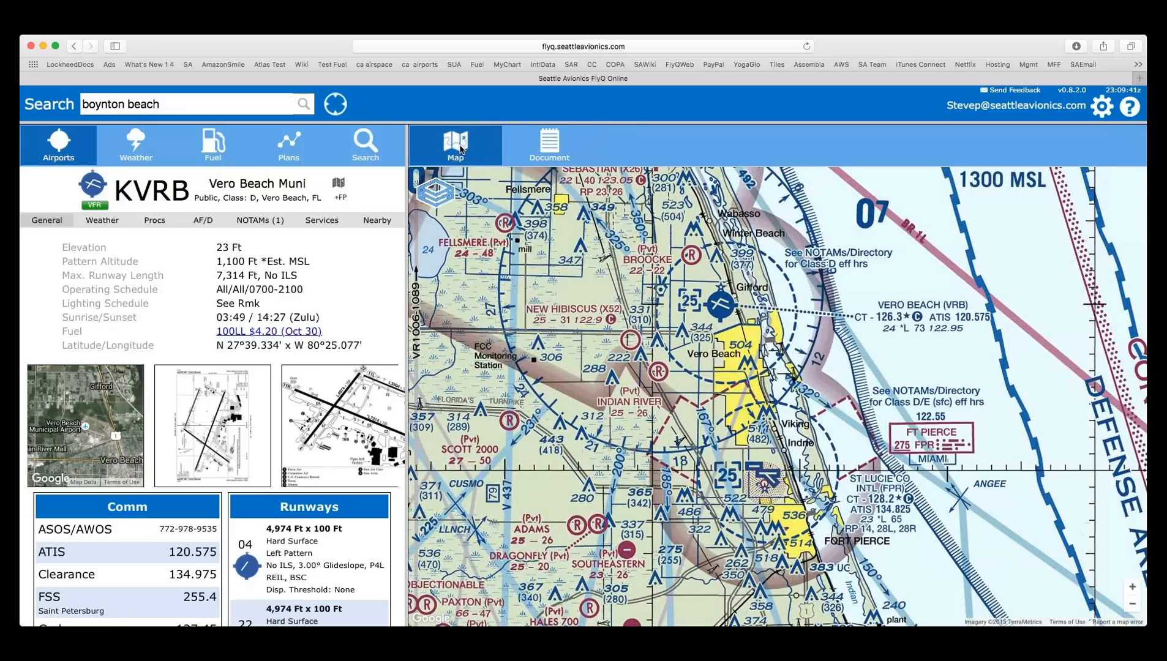
scroll(176, 350, "down", 5)
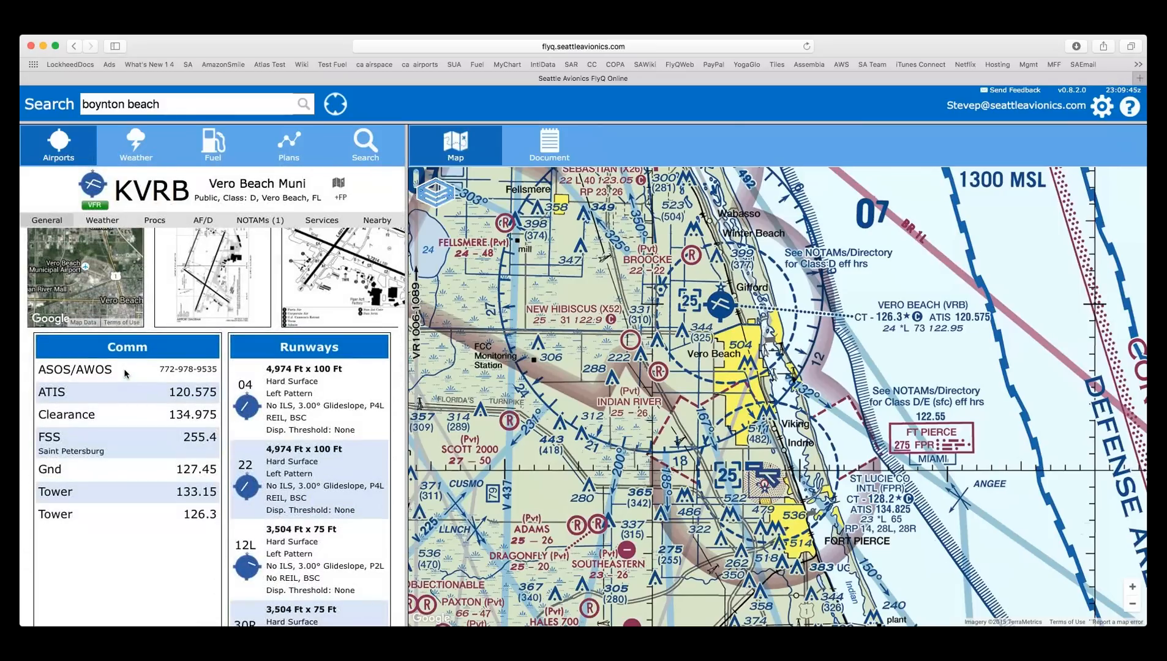
scroll(286, 416, "down", 10)
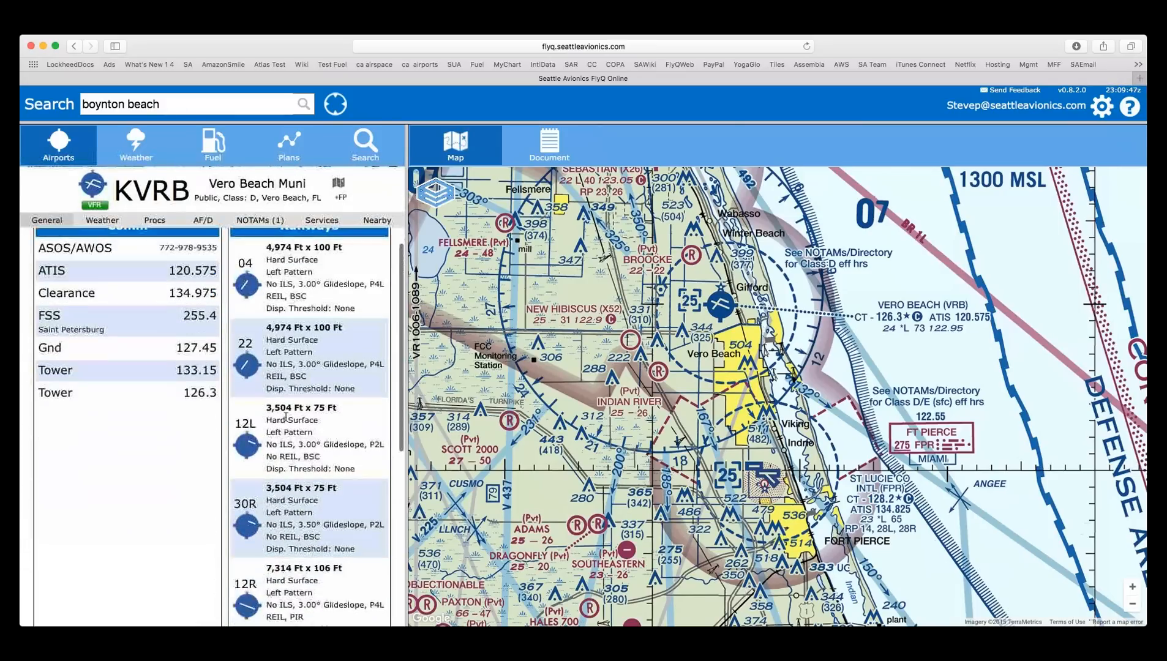
- Open the weather information for KVRB and look over today's conditions and the METAR and TAF reports
scroll(285, 416, "up", 5)
scroll(286, 416, "up", 10)
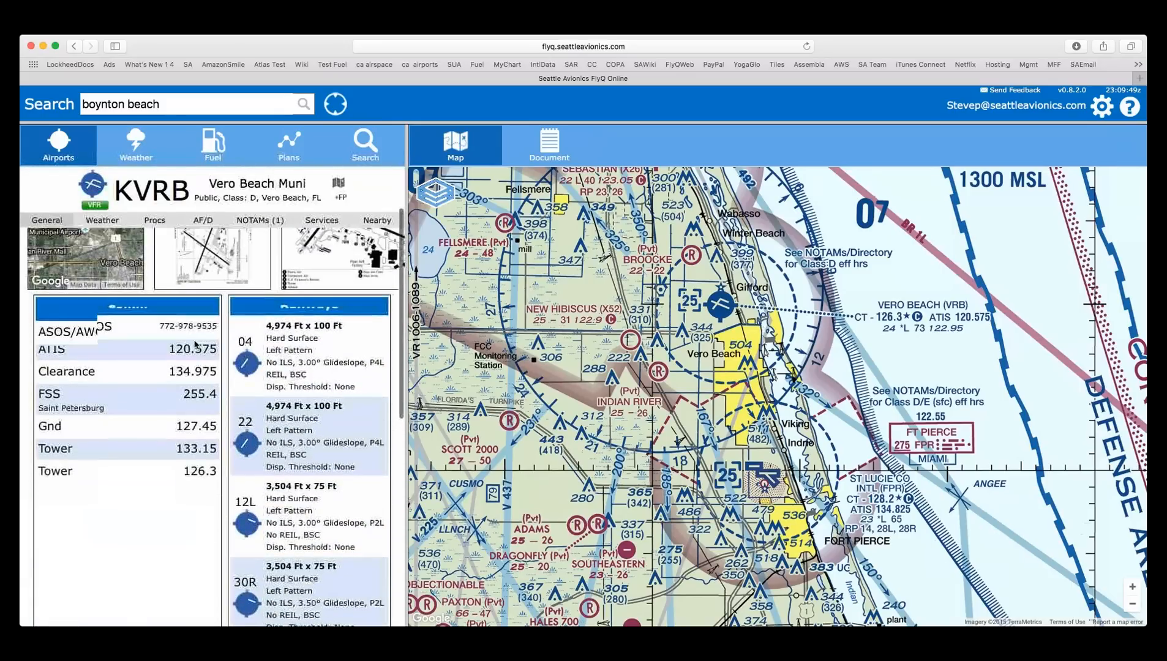
left_click(103, 220)
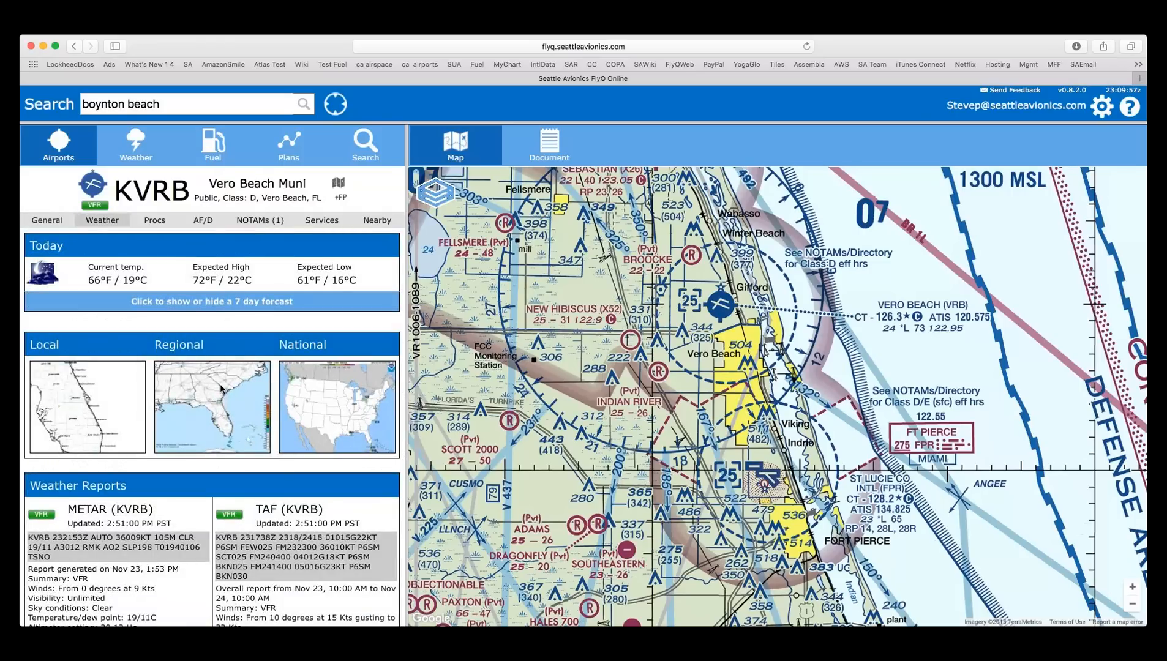
scroll(222, 389, "down", 3)
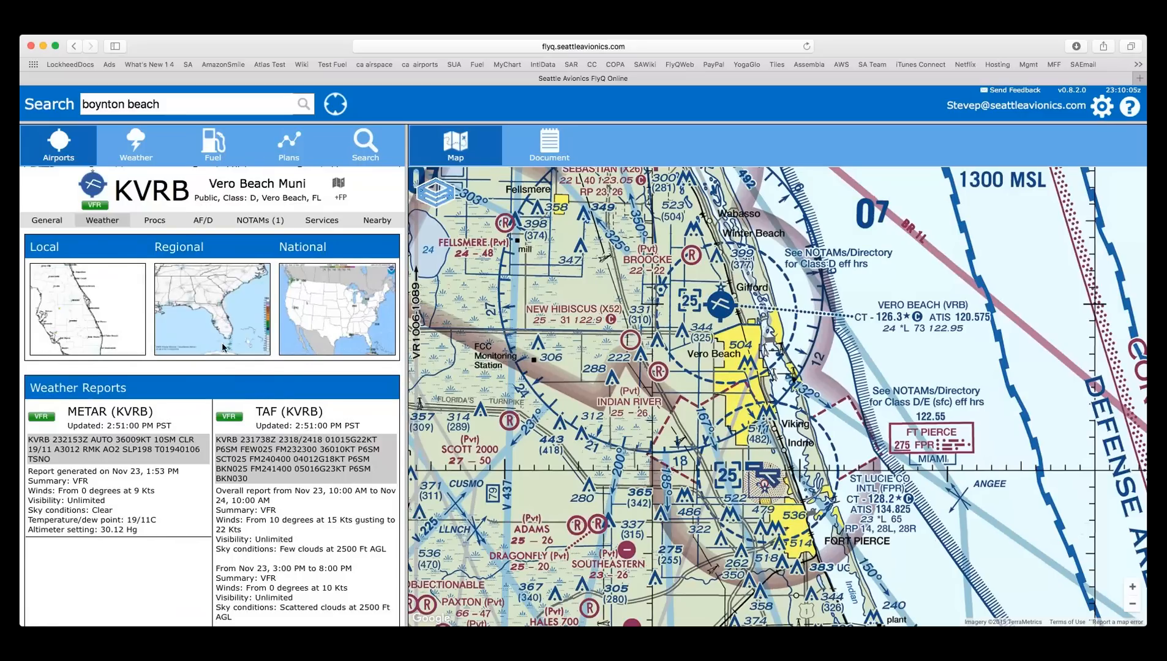
scroll(137, 313, "up", 3)
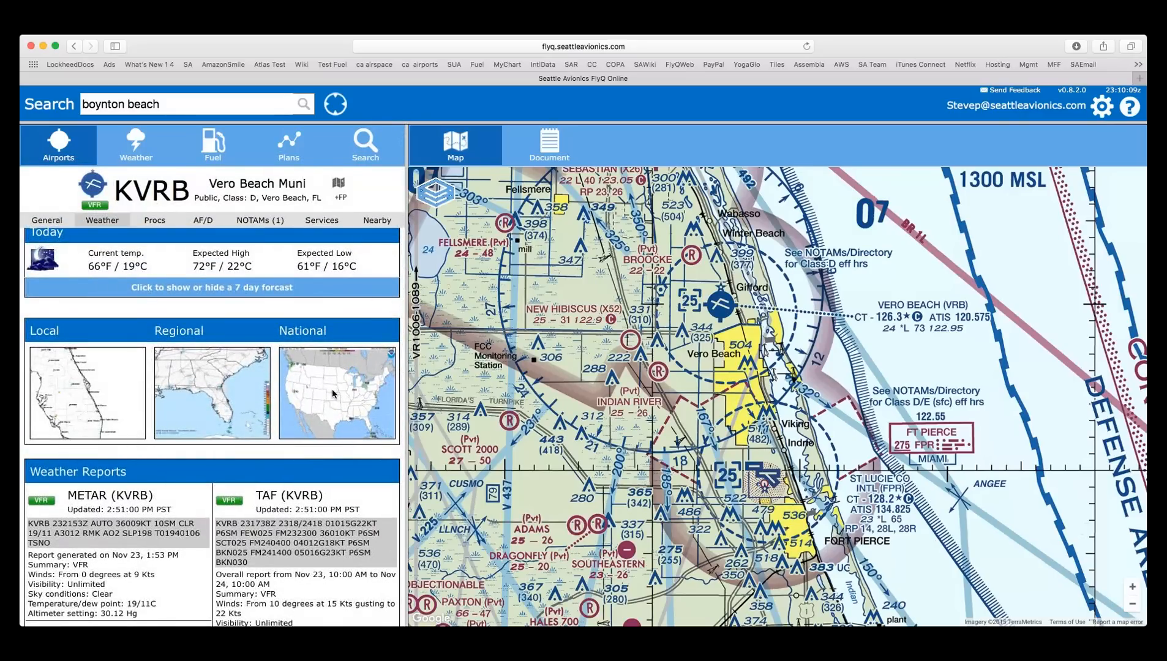
- Open the regional radar image for KVRB and examine it down to Florida along with the weather reports
left_click(206, 391)
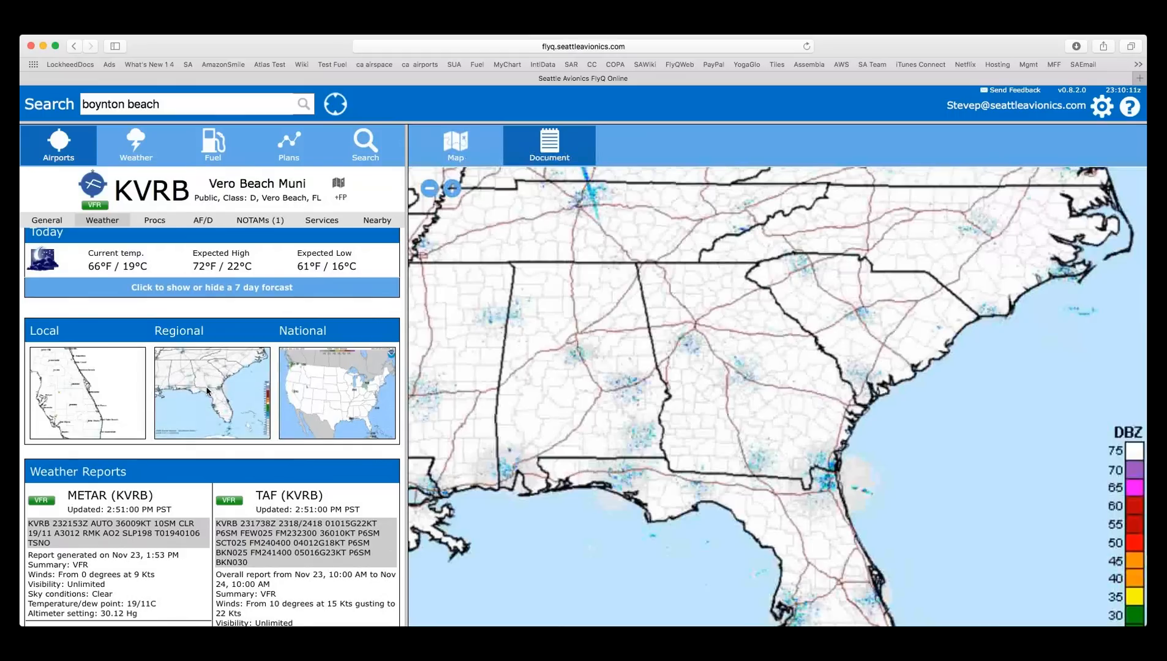
scroll(732, 421, "down", 3)
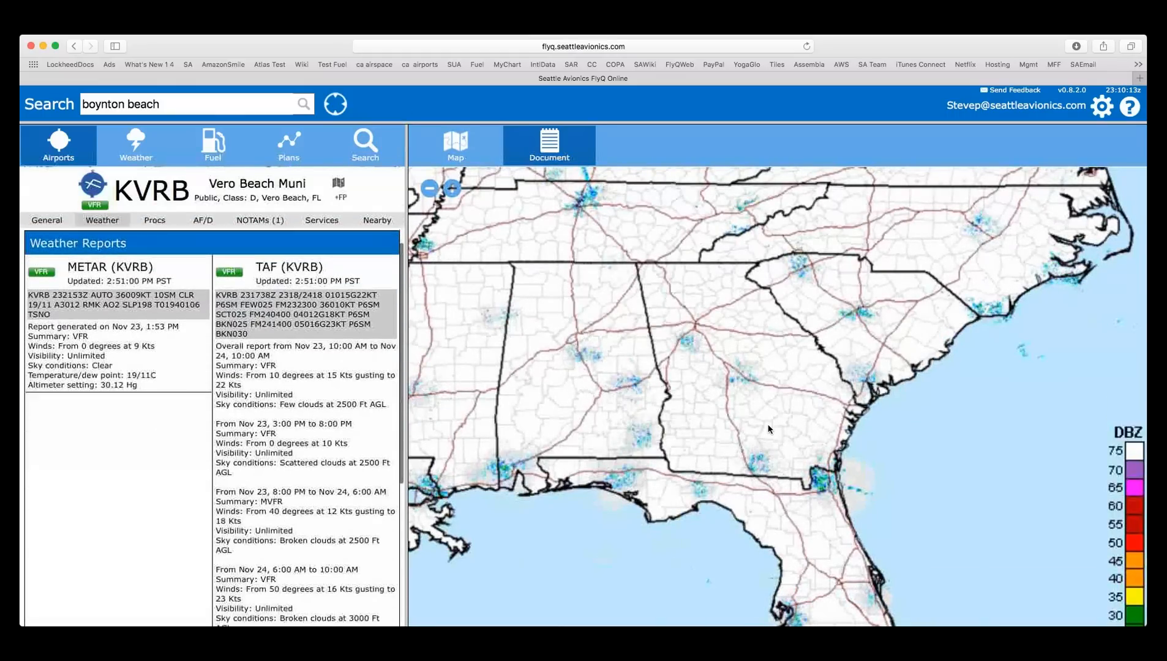
scroll(768, 424, "down", 5)
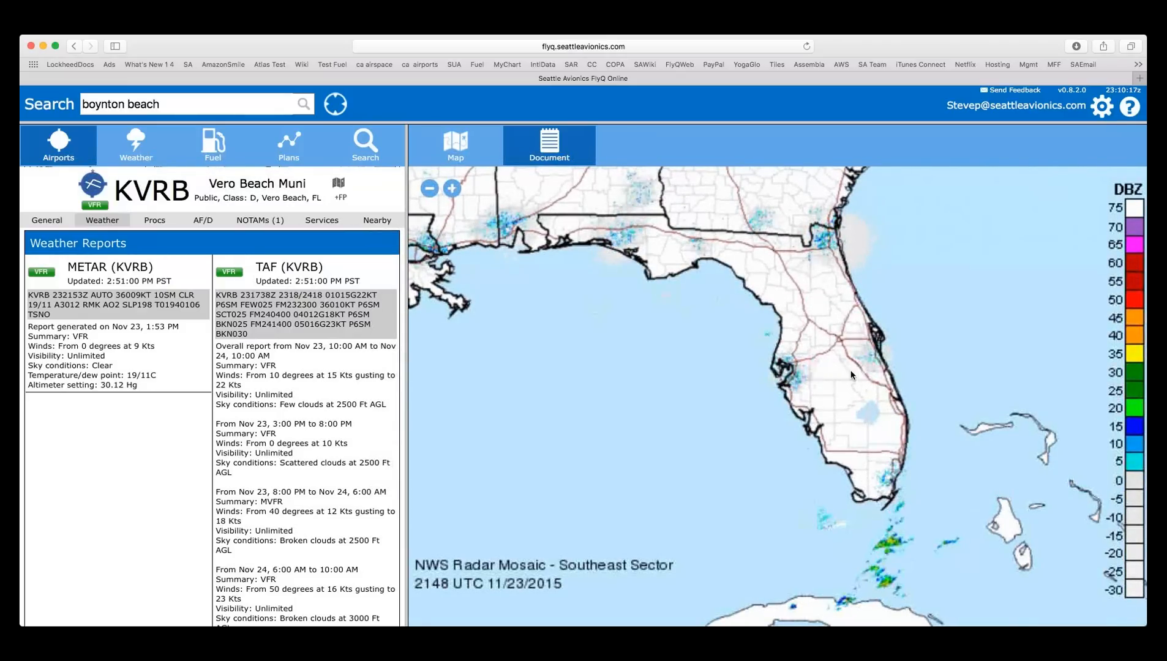
scroll(854, 380, "up", 5)
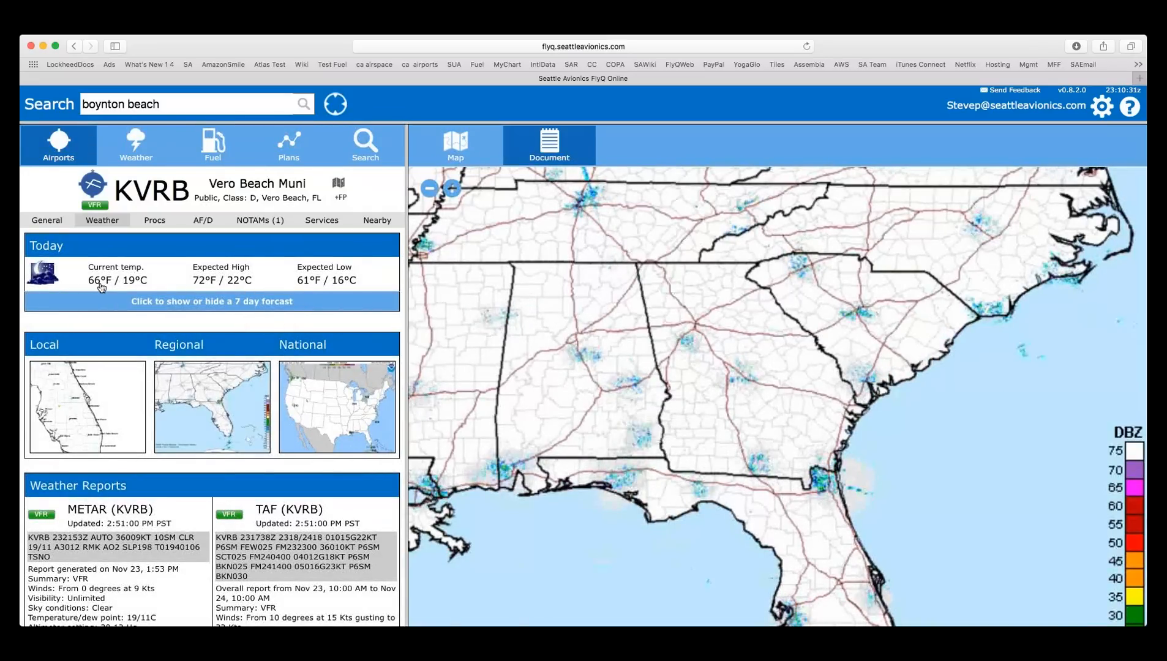
- Show the 7 day forecast for Vero Beach and read through its daily entries
left_click(191, 283)
scroll(235, 411, "down", 2)
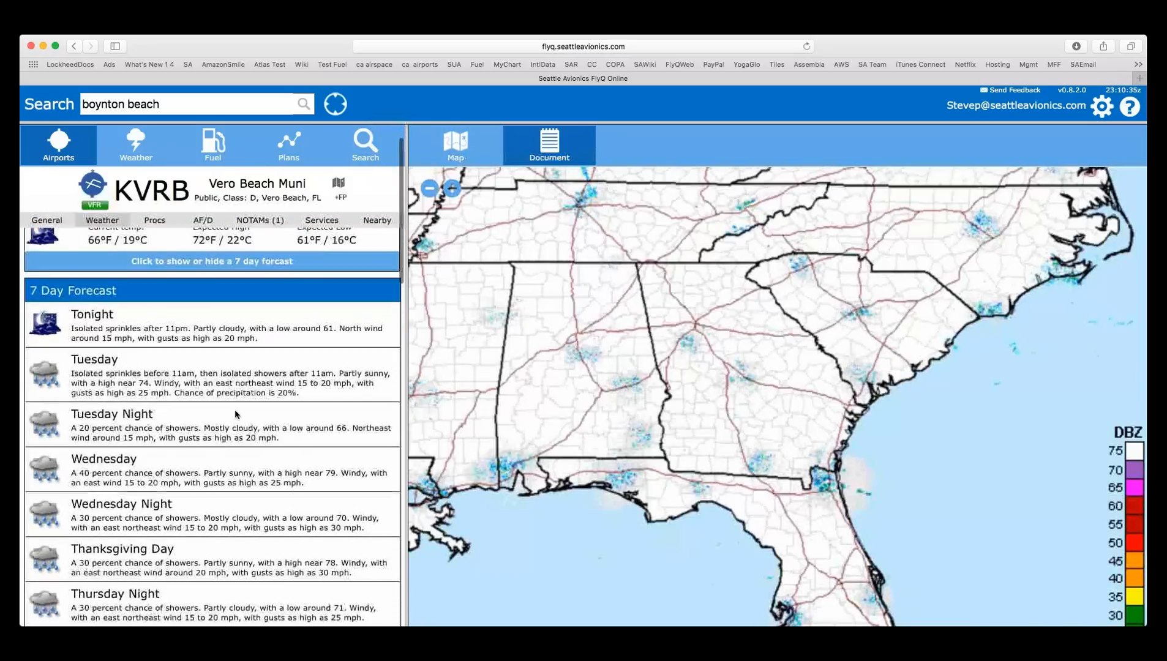
scroll(210, 368, "down", 3)
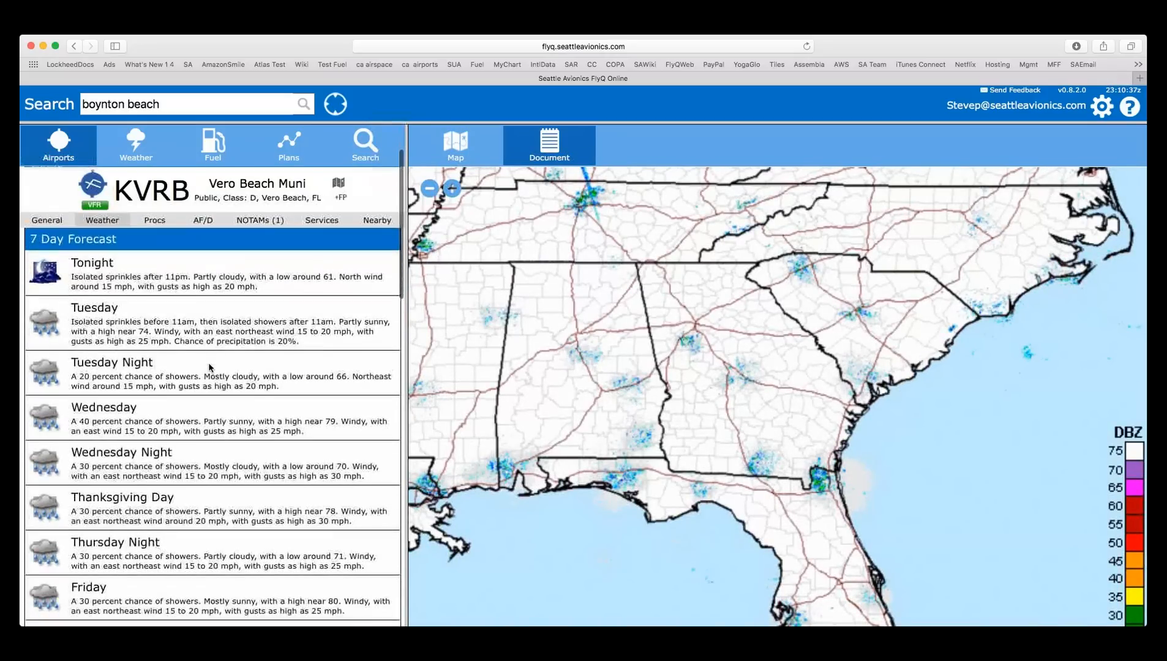
scroll(209, 367, "up", 4)
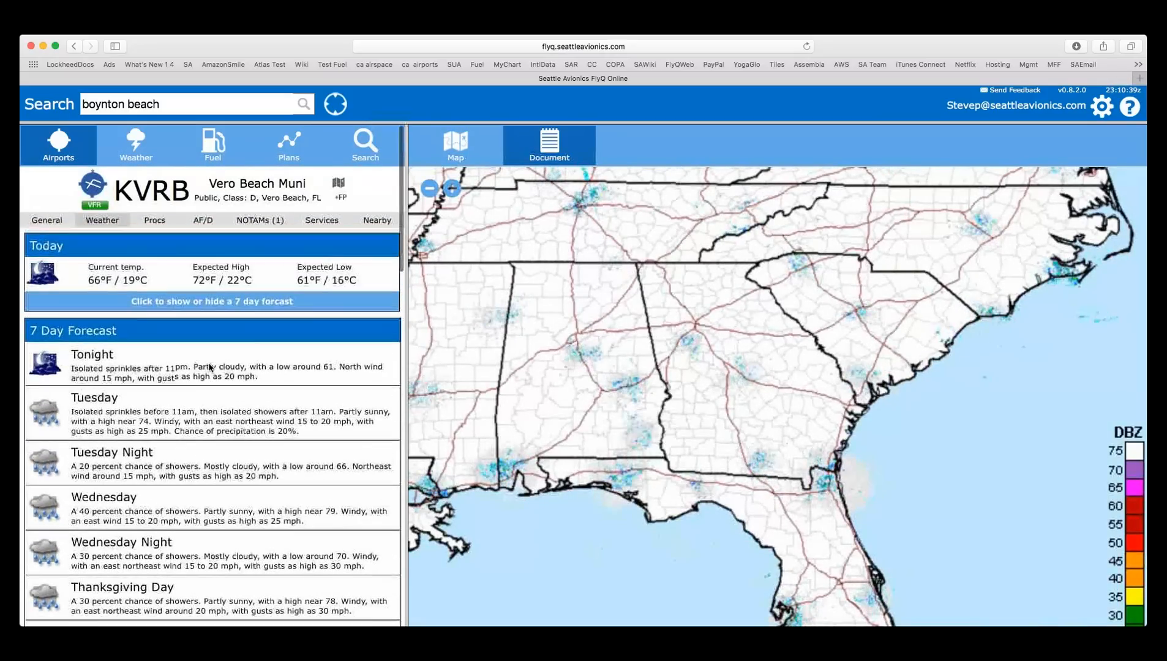
- Open the RNAV (GPS) RWY 22 and RNAV (GPS) RWY 12R approach plates from KVRB's procedures
left_click(154, 221)
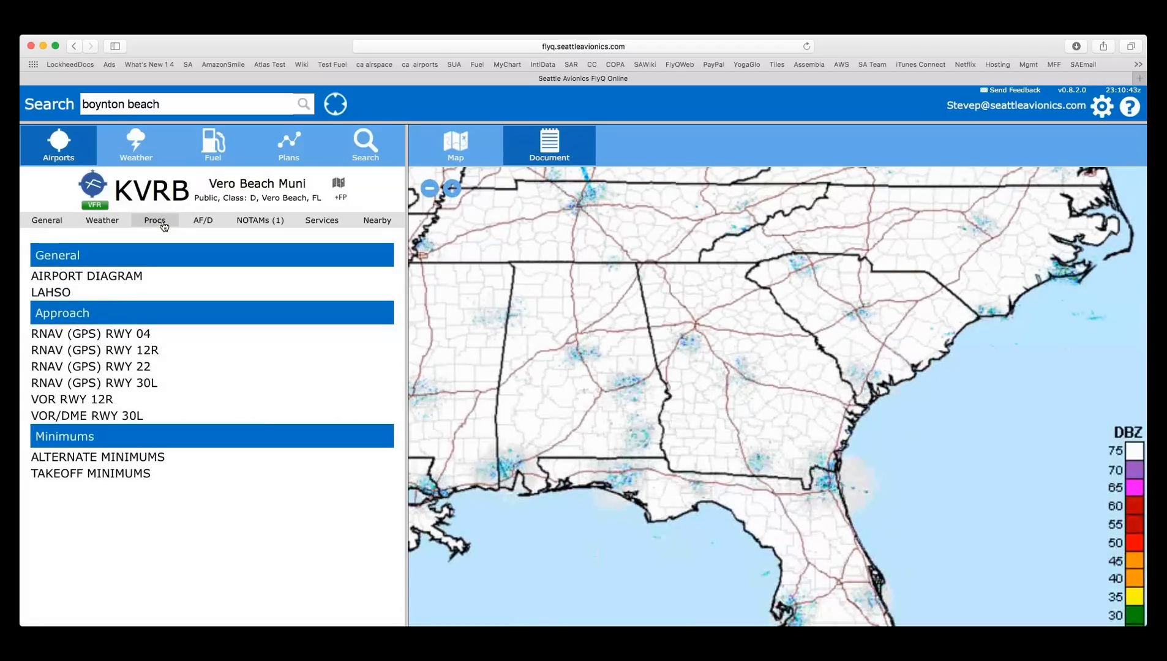
left_click(140, 367)
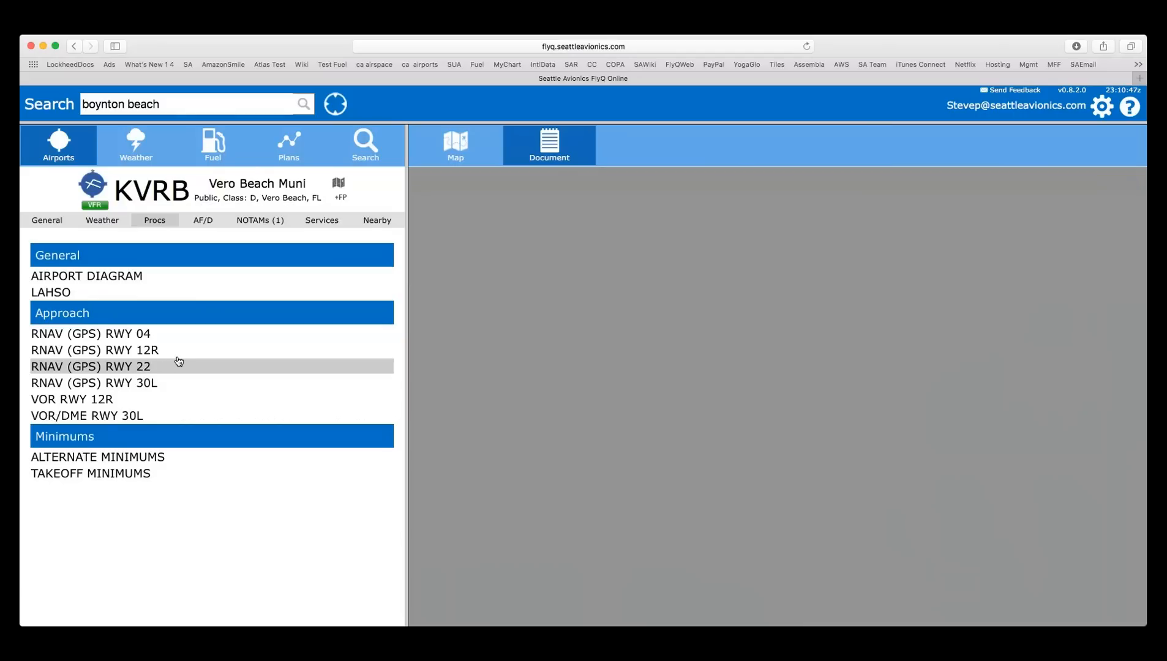
left_click(135, 351)
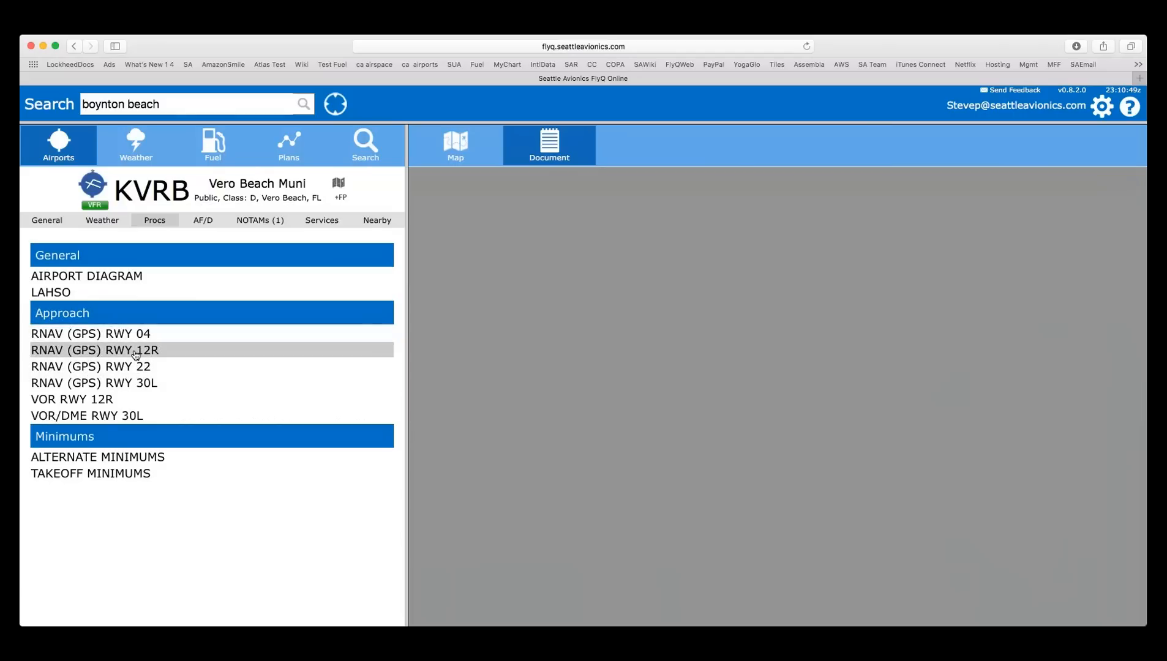
- Read the AF/D page for Vero Beach Muni and check the airport's NOTAMs
left_click(208, 223)
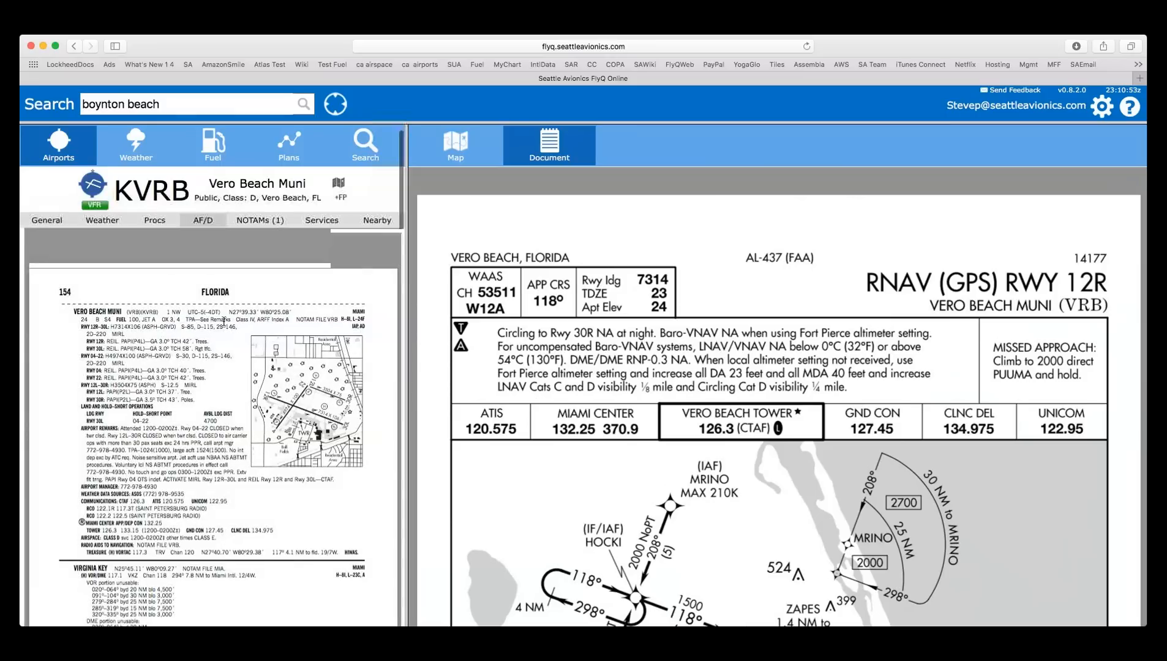
scroll(224, 321, "down", 5)
scroll(224, 321, "up", 5)
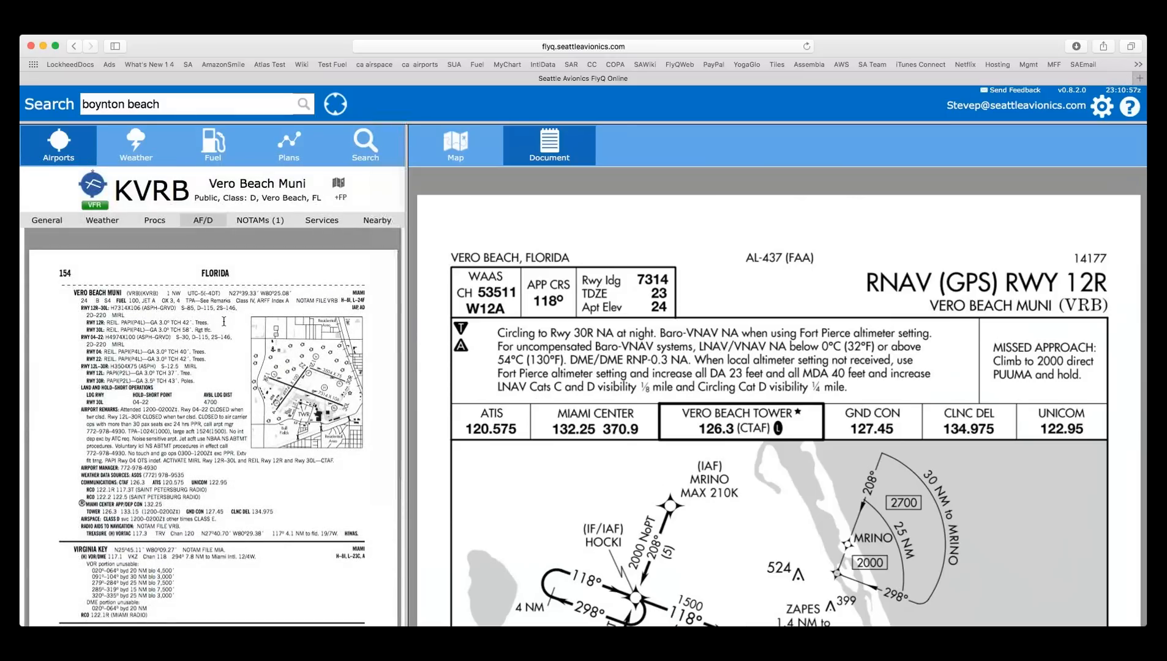
left_click(270, 225)
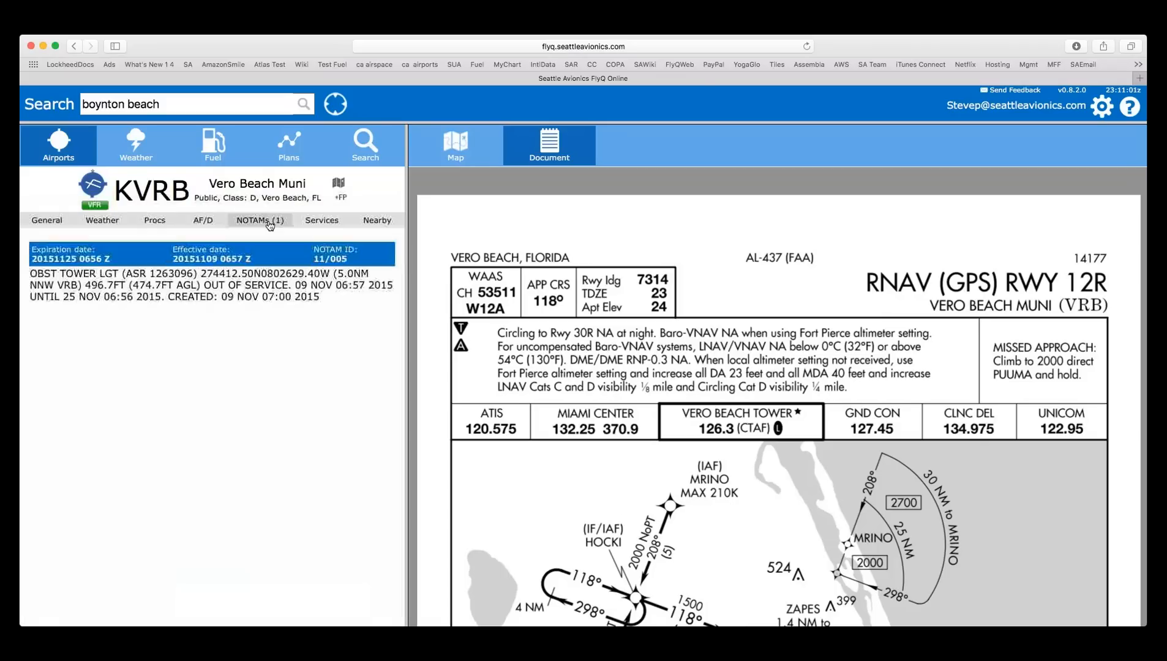
- Review the FBOs, lodging, restaurants and attractions listed among the services at KVRB
left_click(331, 221)
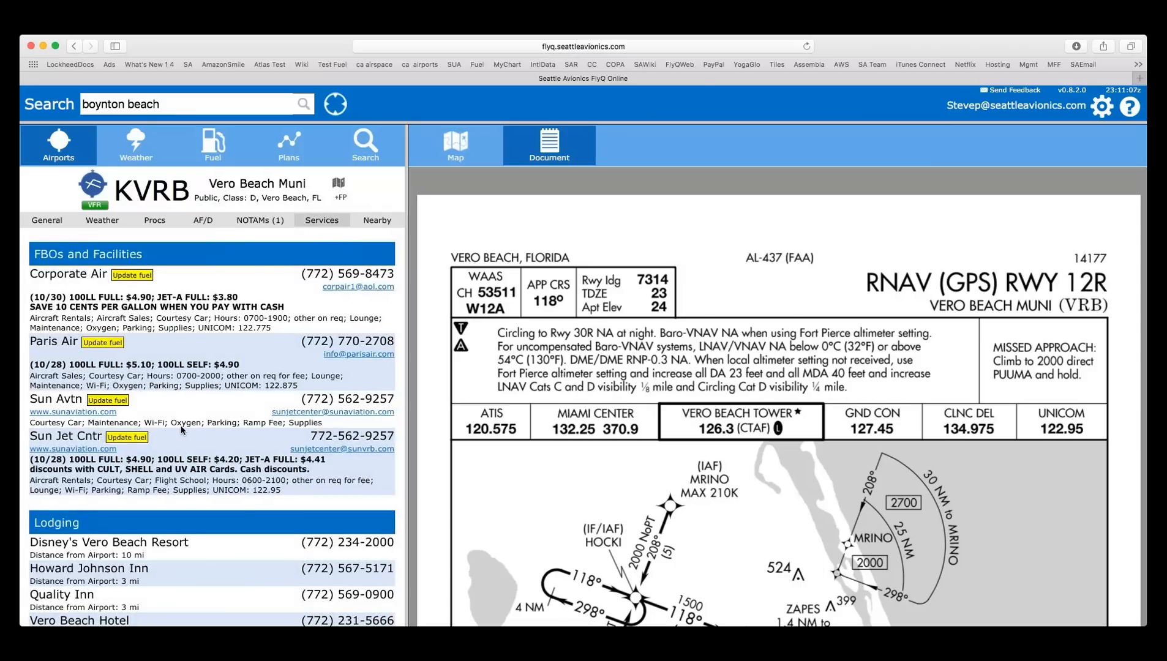
scroll(182, 430, "down", 2)
scroll(182, 430, "down", 3)
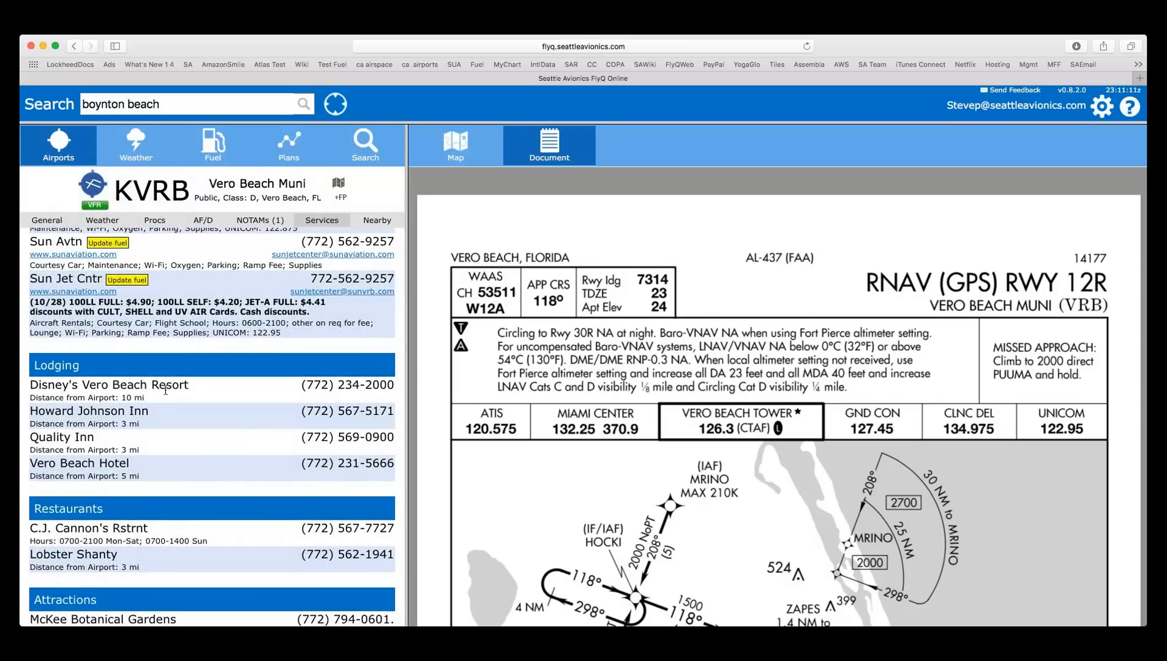
scroll(175, 429, "down", 1)
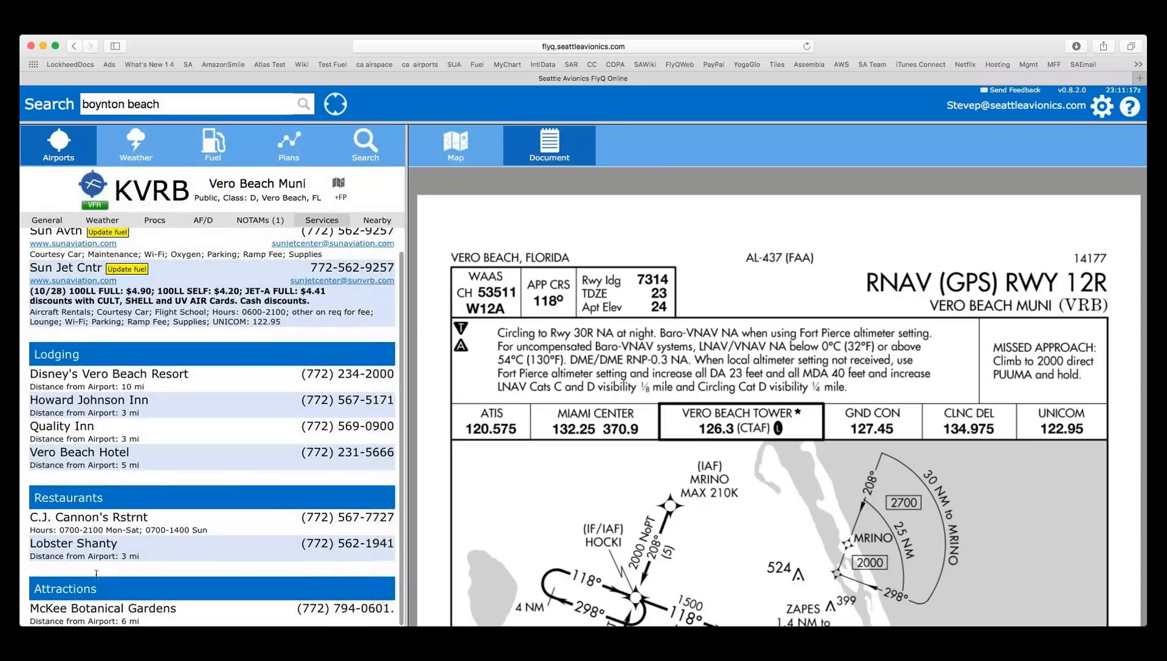
scroll(167, 425, "up", 5)
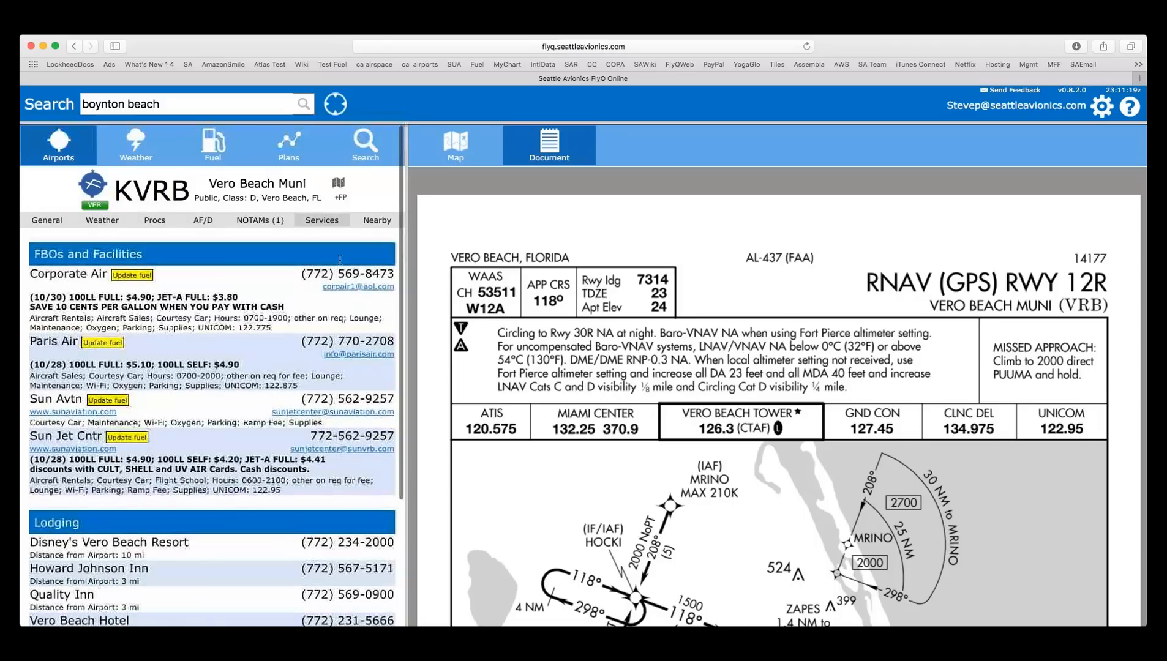
- Check the nearby information for KVRB and return to the general airport details
left_click(379, 221)
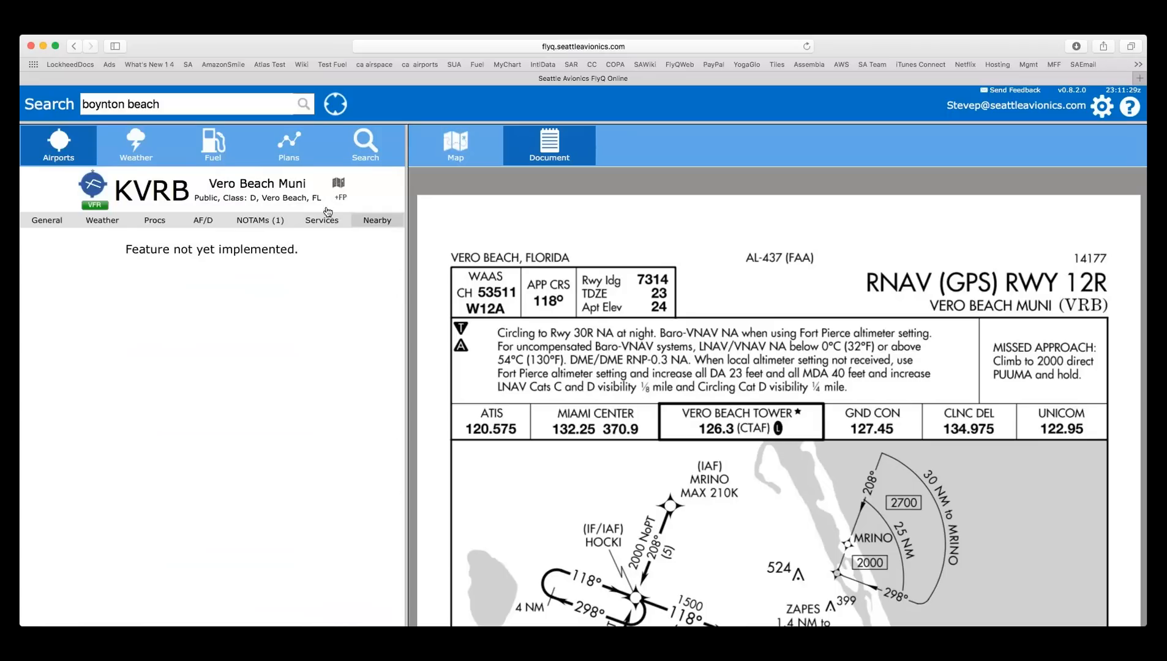
left_click(56, 225)
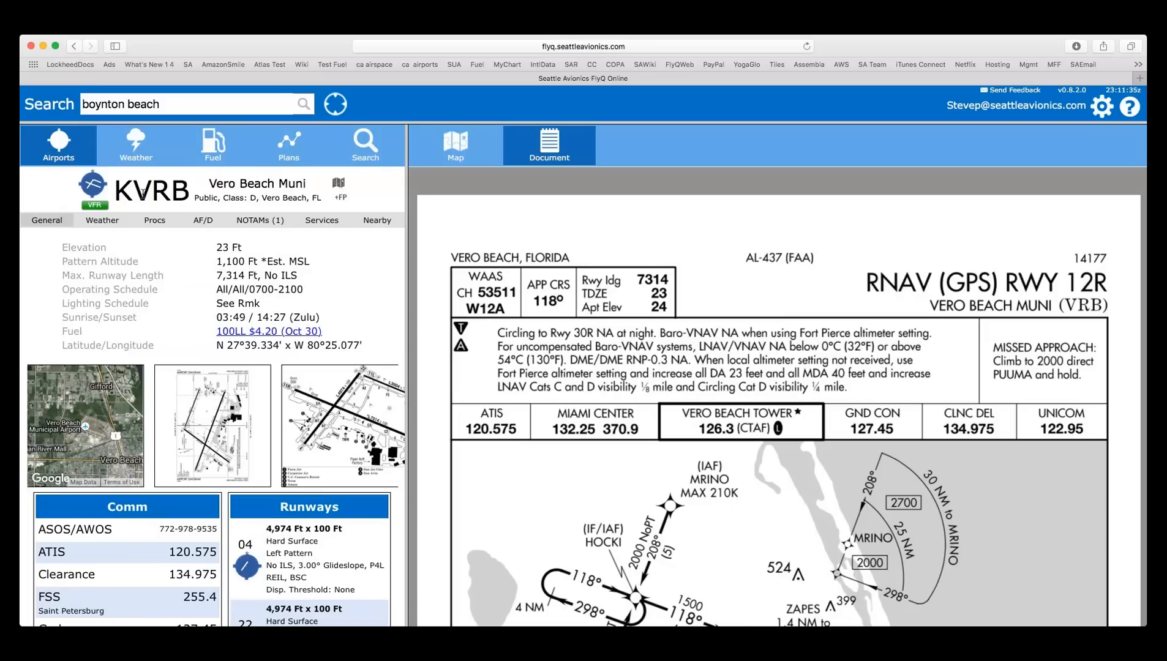
- Search for the airport with the identifier mkc
left_click(172, 106)
key("super+a")
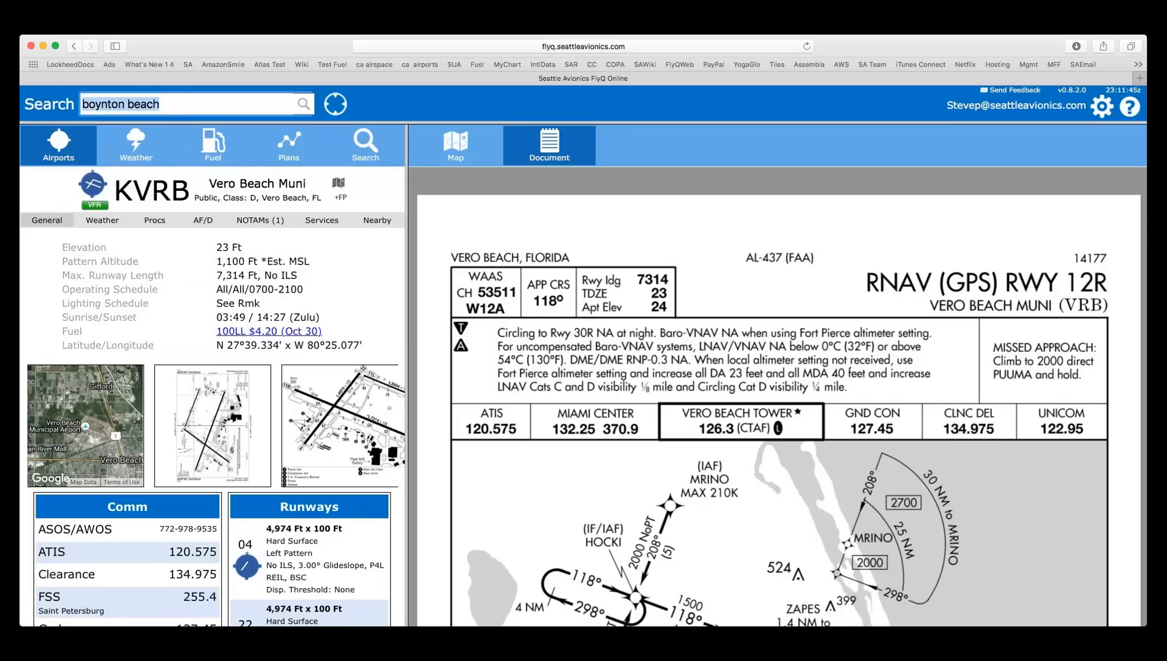
type("mkc")
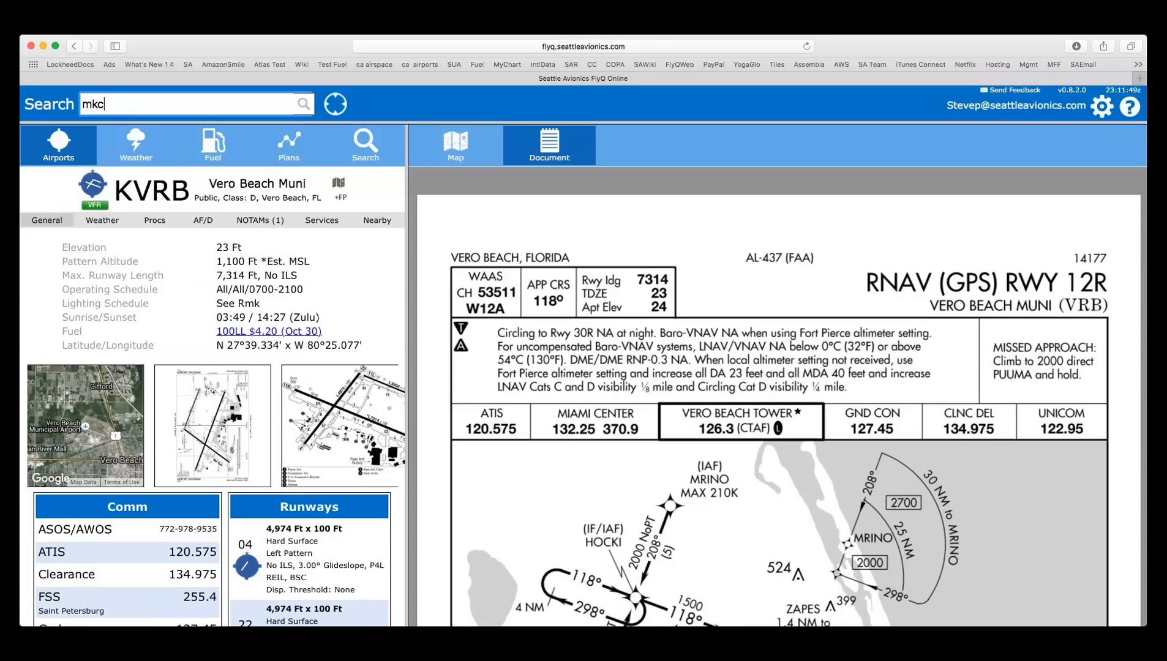
key("Return")
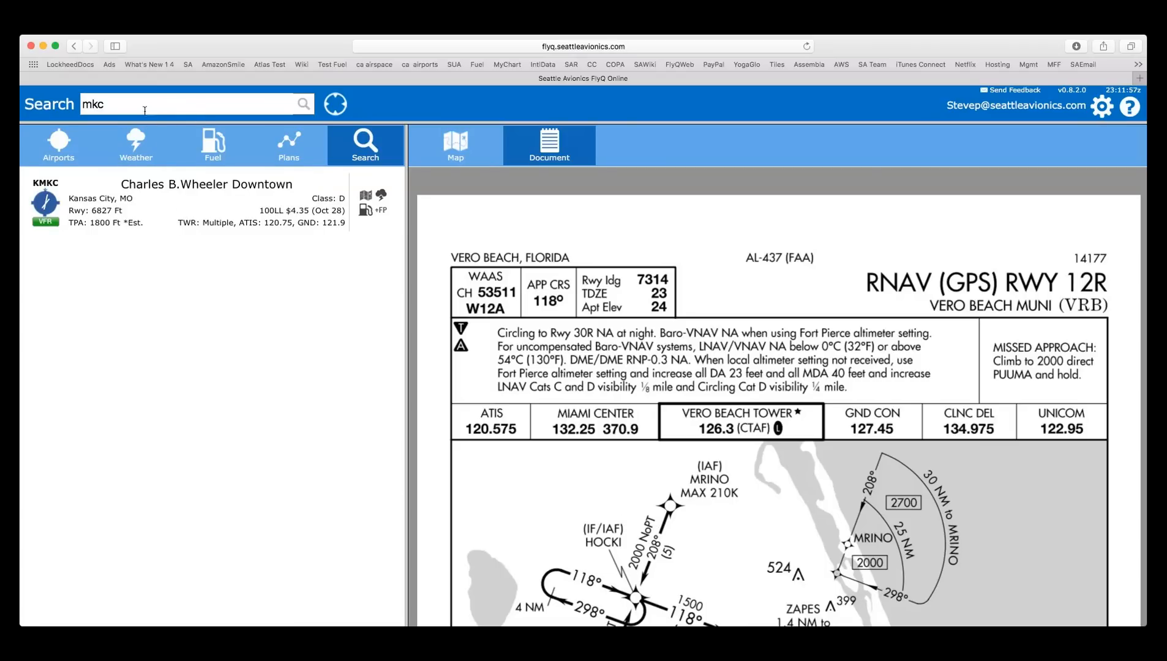
- Create a flight plan from Vero Beach to Kansas City with the search entry "vrb mkc v"
left_click(250, 111)
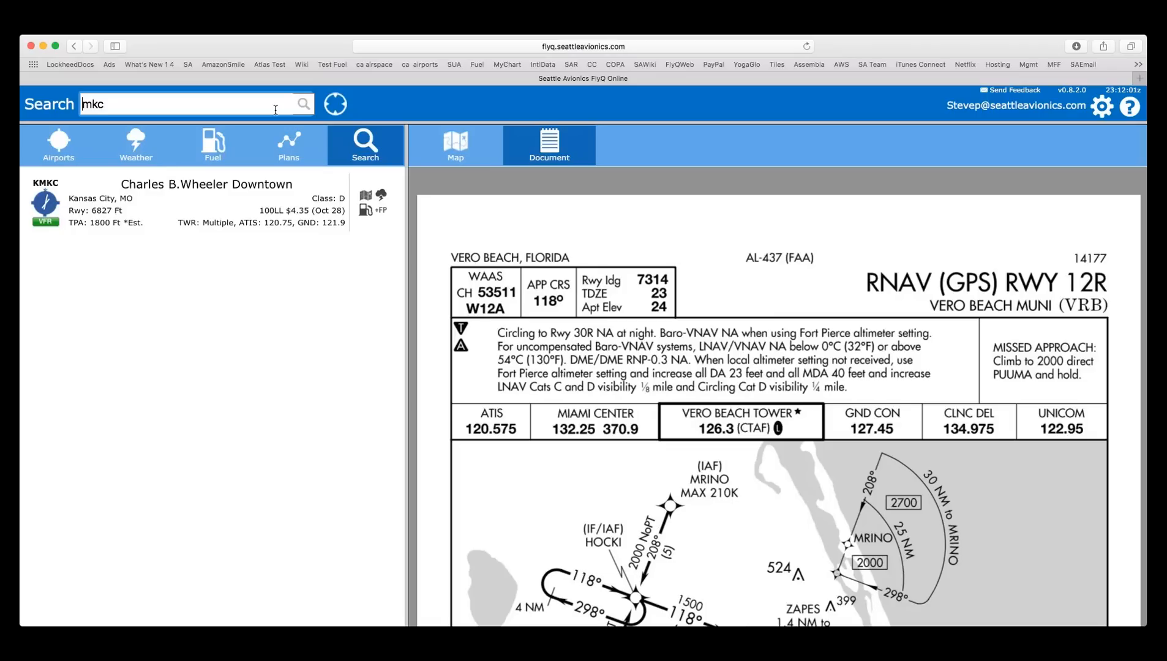
type("vrb")
key("End")
type("v")
key("BackSpace")
key("BackSpace")
key("BackSpace")
key("BackSpace")
key("BackSpace")
type("v")
key("Return")
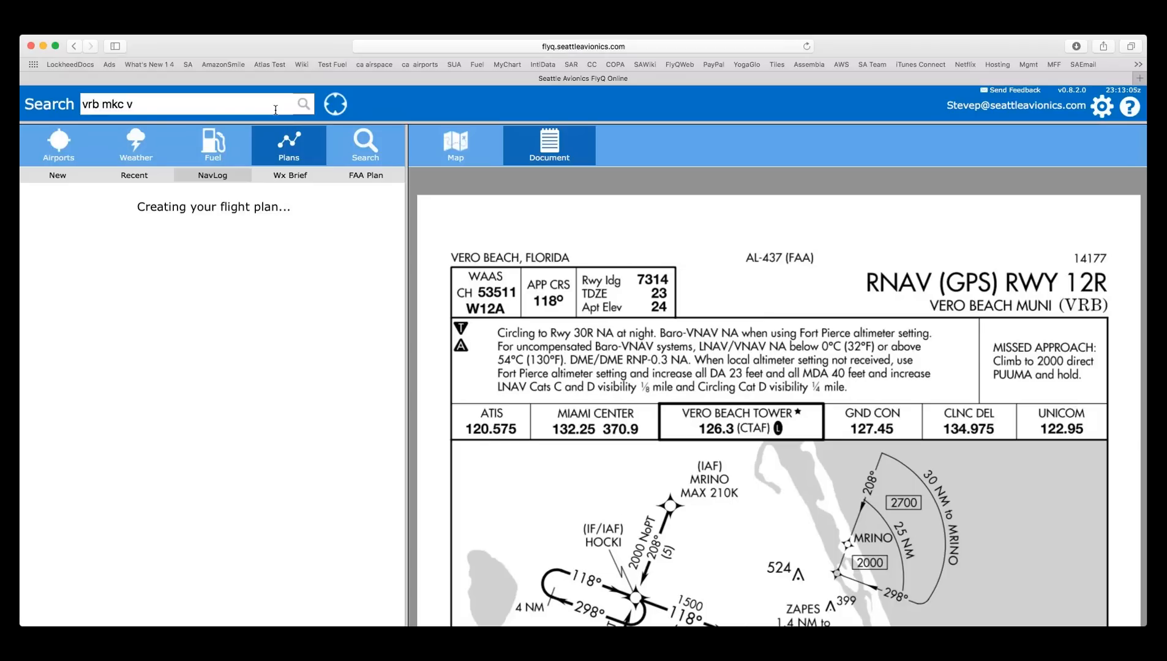
- Bring the planned route into view on the map and review the nav log from KVRB through to KMKC
left_click(451, 146)
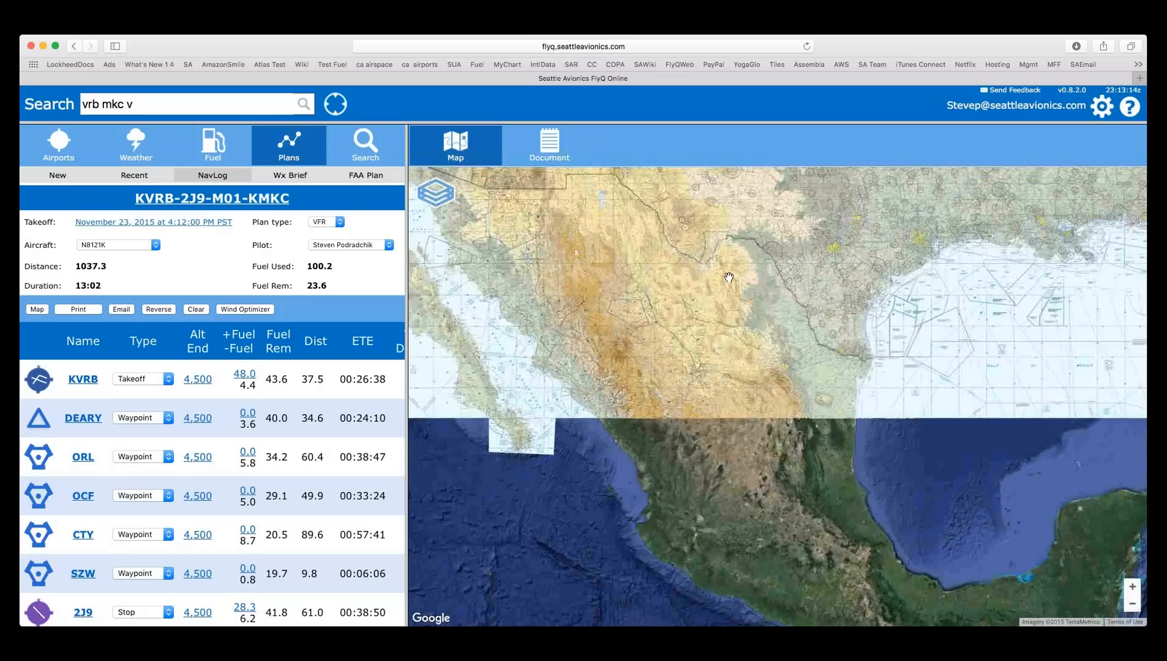
left_click_drag(728, 277, 624, 428)
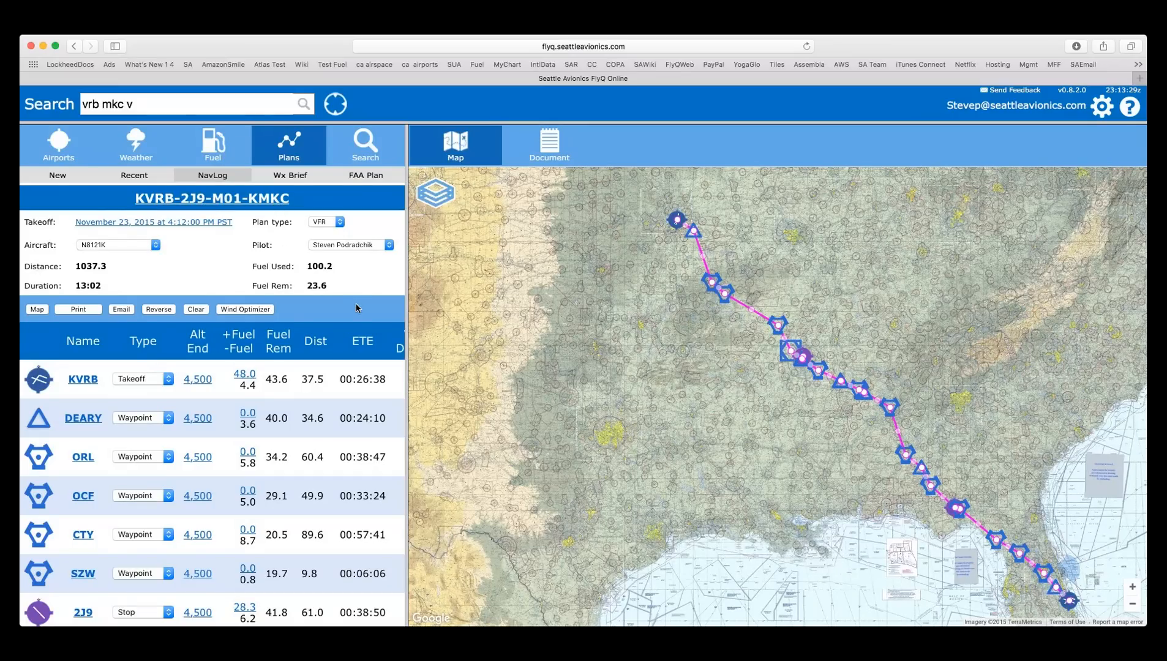
scroll(356, 307, "down", 2)
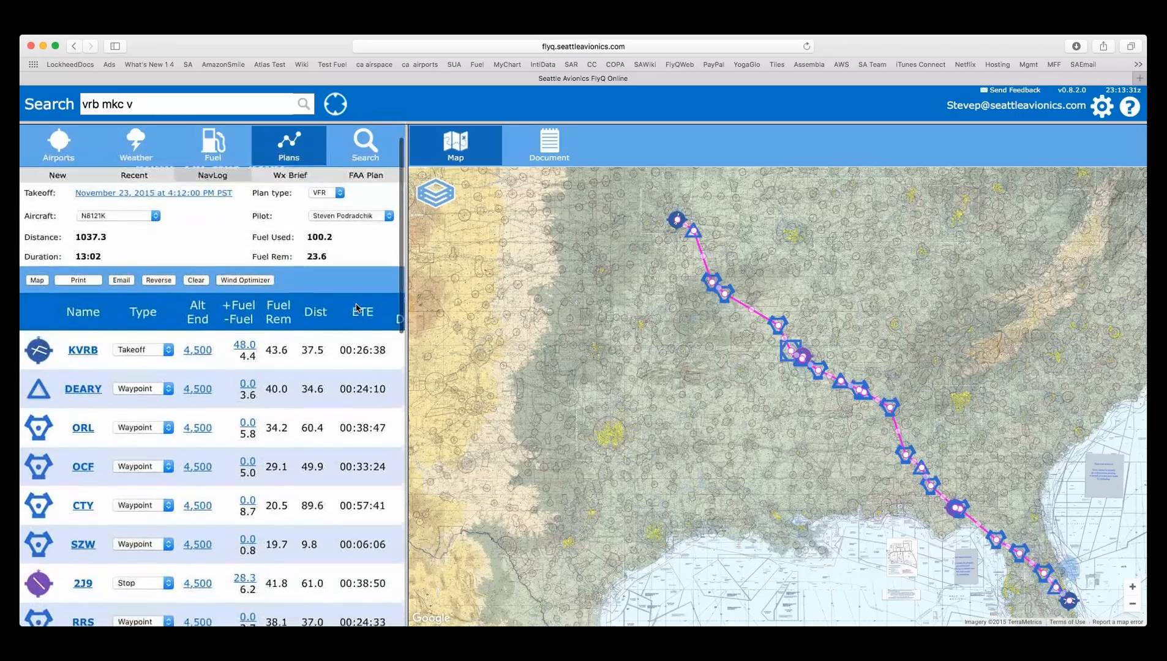
scroll(356, 307, "down", 10)
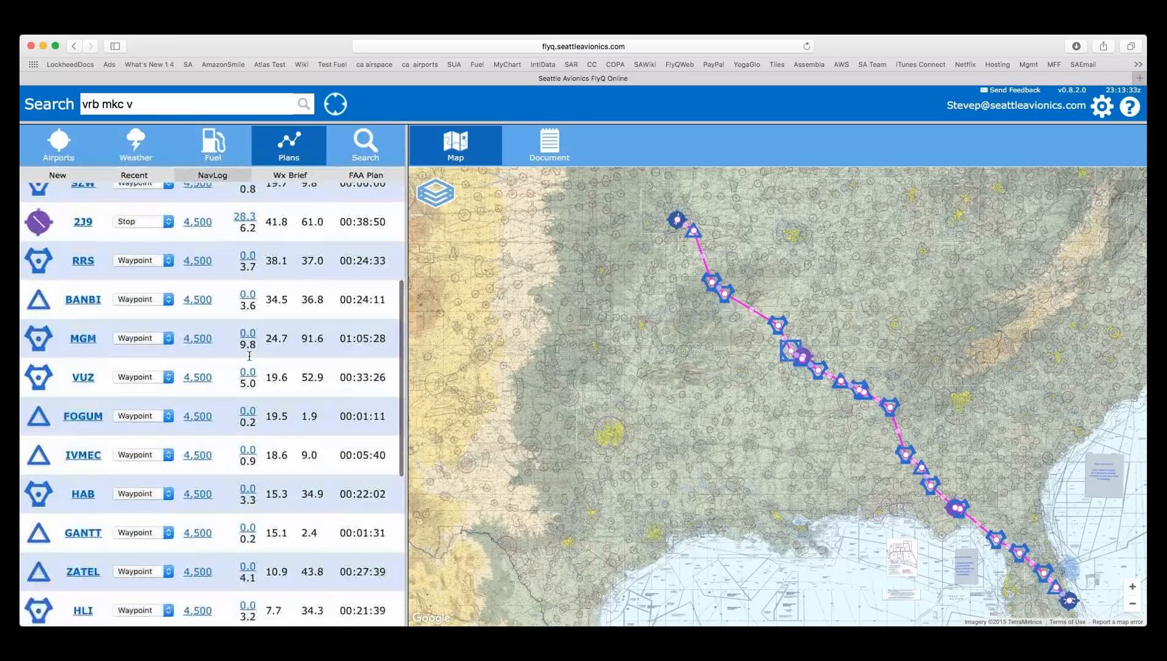
scroll(249, 356, "down", 10)
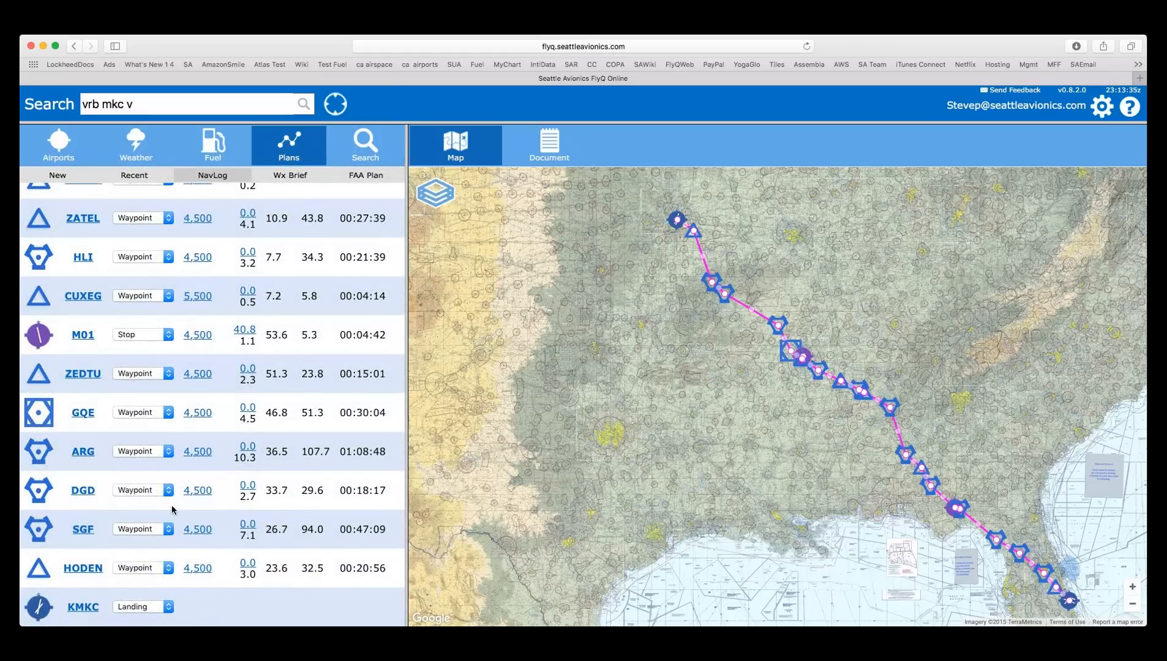
- Show the KMKC landing waypoint from the nav log on the map
left_click(88, 609)
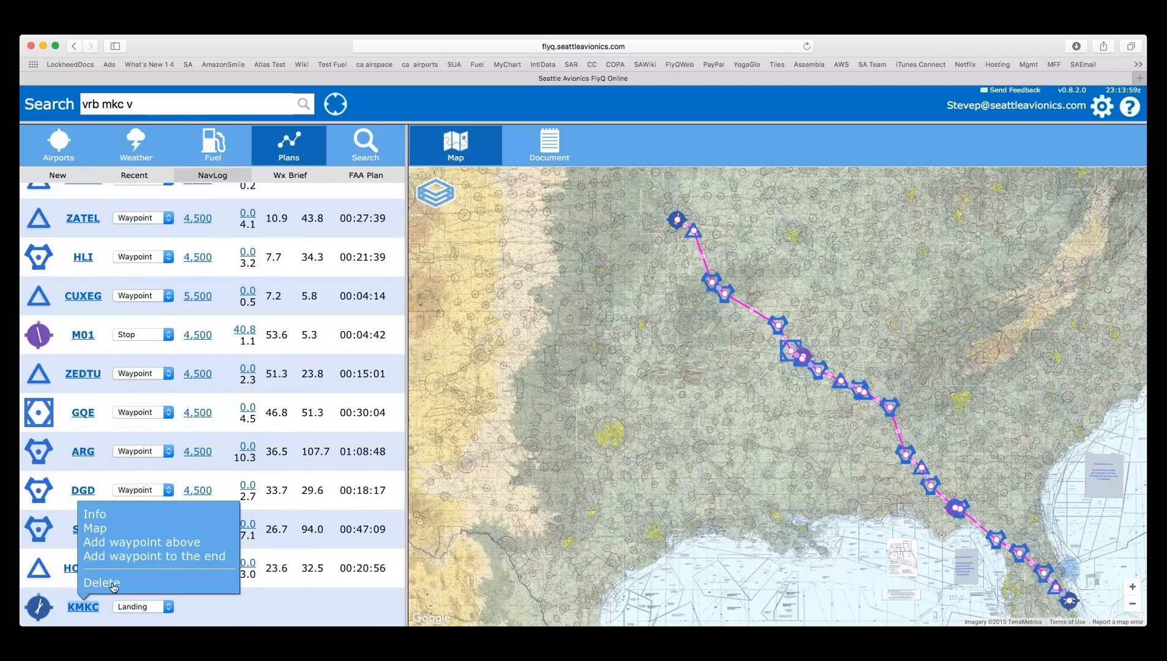
left_click(105, 530)
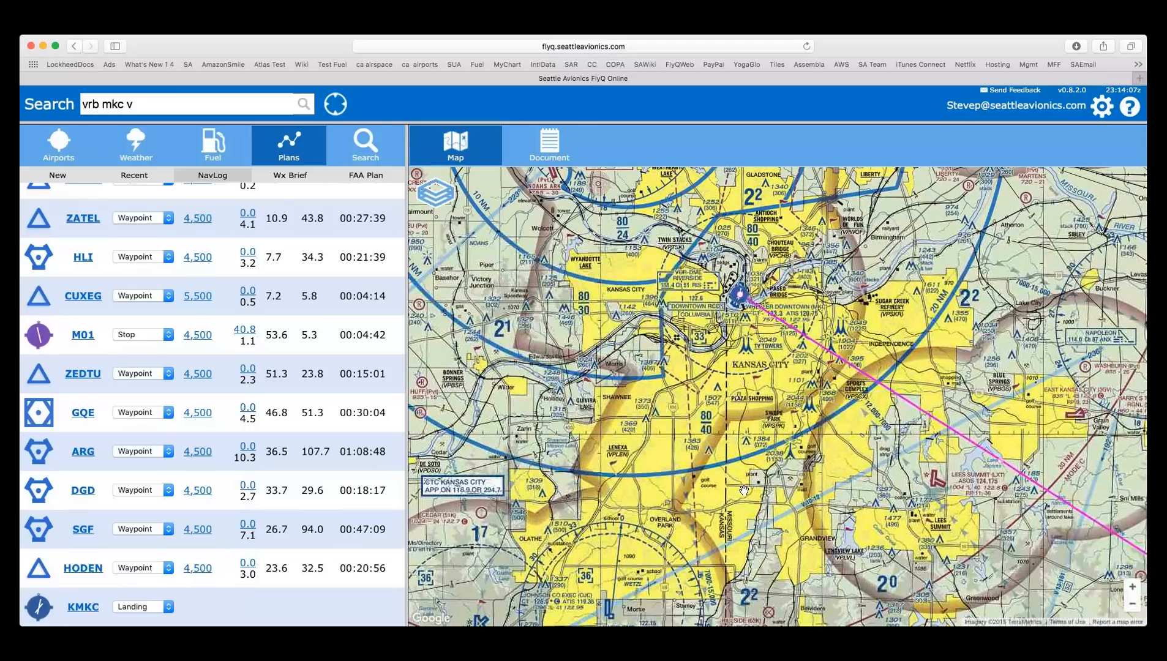
- Examine the chart around Kansas City and return to the plan summary at the start of the nav log
scroll(769, 433, "down", 3)
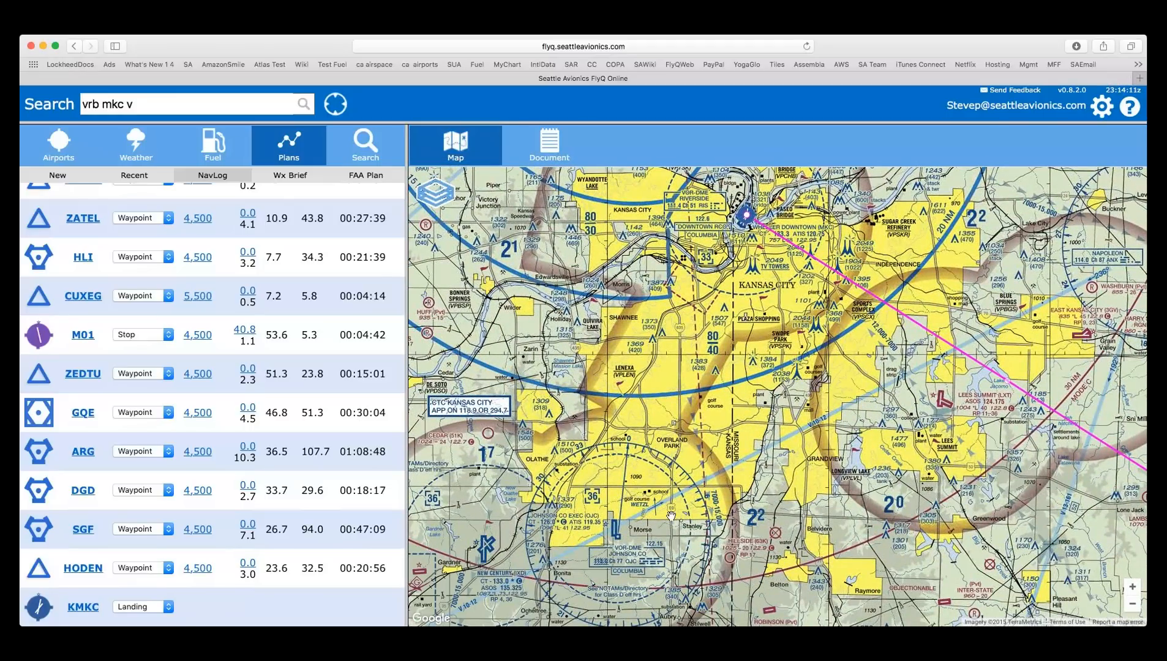
scroll(671, 516, "down", 2)
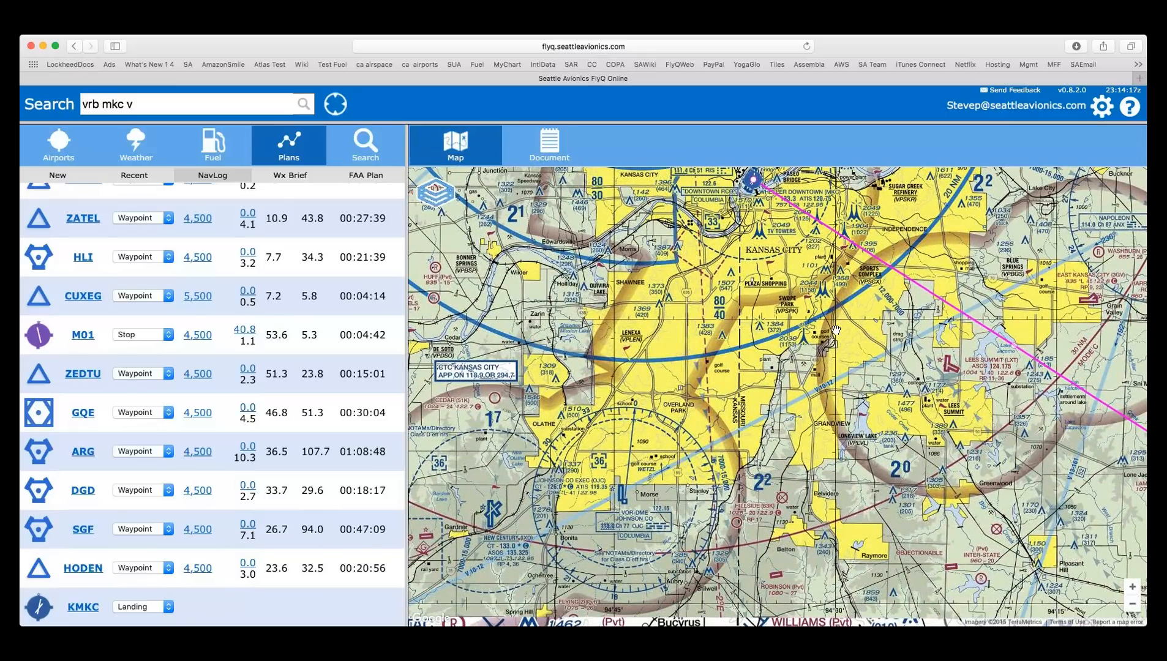
left_click_drag(824, 302, 793, 395)
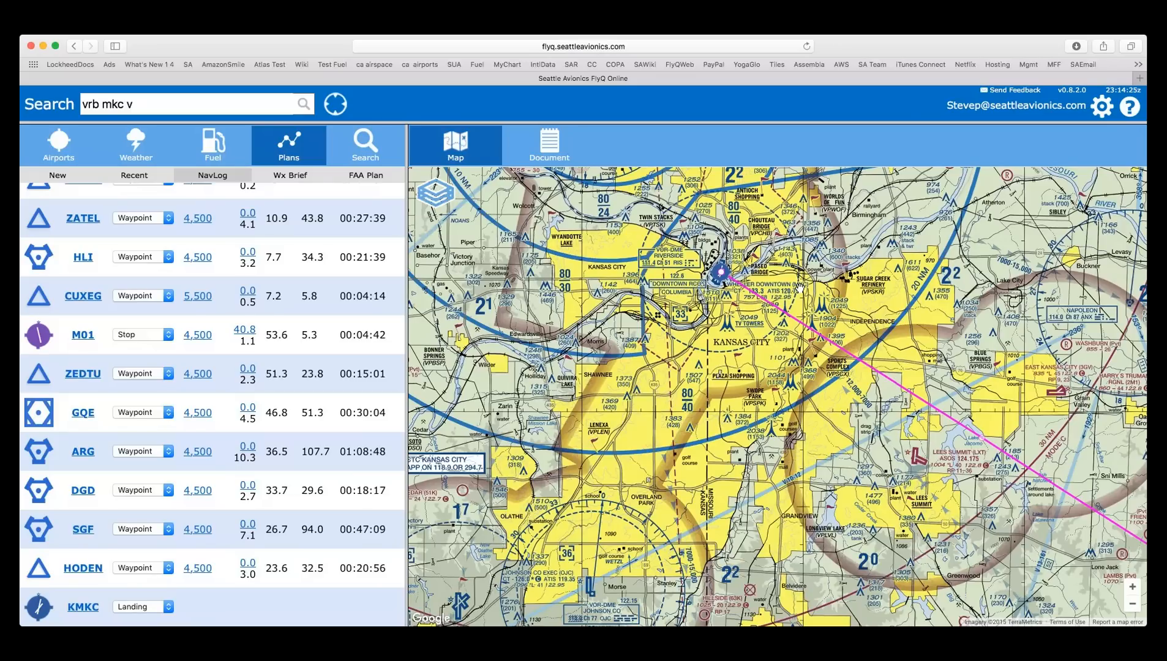
scroll(303, 263, "up", 5)
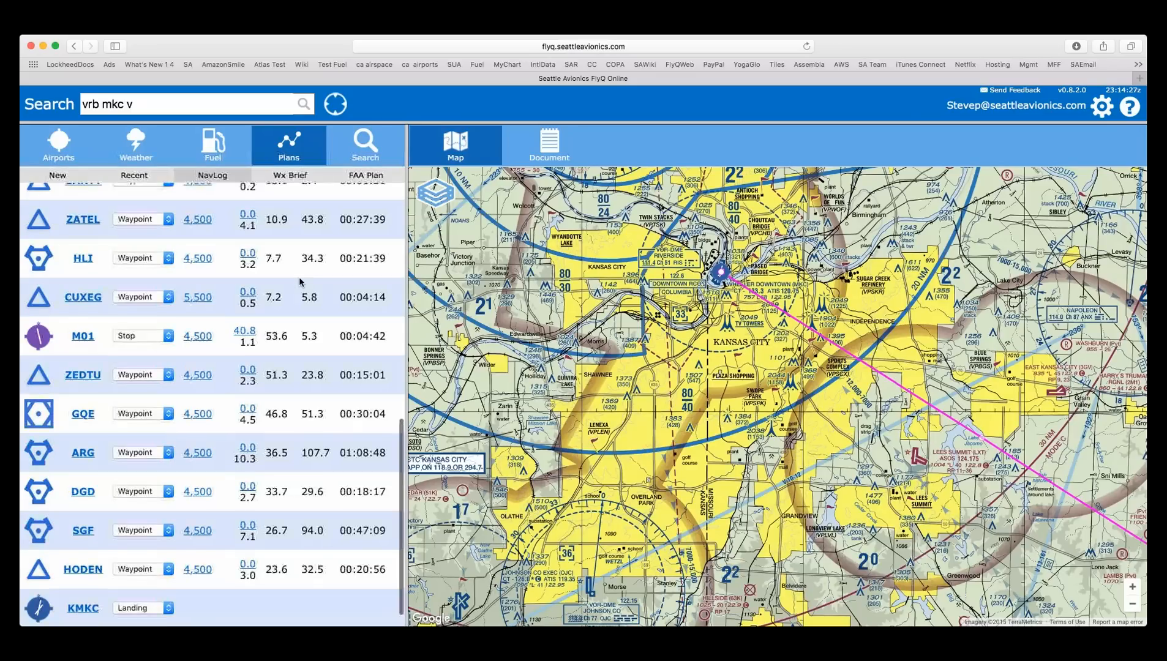
scroll(293, 229, "up", 10)
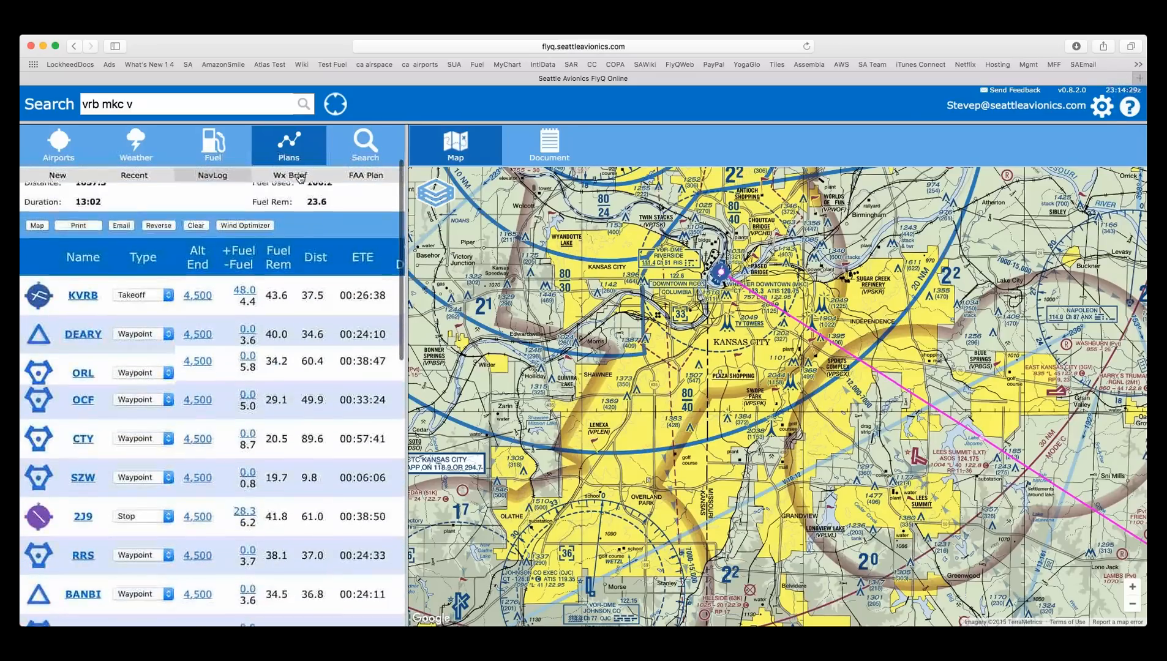
scroll(298, 178, "up", 4)
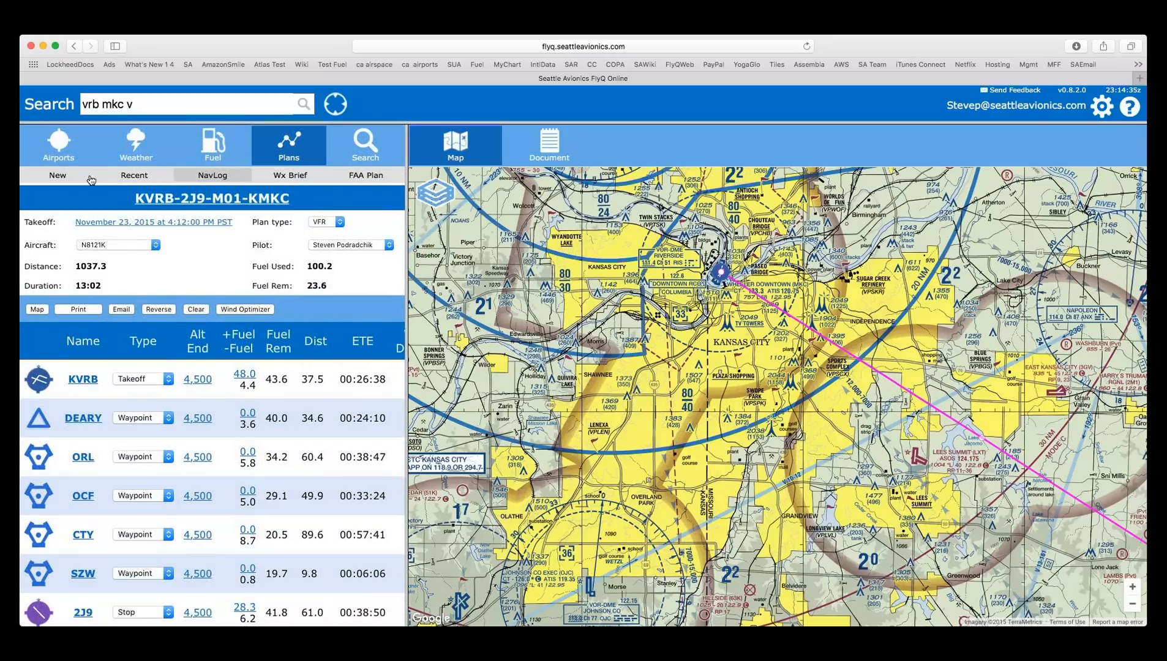
- Review the plan's weather briefing for KVRB and KMKC, including NOTAMs, and check the FAA flight plan form
left_click(295, 181)
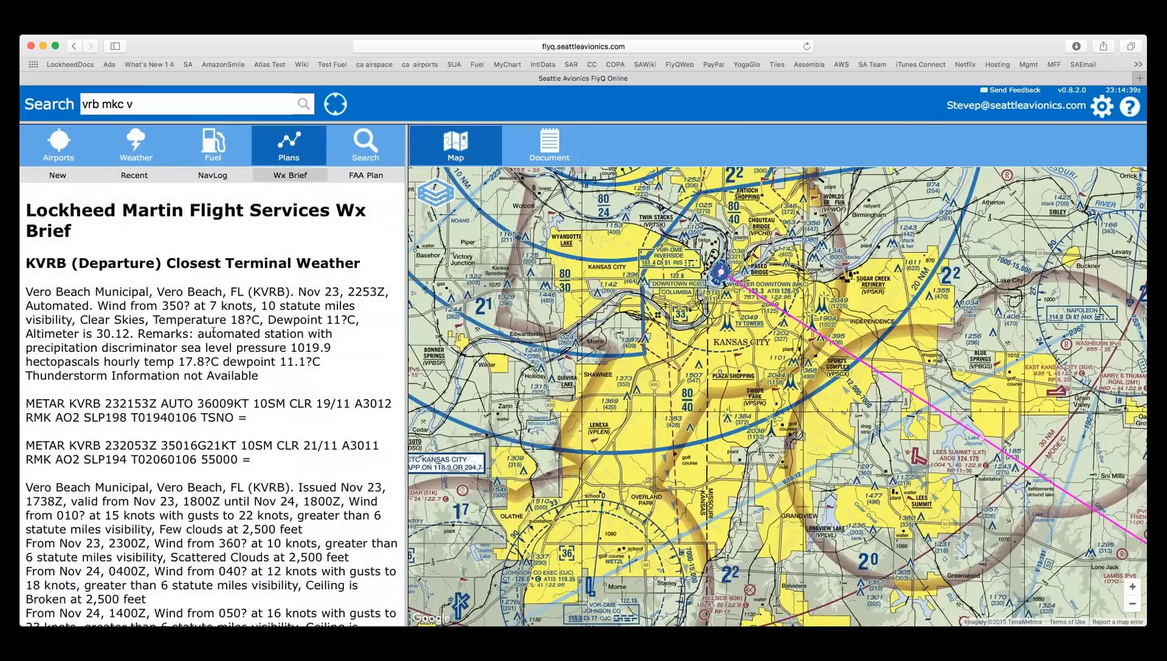
scroll(213, 332, "down", 3)
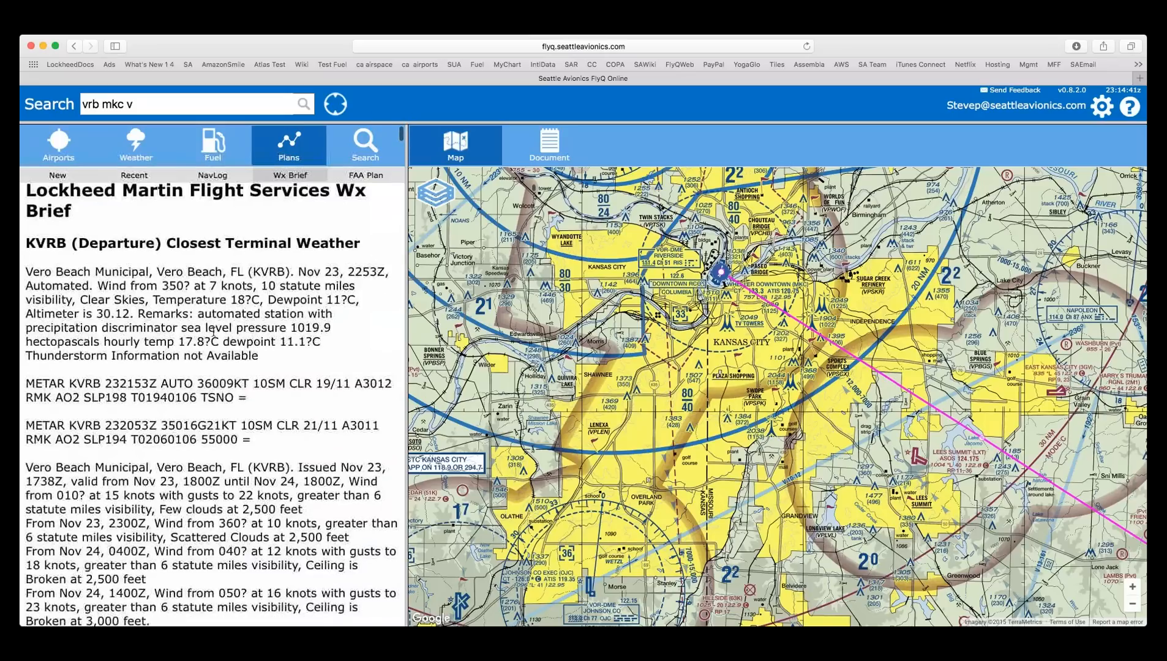
scroll(213, 332, "up", 3)
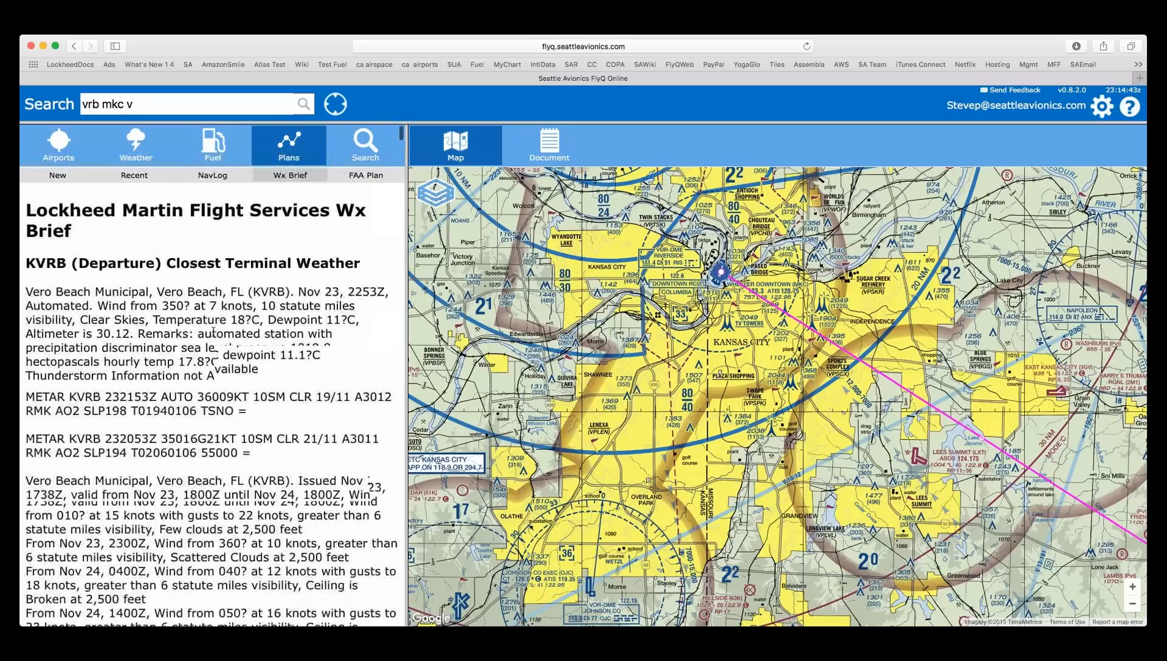
scroll(118, 298, "down", 10)
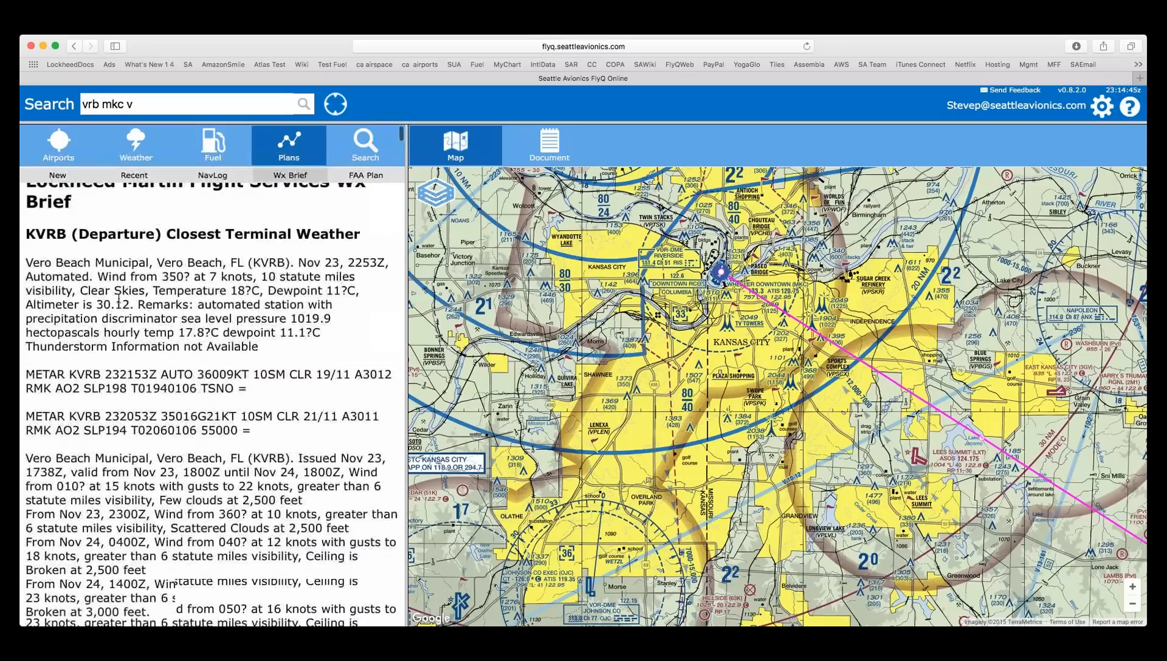
scroll(125, 394, "down", 15)
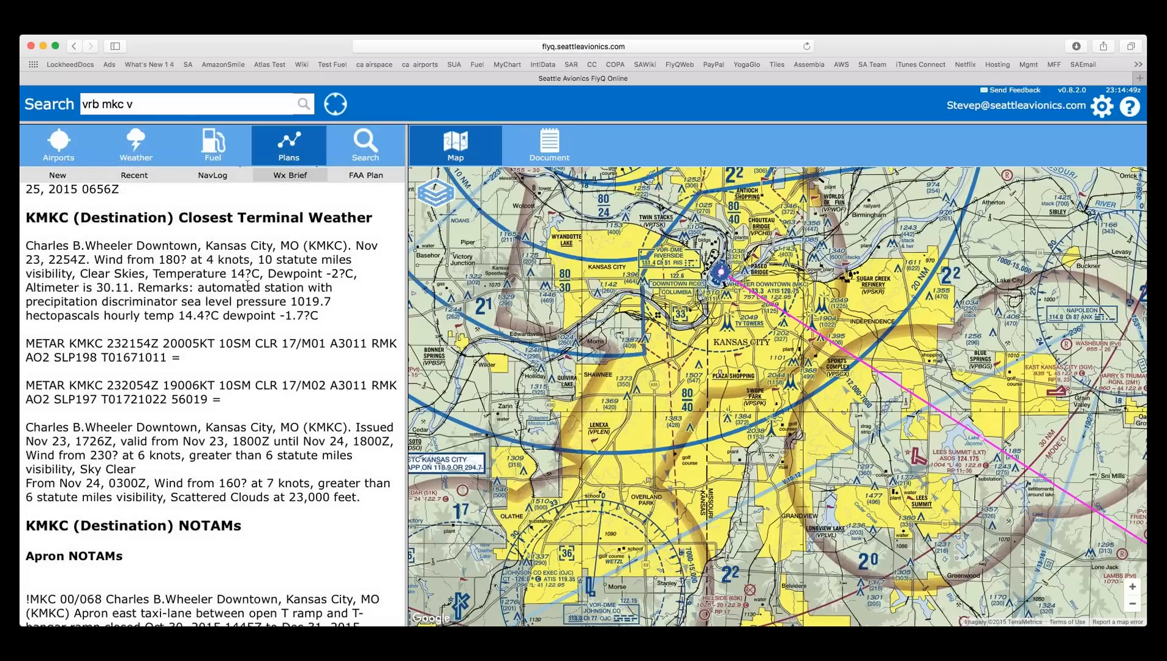
scroll(248, 285, "up", 15)
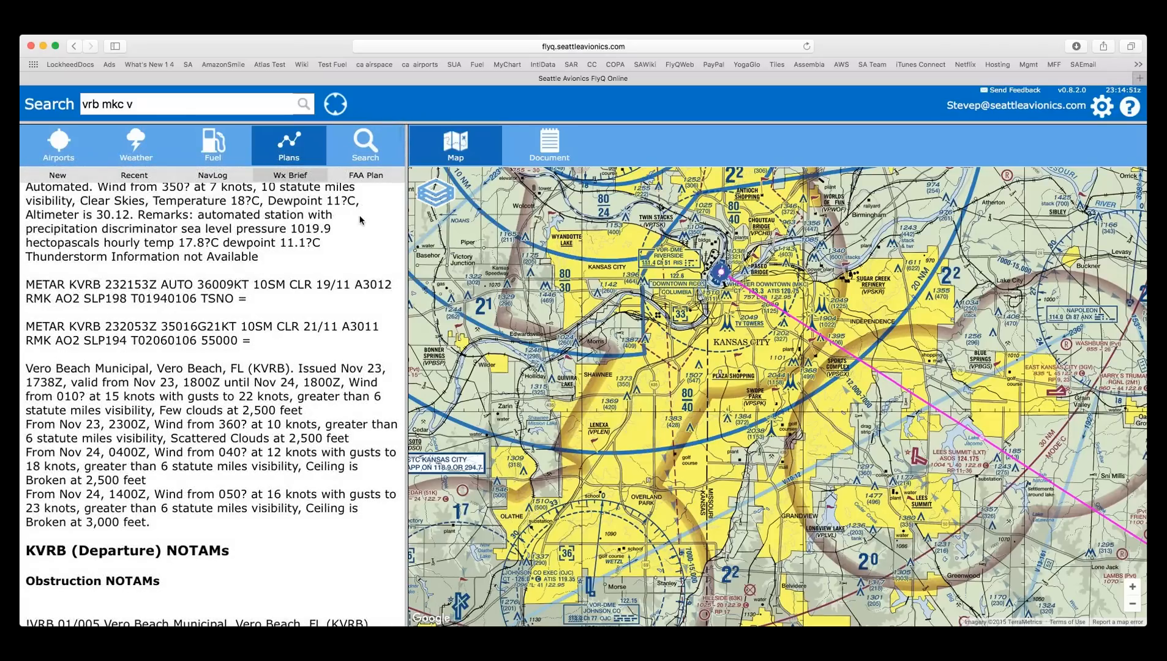
left_click(366, 176)
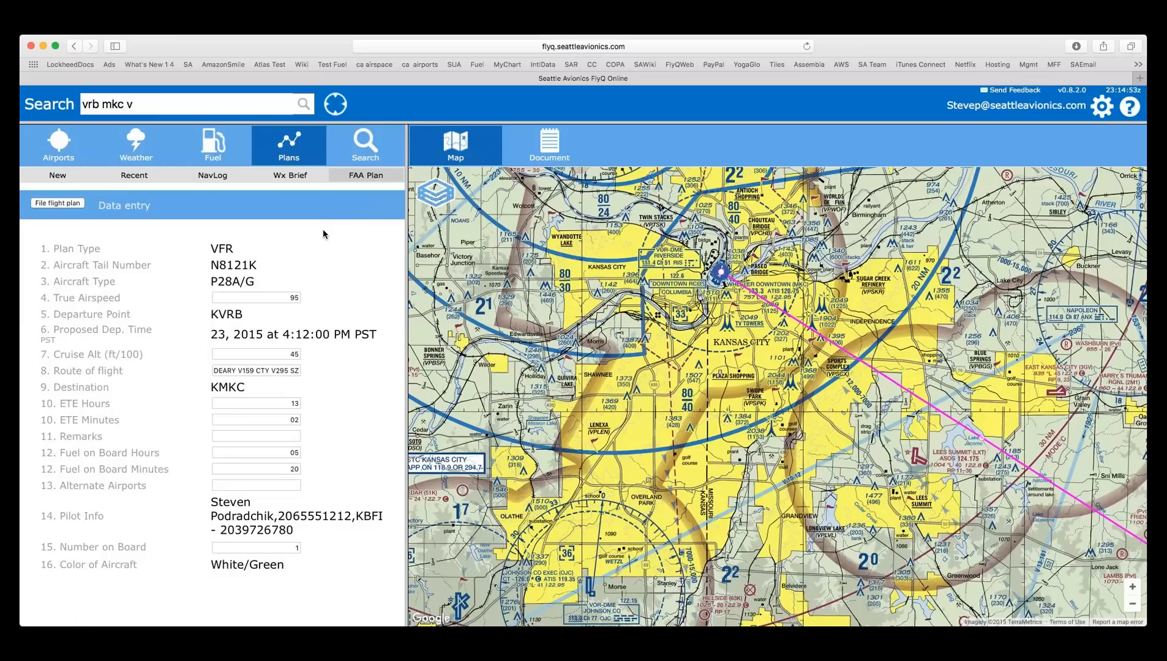
- Move the route's landing endpoint on the map from KMKC southwest to the Johnson County Executive area
left_click(208, 177)
scroll(192, 422, "down", 15)
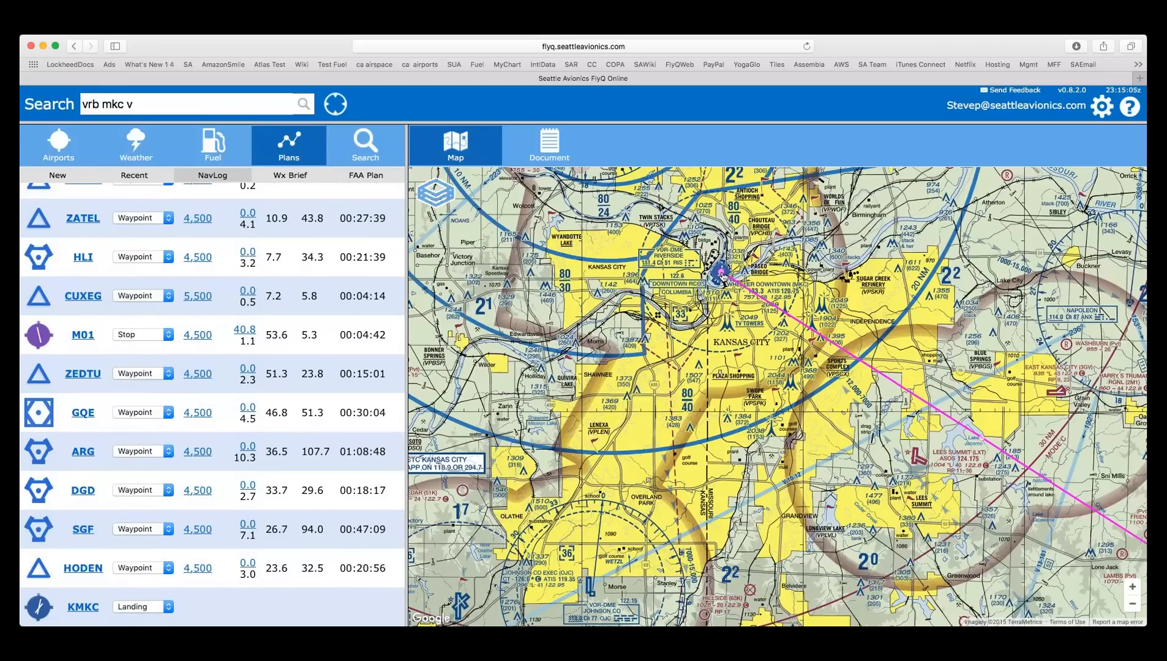
double_click(722, 276)
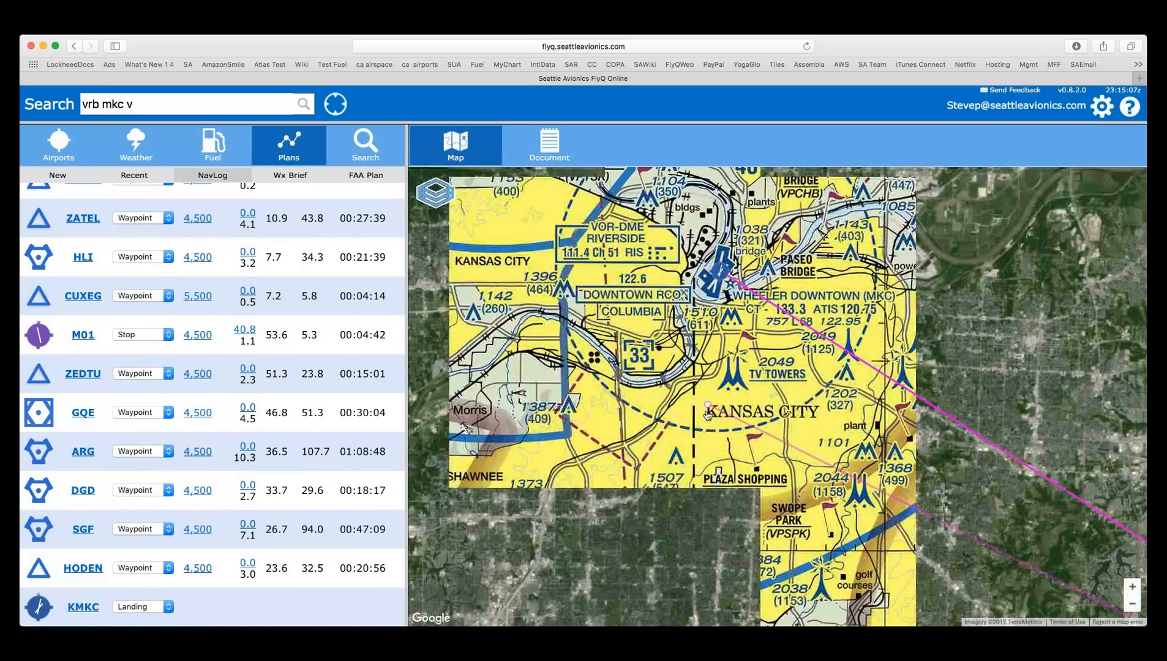
left_click_drag(648, 516, 648, 456)
left_click_drag(718, 411, 718, 174)
left_click_drag(487, 598, 458, 501)
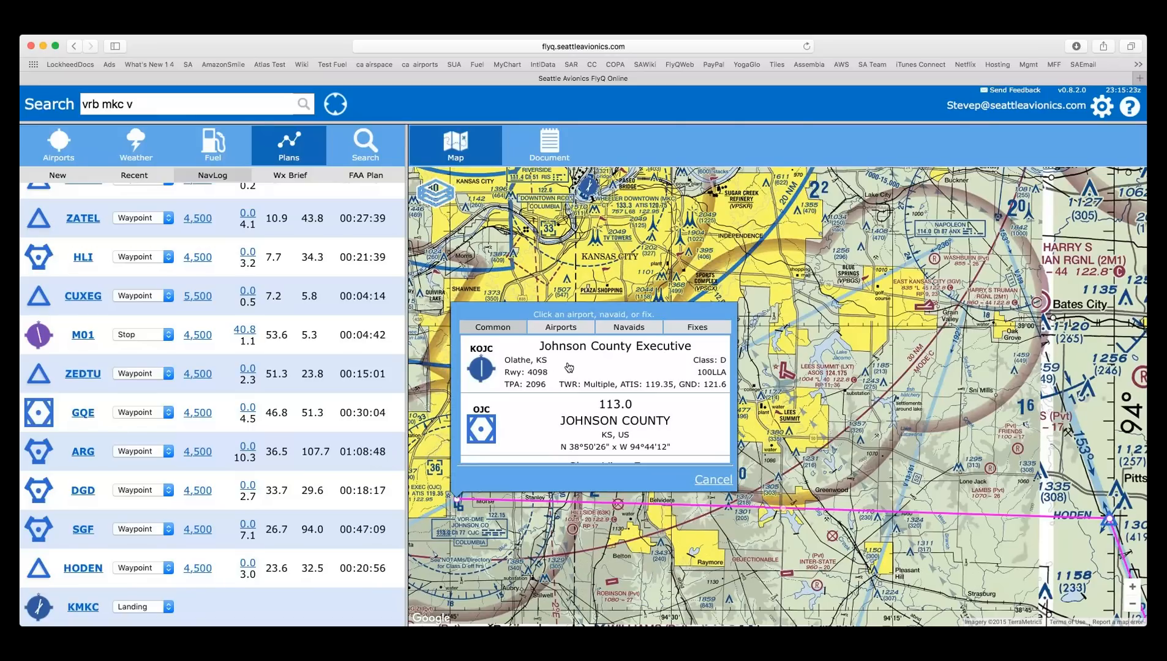
- Browse the nearby fixes, navaids and airports, and choose Johnson County Executive (KOJC) as the new landing airport
left_click(709, 332)
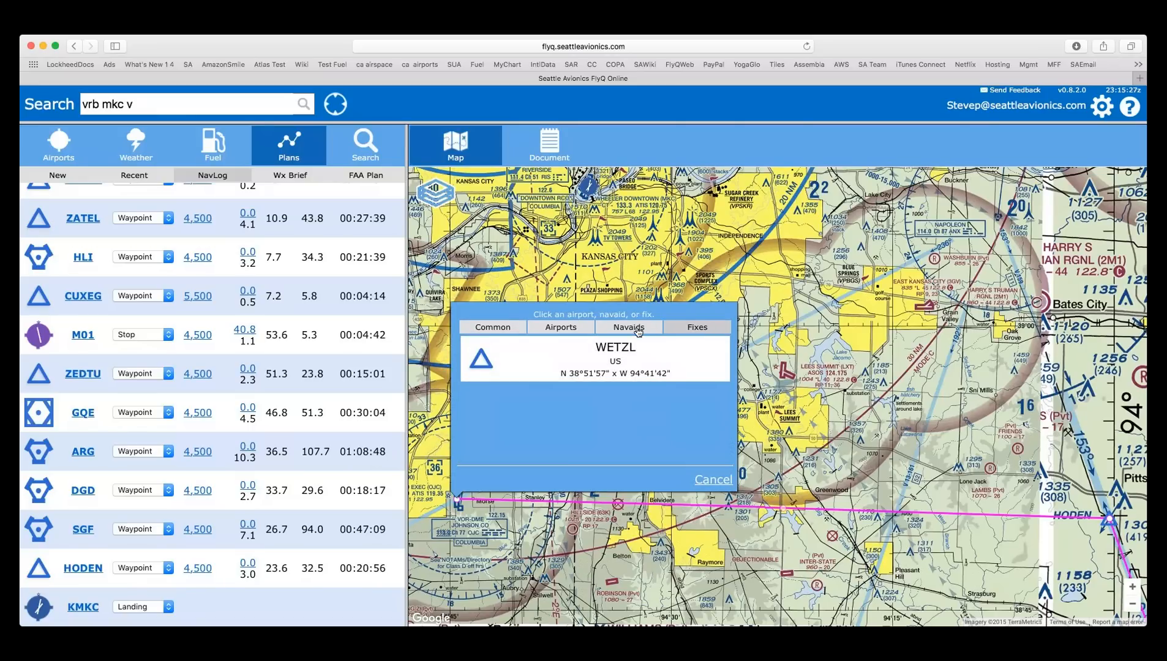
left_click(637, 331)
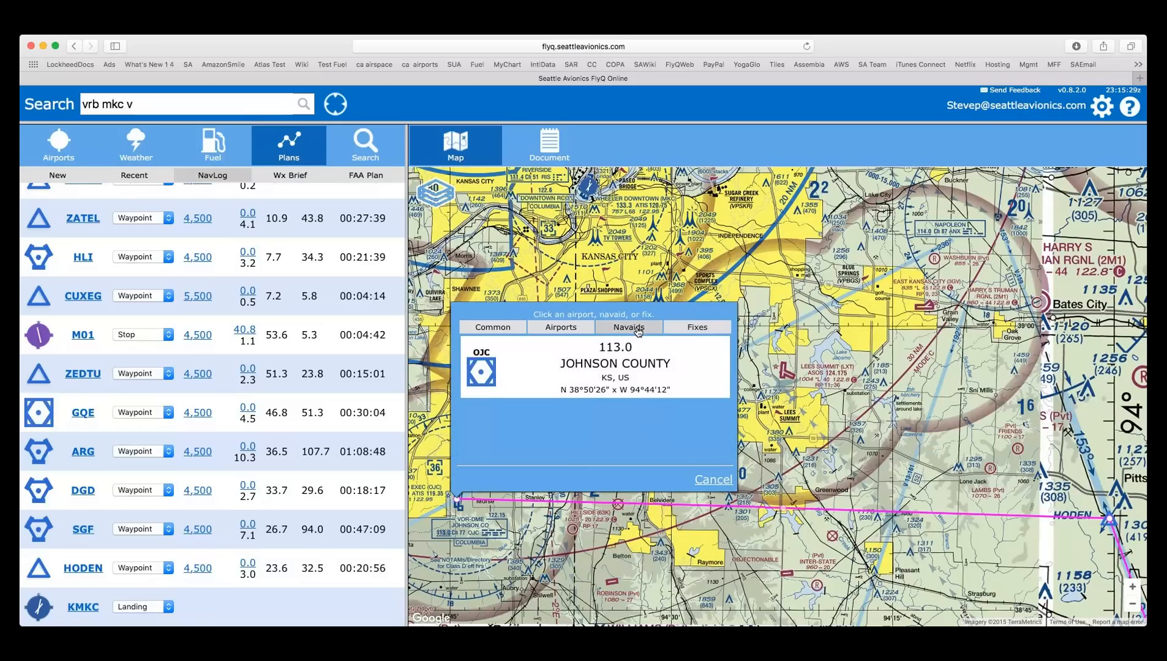
left_click(573, 332)
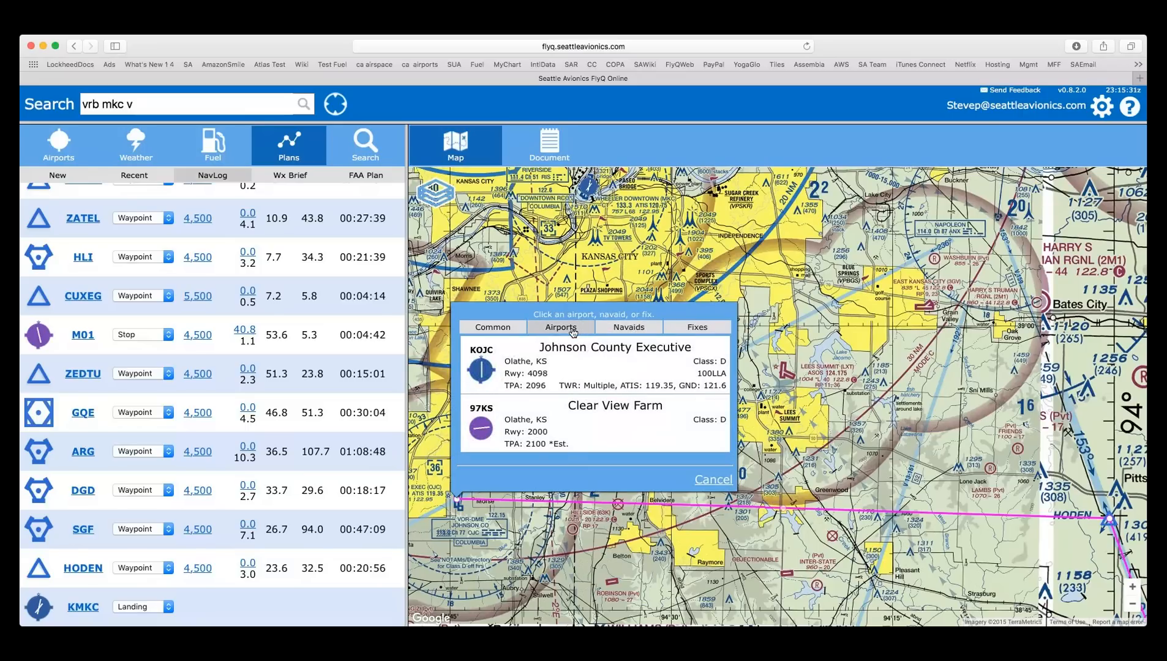
left_click(503, 331)
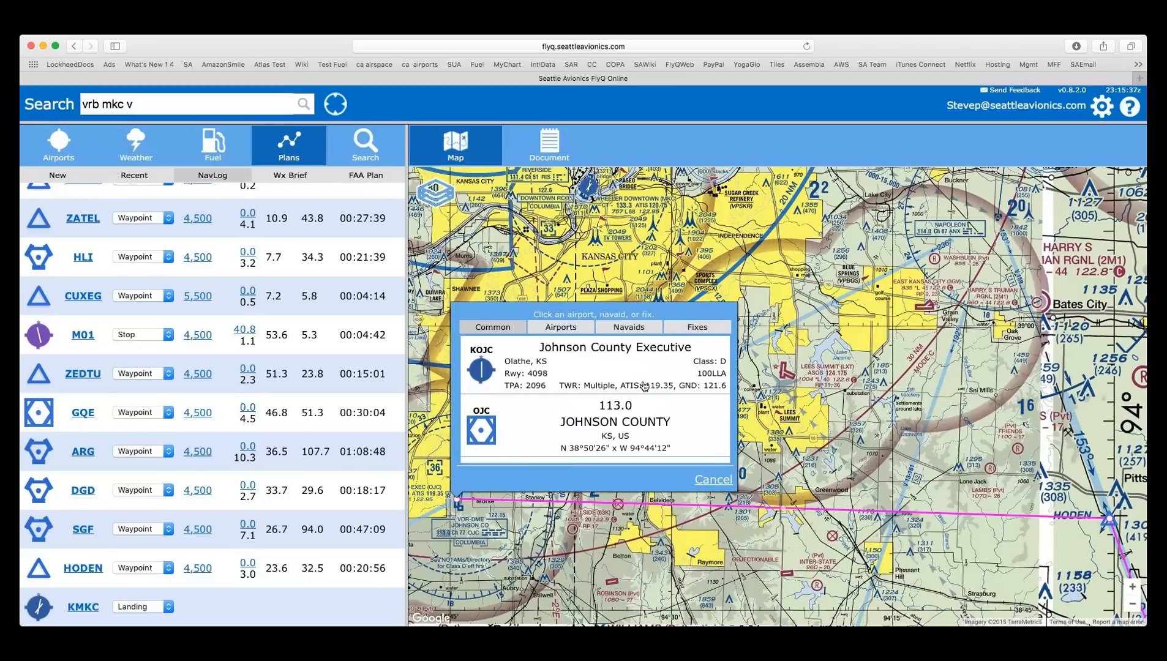
left_click(579, 370)
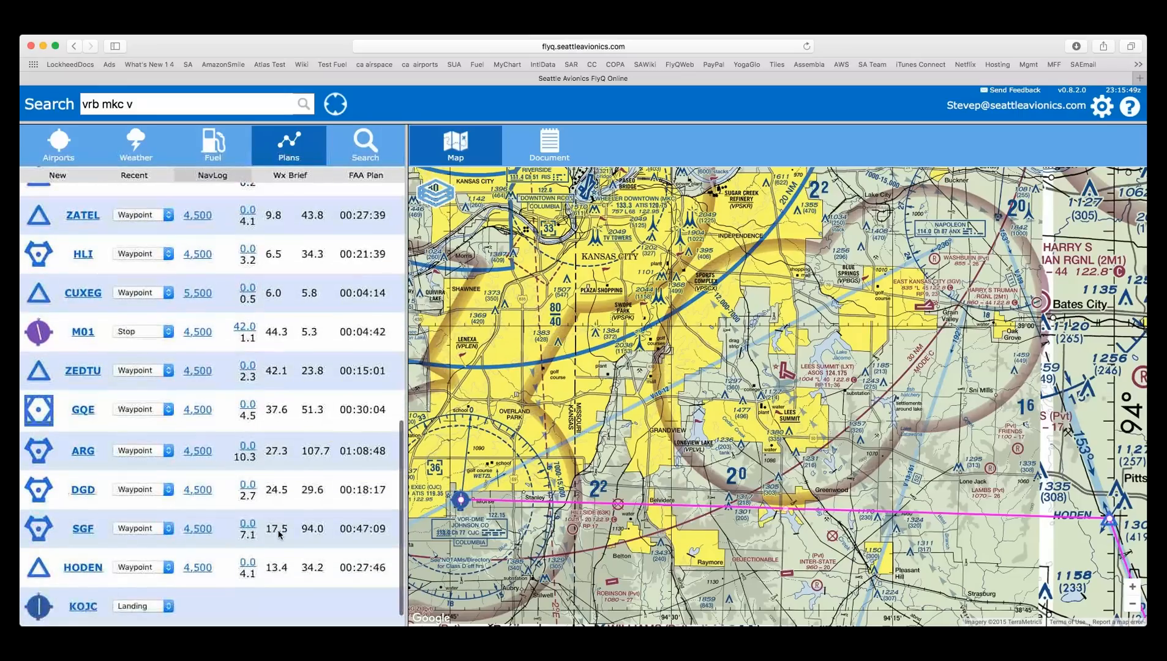
scroll(279, 534, "down", 1)
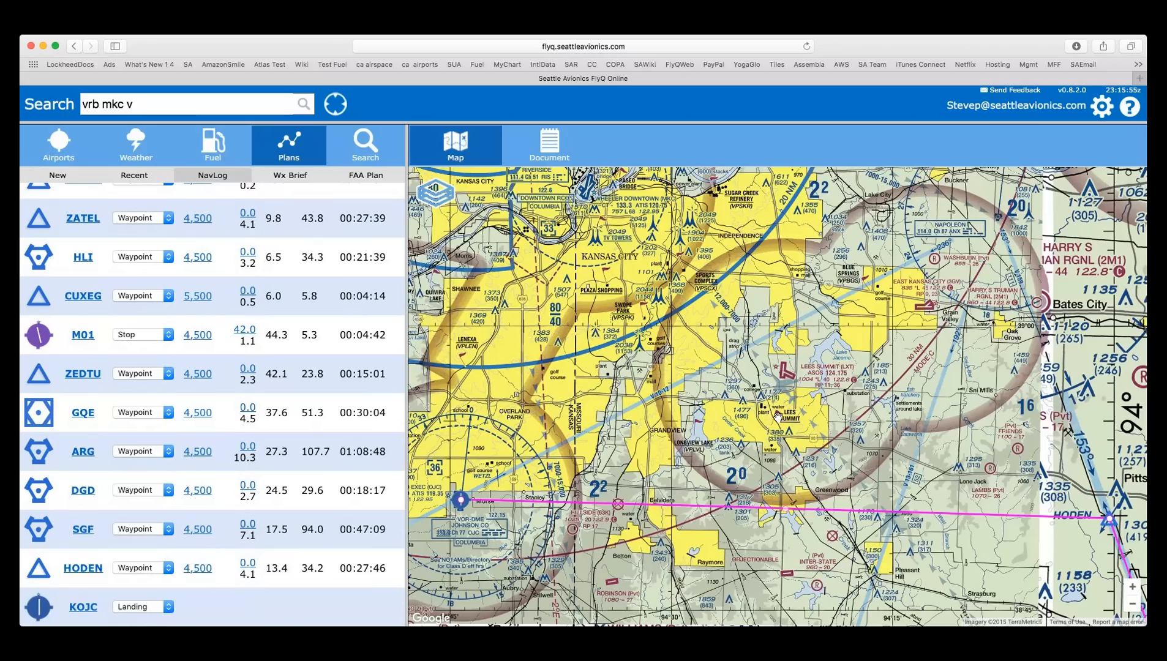
- Examine the revised final leg between HODEN and KOJC and its surroundings on the map
left_click_drag(779, 418, 658, 343)
left_click_drag(994, 252, 861, 383)
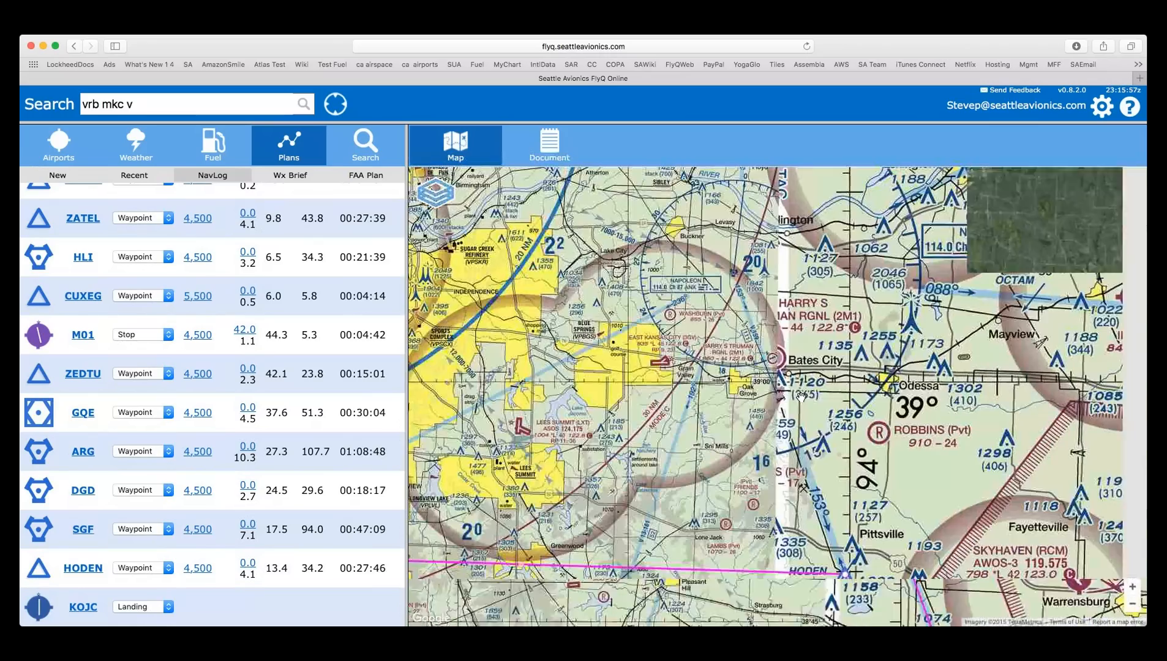
left_click_drag(982, 403, 862, 317)
left_click_drag(496, 398, 912, 361)
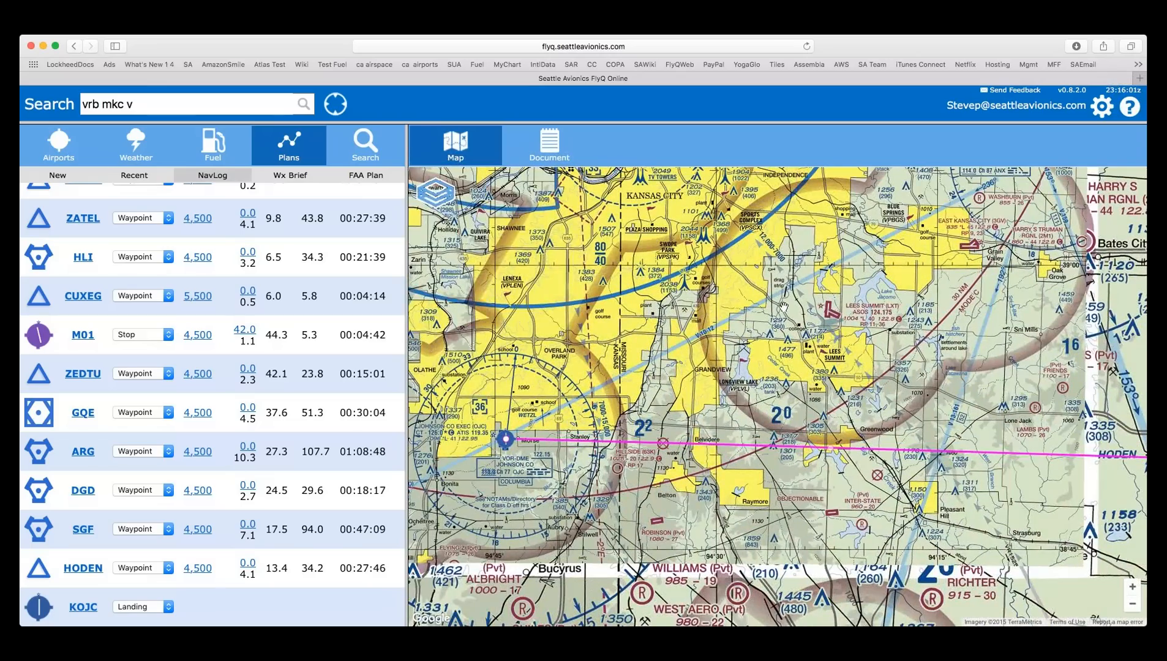
left_click_drag(842, 310, 655, 321)
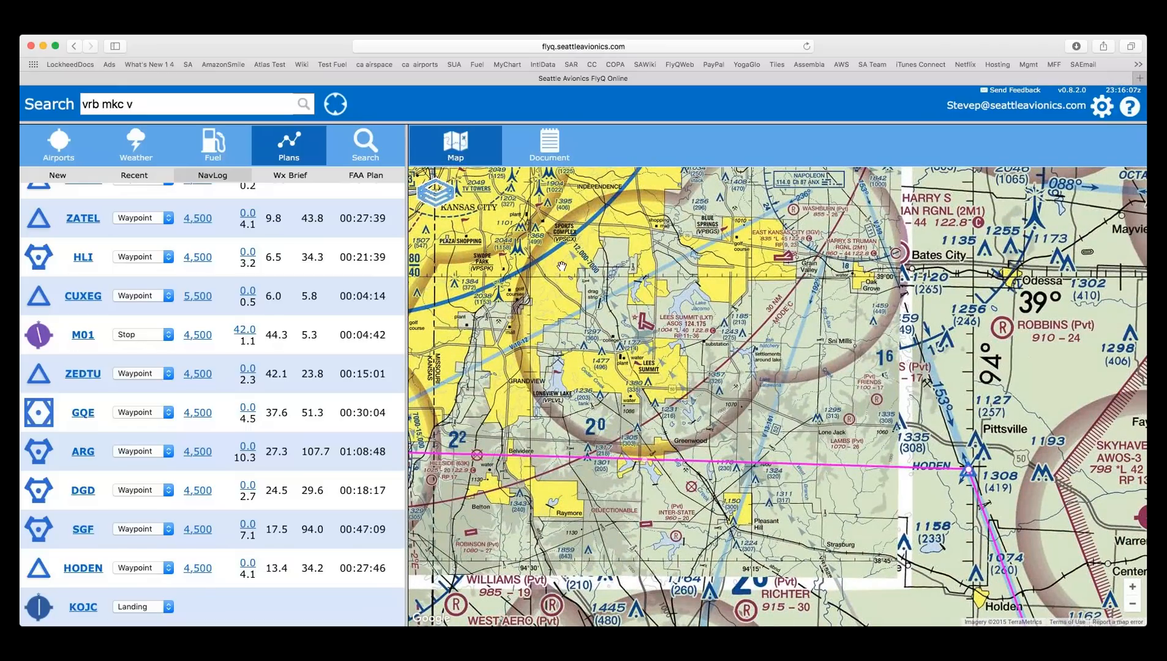
- Review the updated weather briefing for the KVRB departure and the KOJC destination, including NOTAMs
left_click(297, 177)
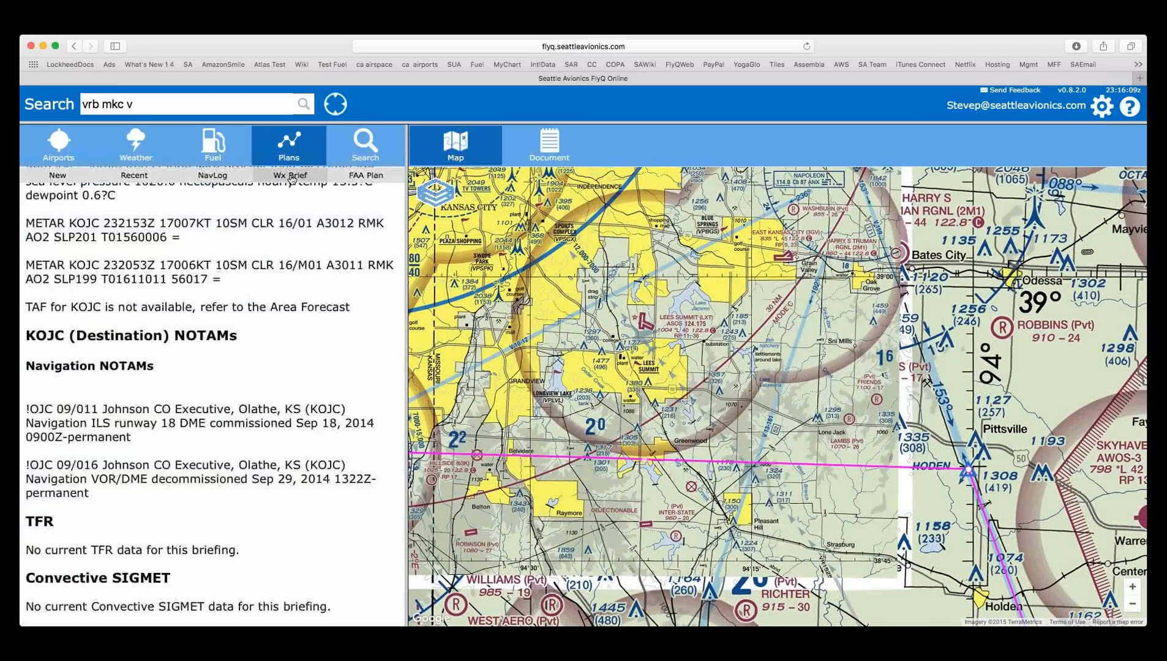
scroll(256, 267, "up", 5)
scroll(256, 267, "up", 3)
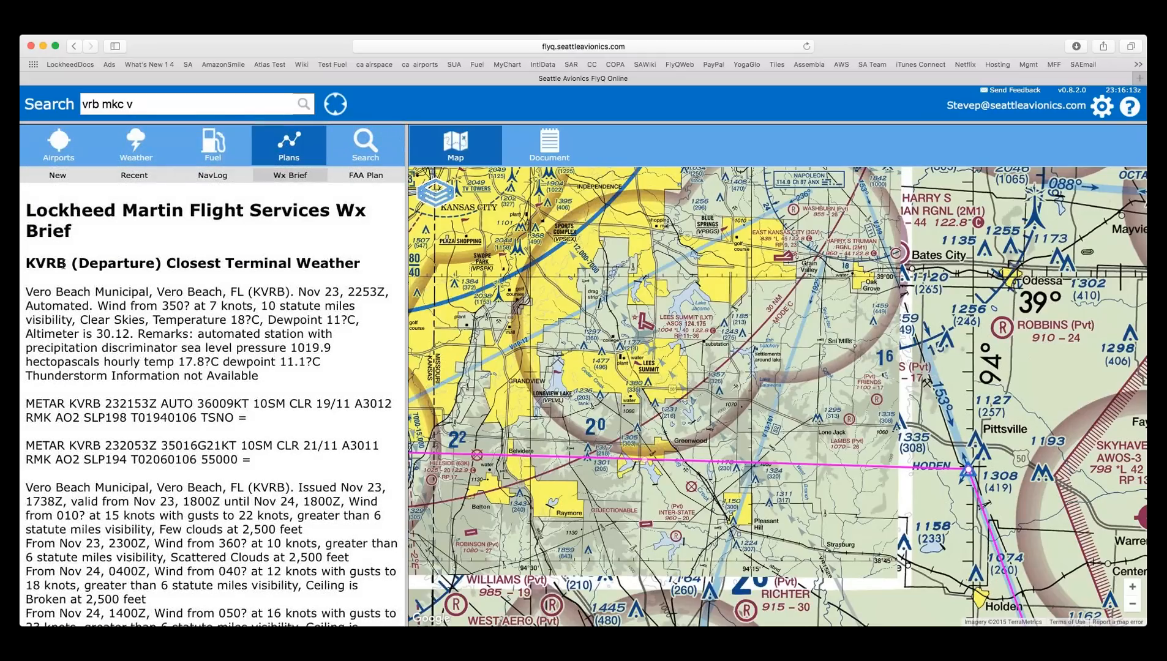
scroll(63, 265, "down", 4)
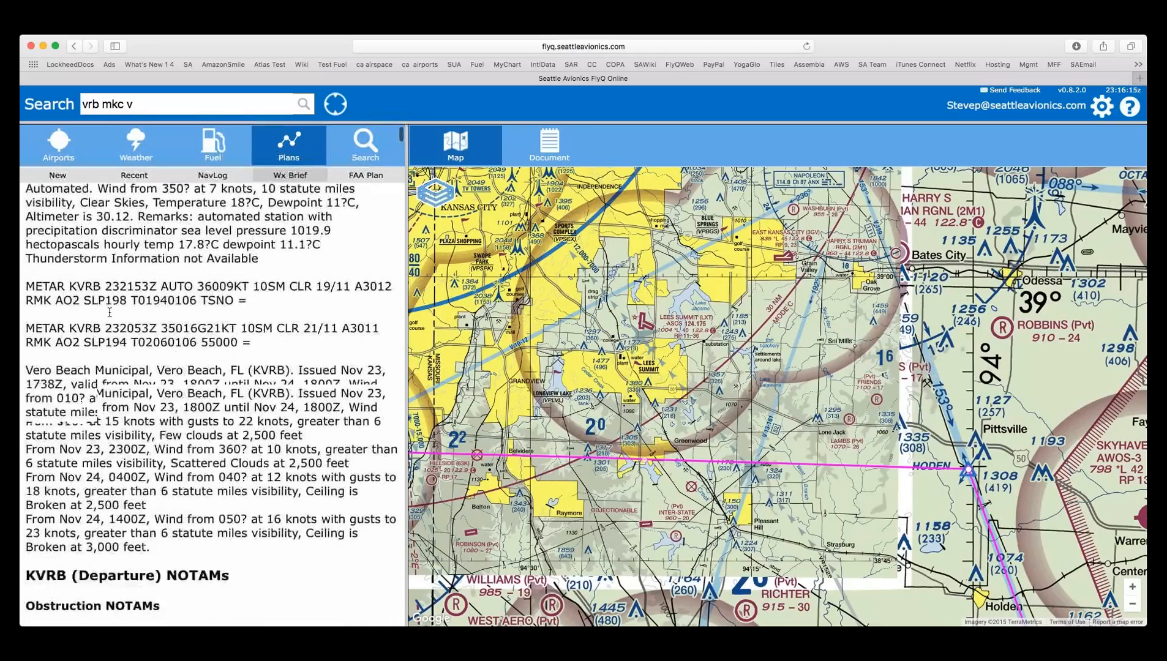
scroll(110, 312, "down", 10)
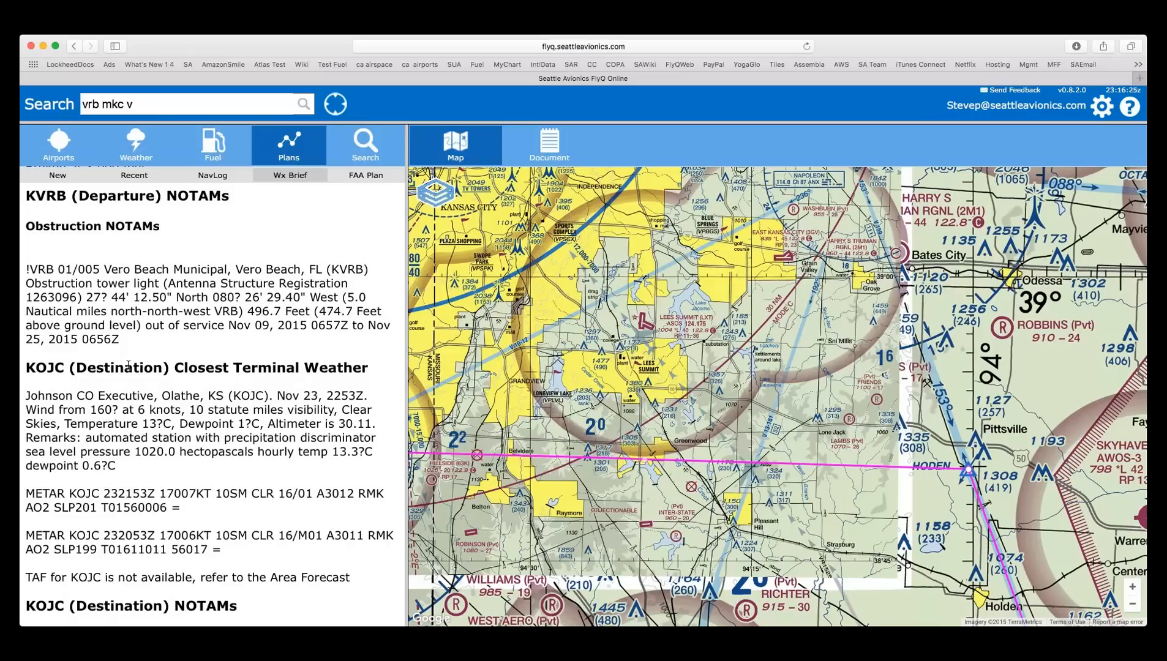
- Check the FAA form for the KVRB to KOJC plan and try to file the flight plan
left_click(365, 181)
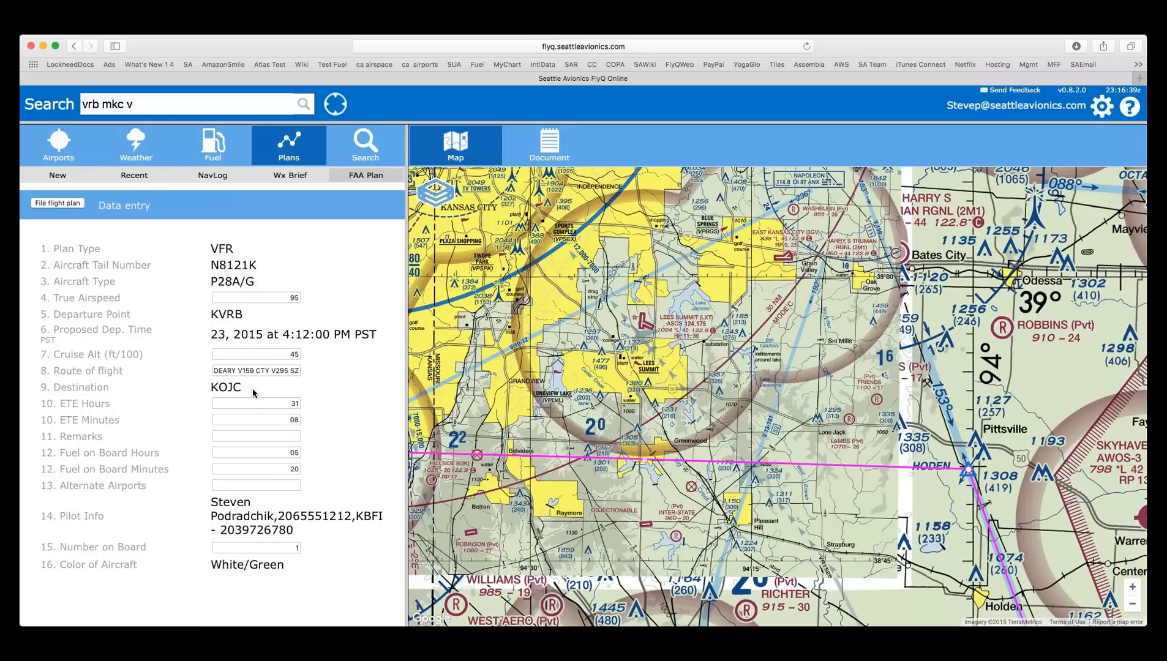
scroll(253, 393, "right", 1)
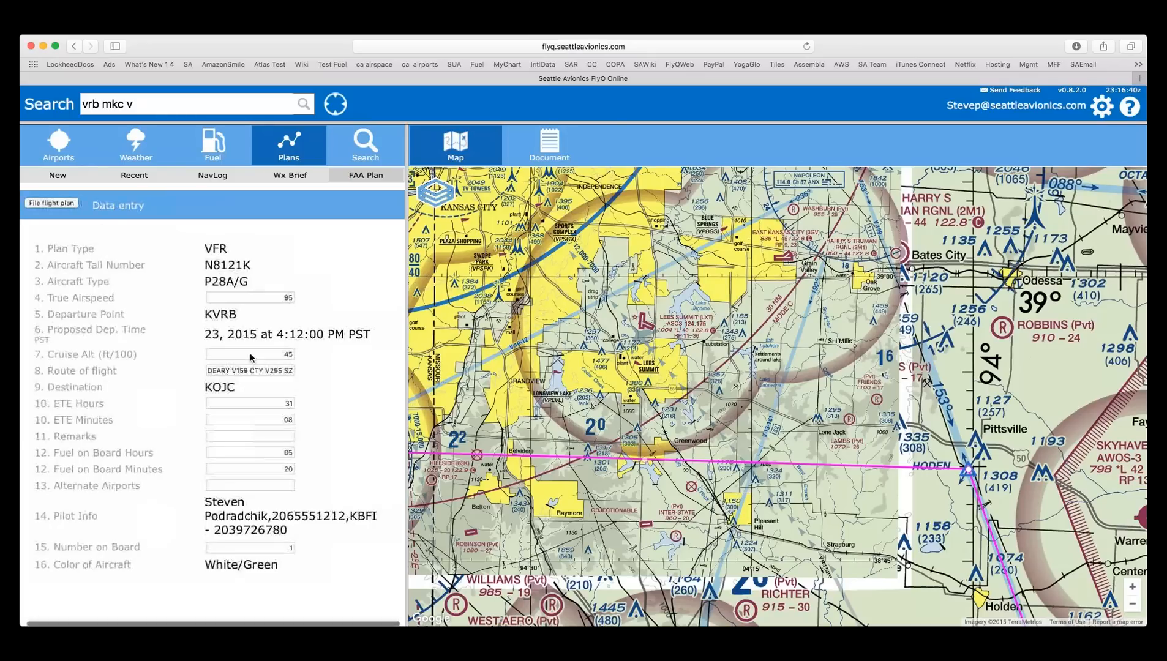
left_click(54, 203)
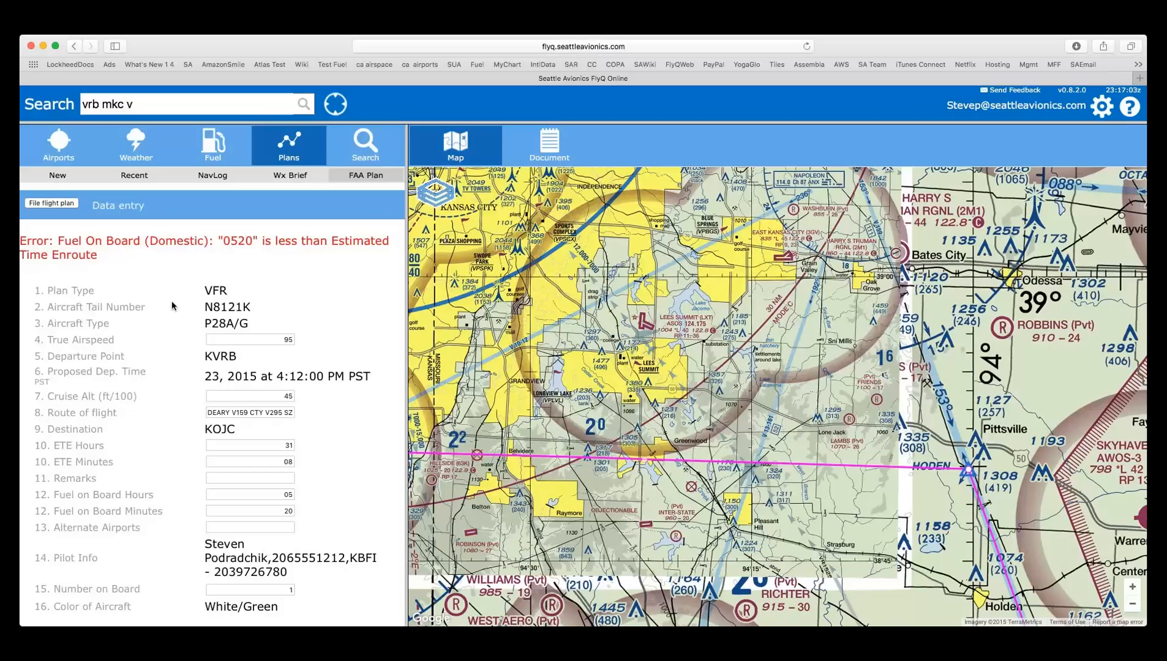
- Look over the recent flight plans and return to the nav log of the KVRB-2J9-M01-KMKC plan
left_click(135, 176)
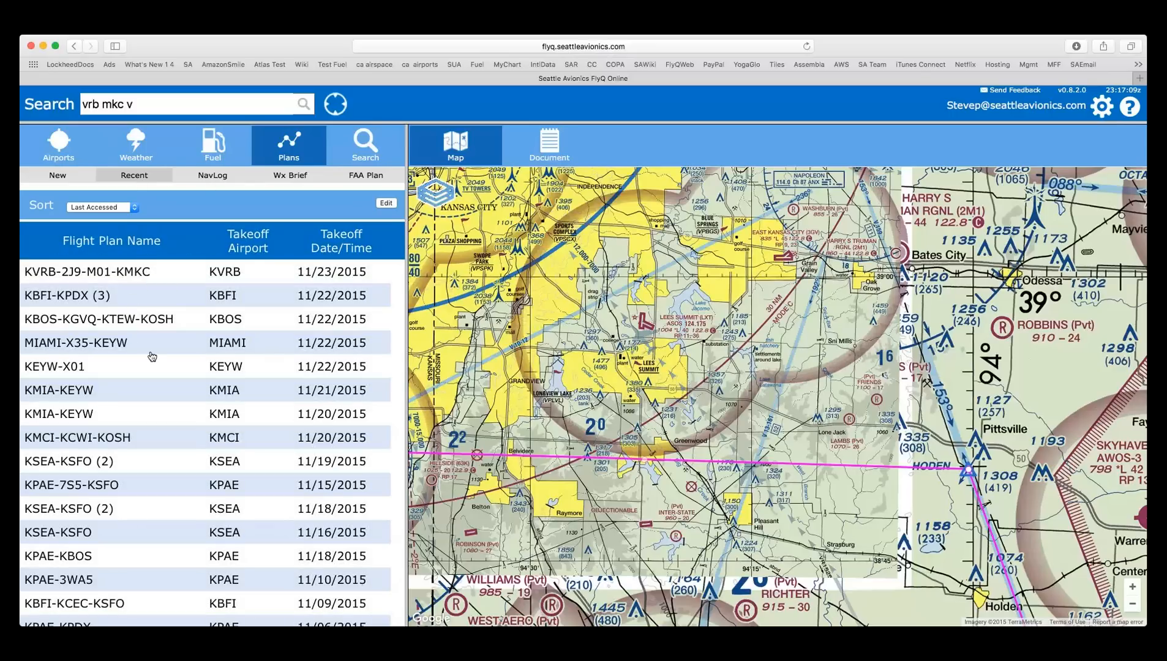
left_click(219, 177)
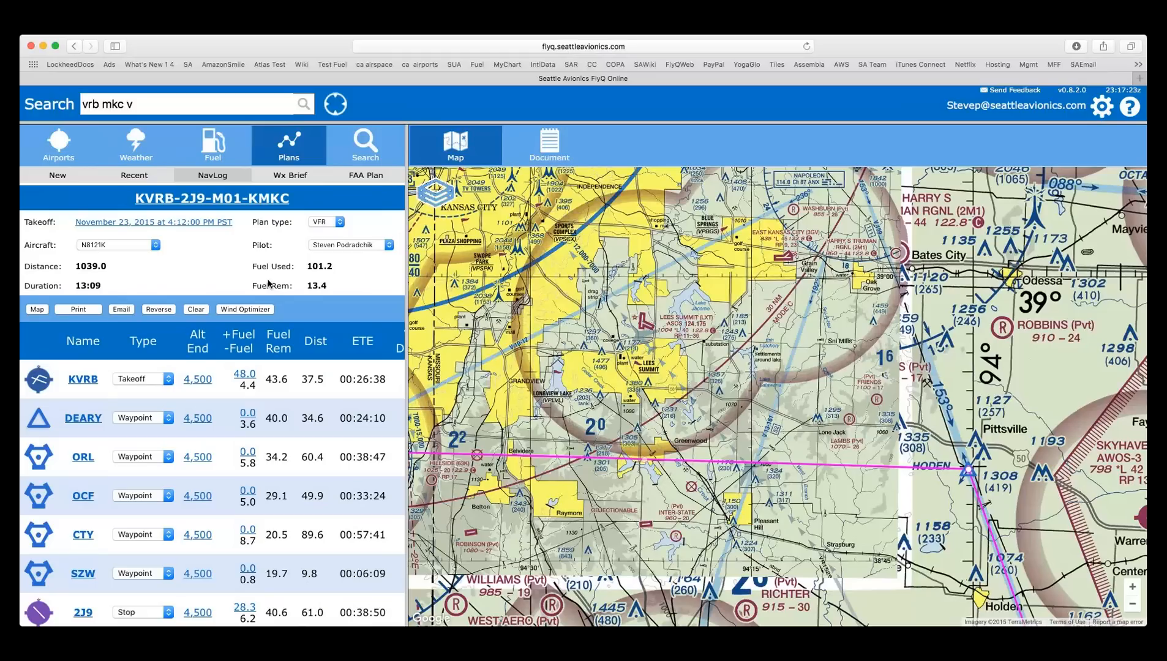
scroll(153, 451, "down", 2)
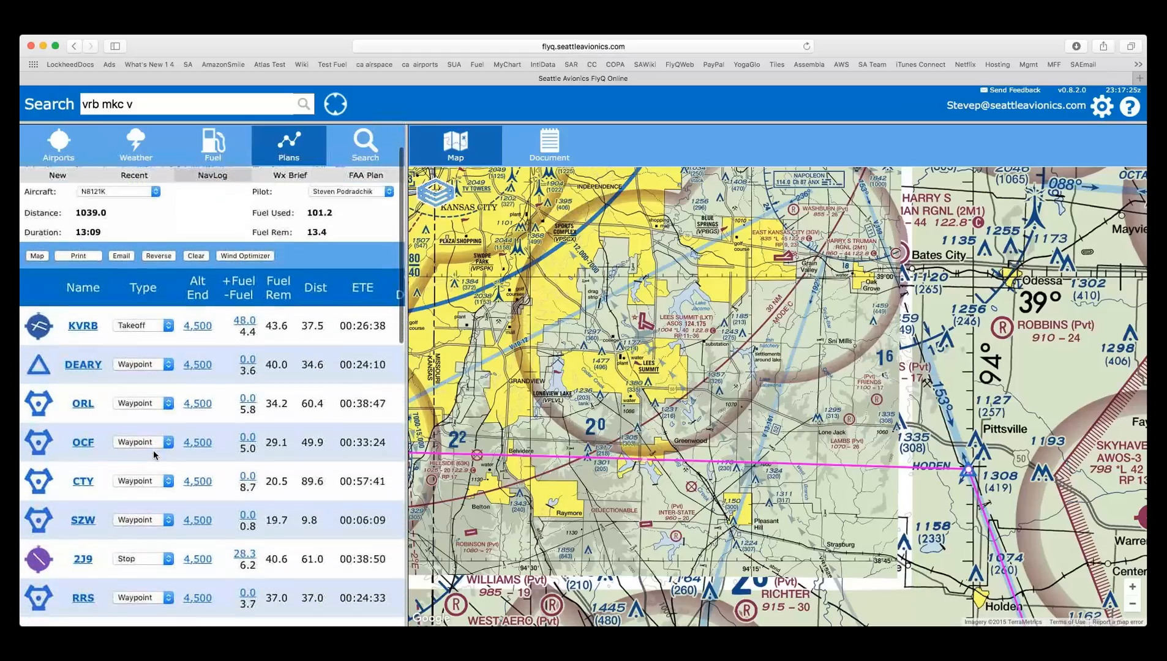
- Find the M01 fuel stop in the nav log and open its airport information
scroll(153, 451, "down", 3)
scroll(153, 451, "down", 5)
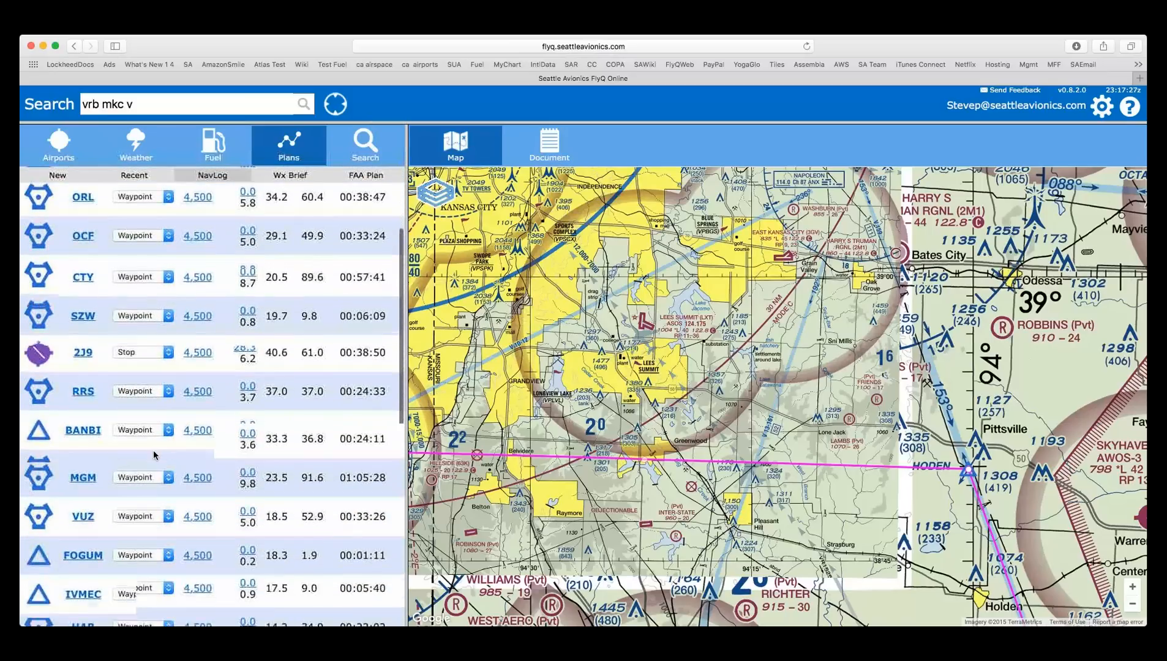
scroll(153, 450, "down", 5)
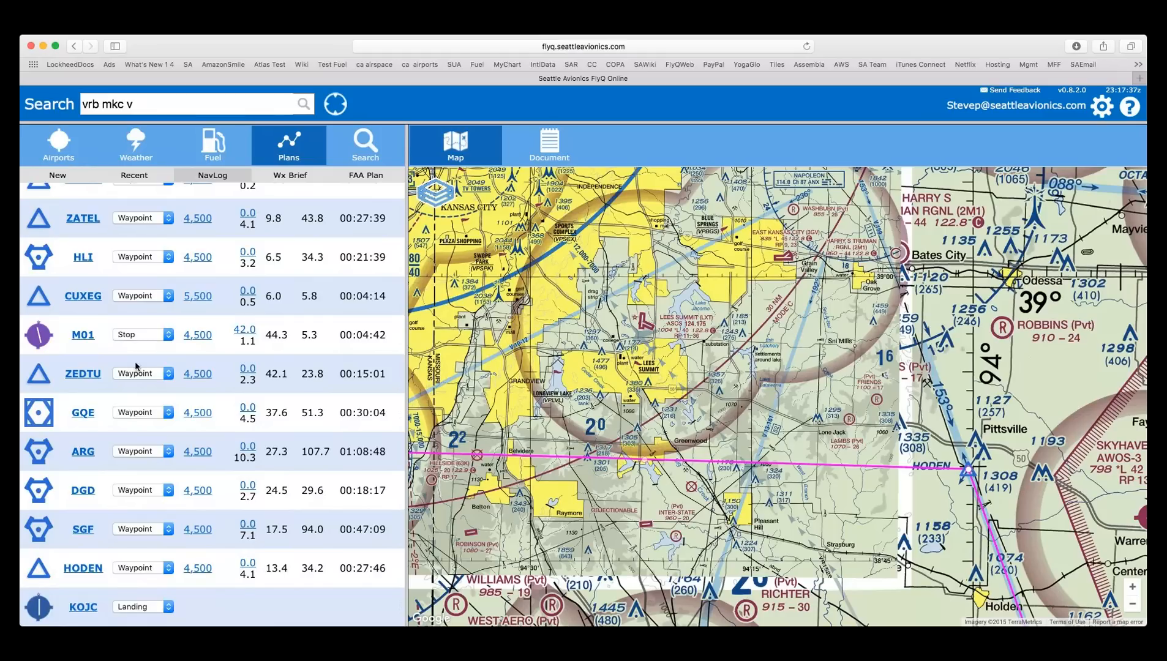
left_click(84, 337)
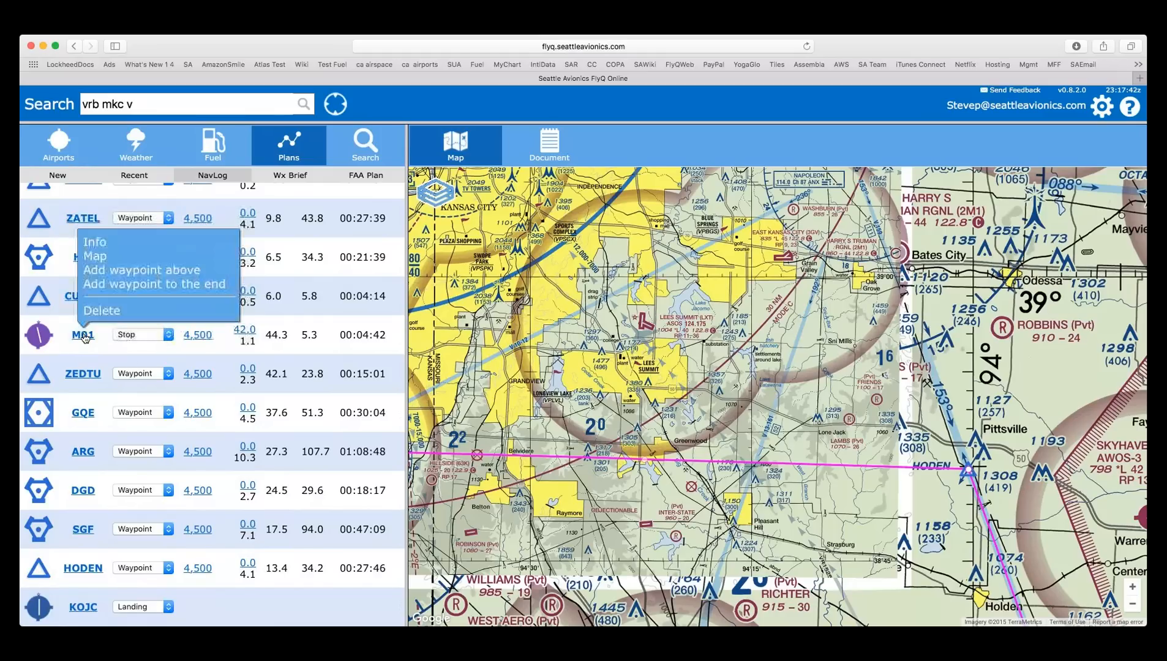
left_click(107, 243)
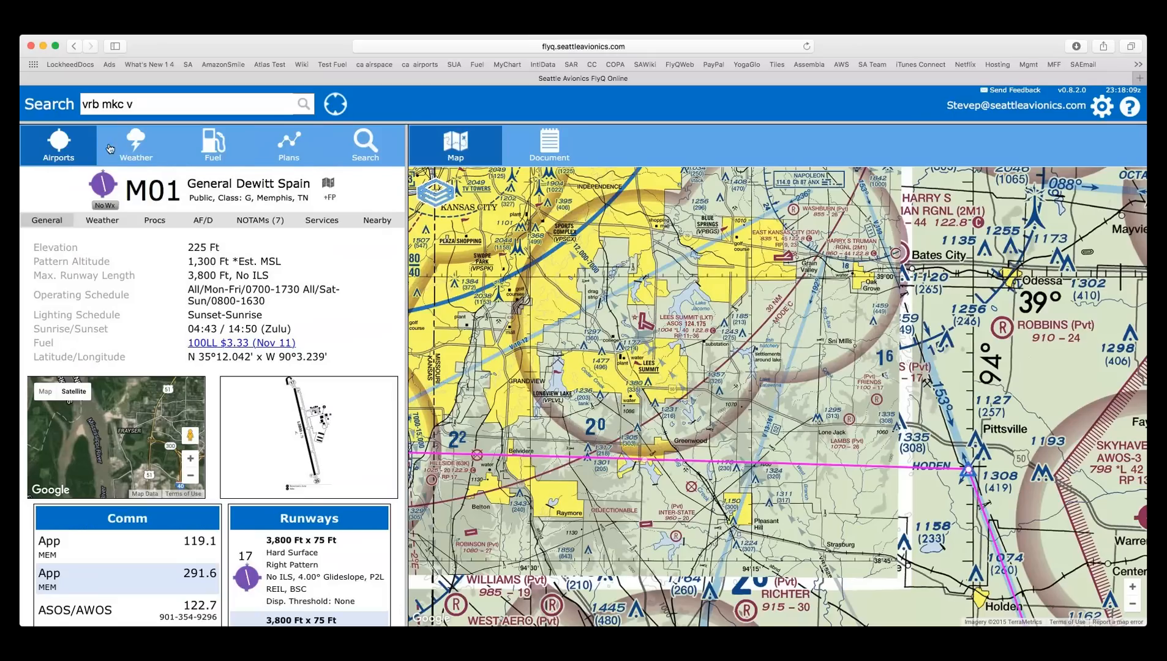
- List the FBOs selling fuel around M01, sorting them by distance and again by lowest price
left_click(217, 149)
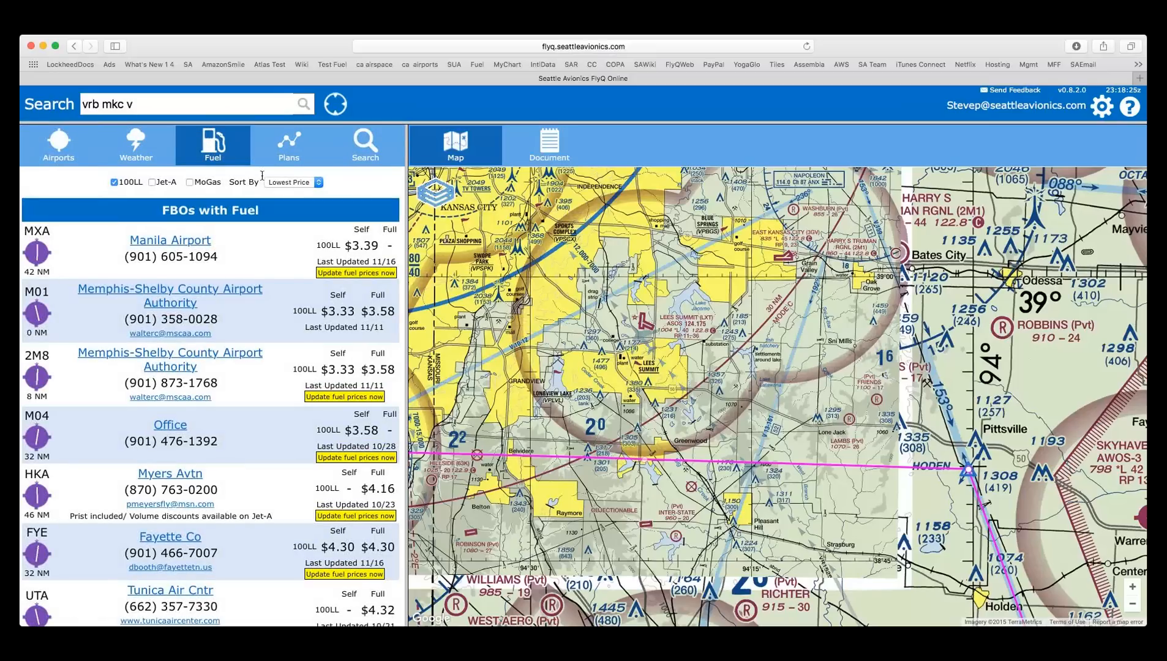
left_click(279, 186)
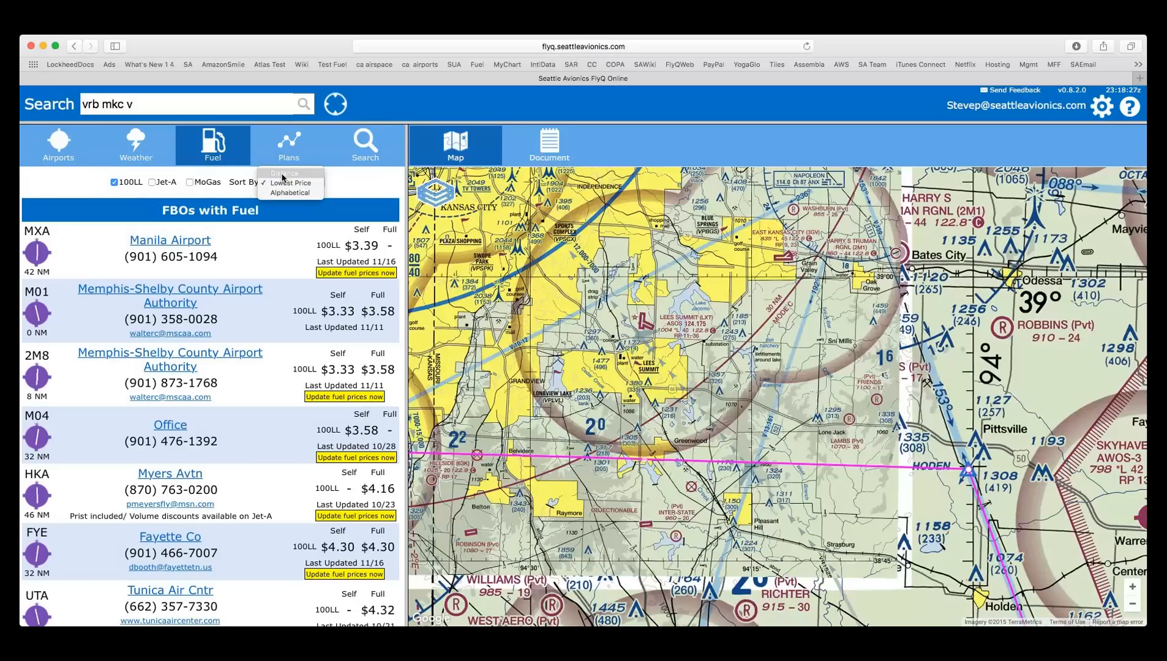
left_click(285, 176)
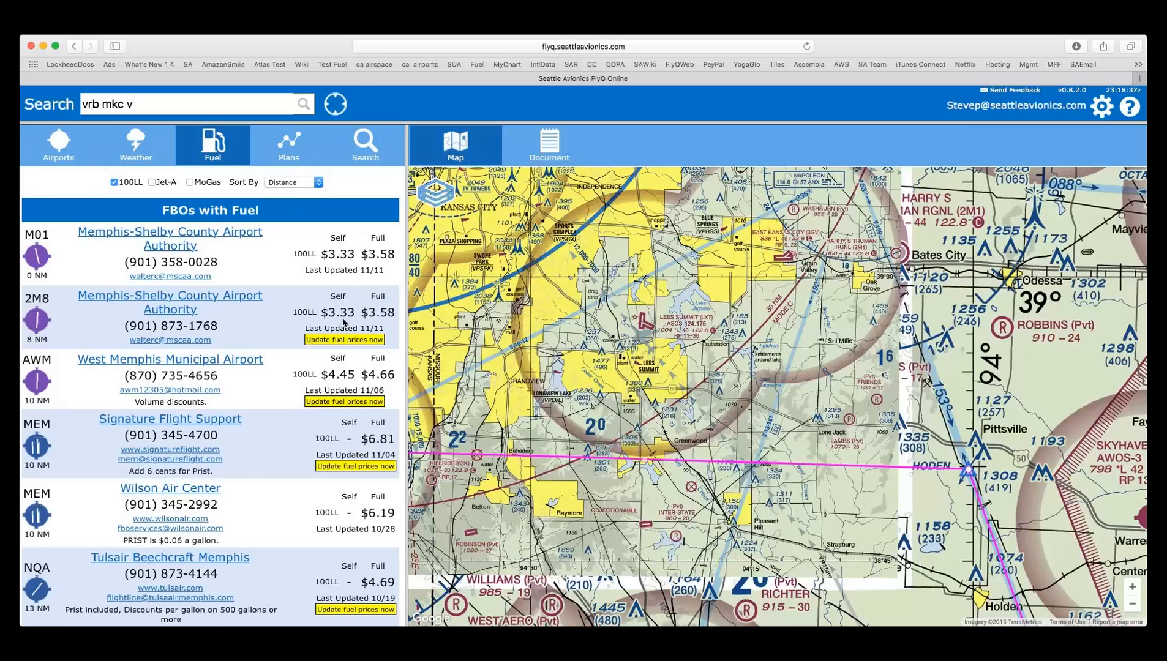
left_click(285, 183)
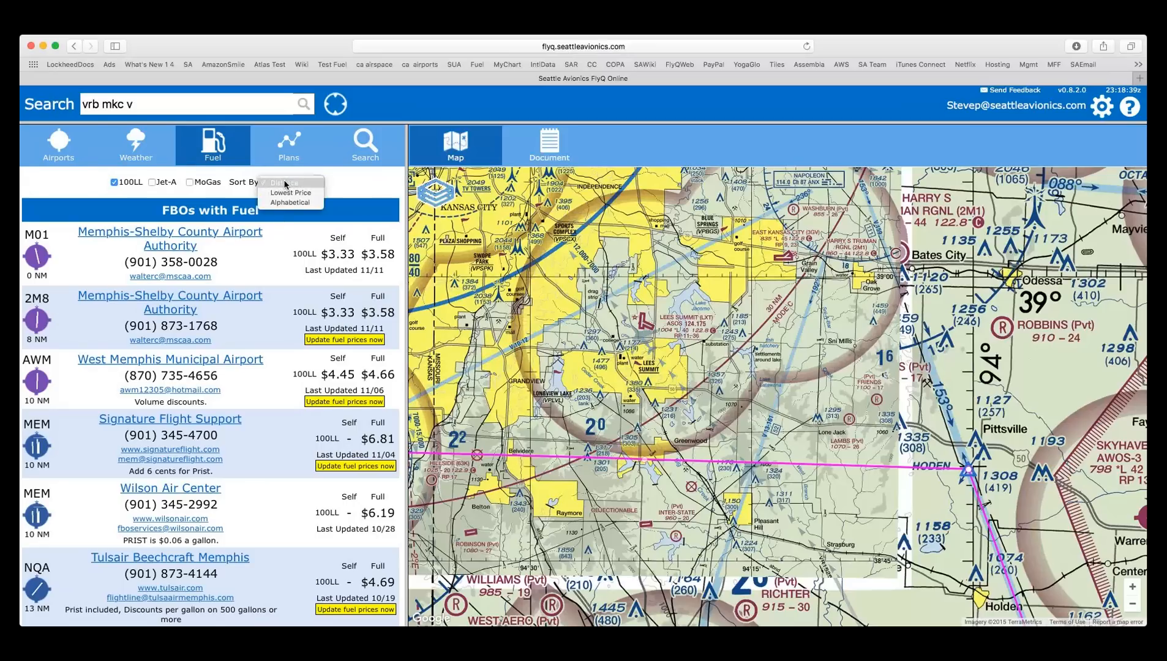
left_click(314, 193)
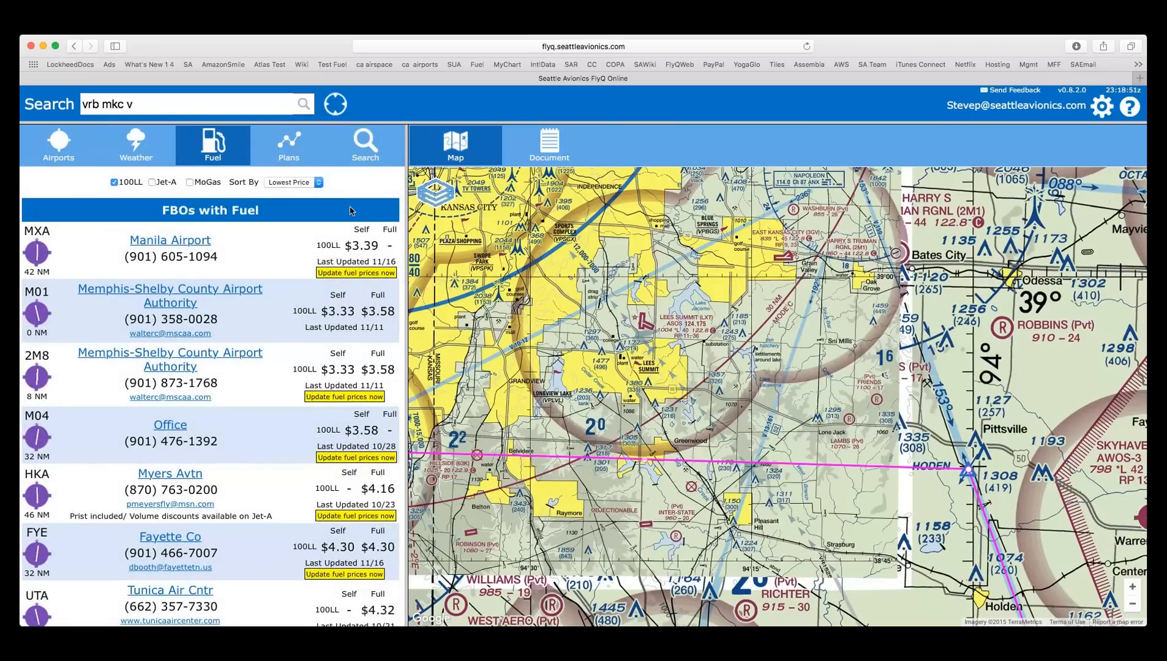
- Filter the fuel list to include MoGas and exclude 100LL, checking the nav log before returning to the fuel prices
left_click(191, 183)
left_click(113, 183)
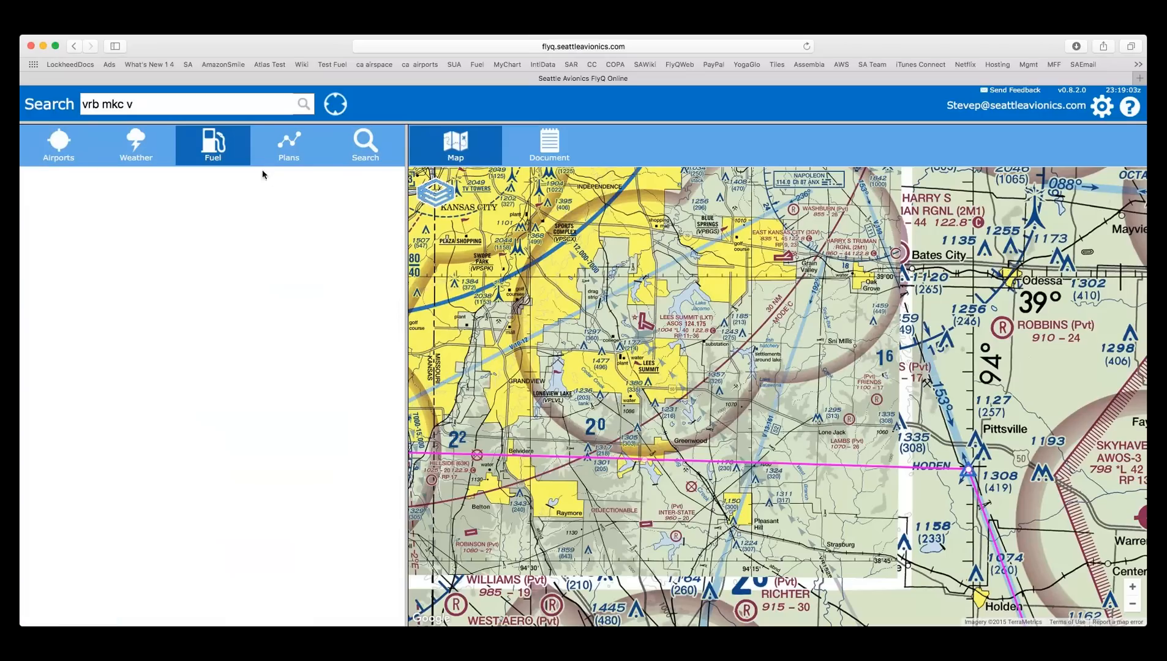
left_click(286, 156)
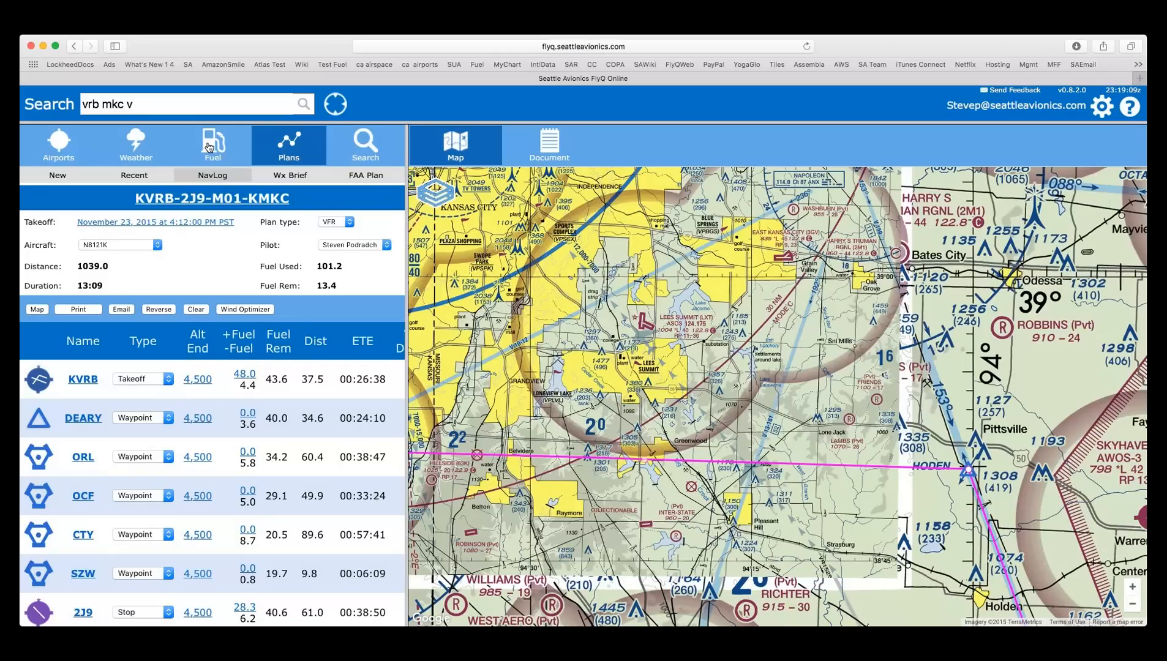
left_click(231, 158)
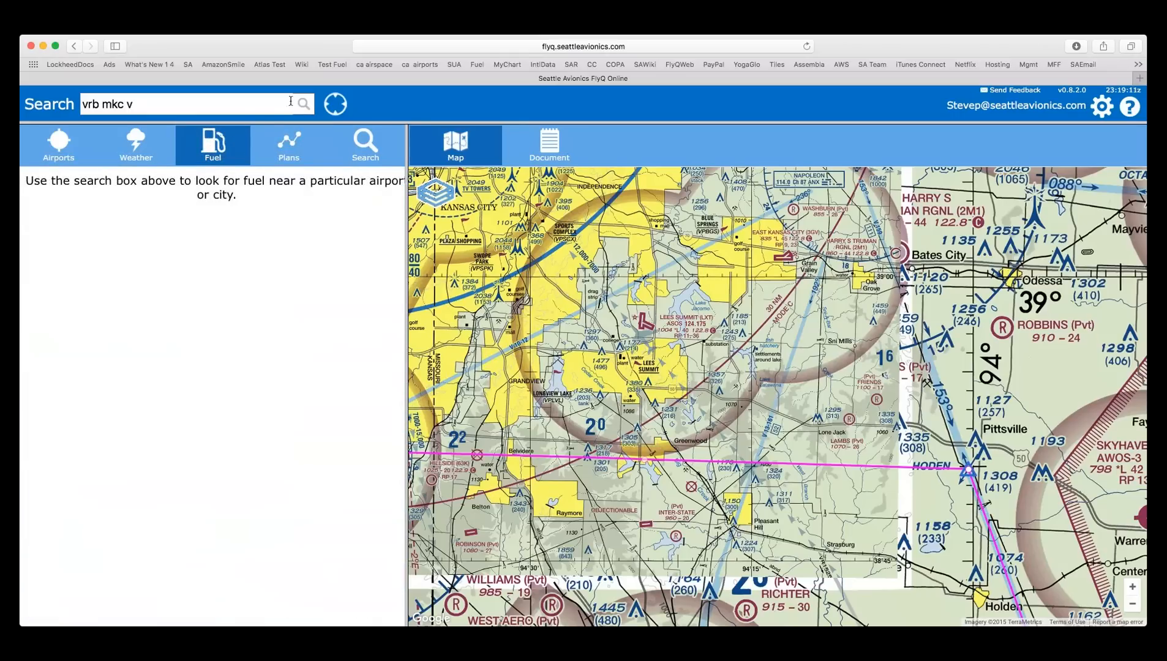
- Search for airports and navaids matching pae
left_click(365, 154)
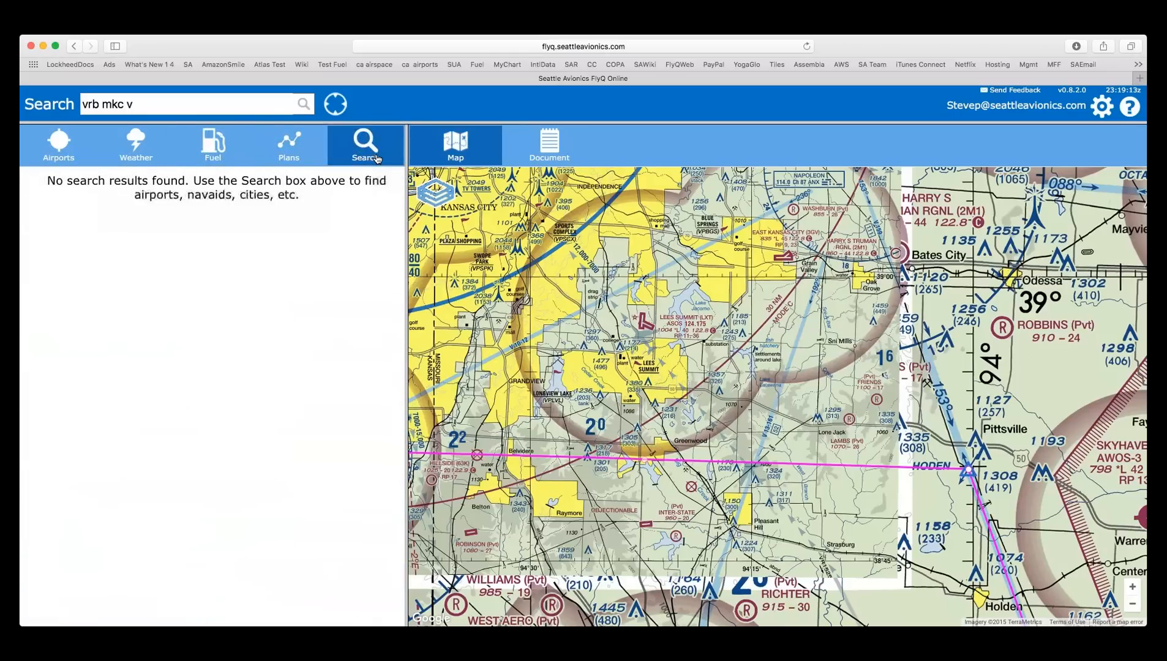
left_click(230, 103)
triple_click(116, 102)
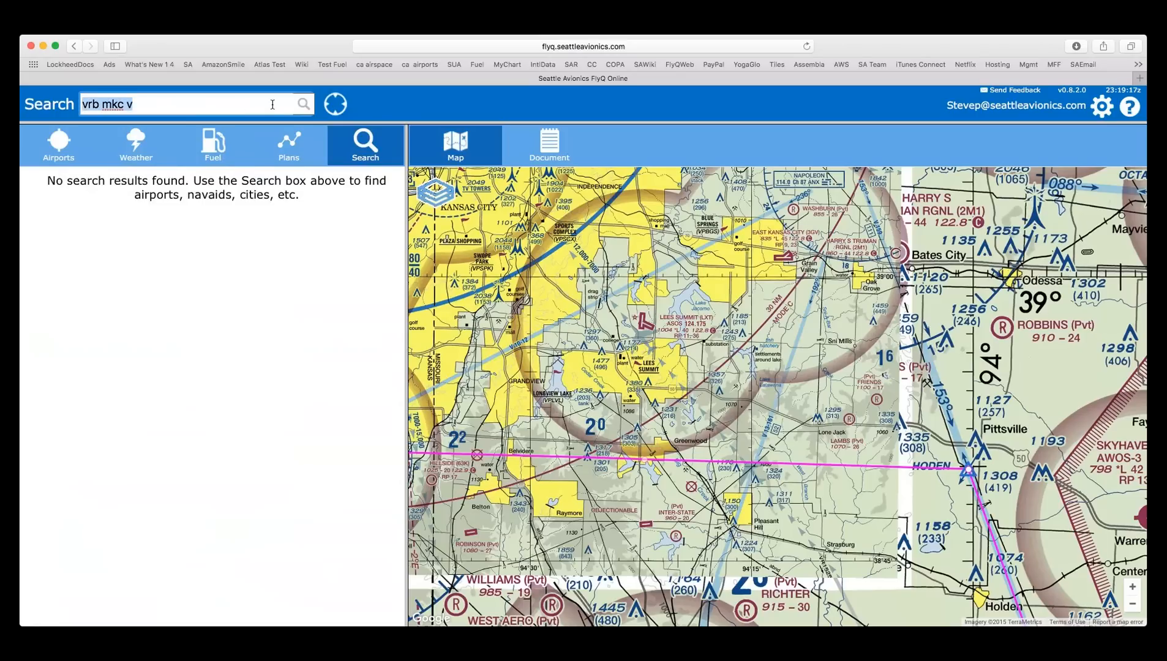
type("pae")
key("BackSpace")
key("Return")
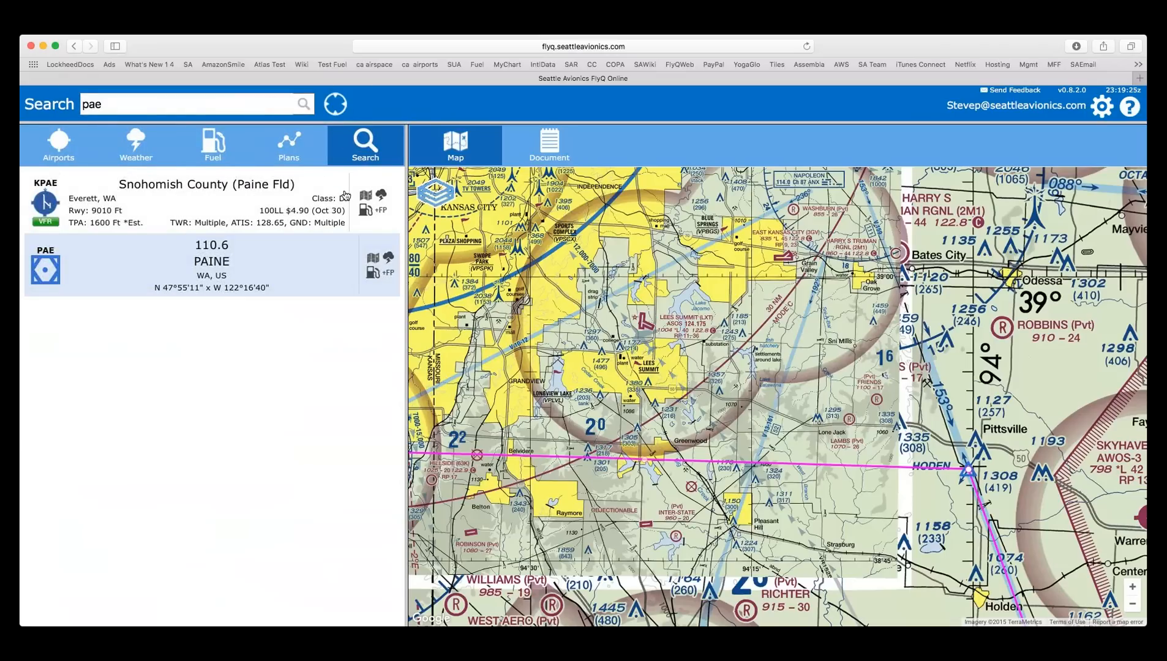
- Browse the US weather gallery and bring up its icing potential charts
left_click(292, 146)
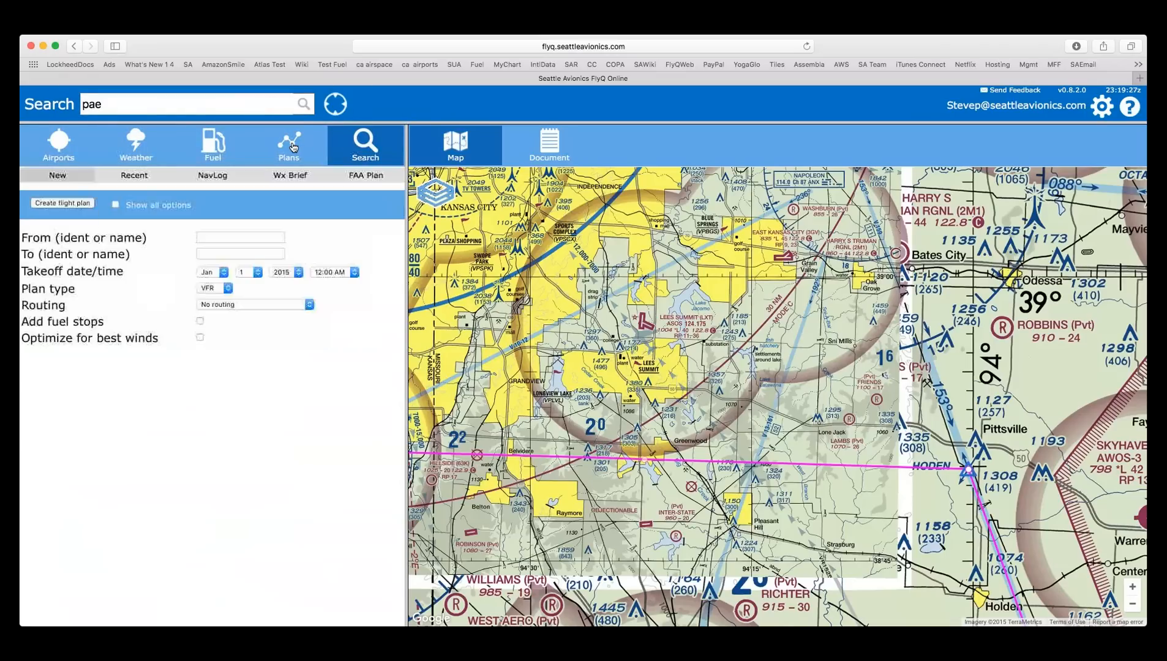
left_click(136, 148)
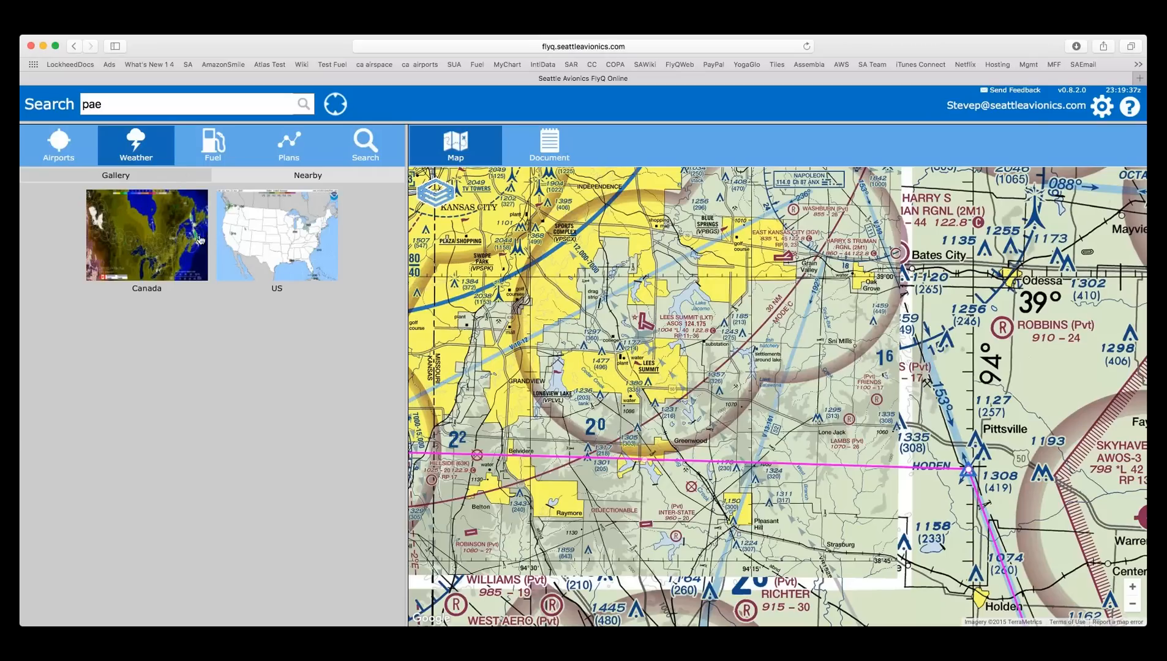
left_click(254, 237)
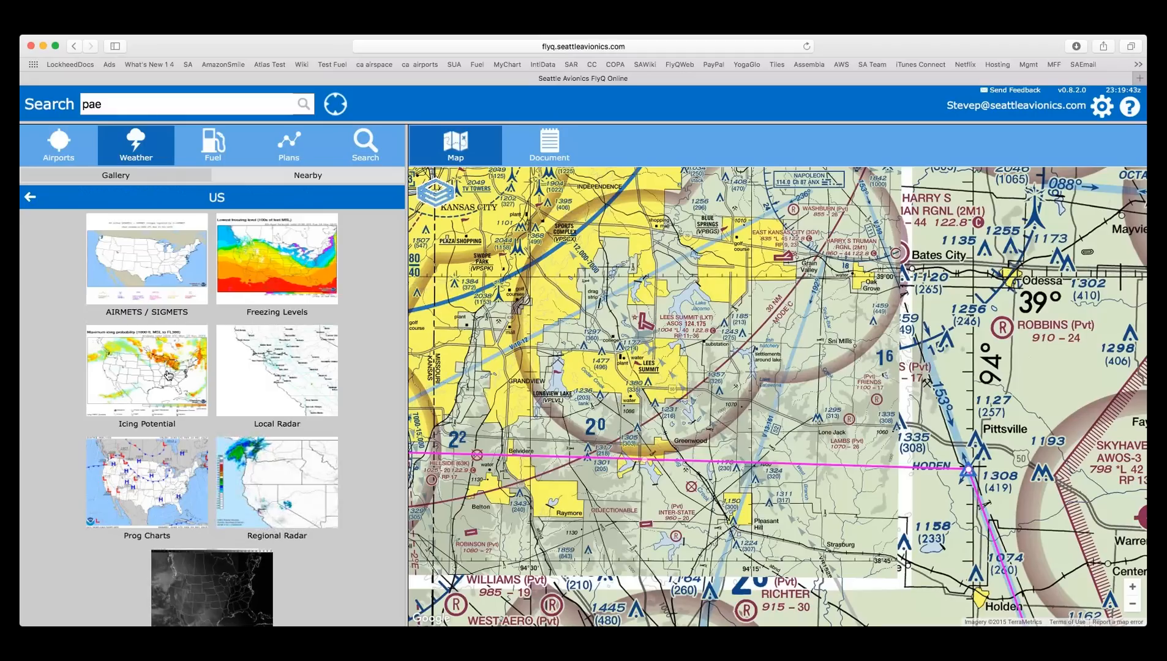
left_click(168, 374)
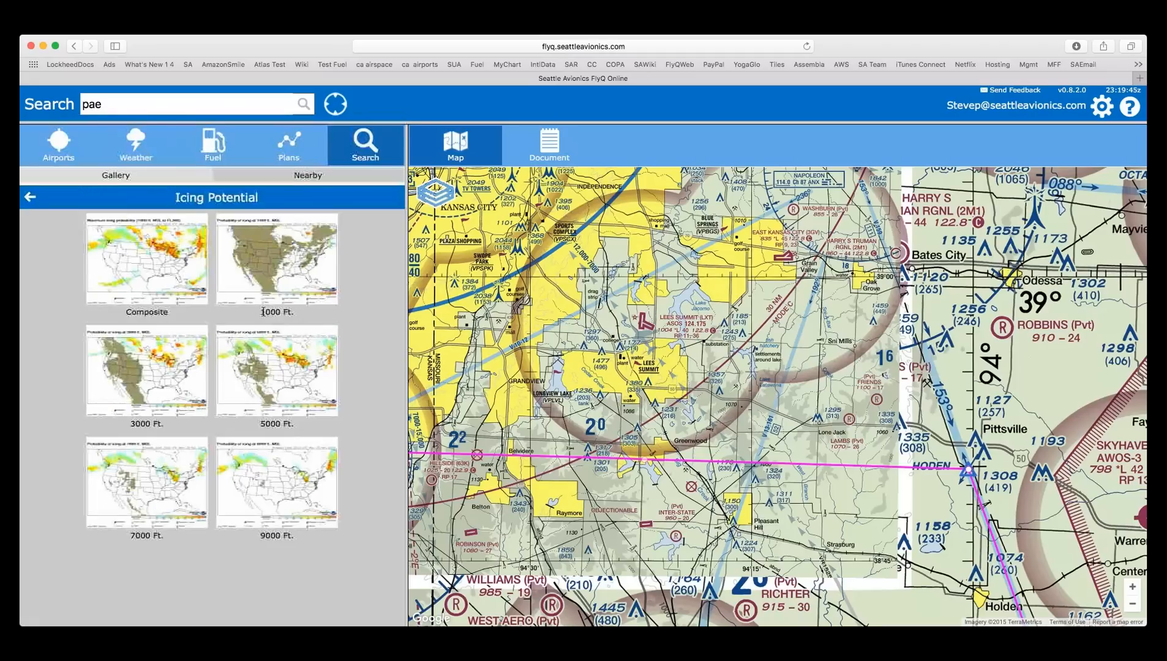
- Revisit the pae search results and weather gallery, and return to the nav log of the KVRB-2J9-M01-KMKC plan
left_click(371, 148)
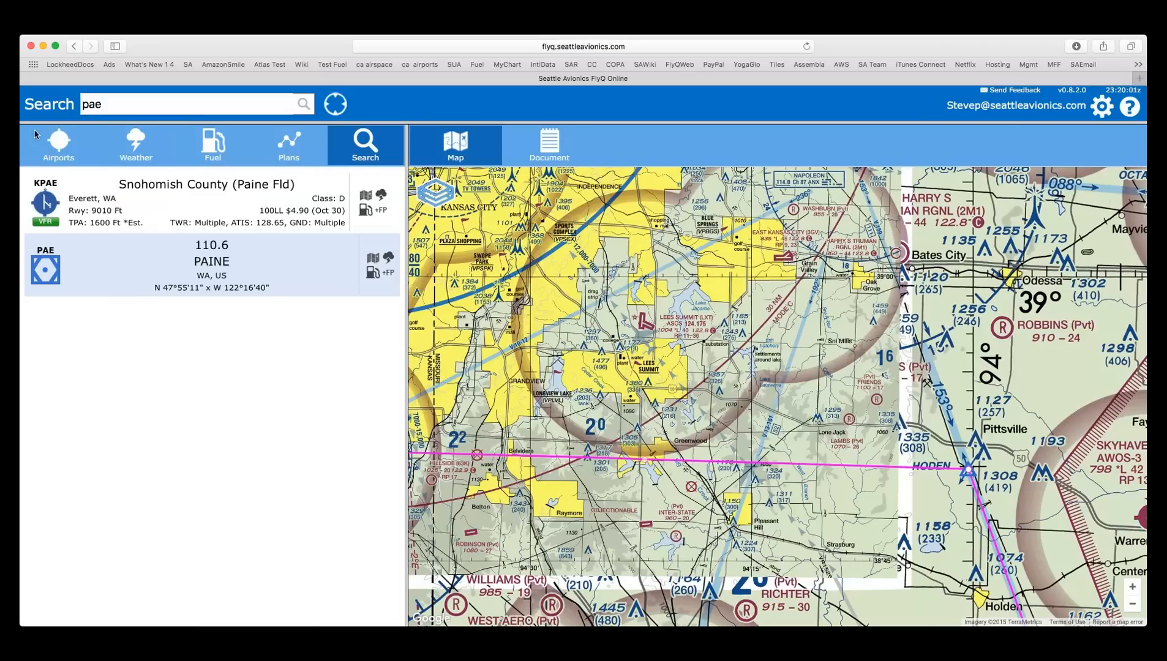
left_click(149, 148)
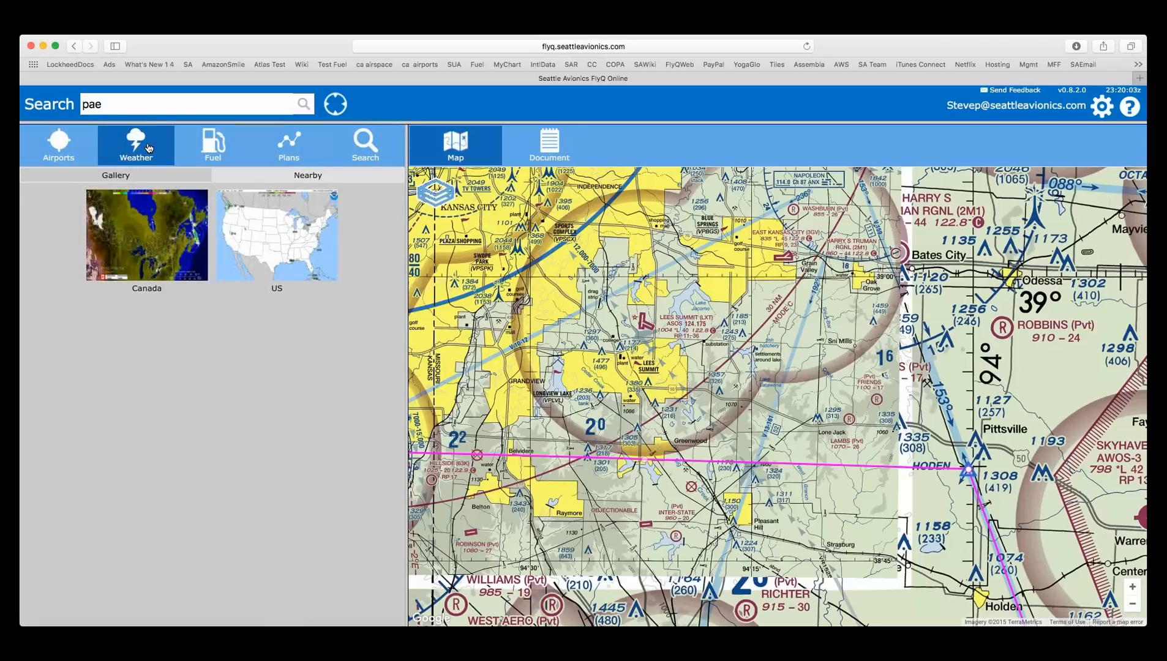
left_click(296, 158)
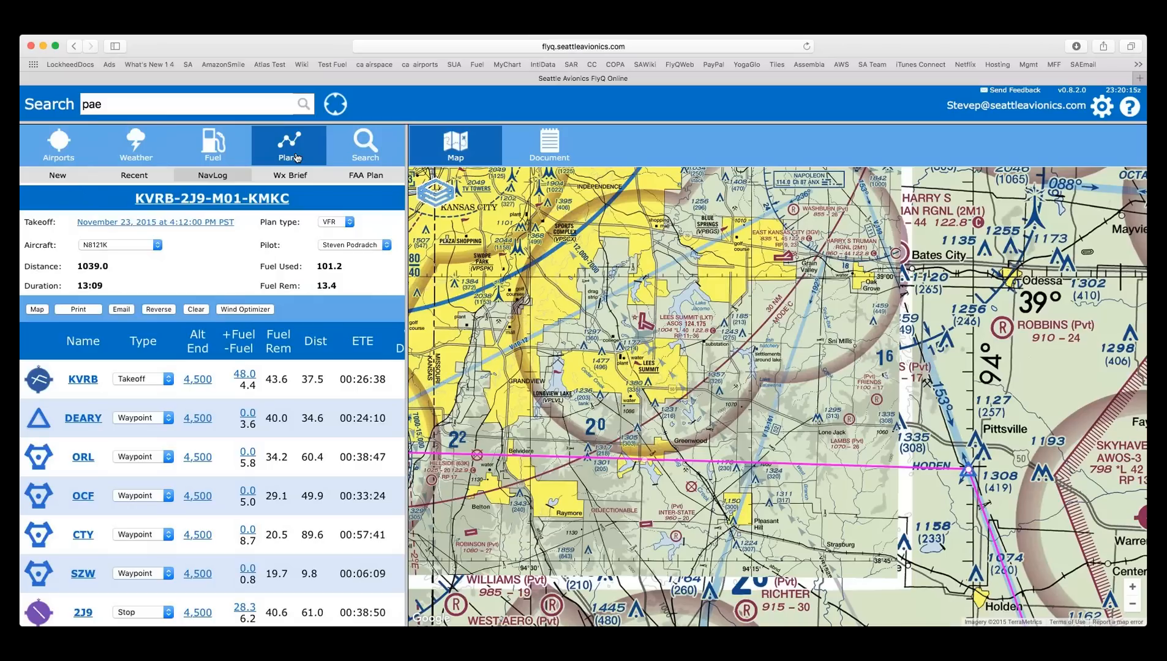
- List the recent flight plans, trying the sort orders takeoff date, takeoff airport and flight plan name before returning to last accessed
left_click(142, 177)
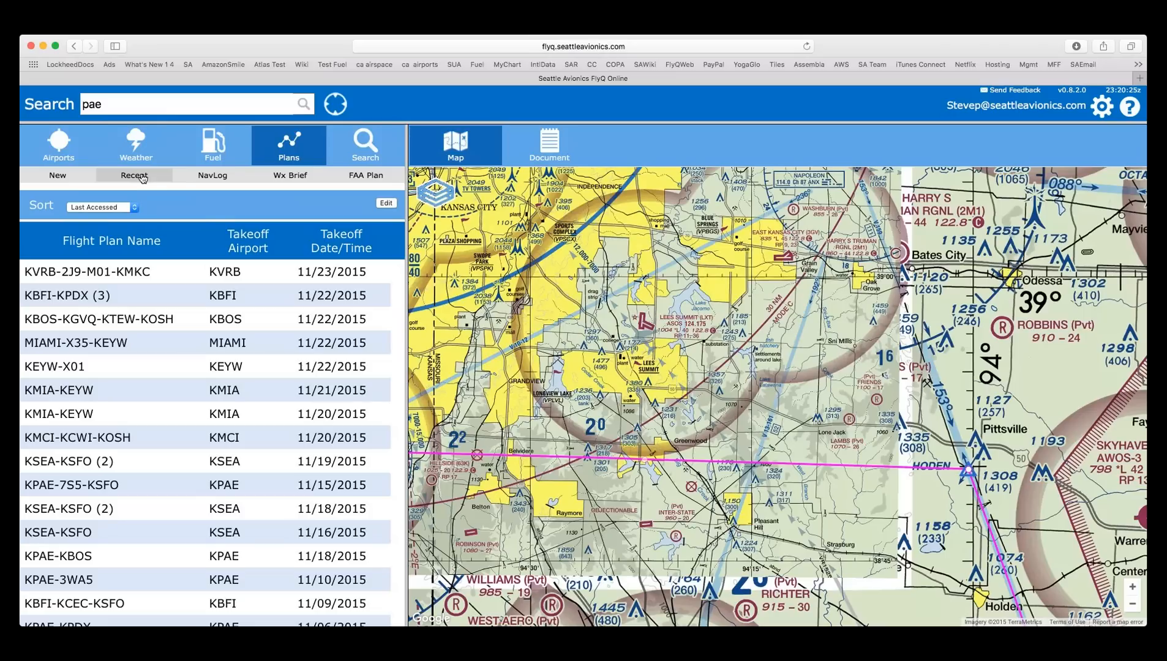
left_click(104, 209)
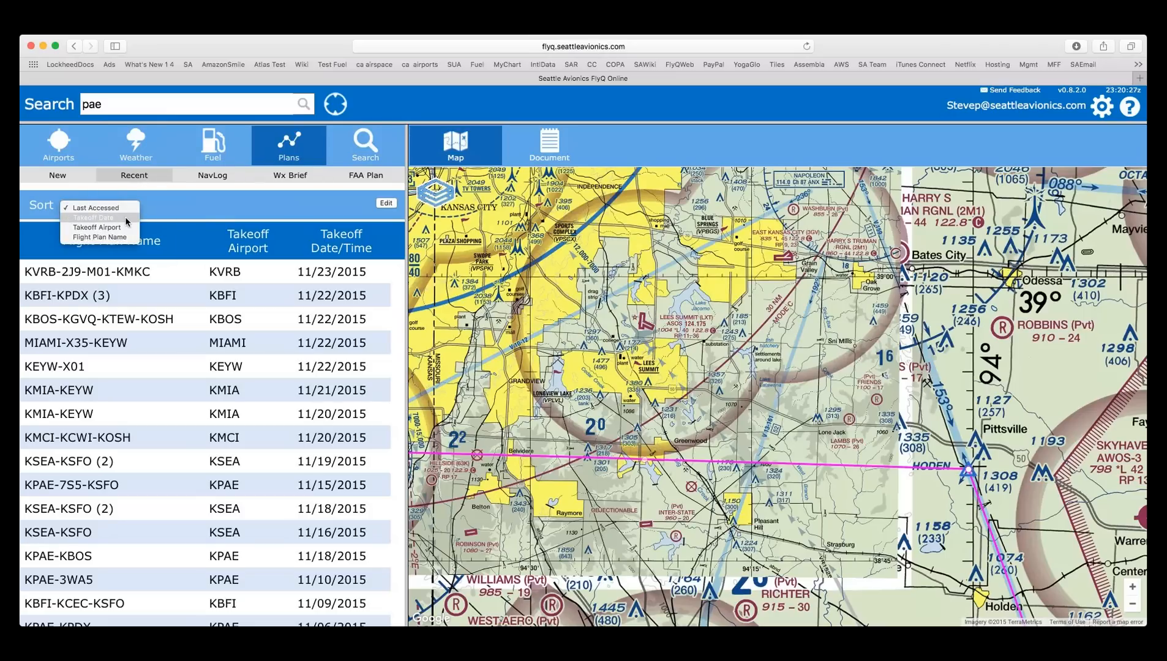
left_click(125, 218)
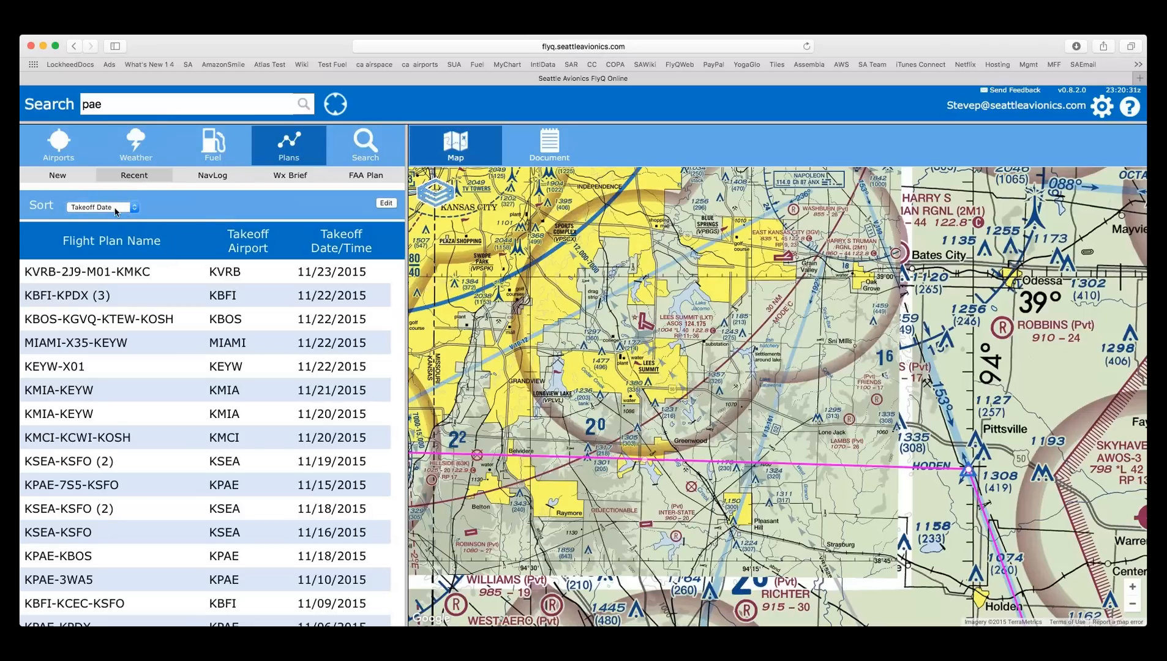
left_click(115, 210)
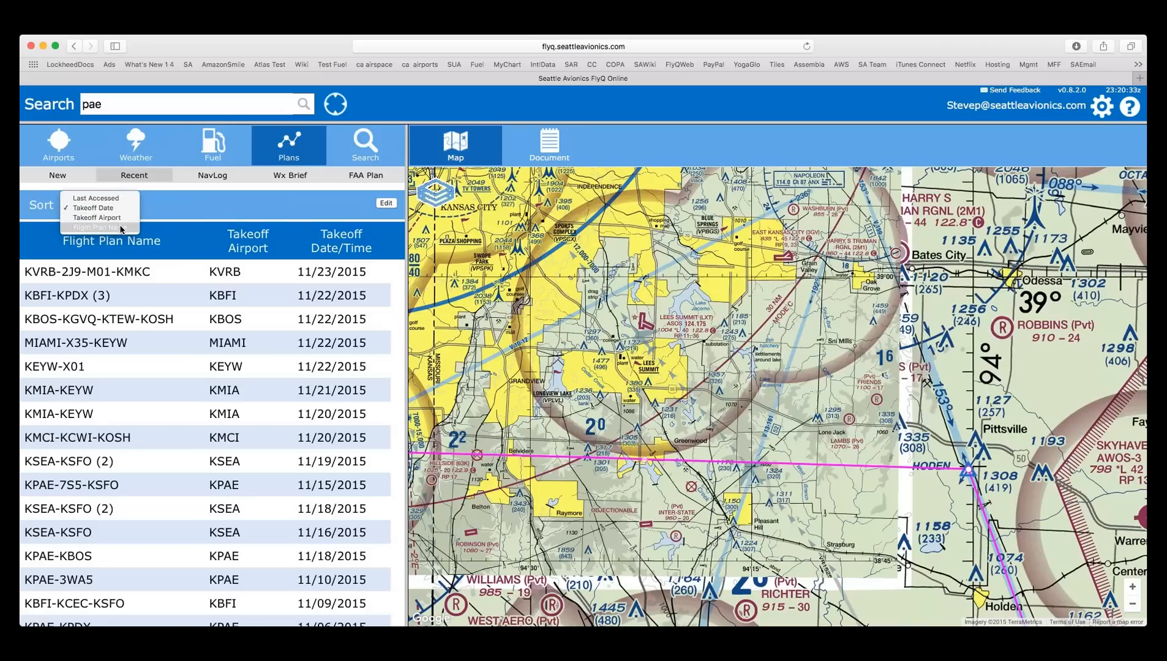
left_click(113, 217)
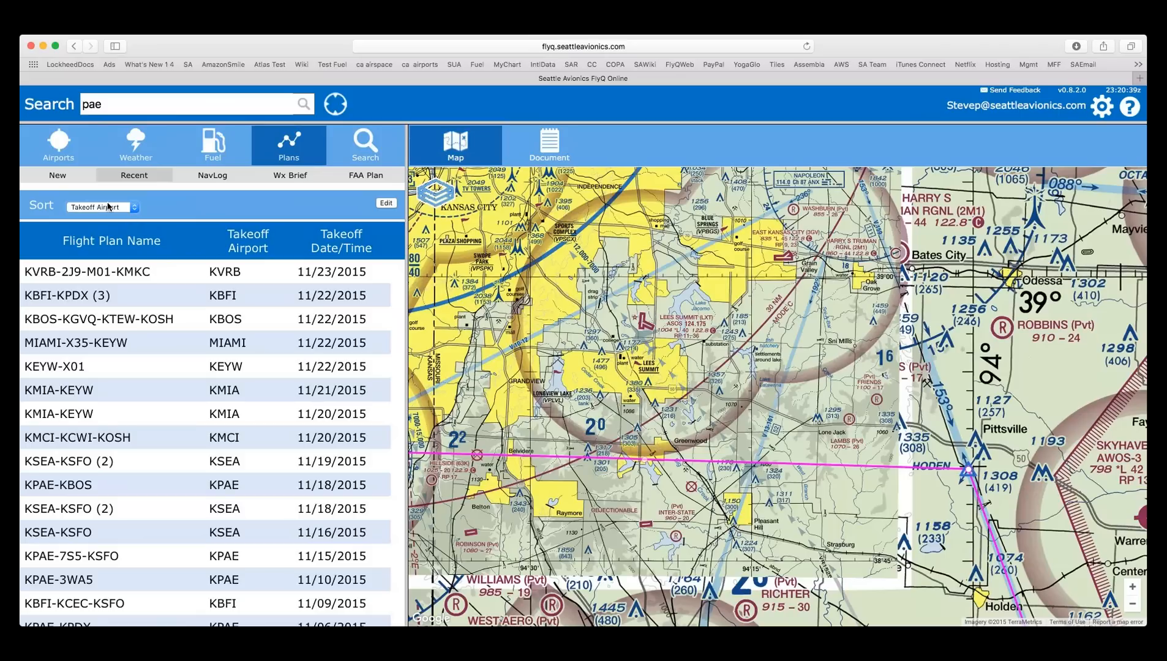
left_click(108, 206)
left_click(116, 218)
left_click(102, 208)
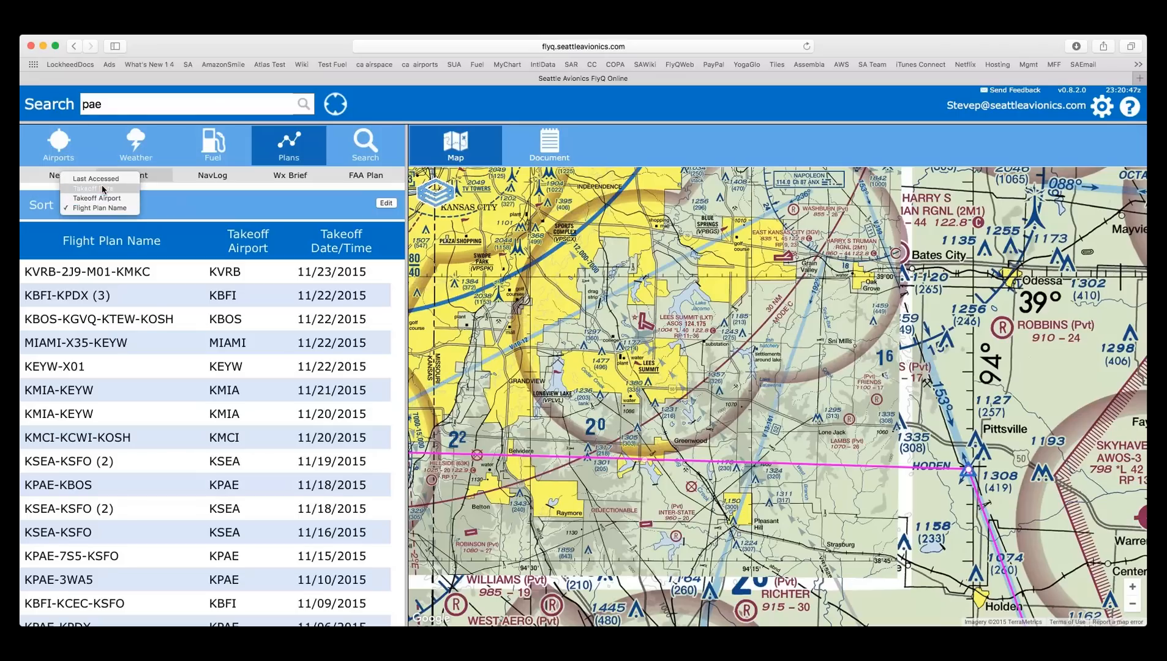
left_click(98, 179)
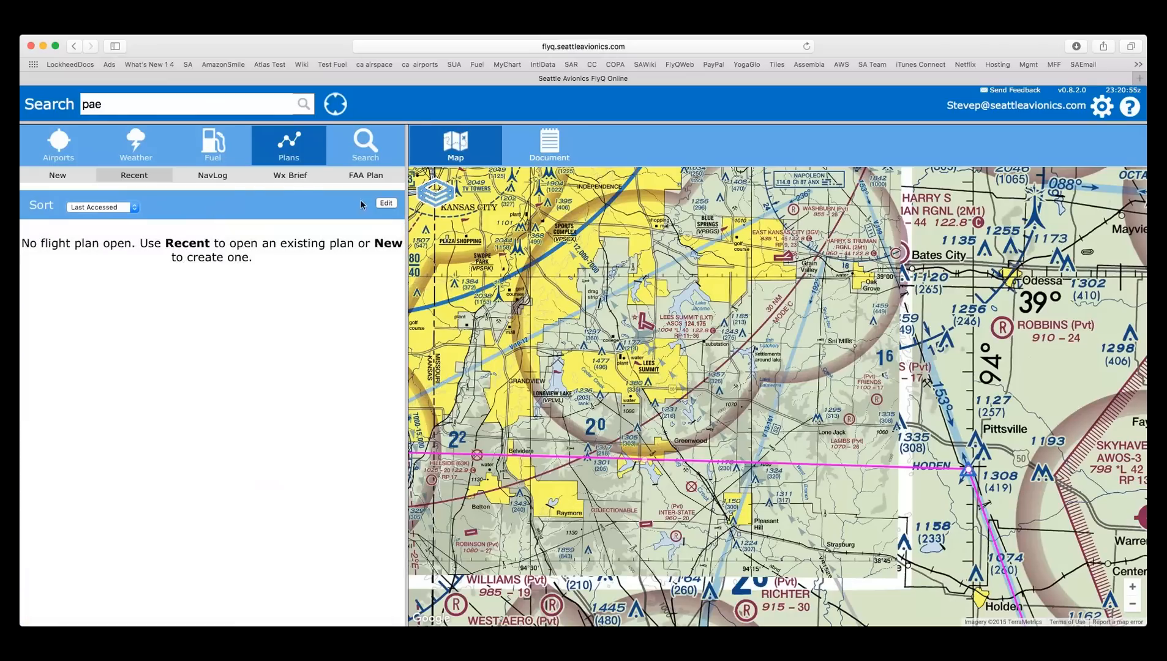
left_click(134, 176)
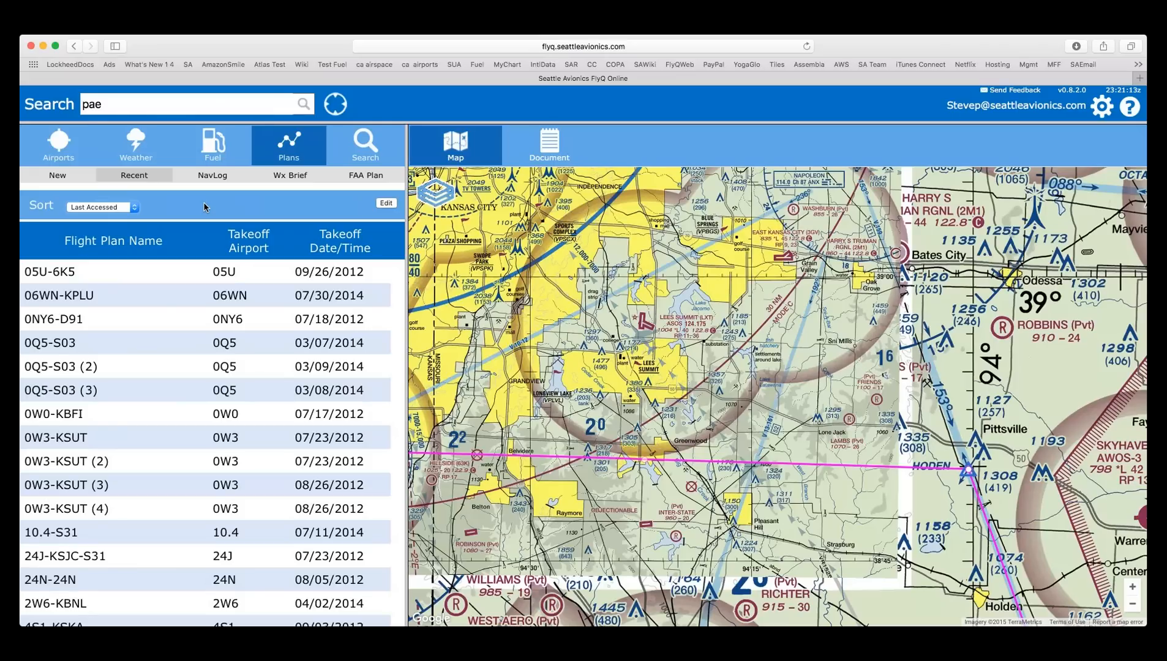
- Delete the saved flight plans 05U-6K5, 06WN-KPLU, 0NY6-D91, 0Q5-S03, 0Q5-S03 (2) and 0W0-KBFI, and finish editing the list
left_click(386, 204)
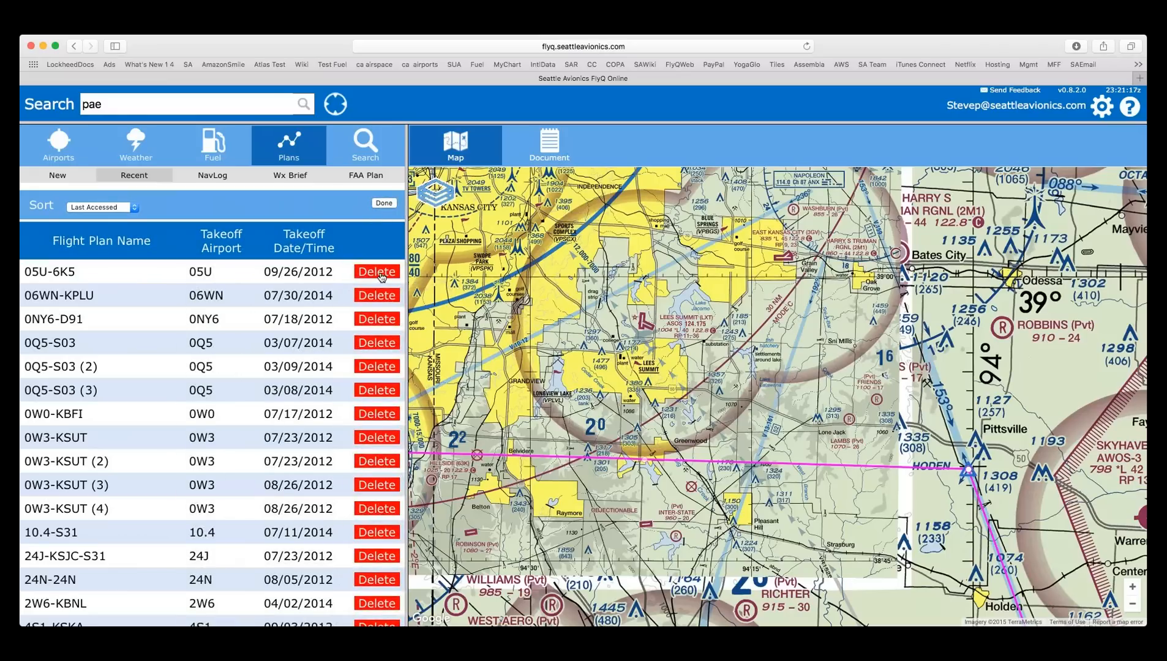
left_click(377, 272)
left_click(378, 272)
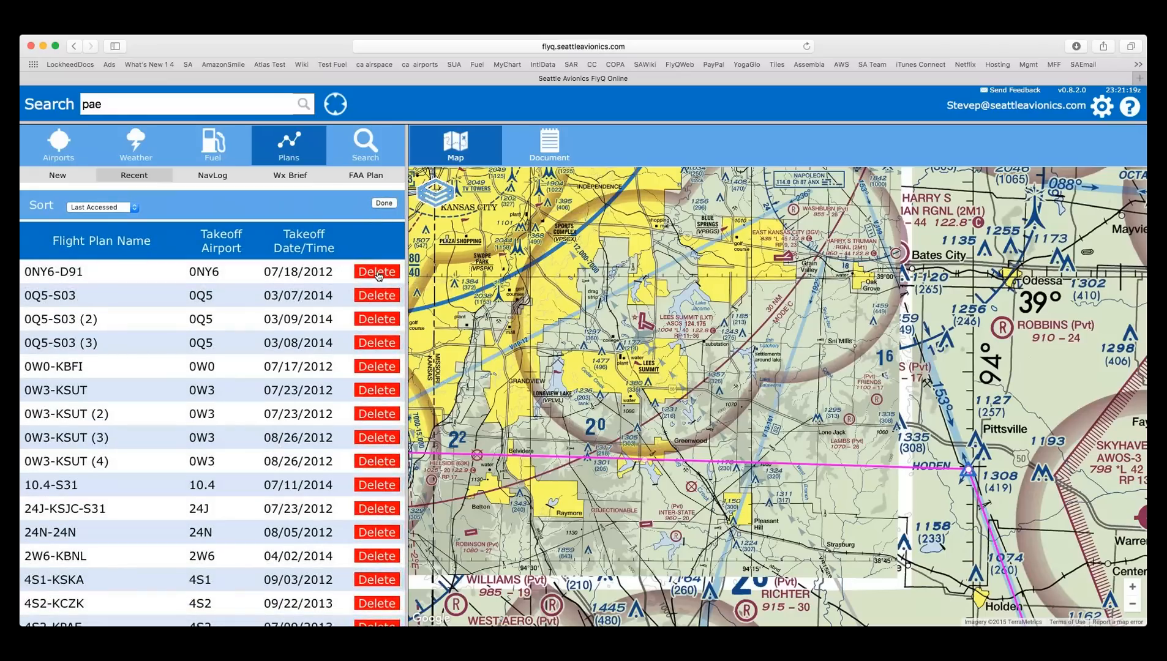
left_click(378, 274)
left_click(378, 296)
left_click(379, 277)
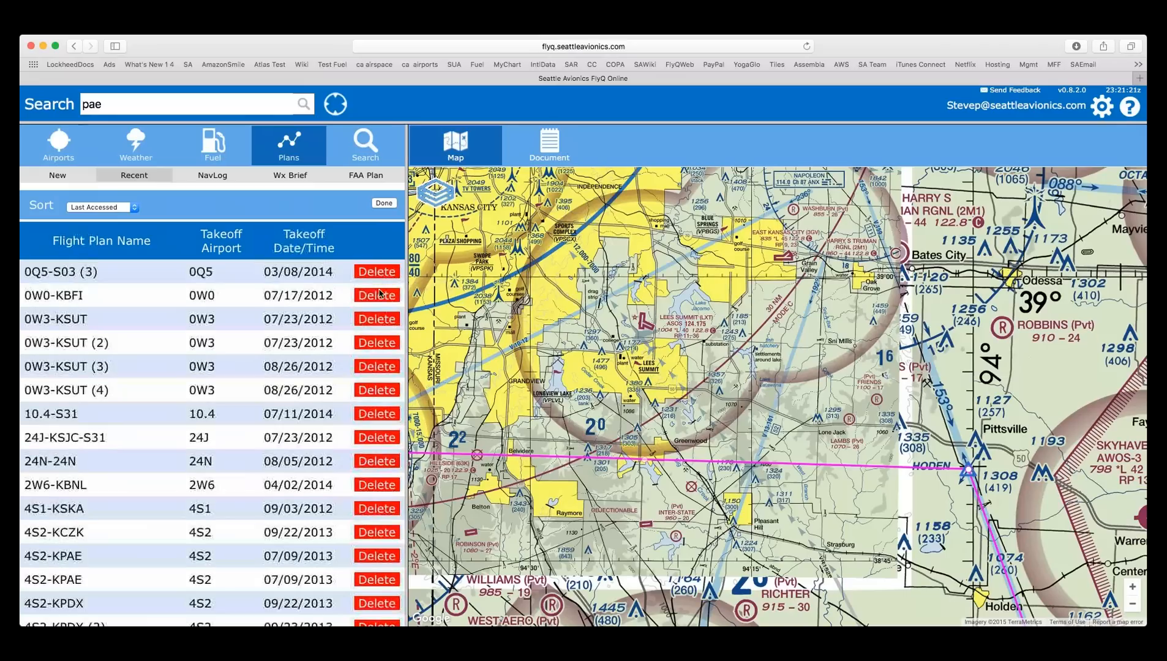
left_click(379, 295)
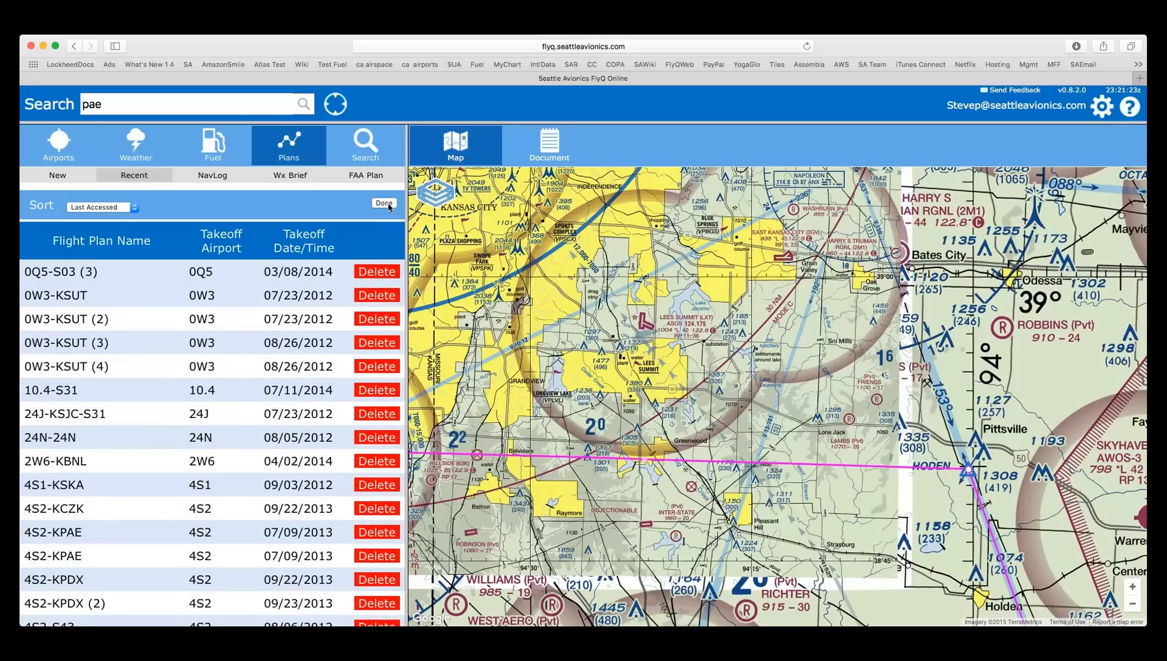
left_click(386, 205)
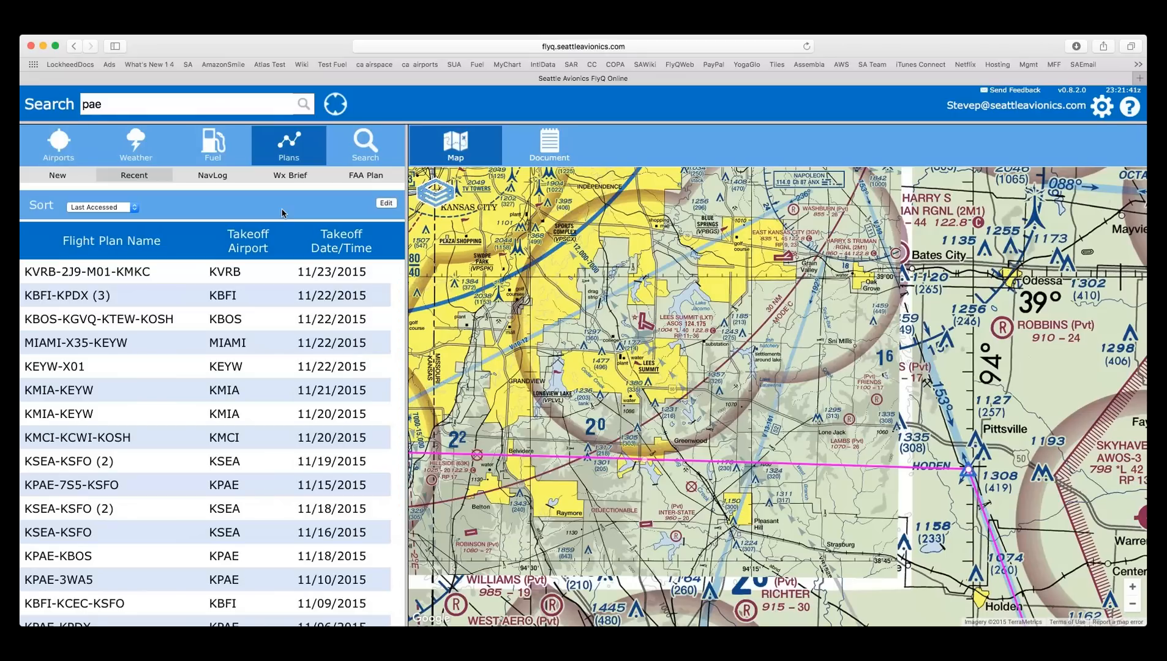
left_click_drag(753, 337, 187, 272)
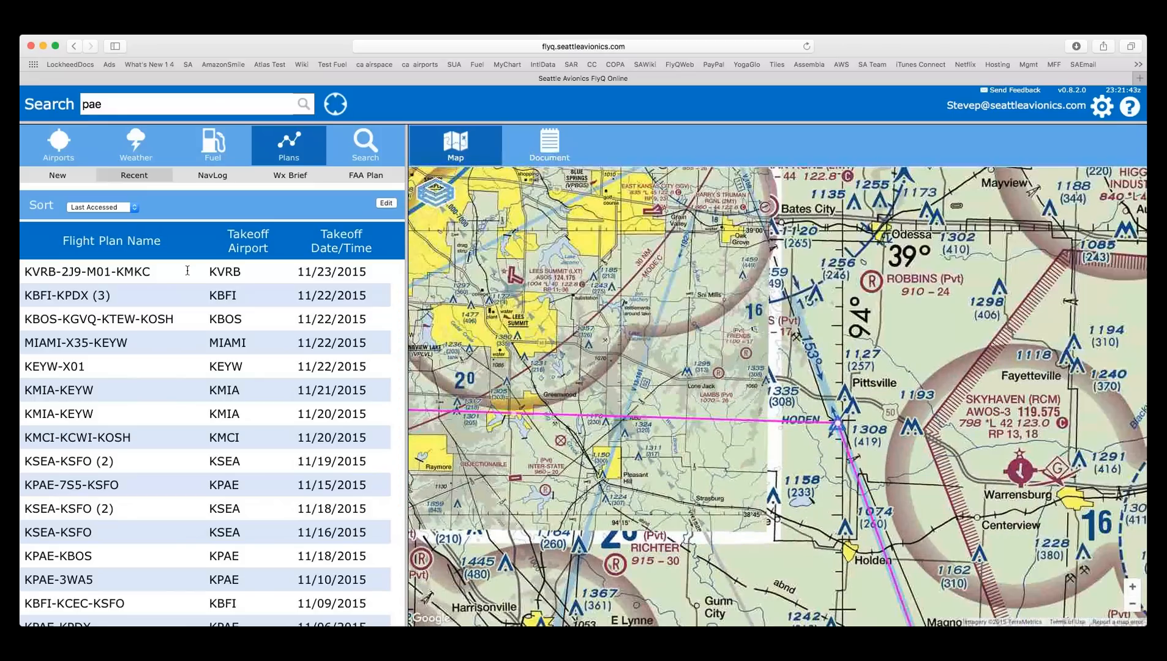
left_click_drag(889, 399, 935, 399)
left_click_drag(613, 232, 756, 284)
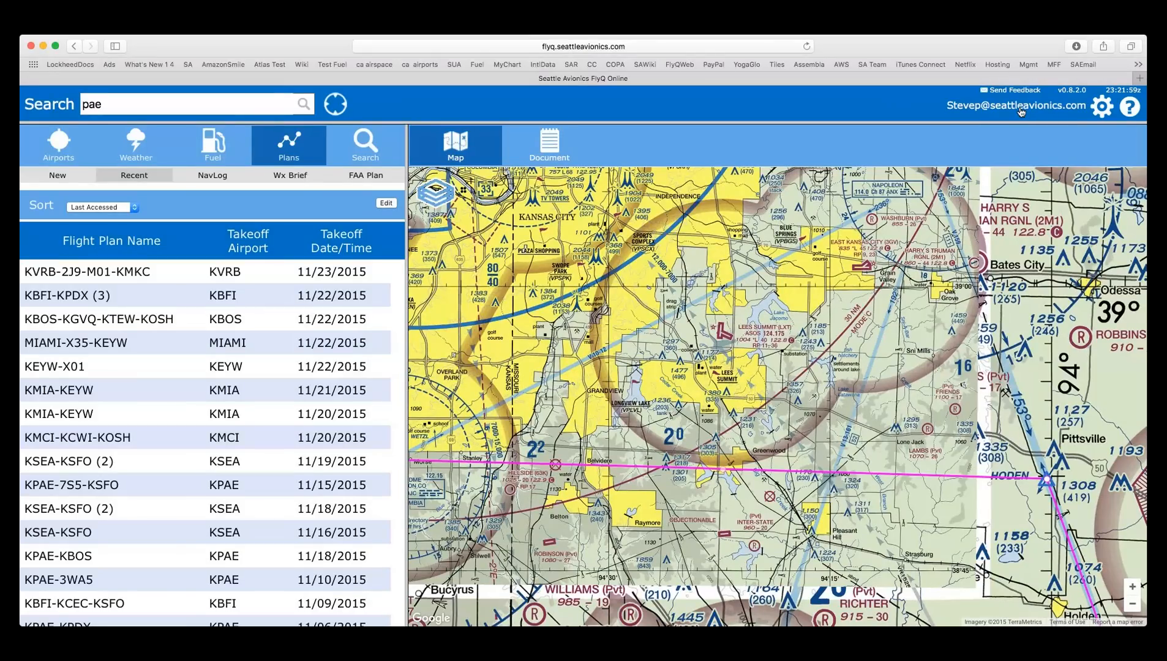
- Consult the help and open the application's settings
left_click(1130, 107)
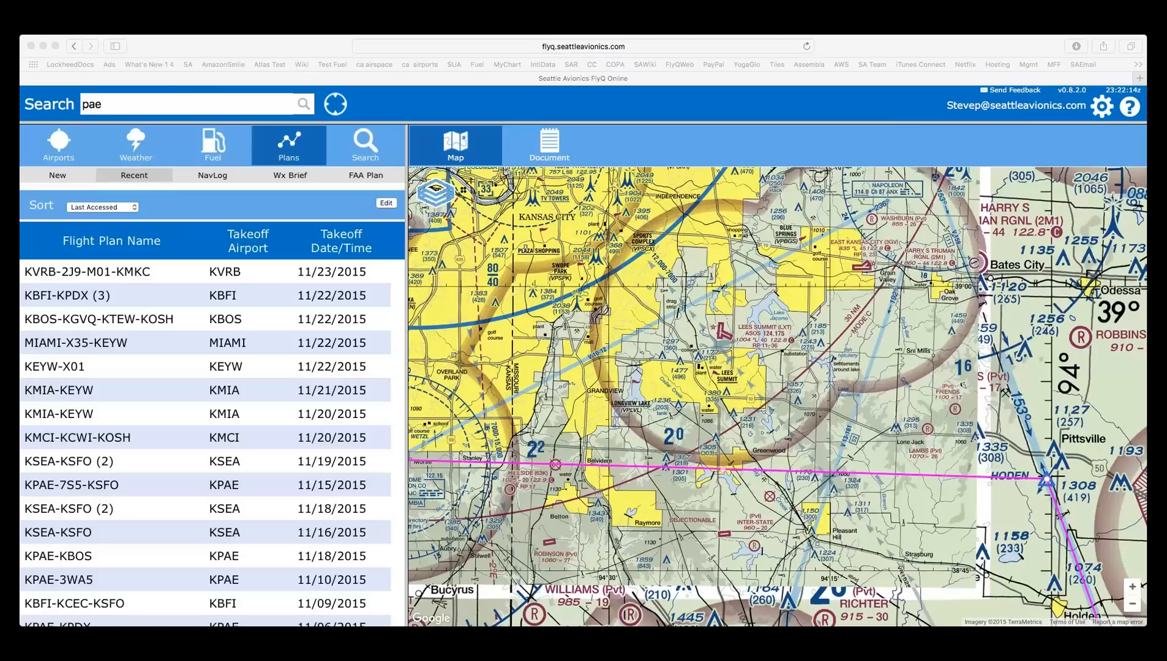
left_click(85, 72)
left_click(1103, 112)
left_click(1103, 113)
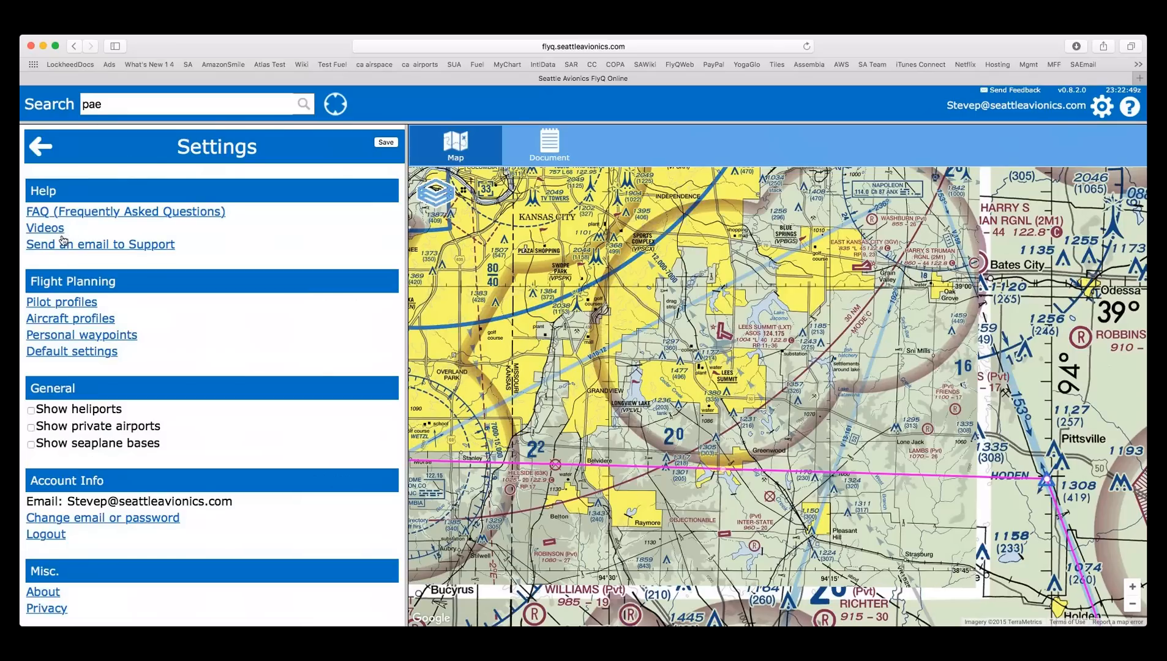
- Review the default pilot's profile and its weather / flight plan provider choices, leave it unchanged, and return to the settings
left_click(81, 303)
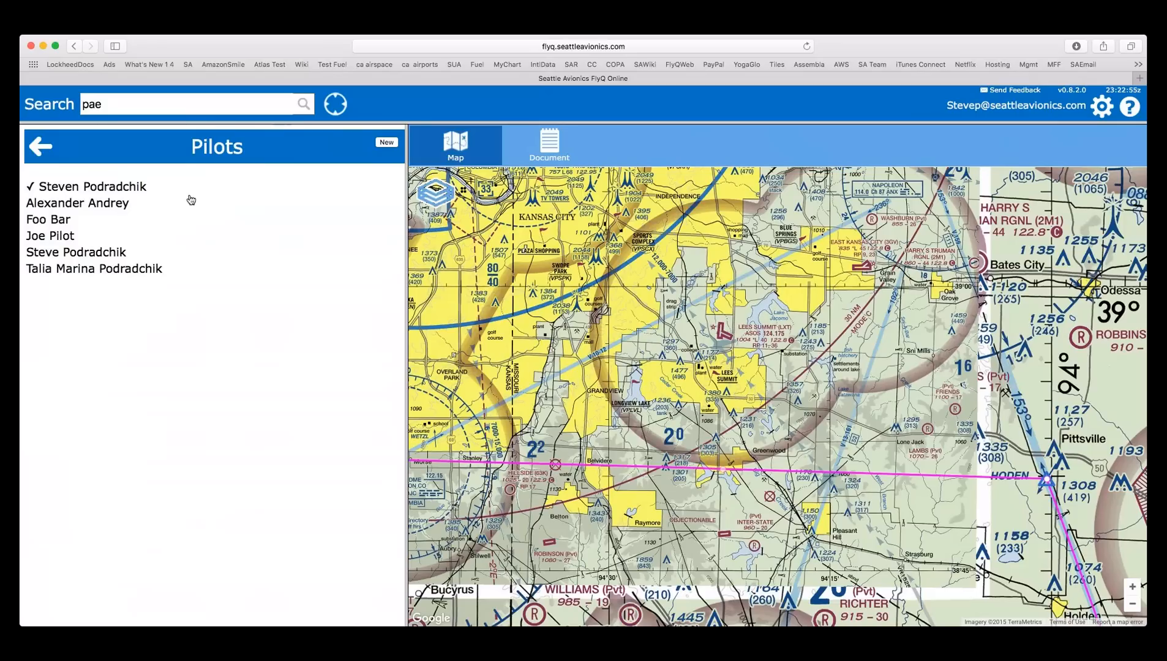
left_click(102, 189)
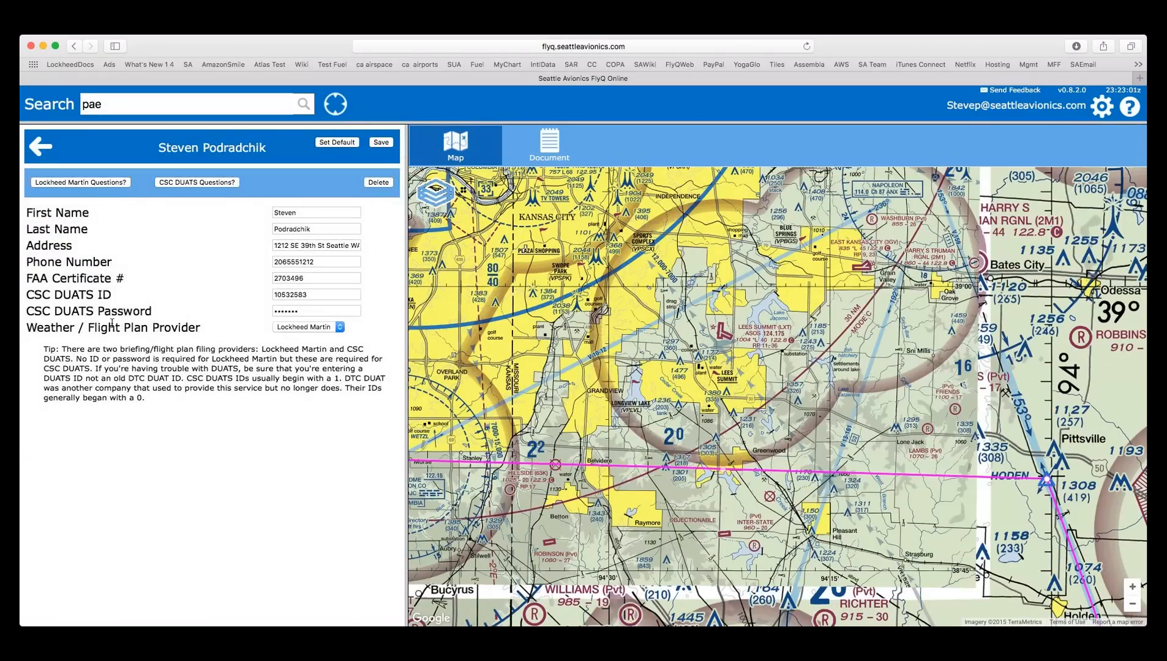
left_click(301, 329)
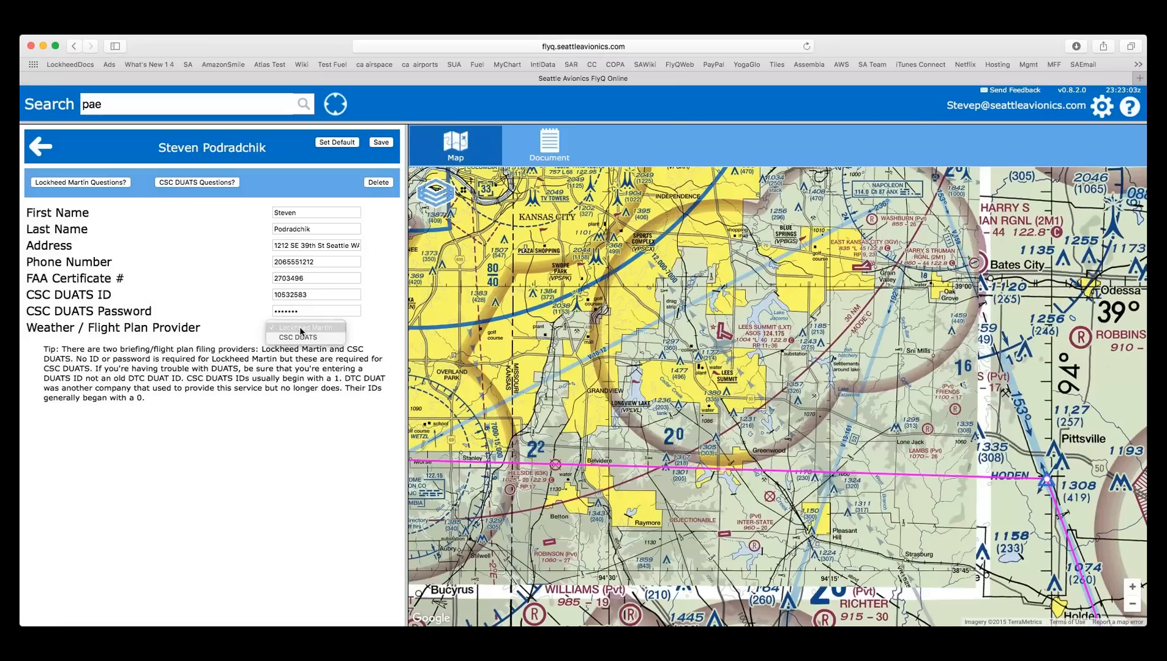
left_click(191, 269)
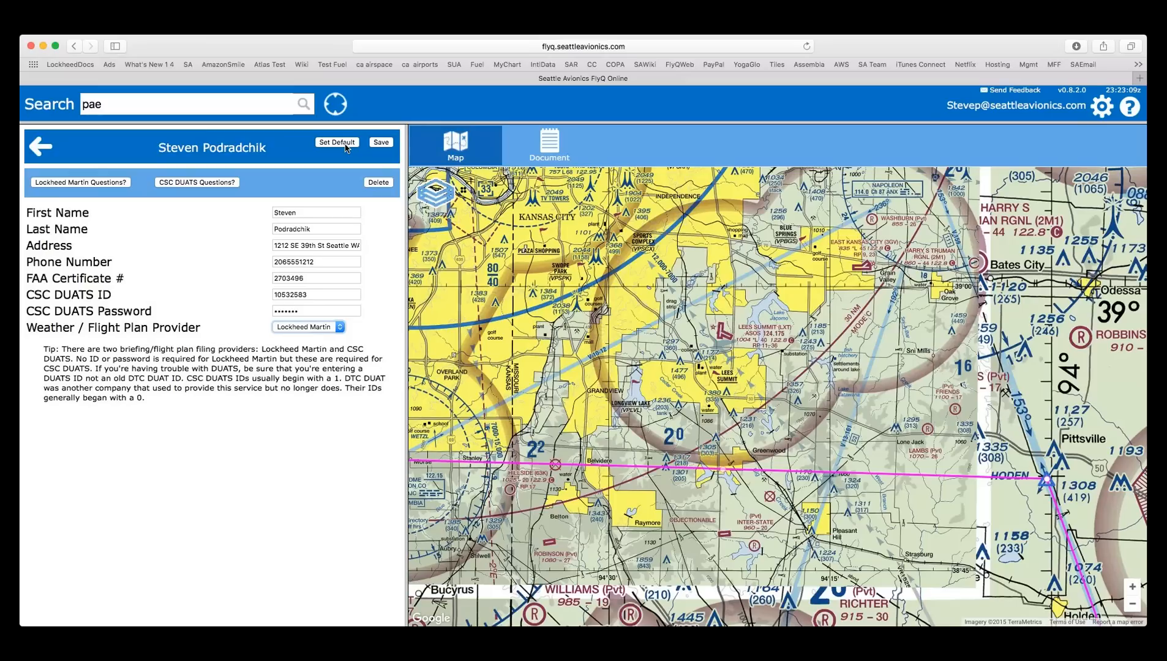
left_click(40, 150)
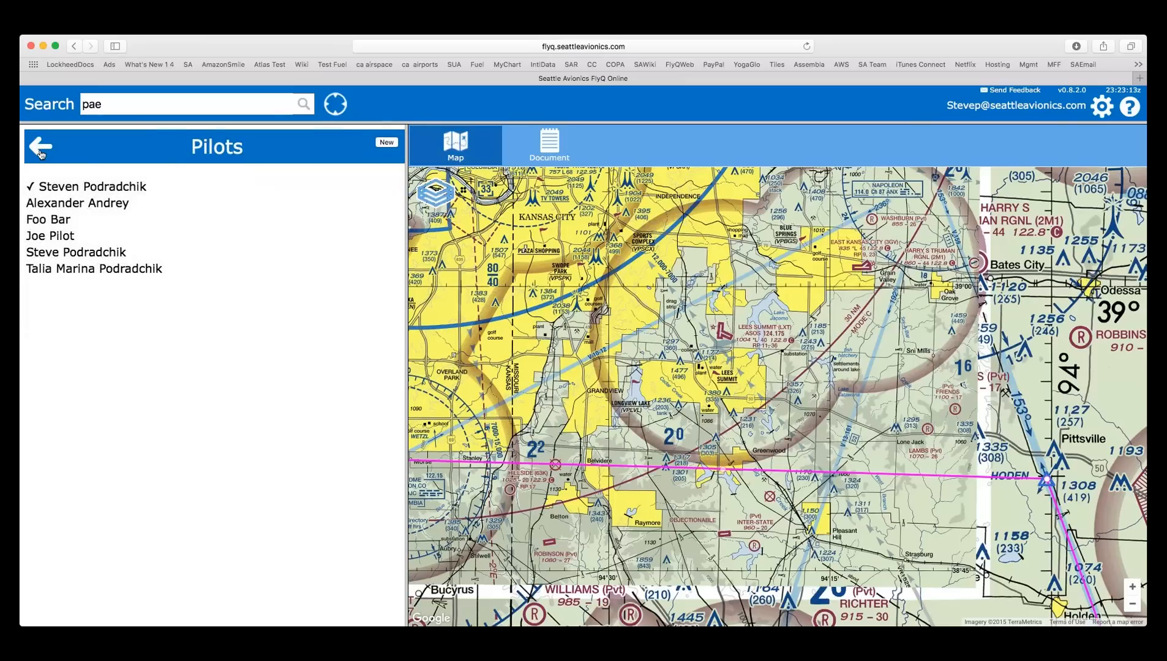
left_click(41, 152)
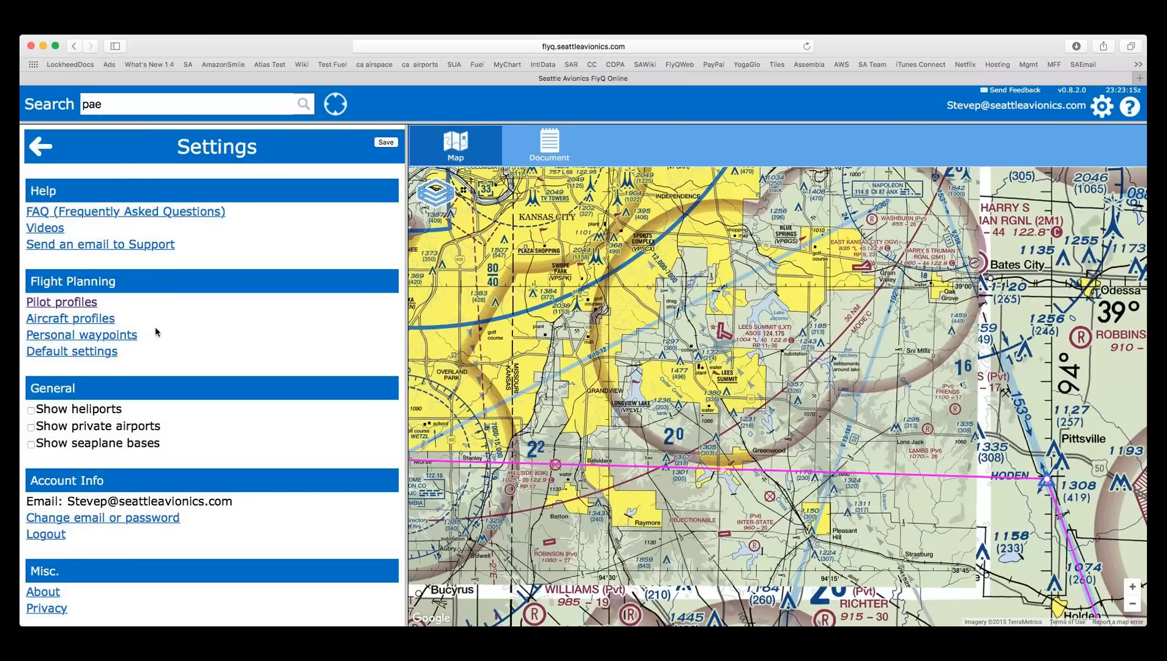
- Look through the list of personal waypoints and return to the settings
left_click(194, 341)
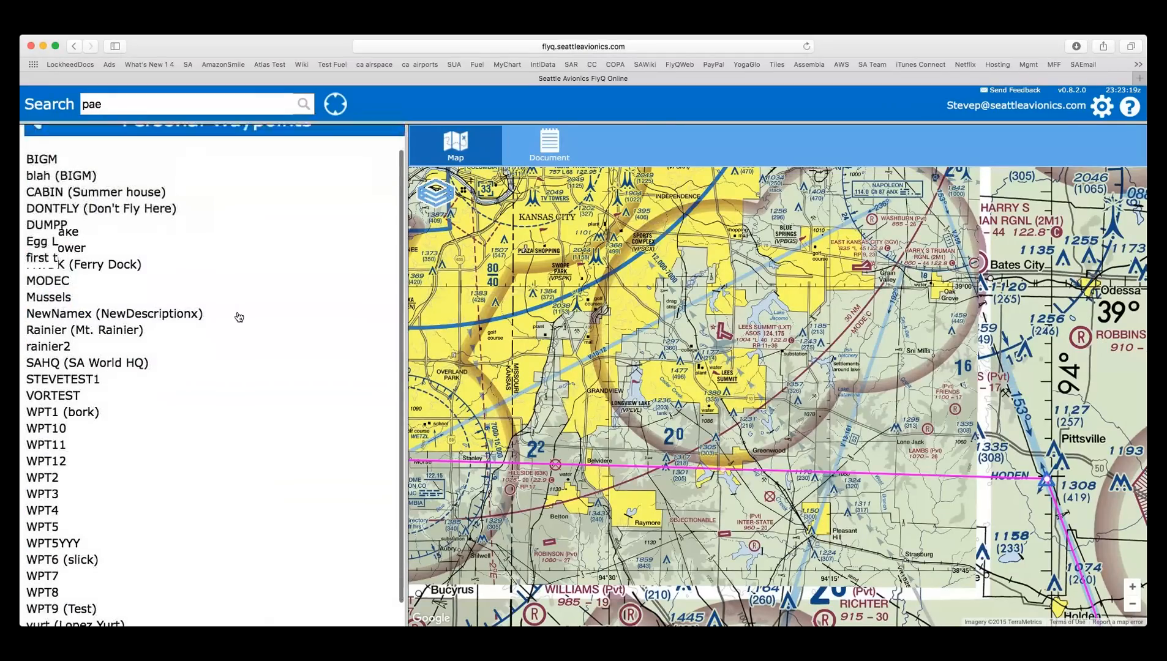
scroll(239, 316, "down", 1)
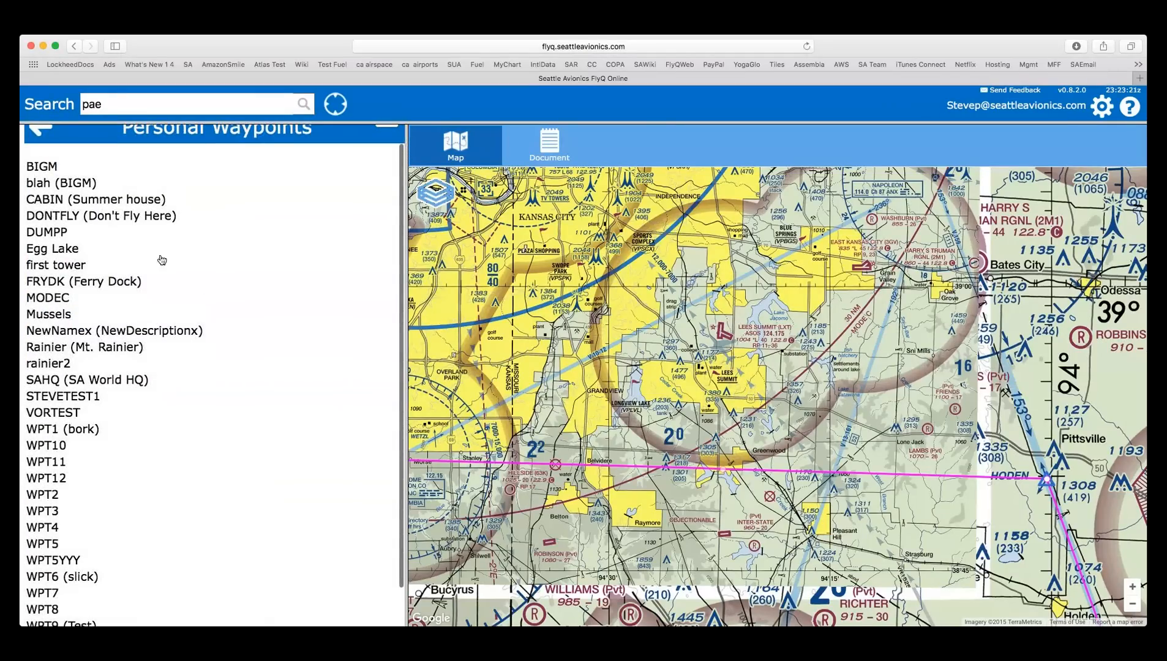
scroll(120, 221, "down", 1)
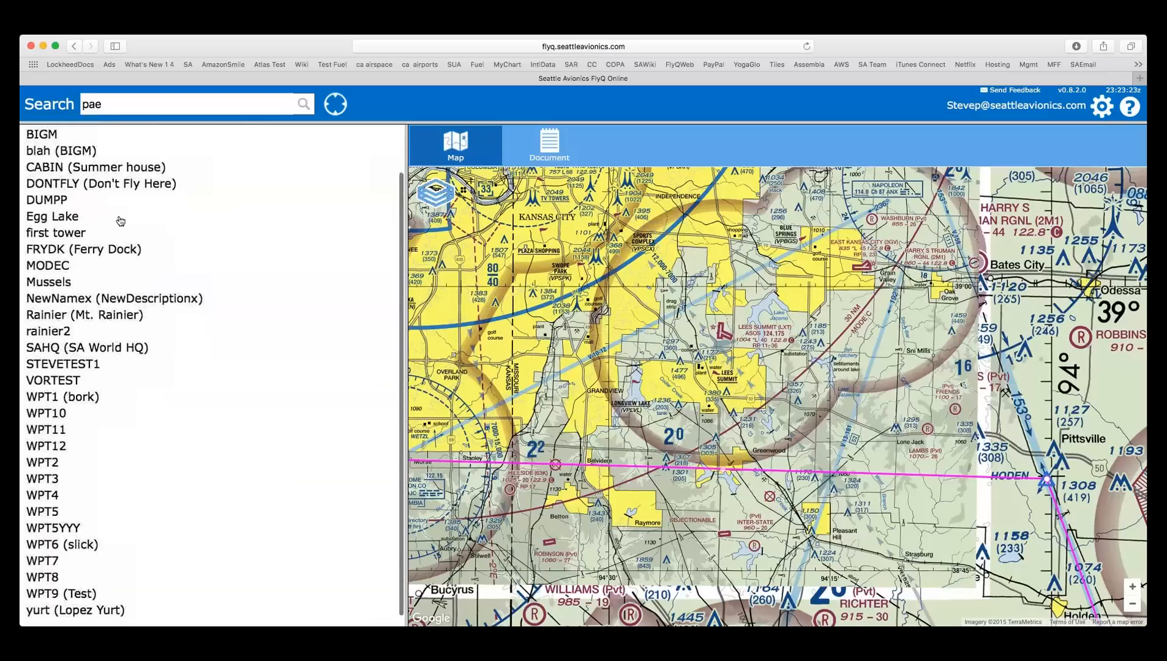
scroll(120, 220, "up", 3)
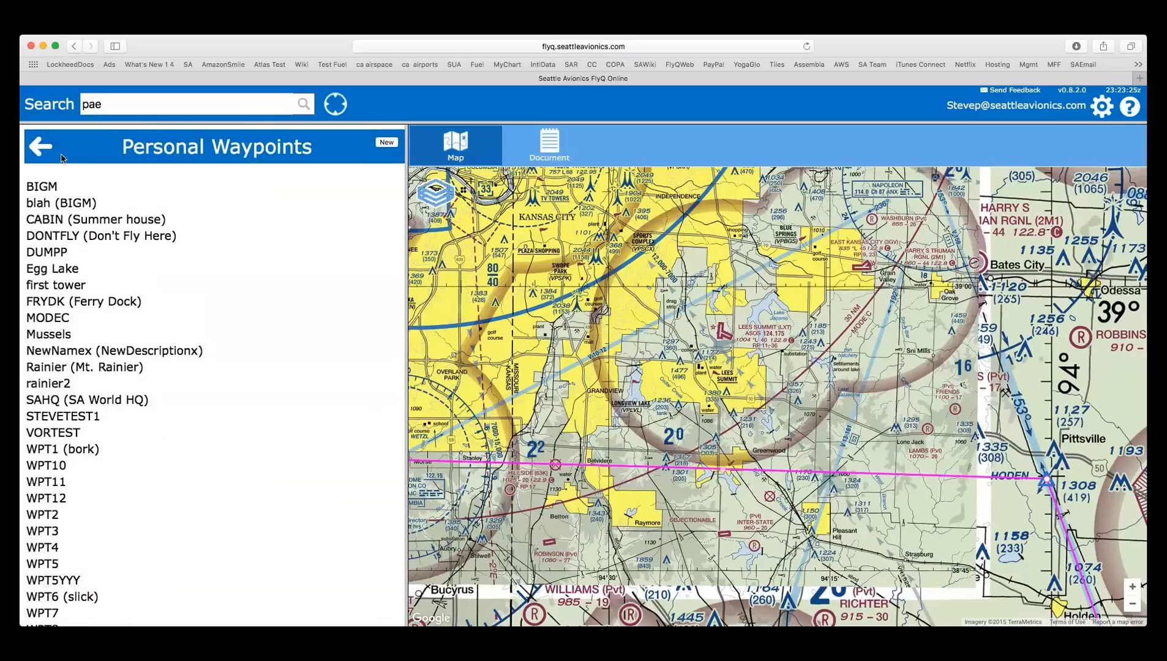
left_click(42, 148)
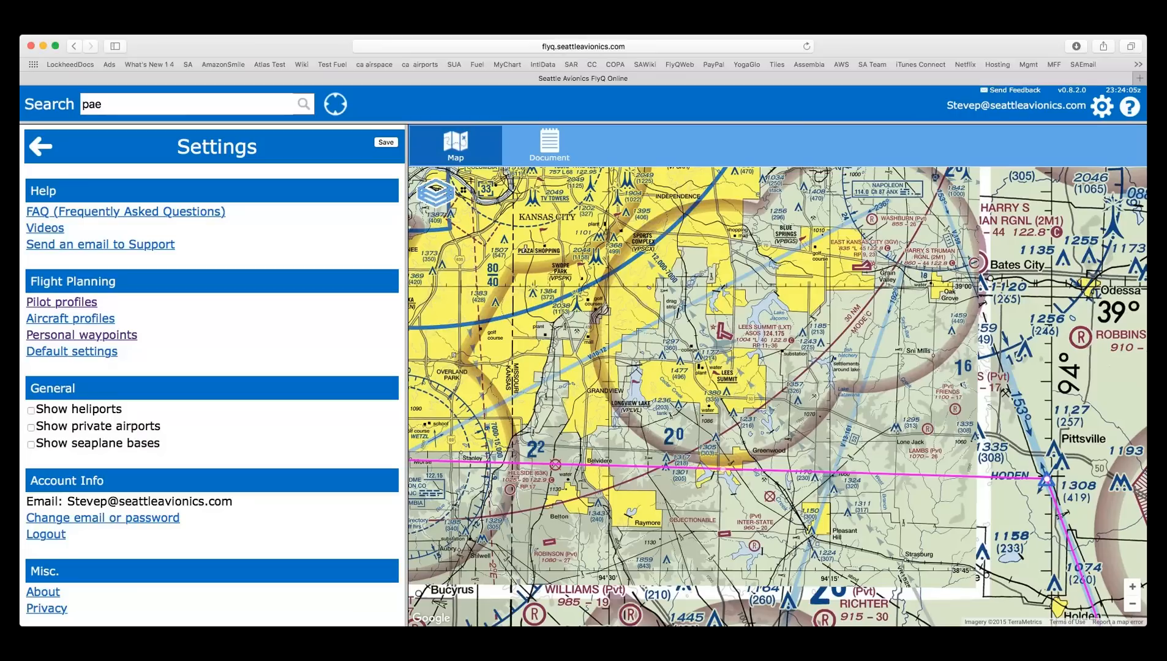
- Switch to FlyQ Pocket on the iPad and browse its list of nearby airports
left_click(541, 650)
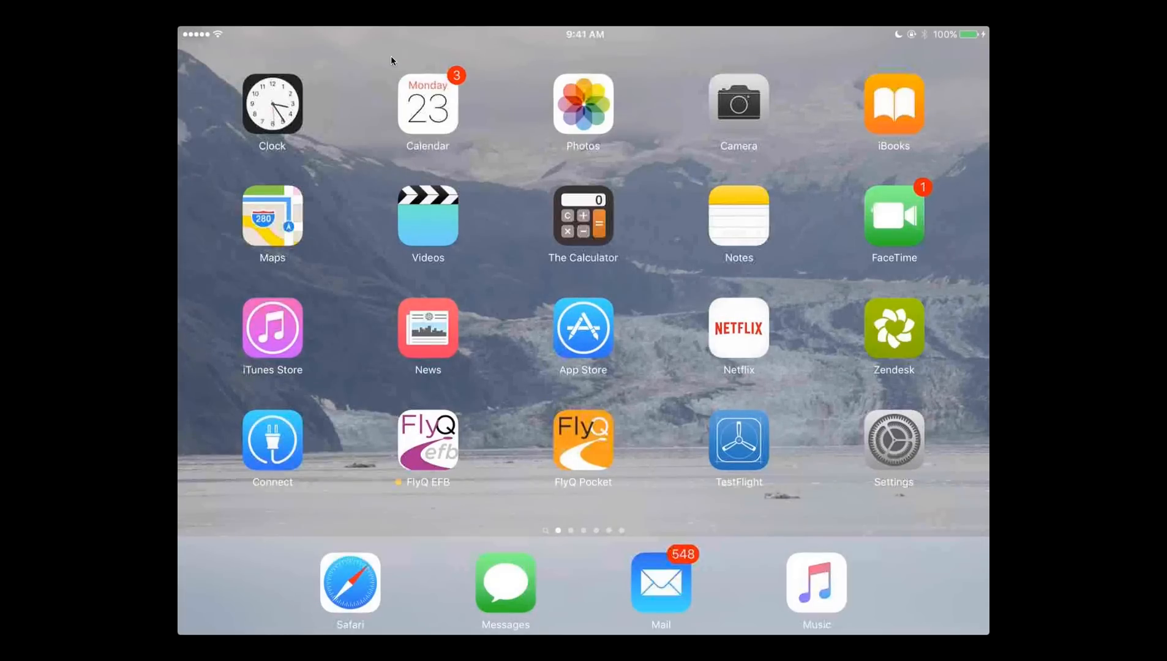
mouse_move(351, 72)
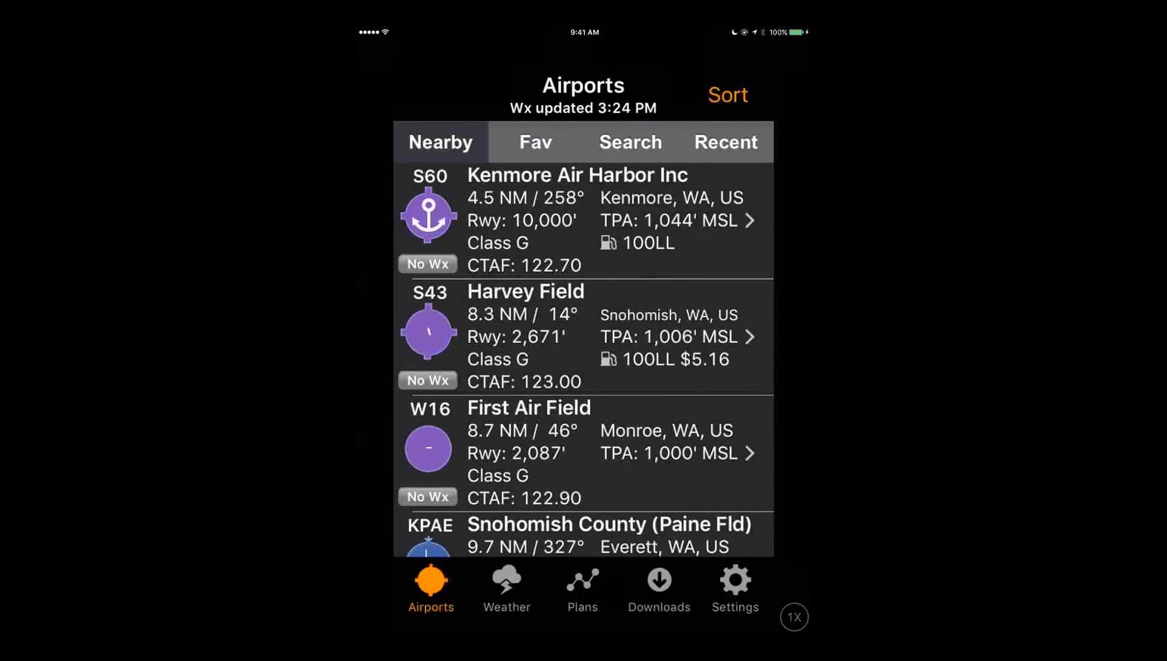
scroll(584, 361, "up", 3)
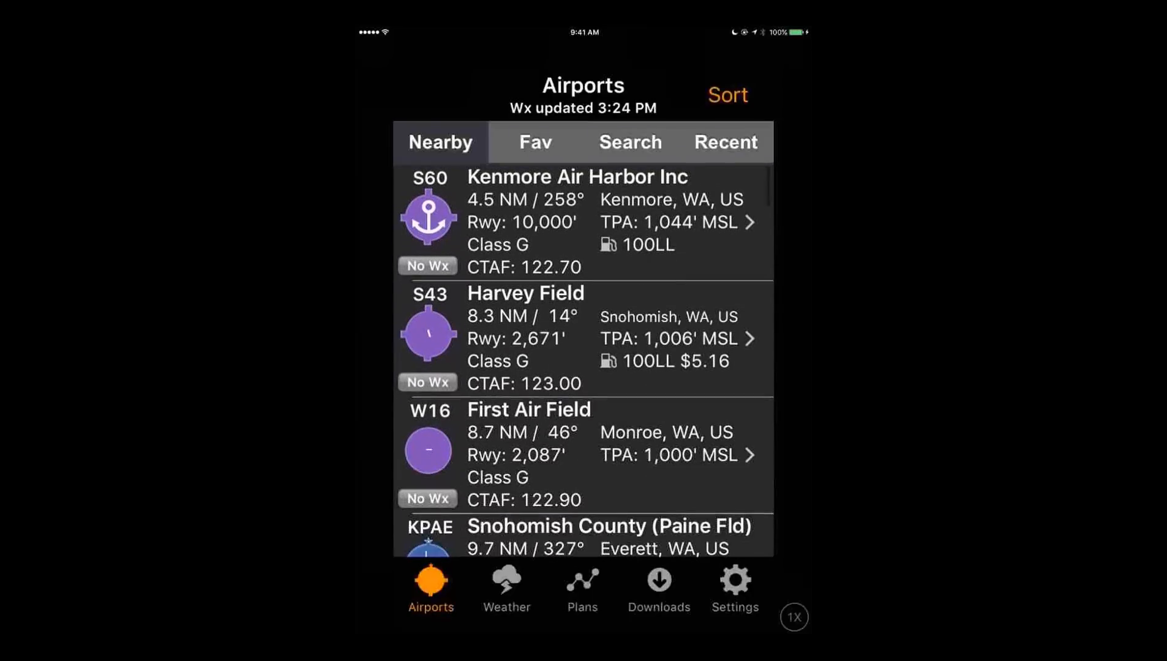
scroll(584, 361, "down", 3)
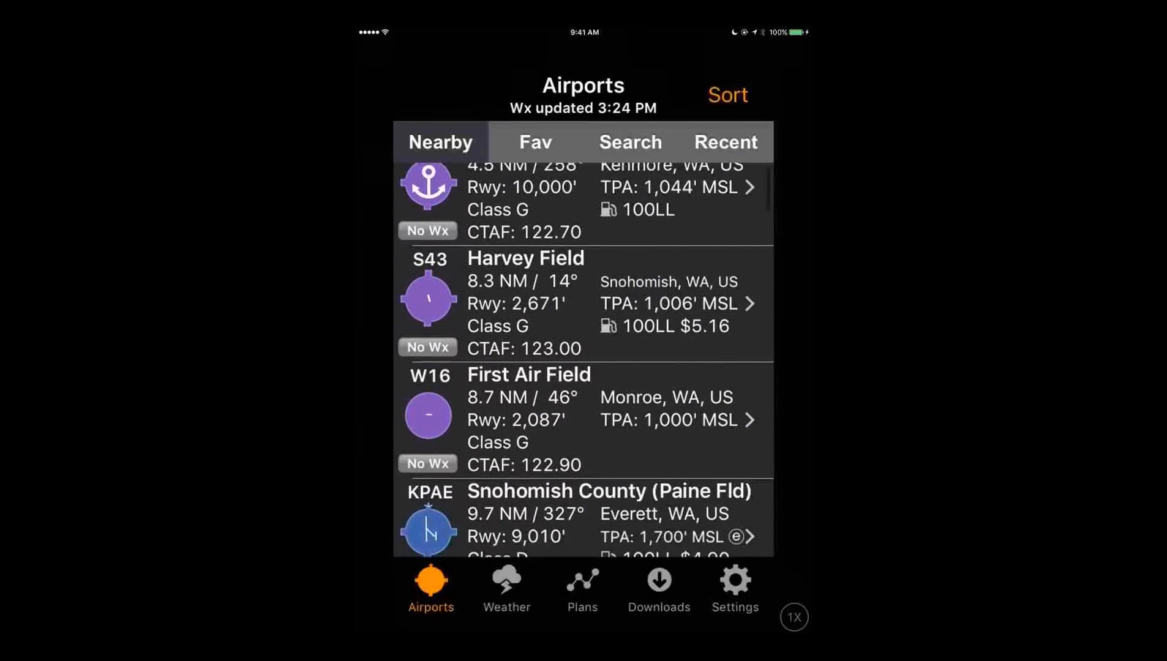
scroll(583, 361, "up", 2)
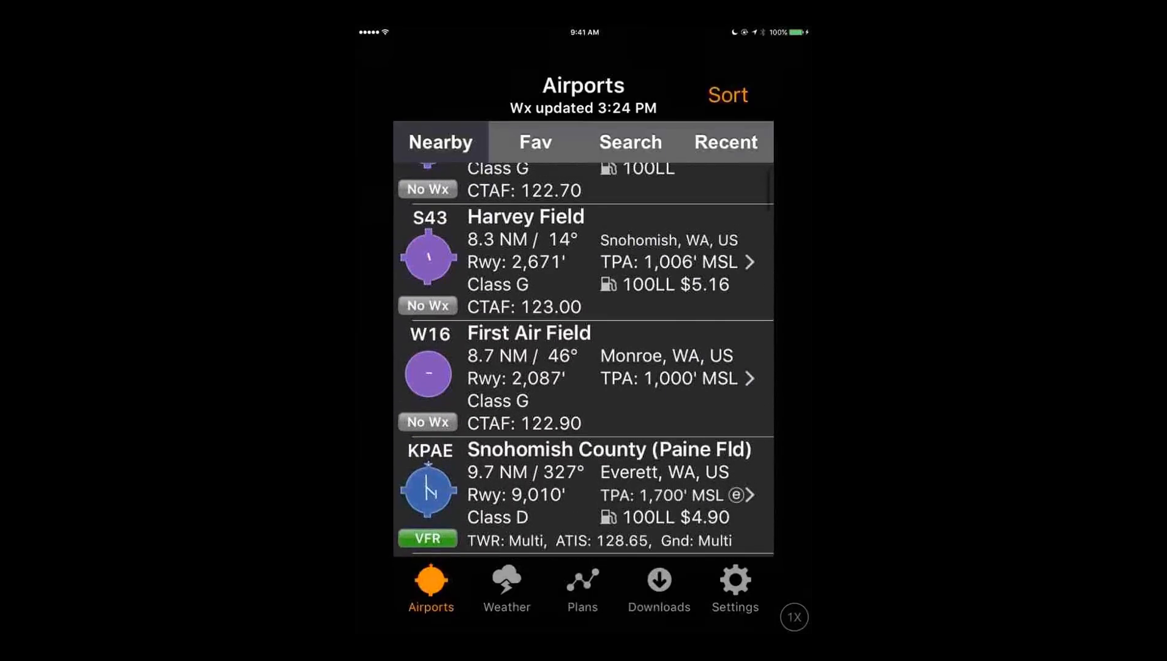
scroll(583, 362, "up", 2)
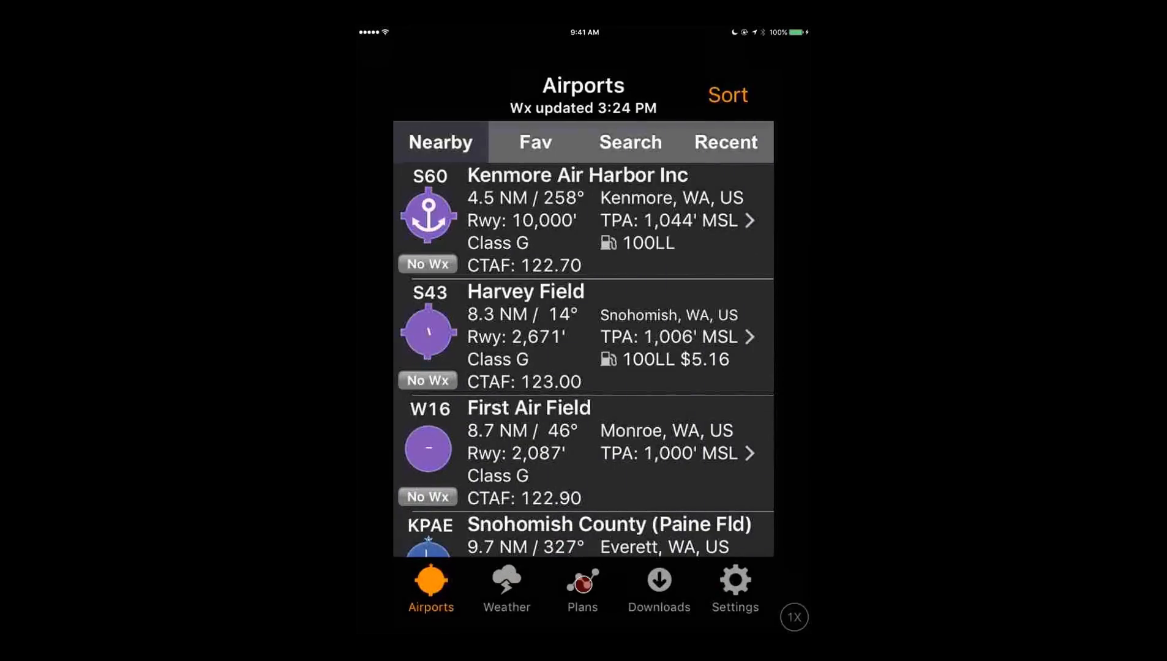
- Open the saved KVRB-2J9-M01-KMKC flight plan from the server and read its nav log through to KOJC
left_click(582, 584)
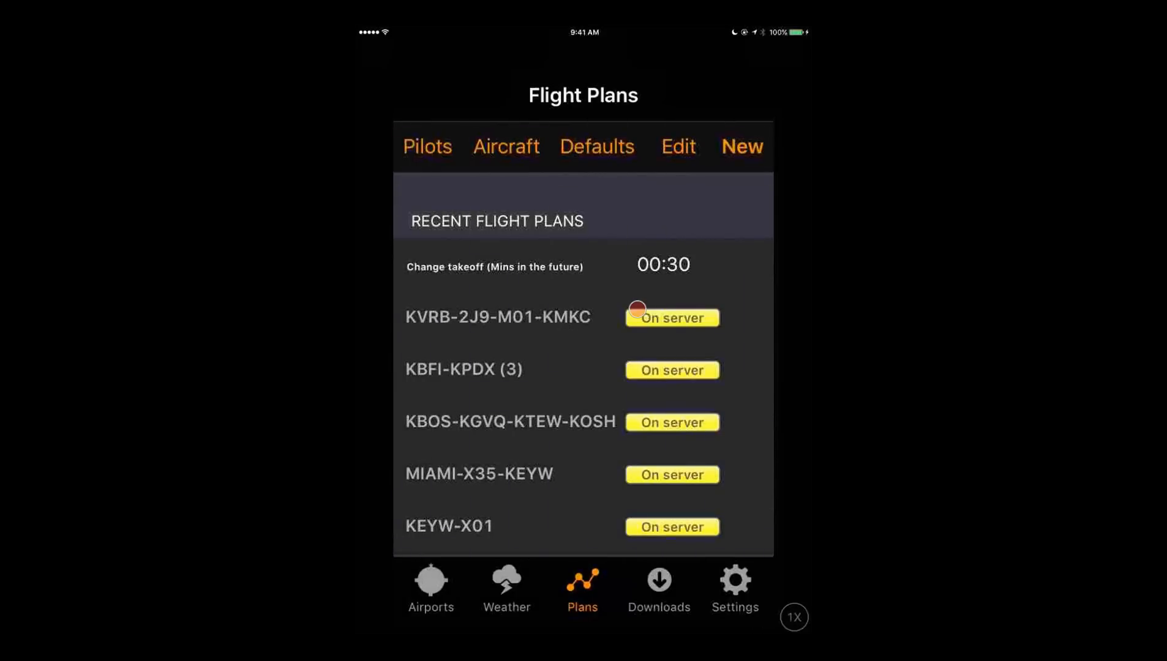
left_click(637, 309)
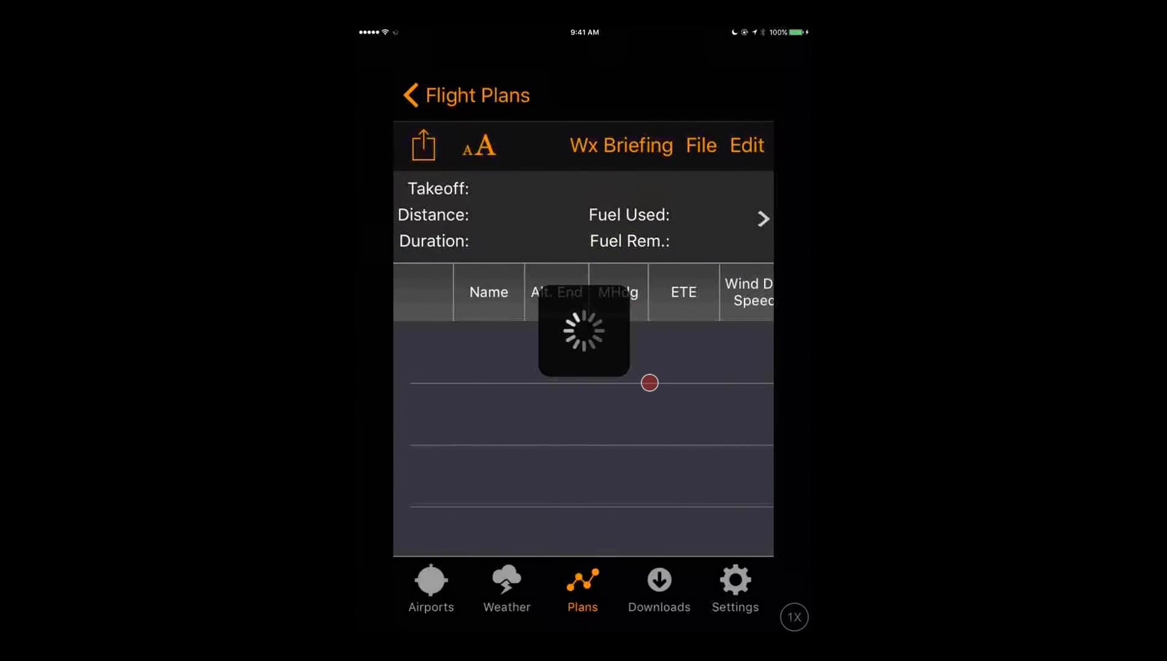
scroll(649, 383, "down", 20)
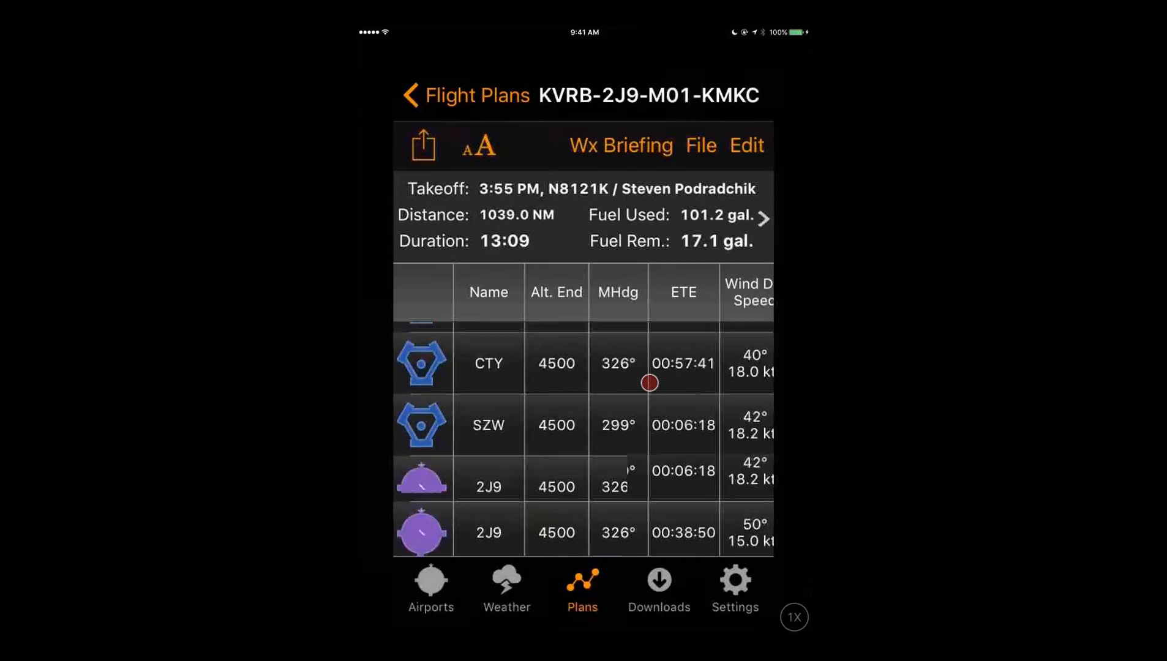
scroll(649, 383, "down", 10)
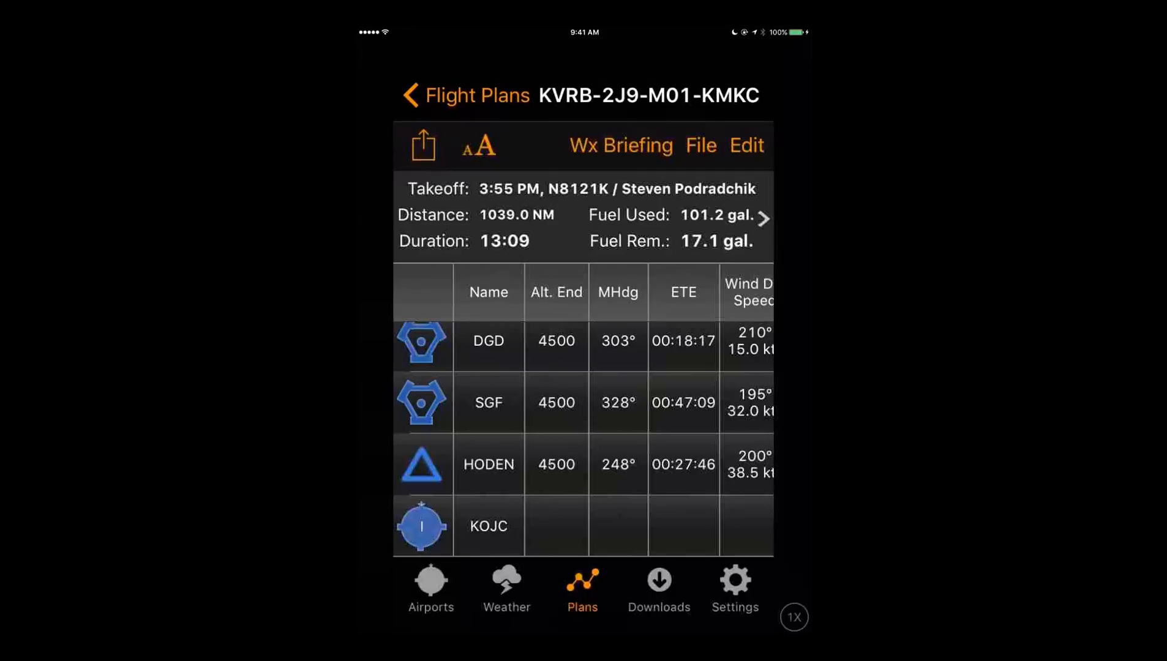
- Try the larger nav log text, restore the smaller size, and check the plan's sharing options, including Send to Aspen MFD
left_click(477, 146)
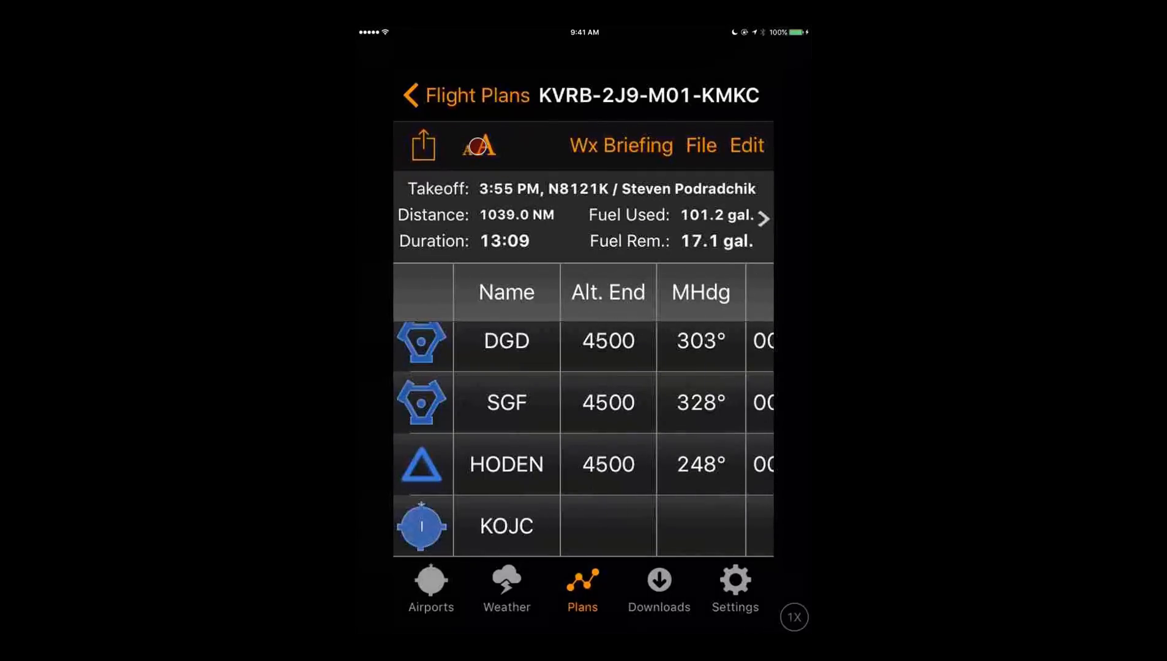
left_click(478, 146)
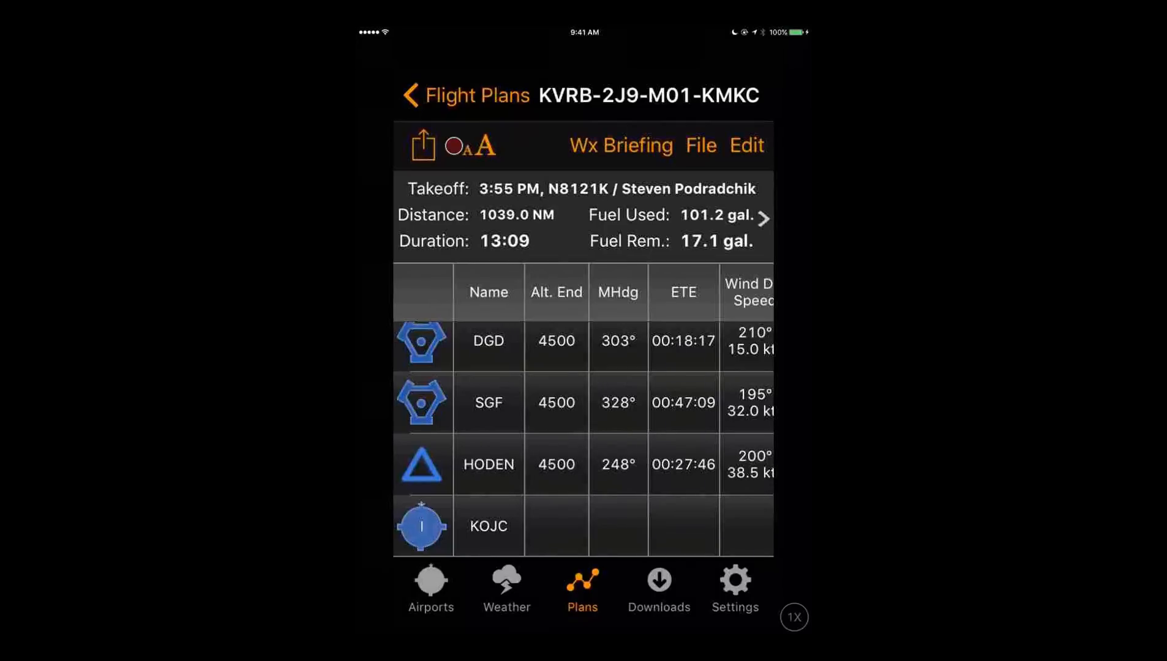
left_click(423, 147)
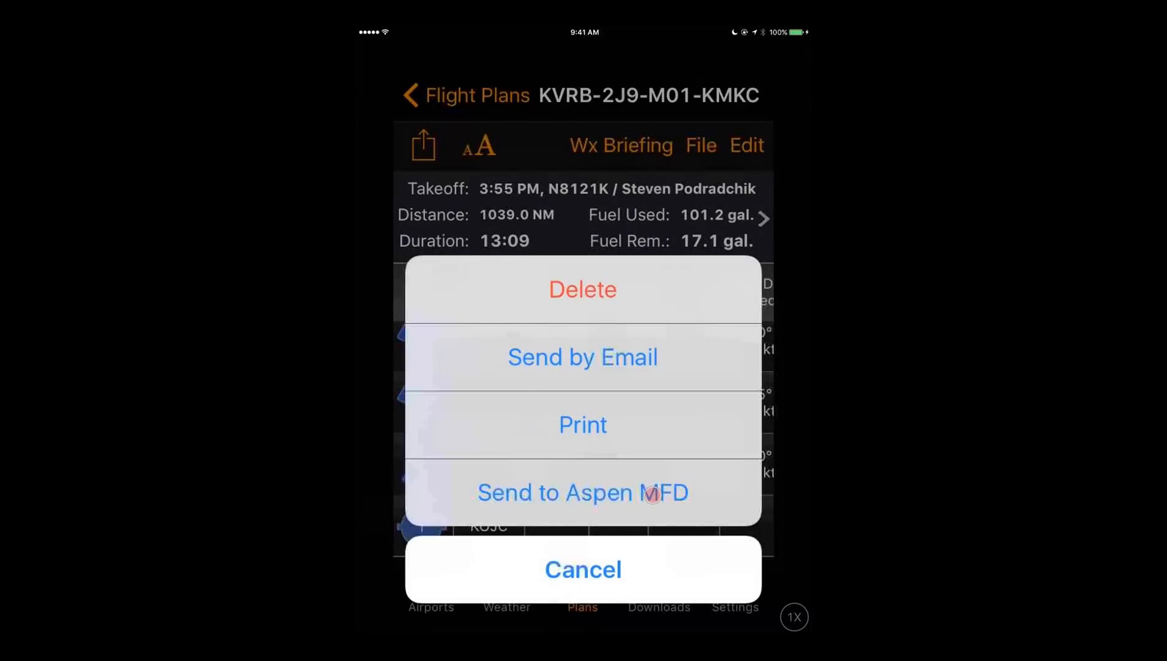
left_click(652, 495)
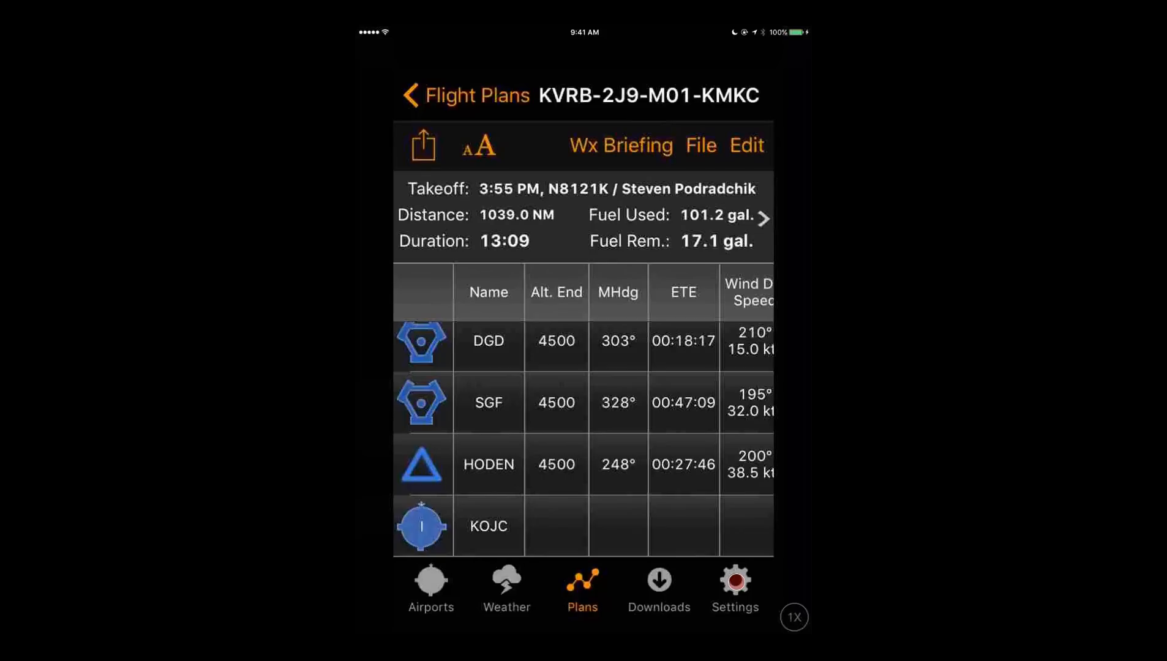
- Look through the FlyQ Pocket settings from the display options down to the account credentials
left_click(735, 580)
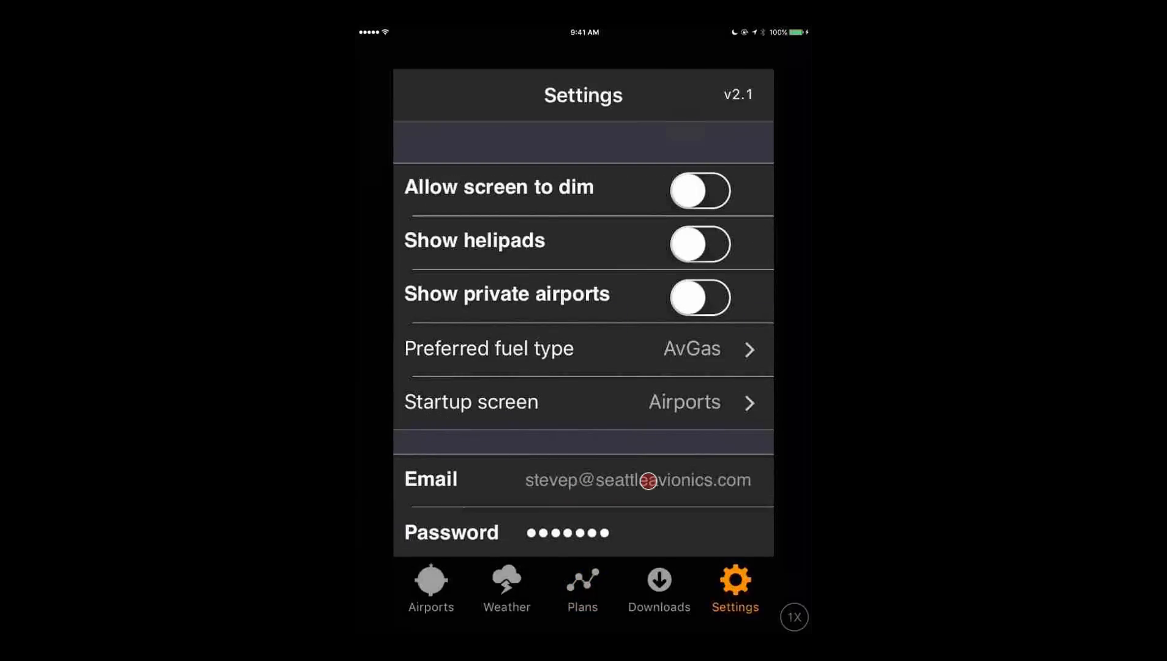
left_click_drag(648, 481, 649, 374)
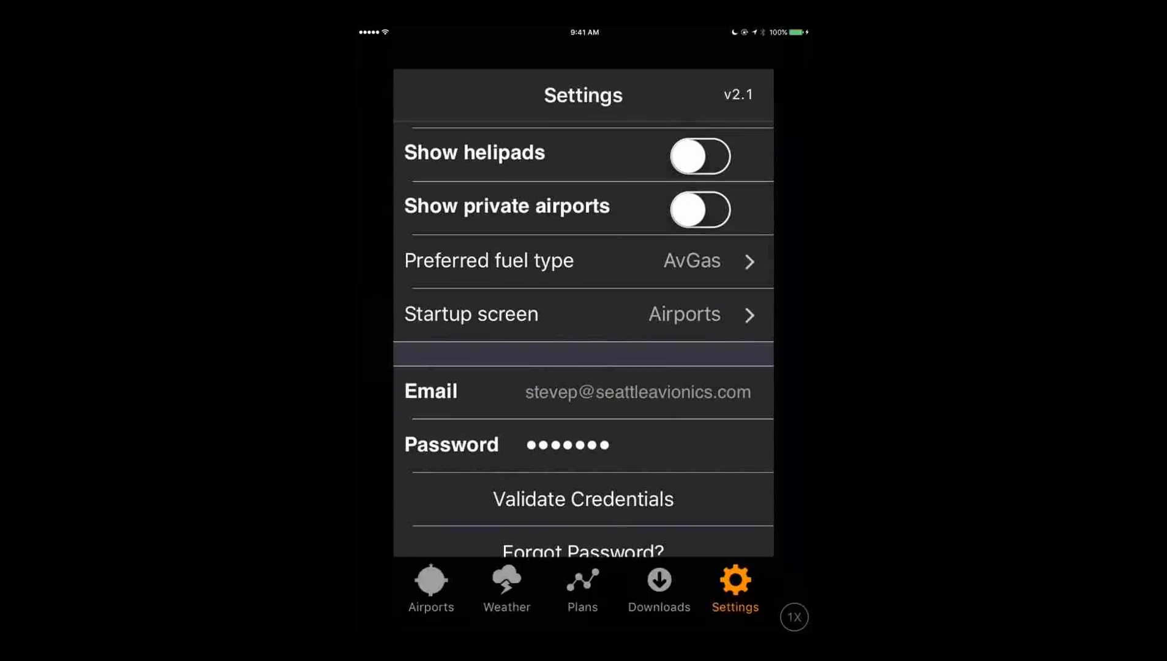
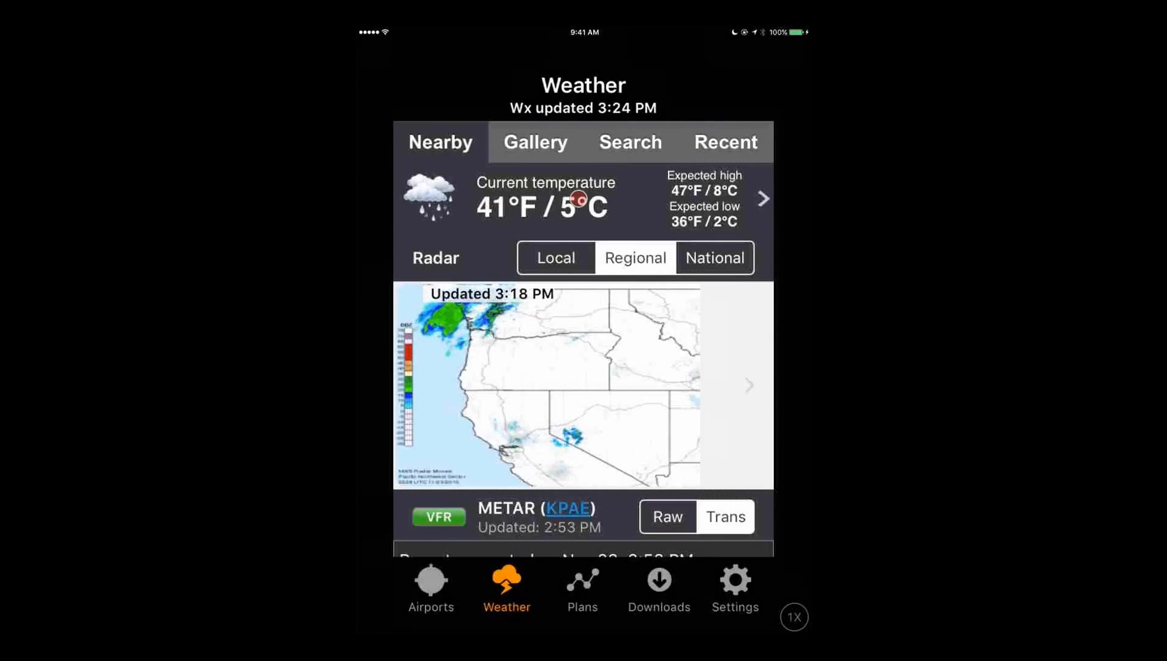
- Read the detailed forecast behind the nearby current temperature and return to the weather overview
left_click(578, 199)
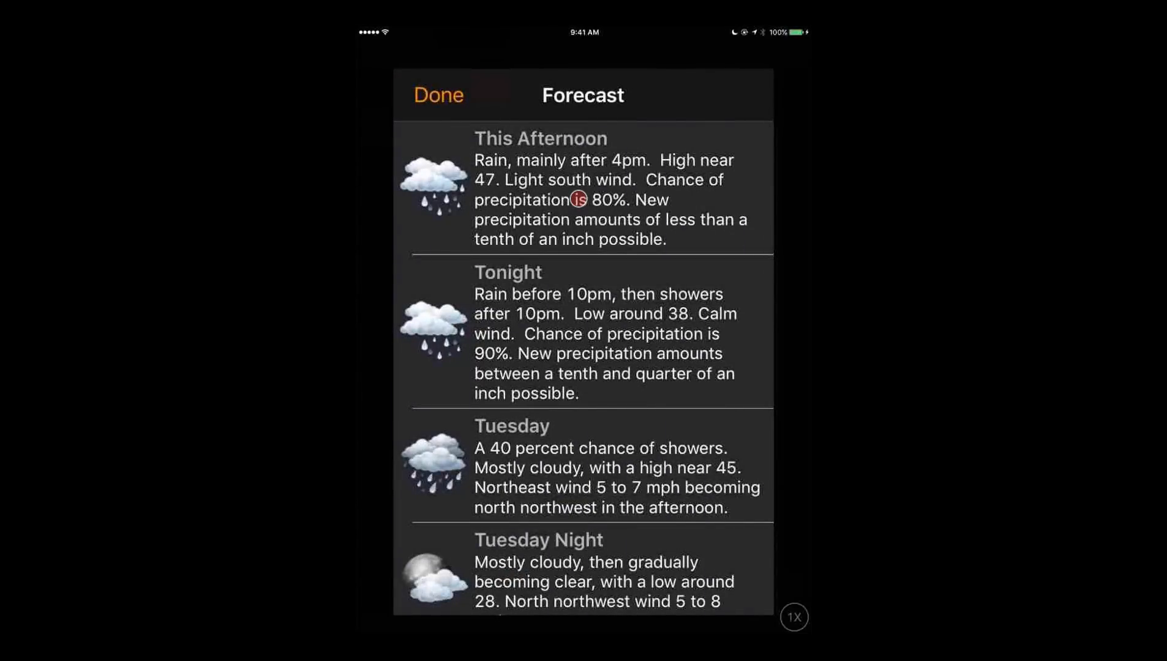
scroll(578, 199, "down", 5)
scroll(578, 199, "up", 5)
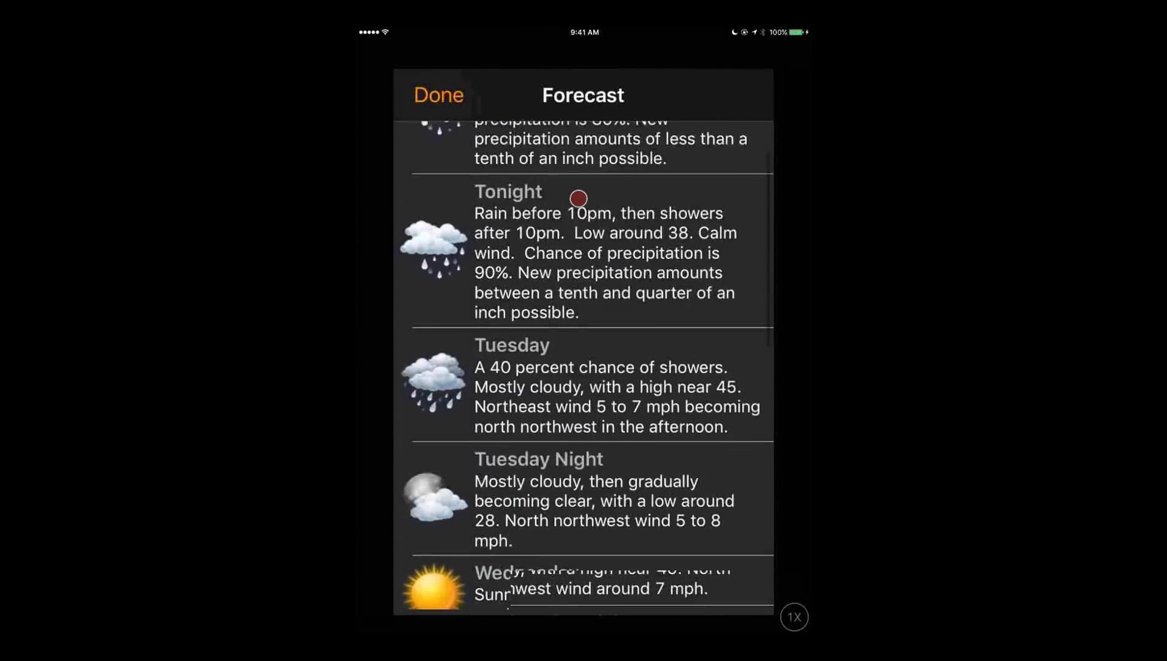
left_click(439, 94)
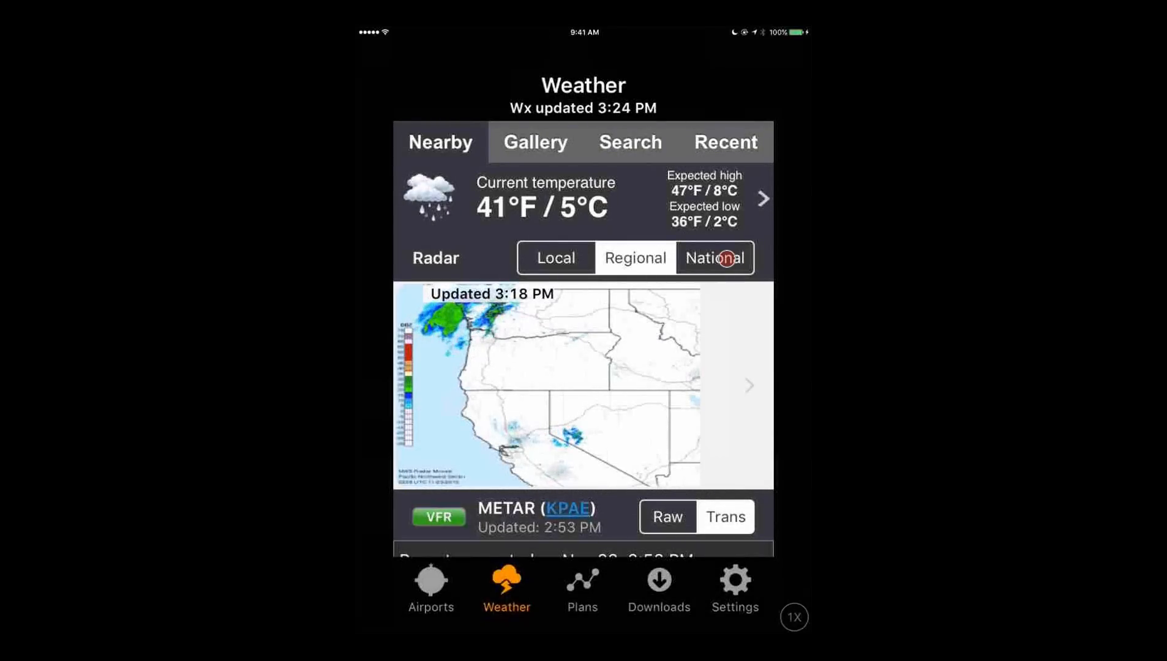
- Compare the national and local radar images, and examine the enlarged local Seattle radar before returning to the weather overview
left_click(726, 258)
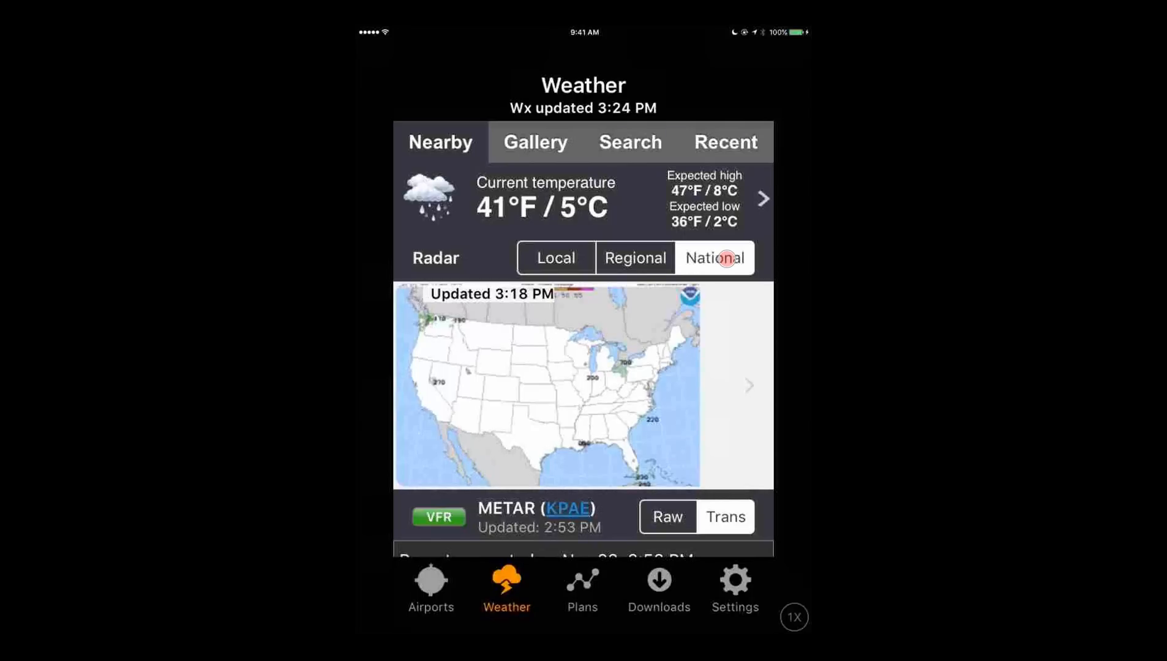
left_click(556, 258)
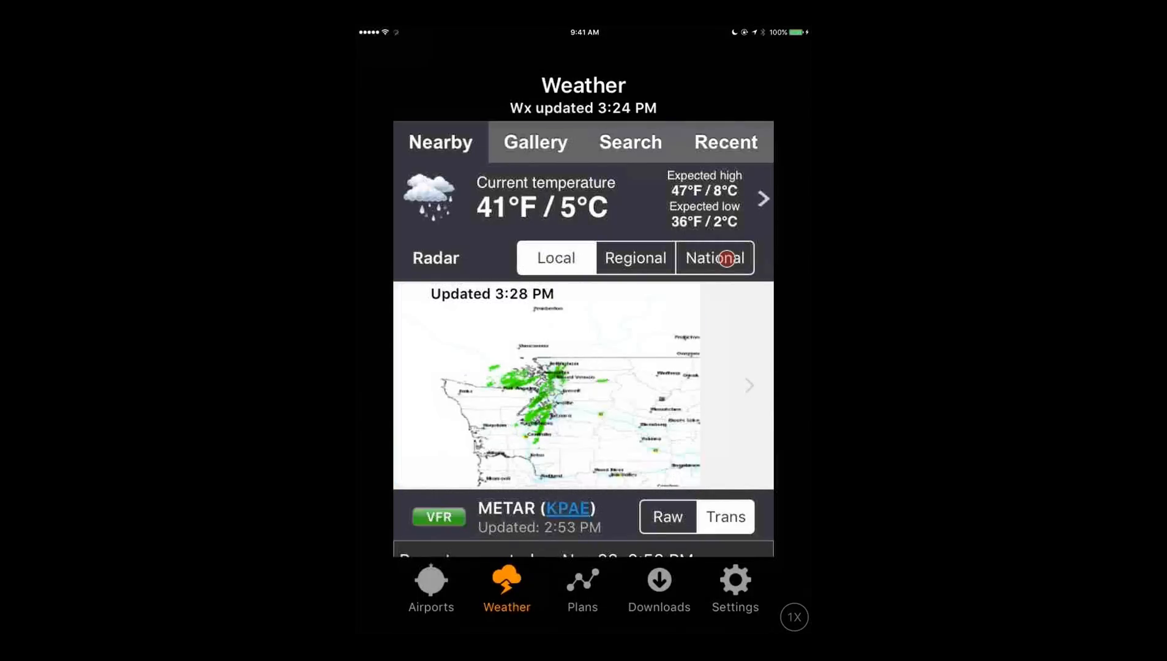
left_click(583, 385)
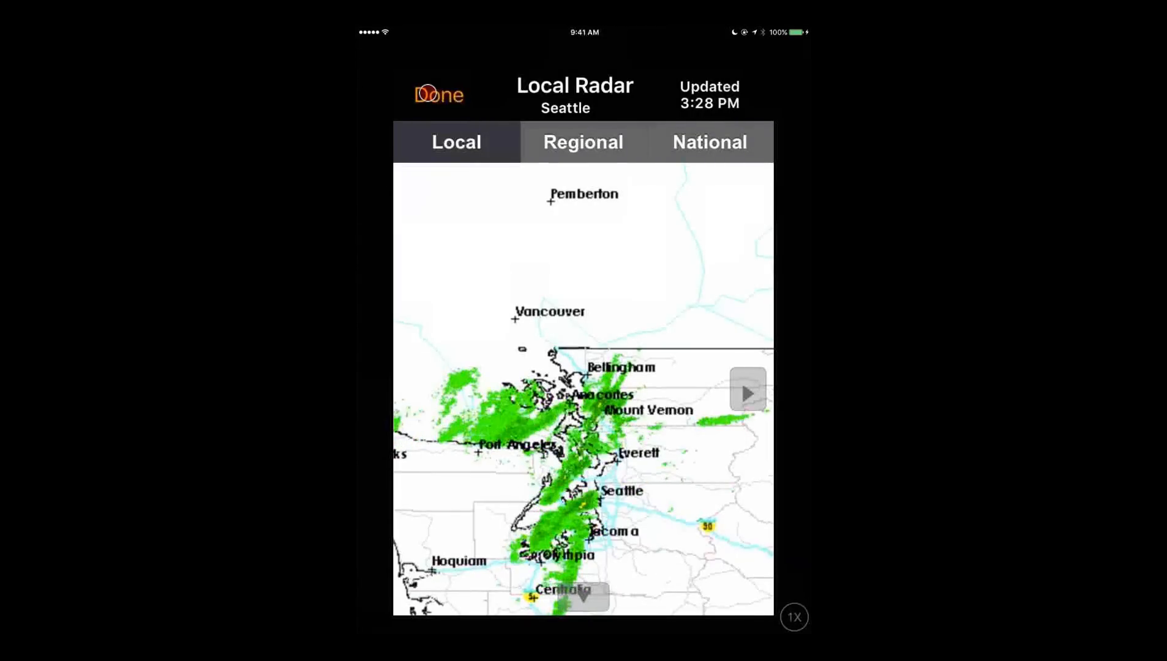
left_click(427, 93)
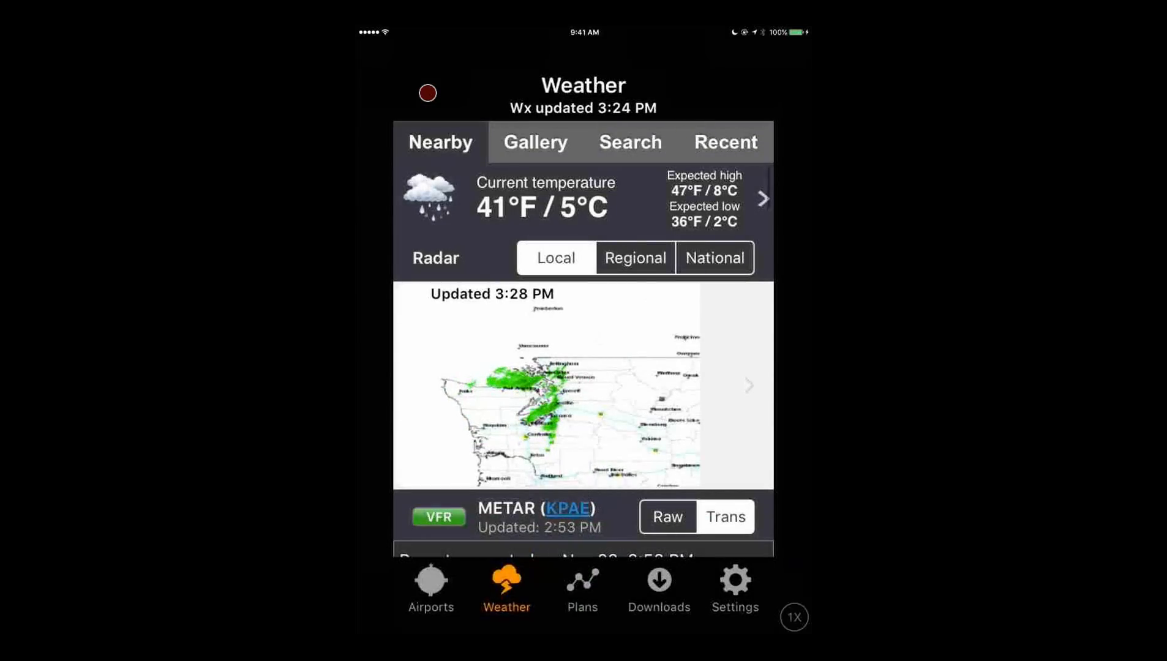
- Read the nearby KPAE METAR in full view, comparing its raw and translated versions, and return to the weather overview
scroll(583, 360, "down", 5)
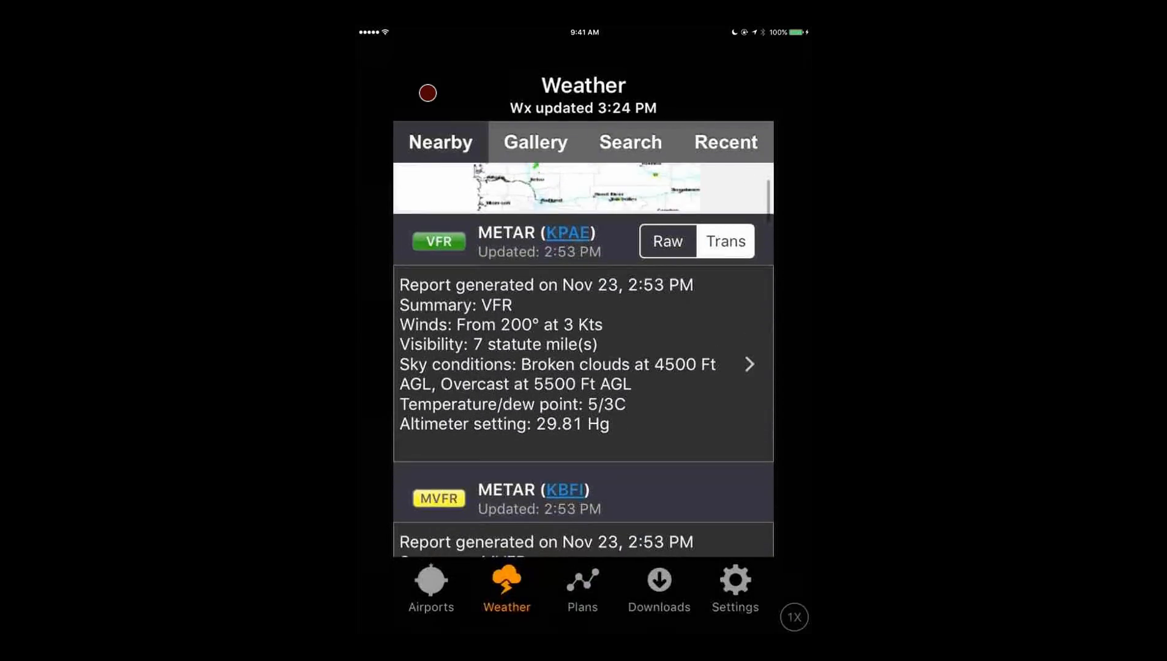
scroll(584, 360, "down", 1)
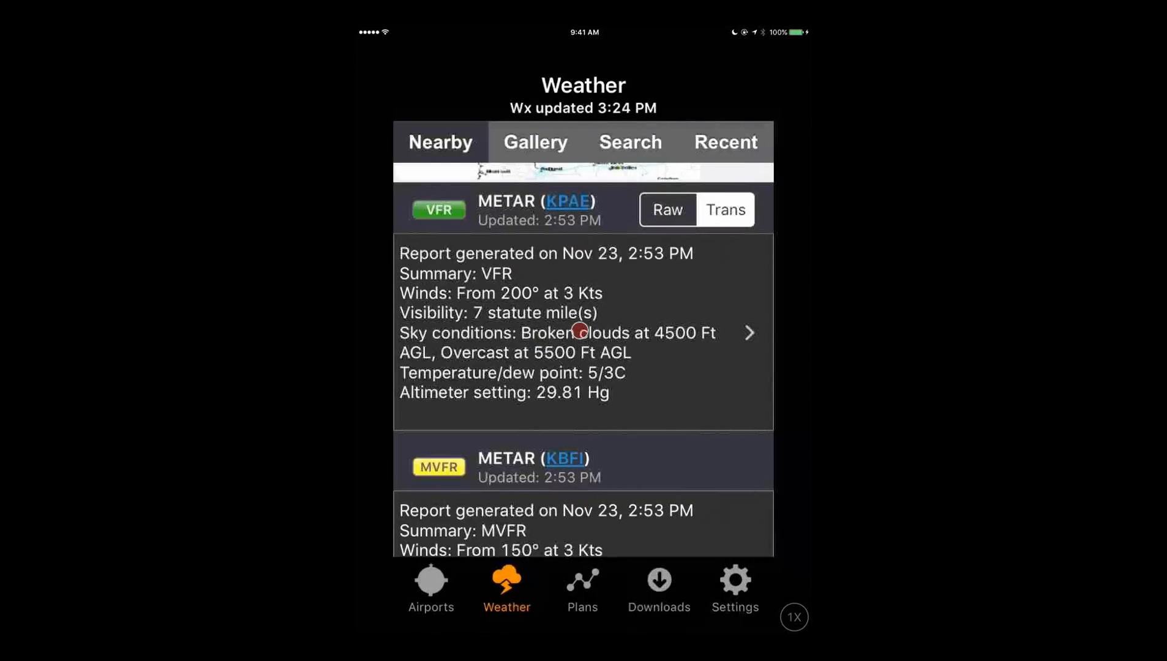
left_click(580, 331)
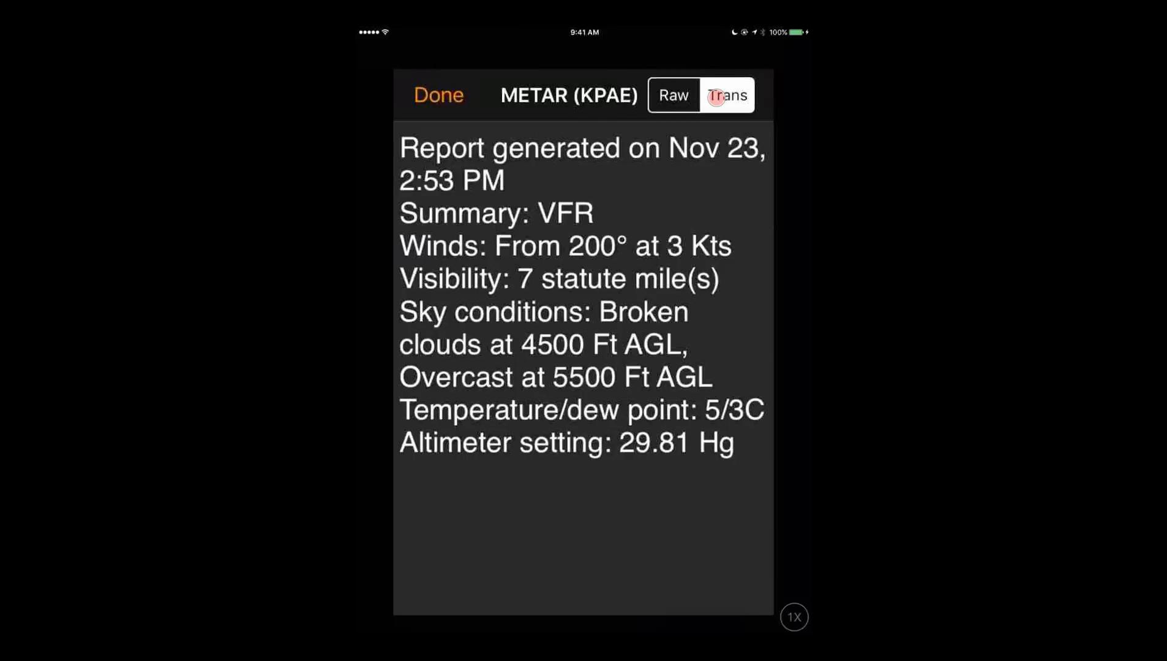
left_click(716, 97)
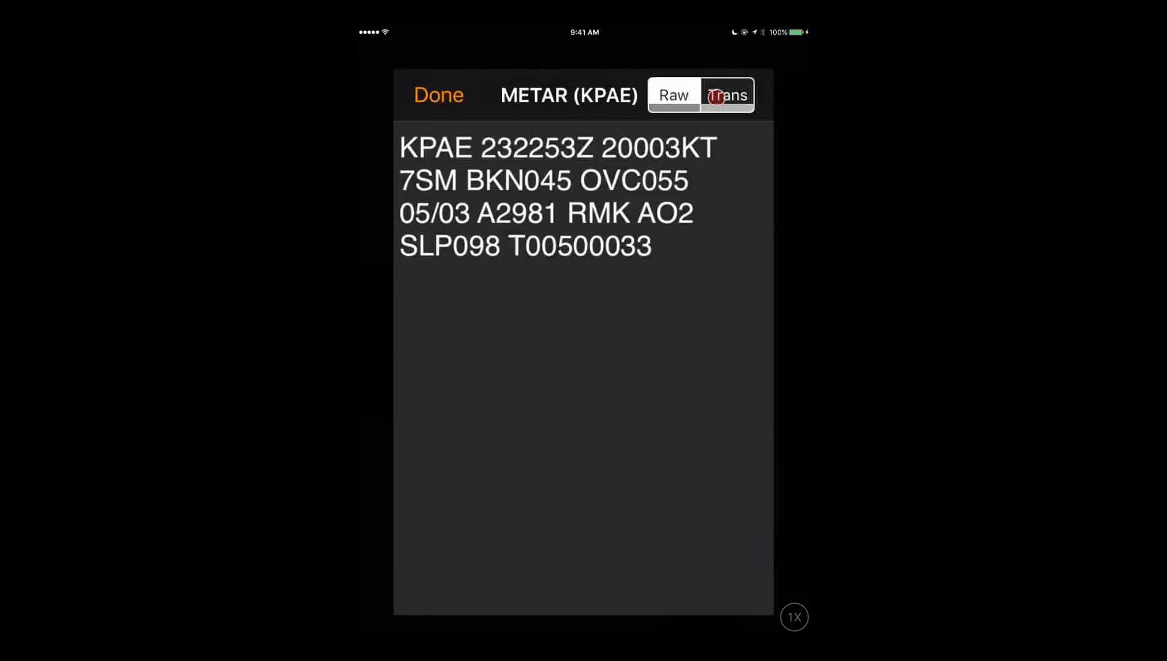
left_click(717, 98)
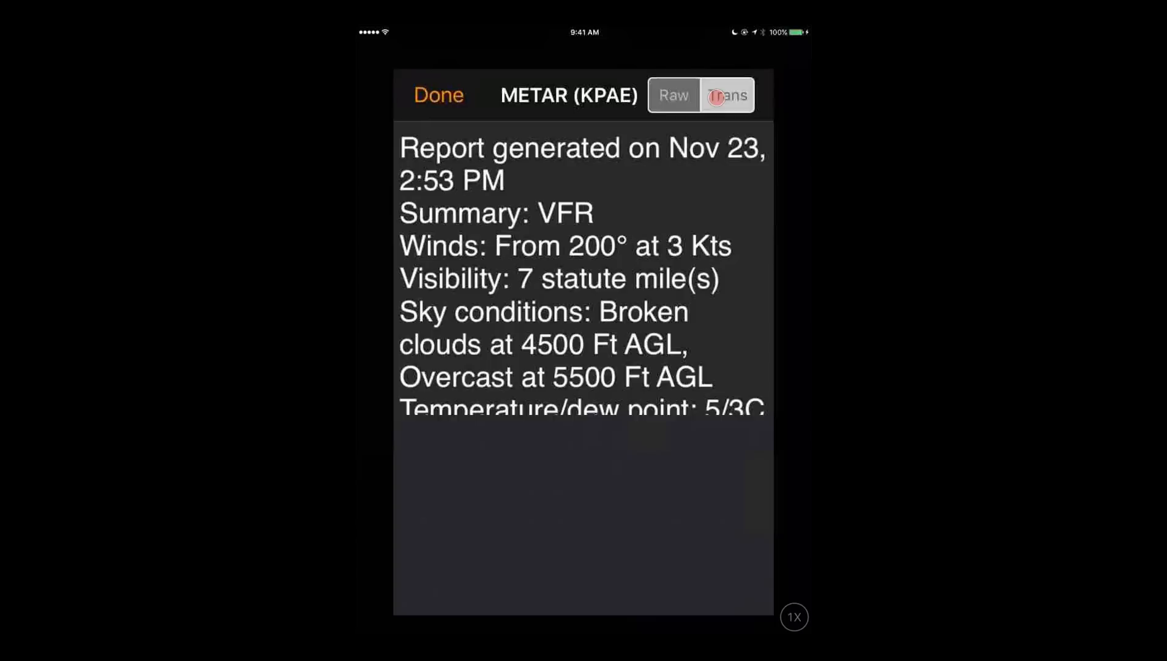
left_click(436, 95)
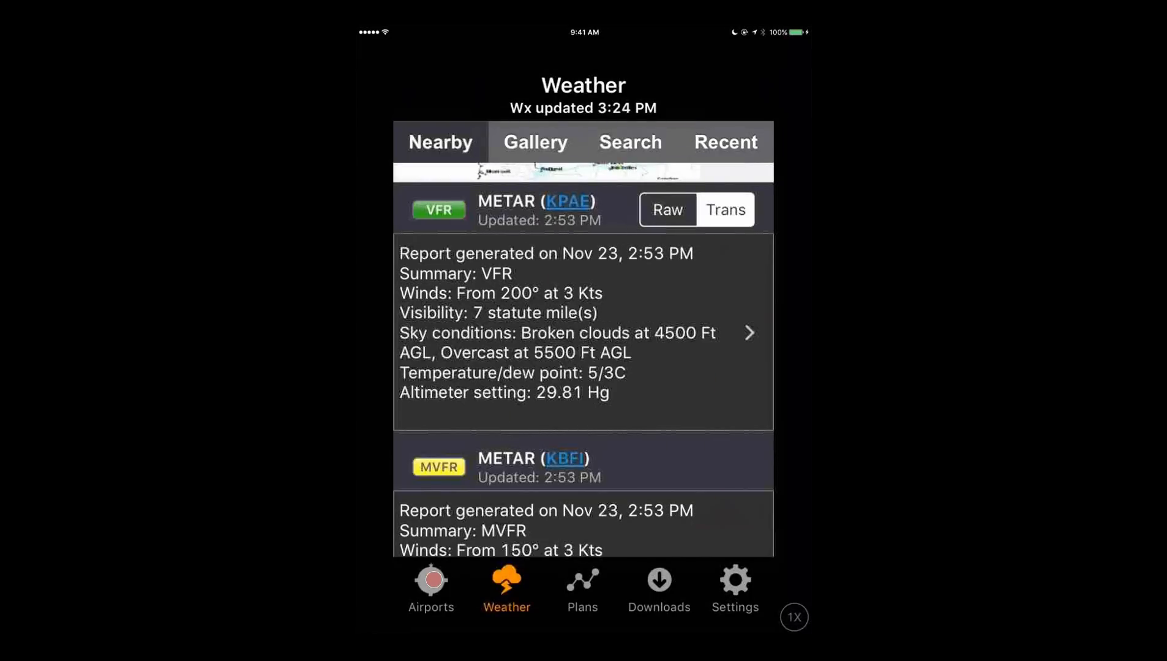
- Show the nearby airports and sort them by runway length
left_click(433, 580)
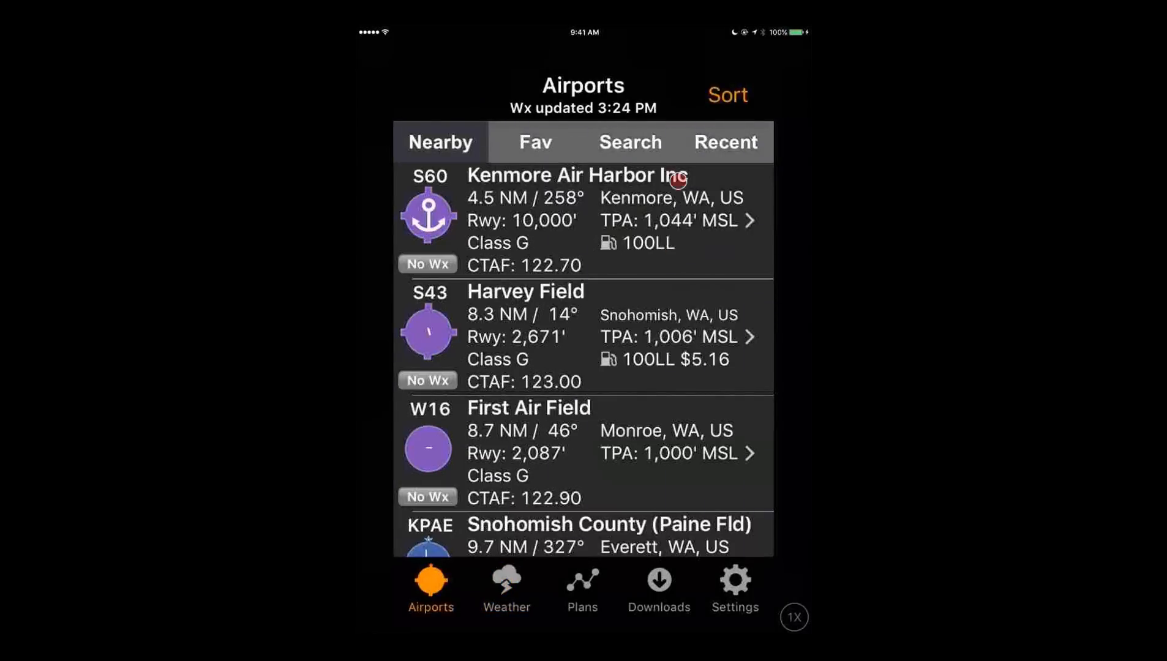
left_click(726, 95)
left_click(727, 96)
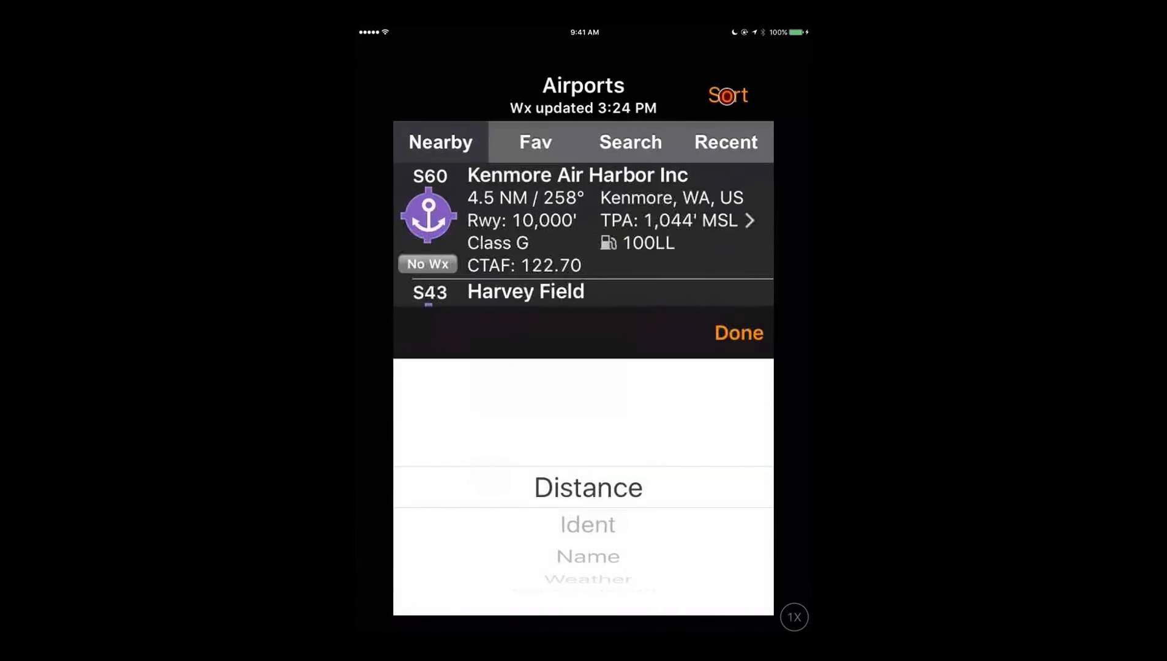
scroll(588, 488, "down", 4)
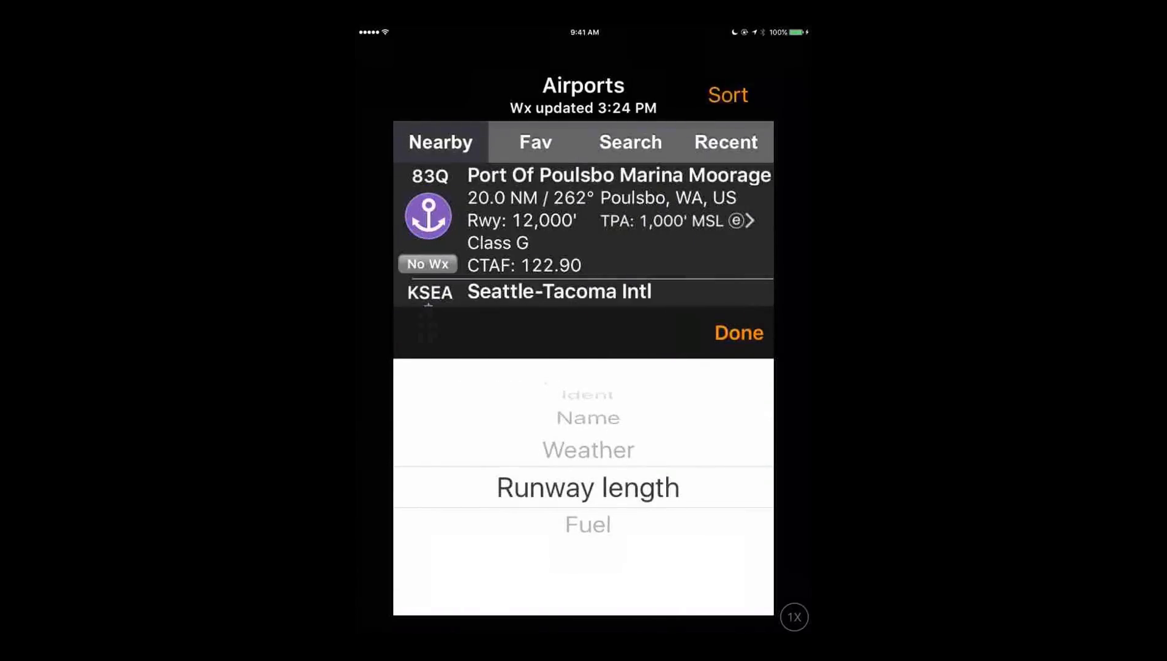
left_click(739, 333)
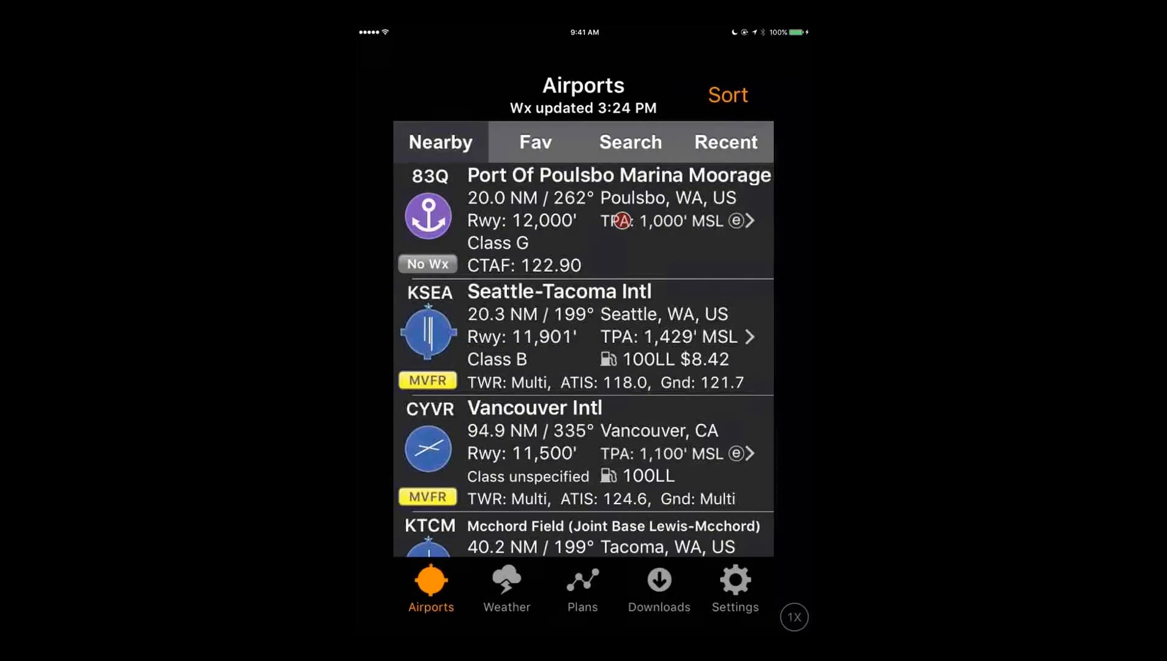
- Try sorting the nearby airports by fuel and by weather, and restore the sorting by distance
left_click(728, 95)
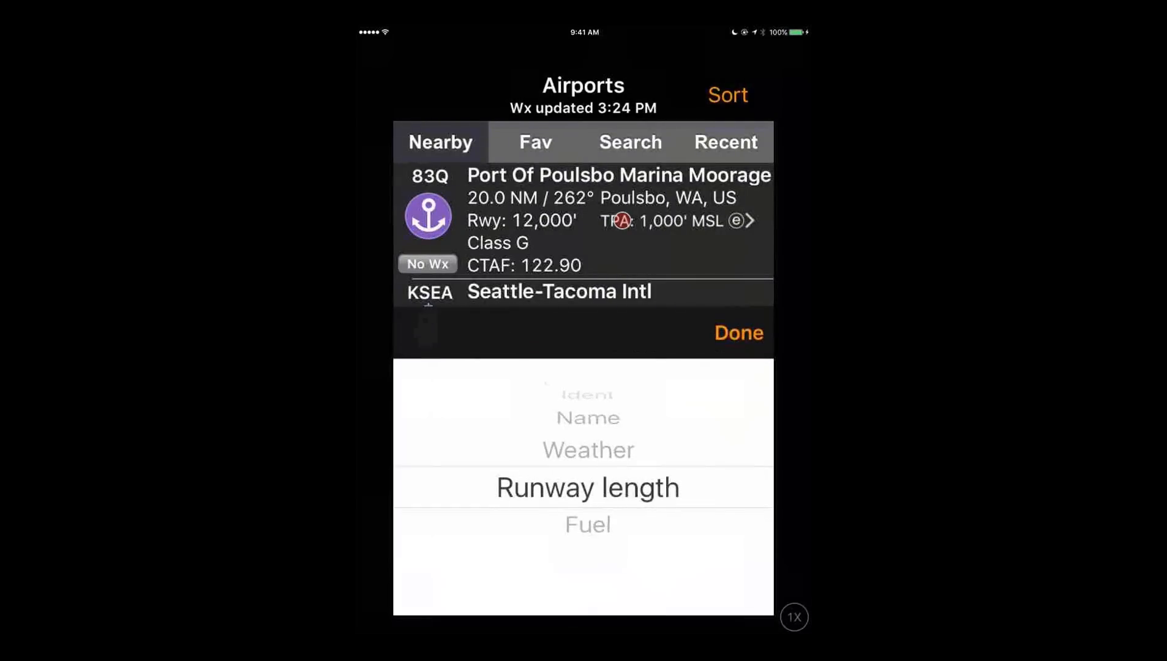
left_click(588, 525)
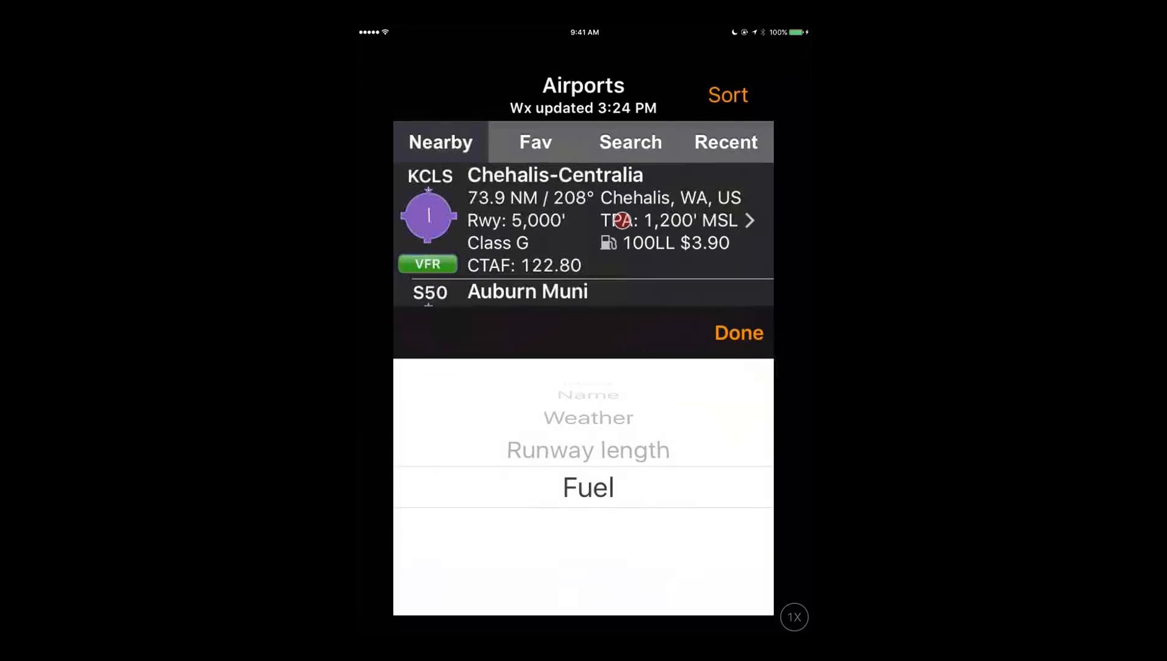
scroll(588, 488, "up", 2)
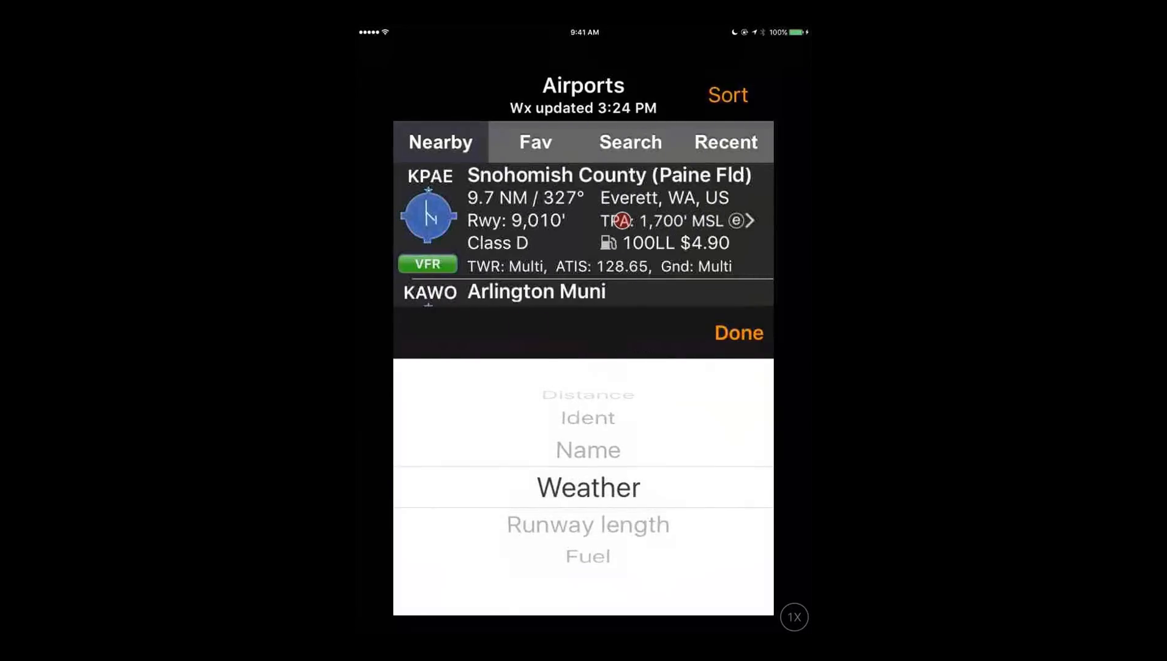
scroll(588, 488, "up", 3)
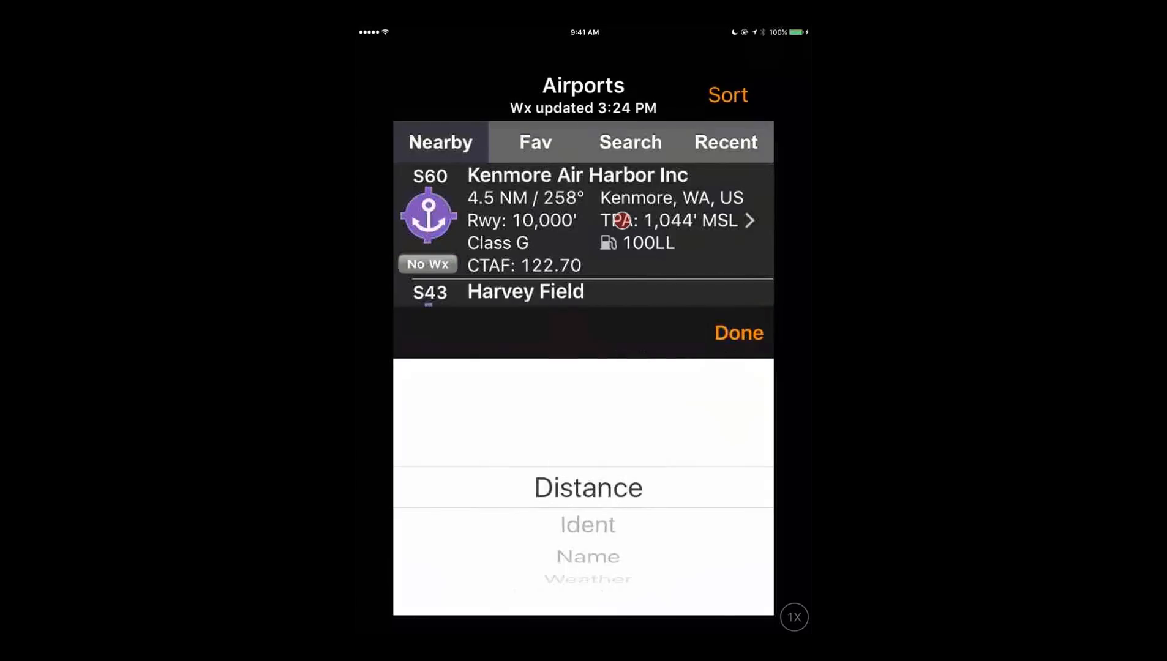
left_click(739, 332)
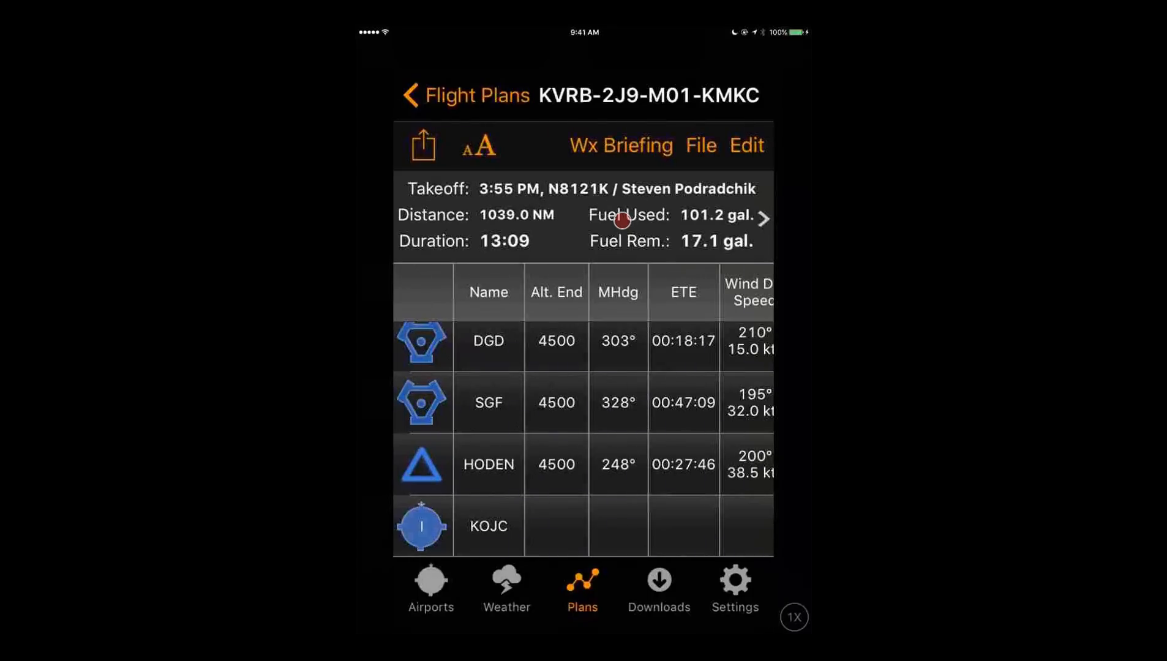
- Return to the flight plan list and set the takeoff change for recent flight plans to 01:00 in the future
left_click(475, 94)
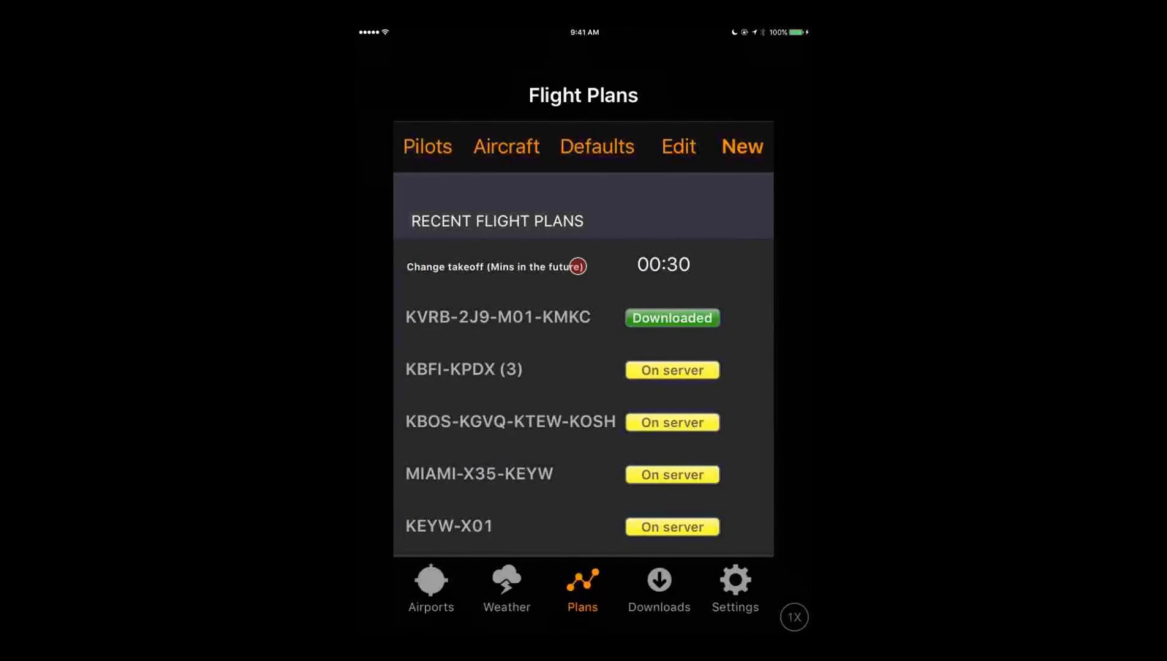
left_click(577, 267)
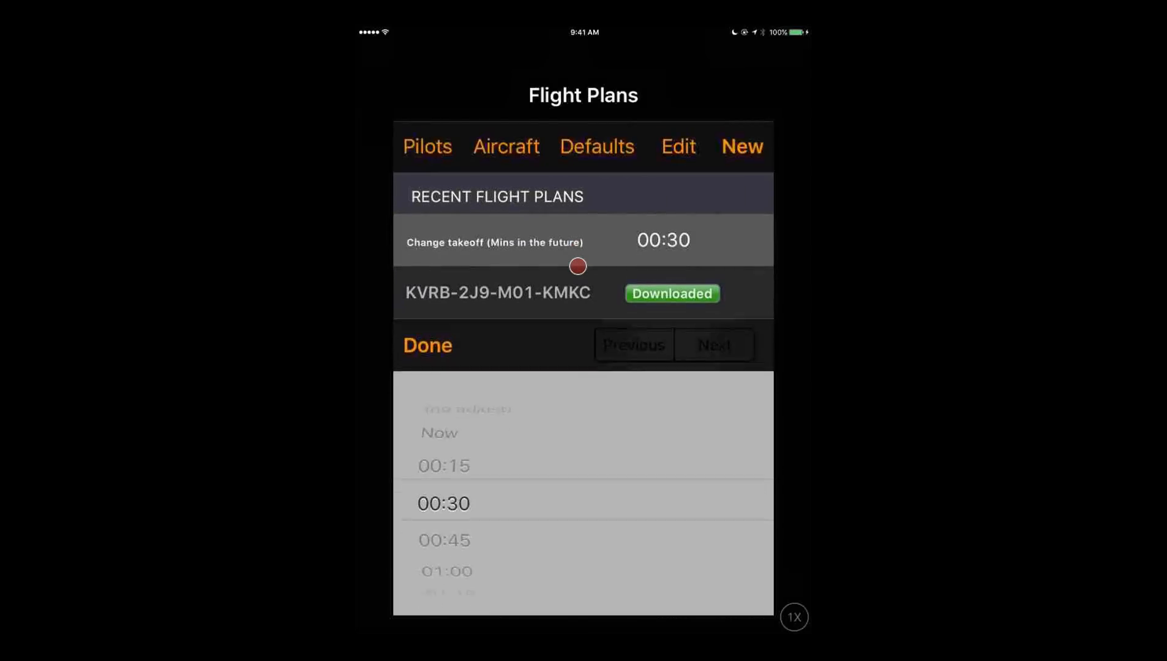
scroll(584, 487, "down", 2)
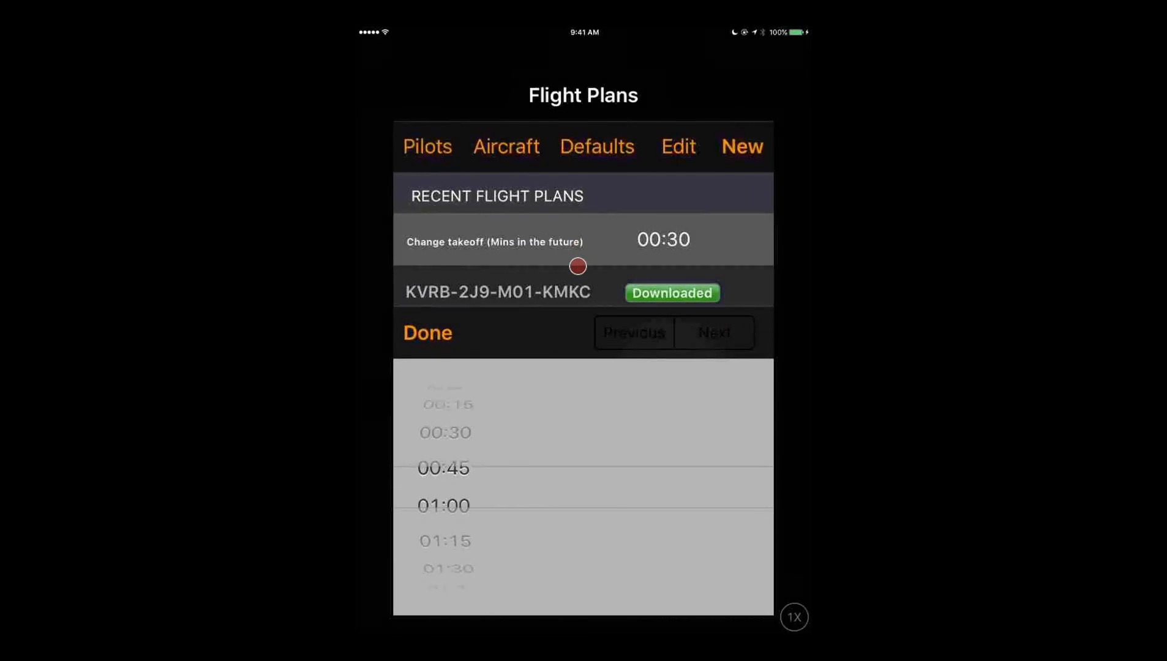
left_click(427, 333)
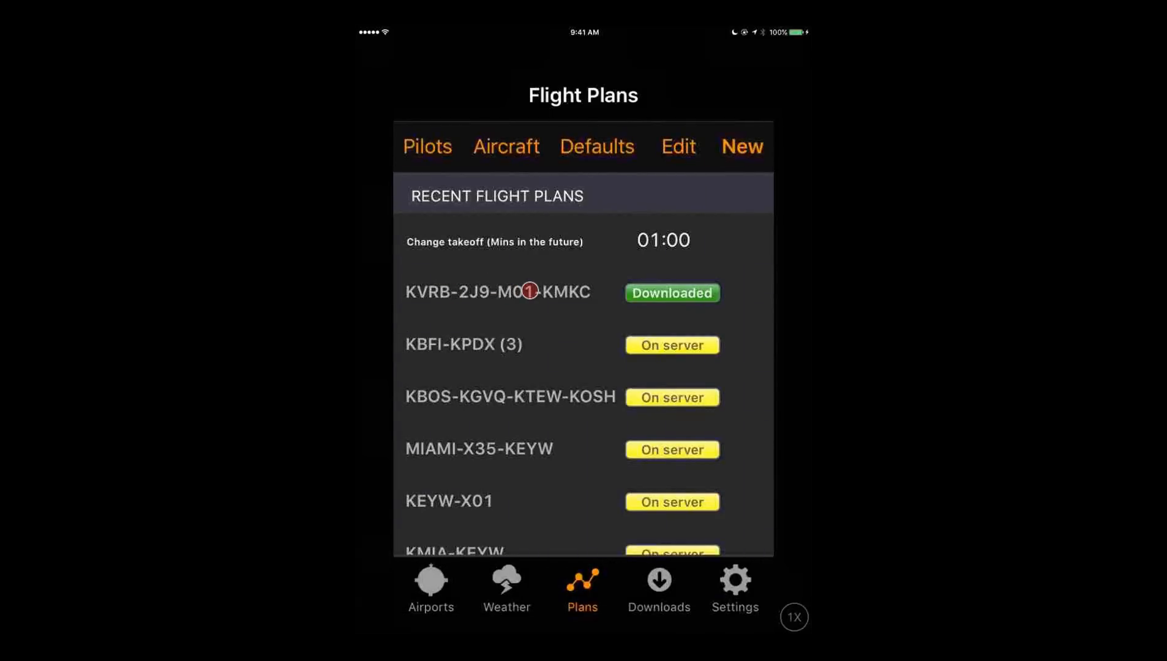
- Open the downloaded KVRB-2J9-M01-KMKC plan and look across its nav log columns through wind direction and speed
left_click(530, 291)
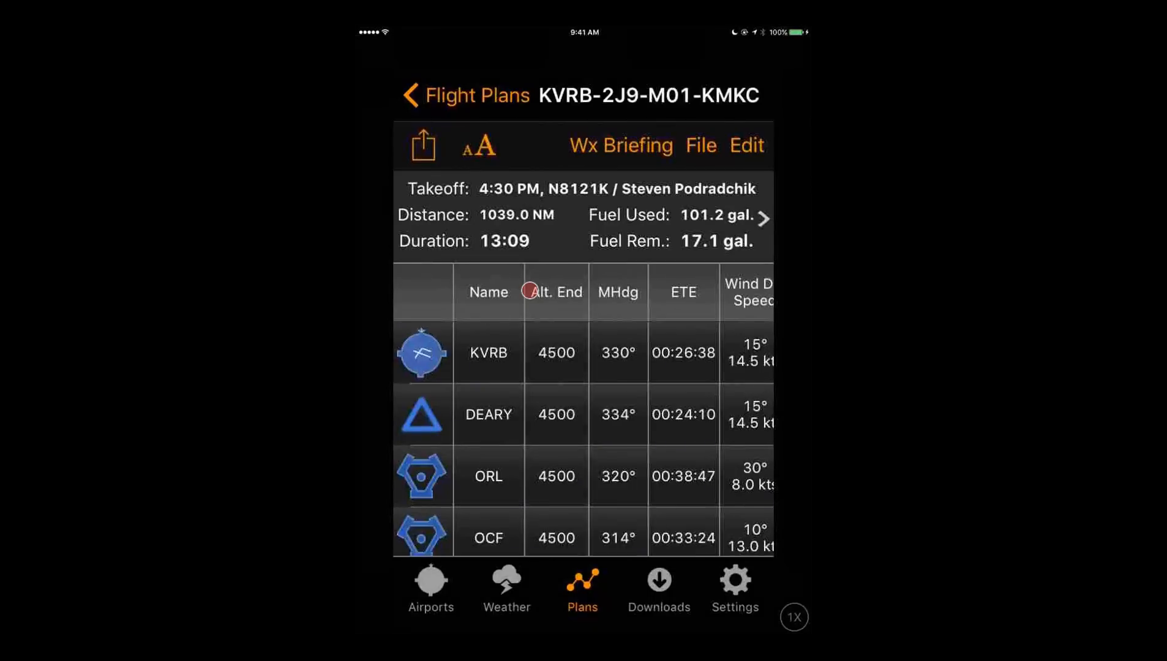
left_click_drag(530, 291, 397, 292)
left_click_drag(423, 353, 535, 353)
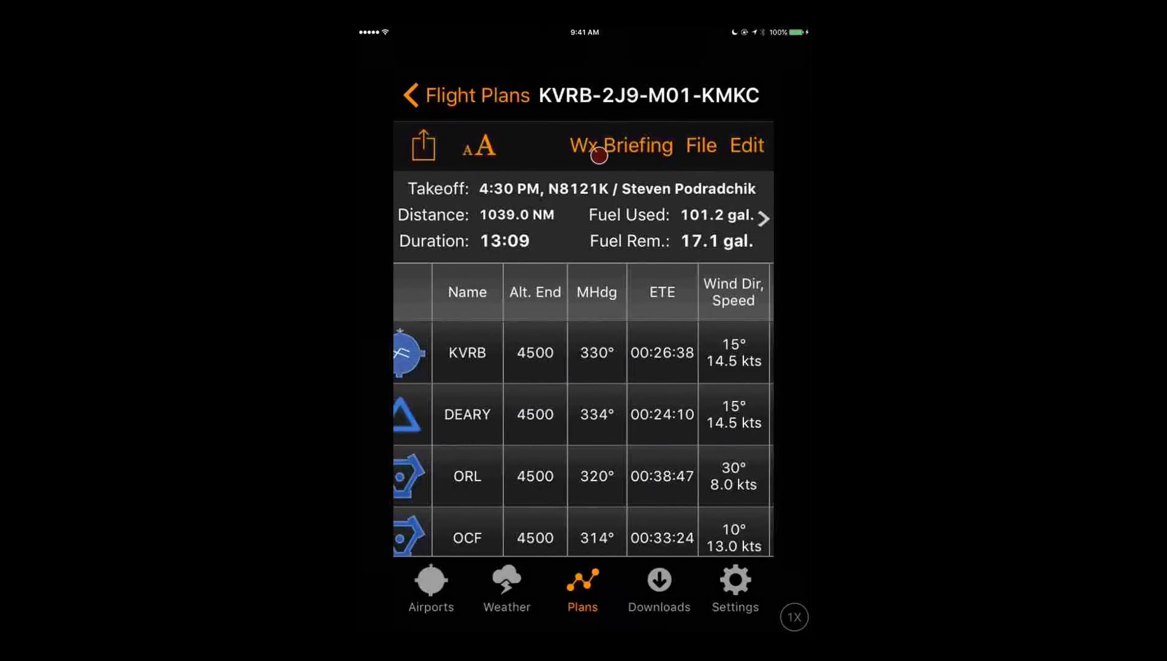
- Read the Lockheed Martin weather briefing for the KVRB-2J9-M01-KMKC plan and return to the nav log
left_click(616, 147)
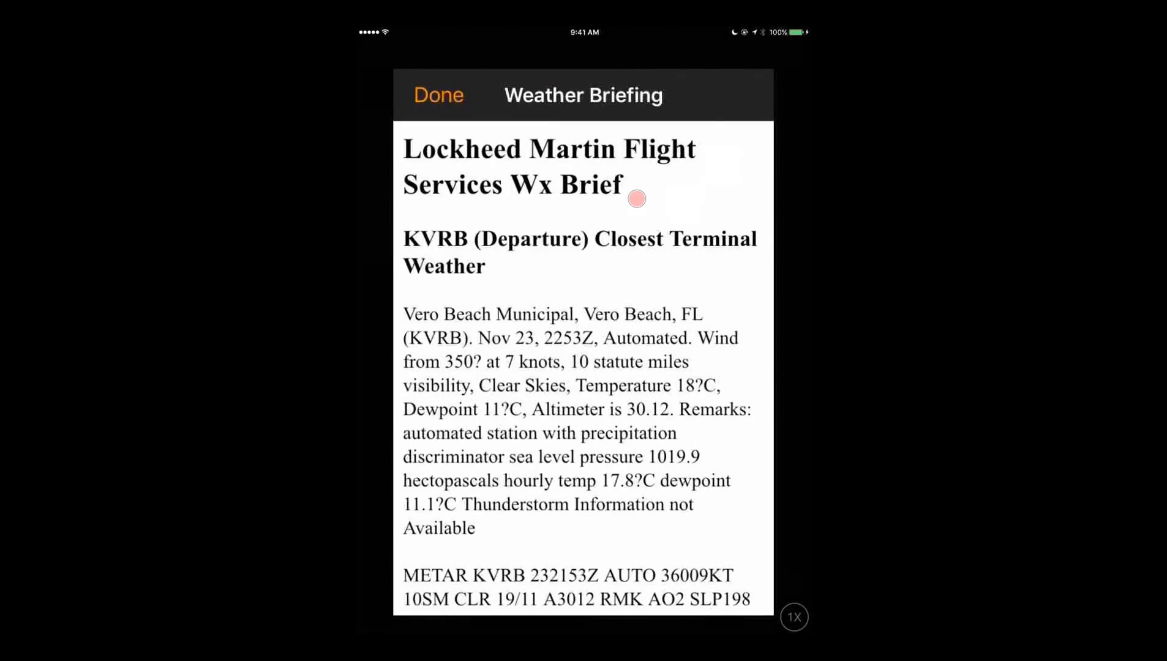
scroll(636, 198, "down", 5)
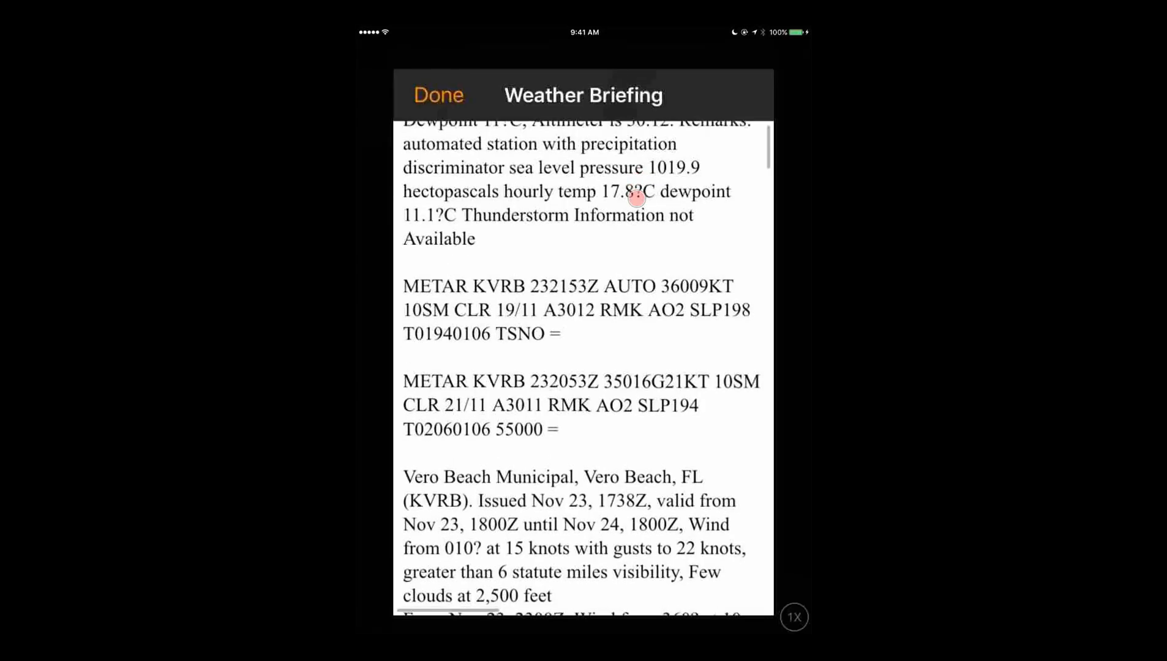
scroll(636, 198, "down", 4)
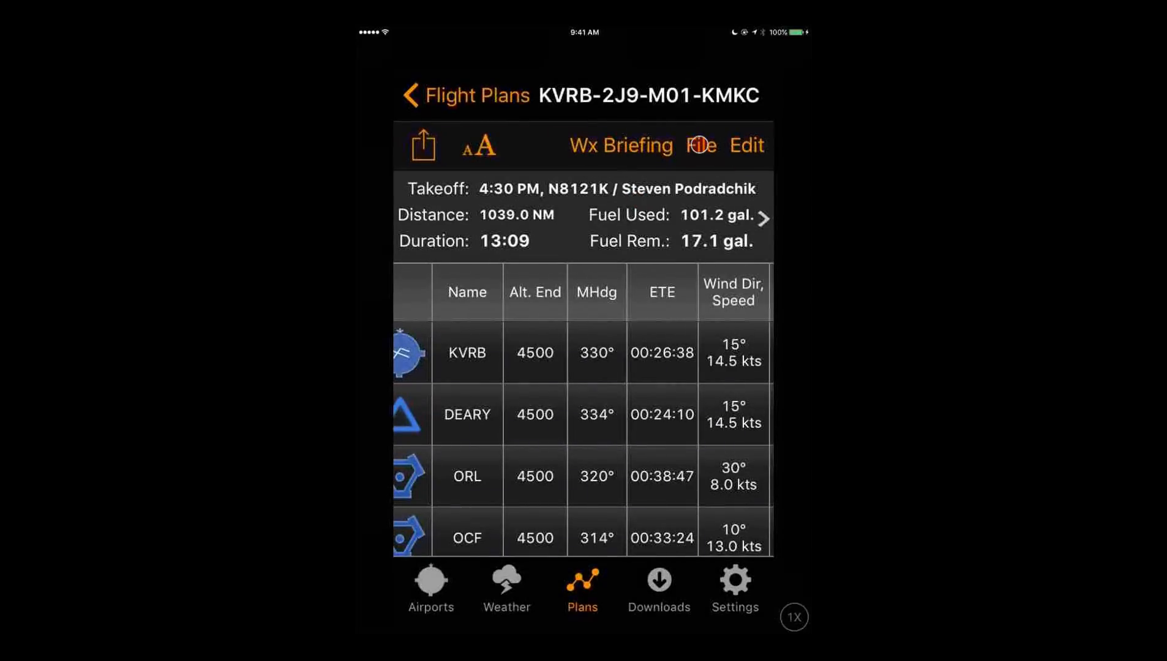
- Review the FAA flight plan form for the KVRB-2J9-M01-KMKC plan and try to file it as VFR
left_click(700, 145)
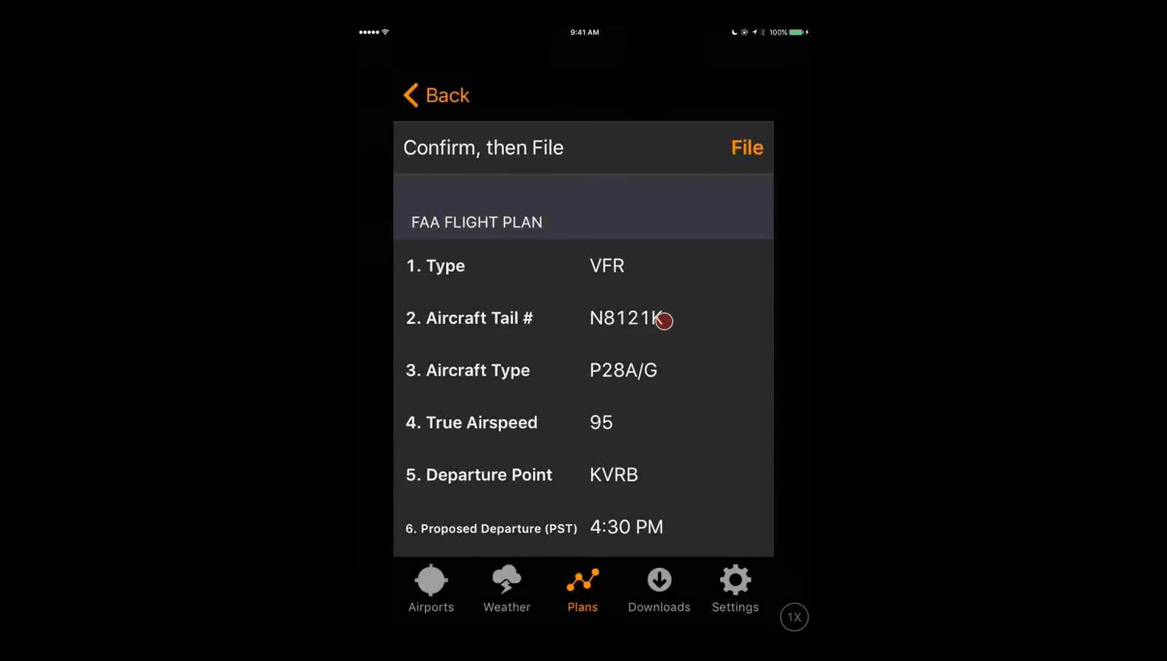
scroll(664, 321, "down", 5)
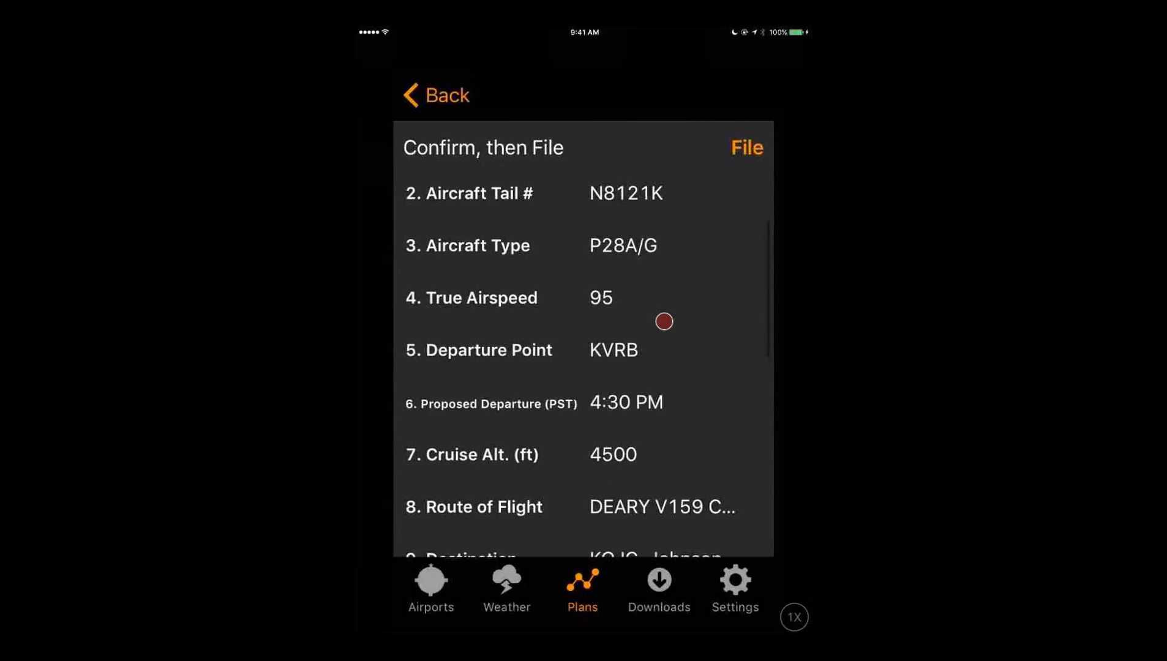
scroll(663, 320, "up", 3)
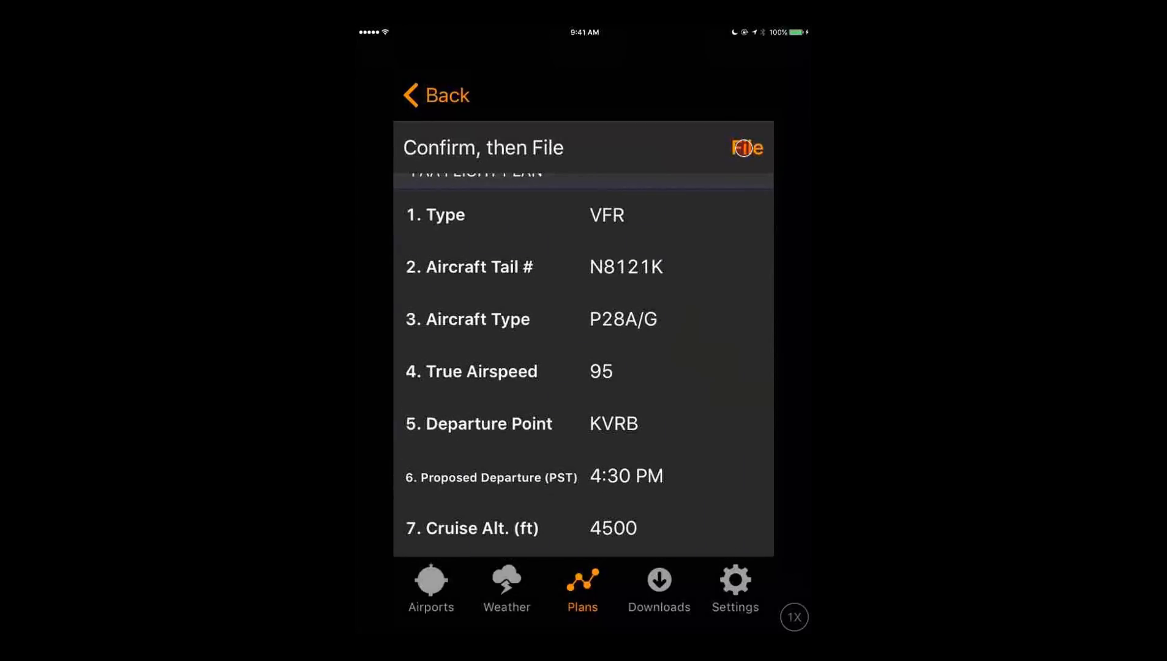
left_click(743, 148)
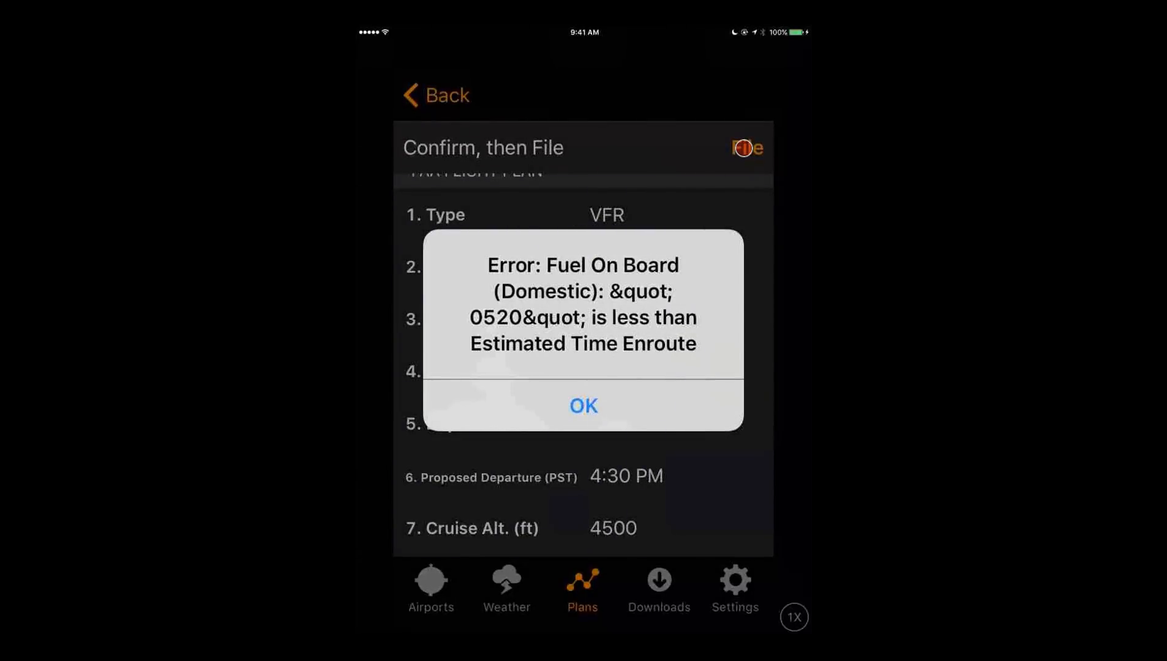
key("Return")
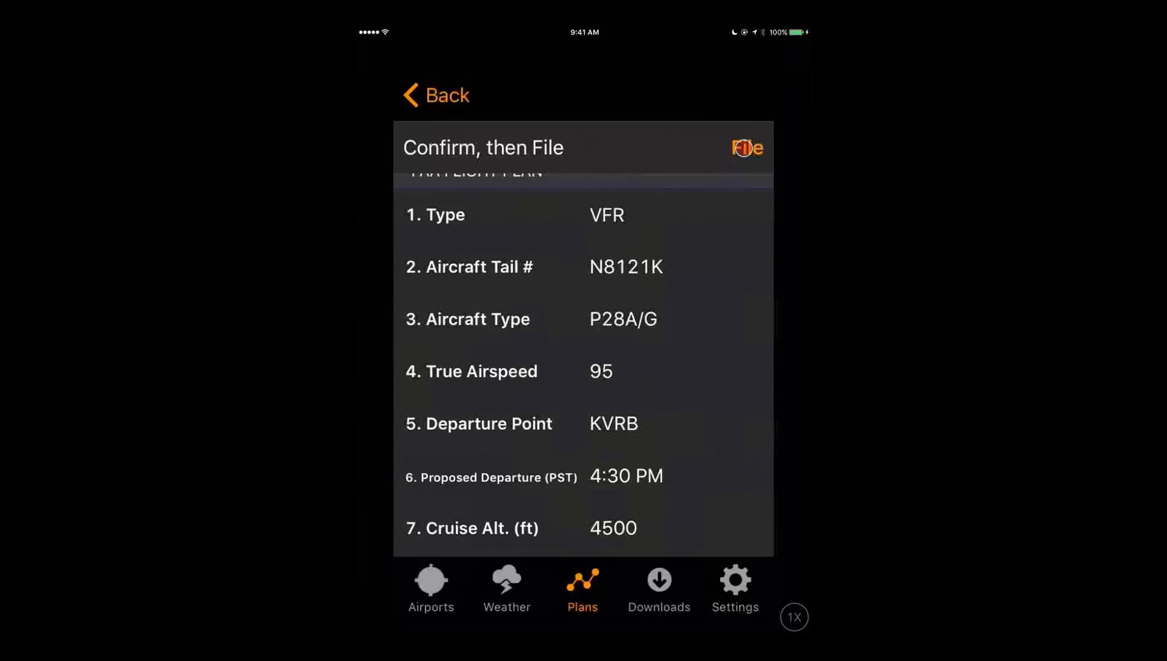
left_click(743, 148)
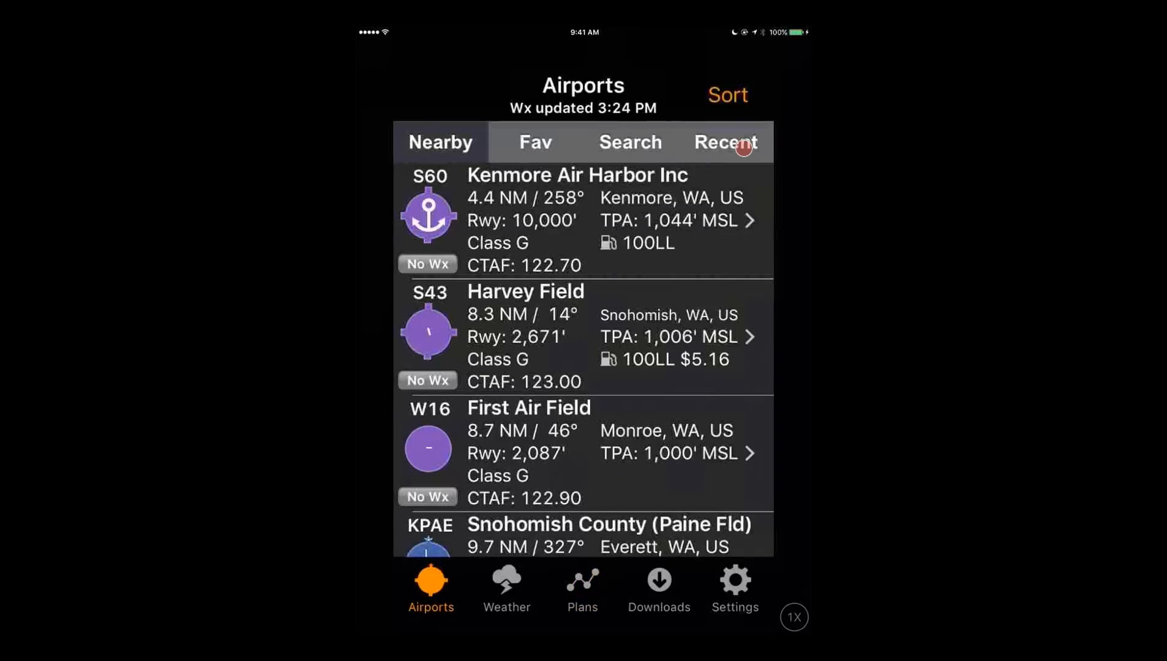
- Open KPAE from the nearby airports, look through its general information and communications, and bring up the ASOS/AWOS phone call without placing it
scroll(583, 360, "down", 2)
left_click(583, 448)
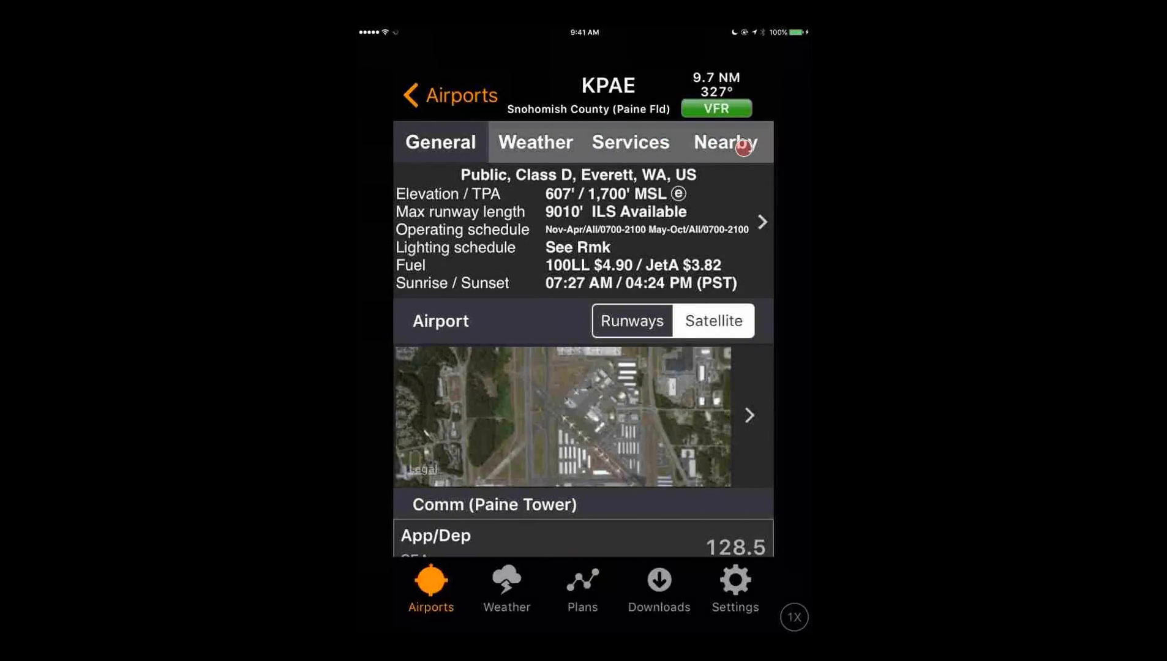
scroll(583, 360, "down", 3)
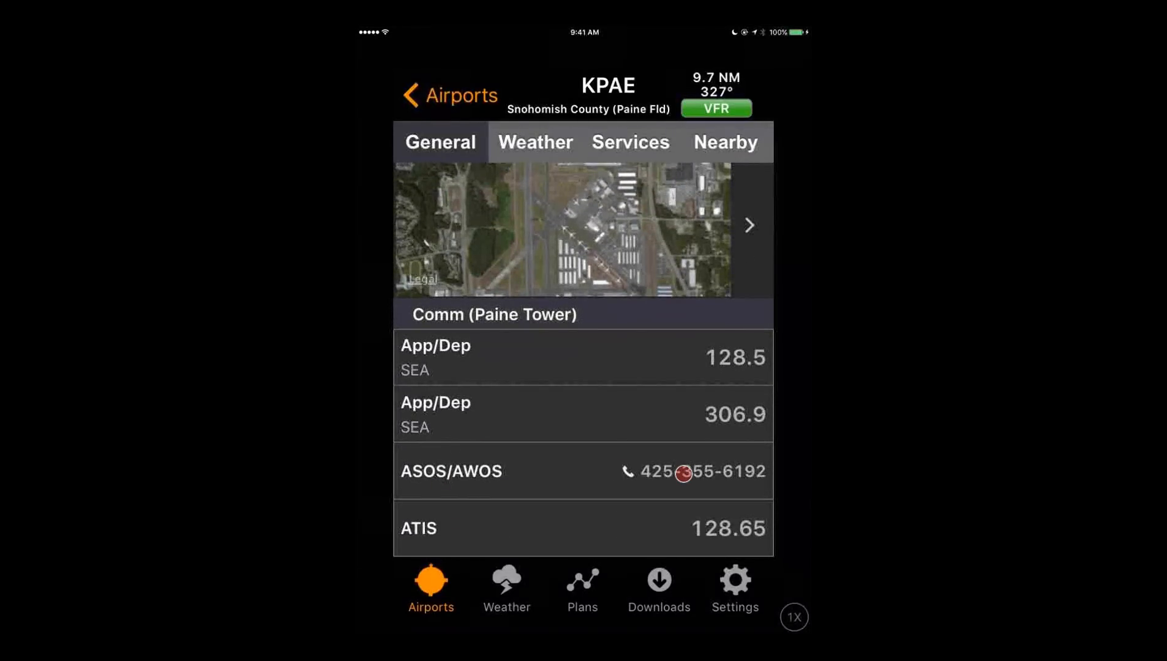
left_click(683, 473)
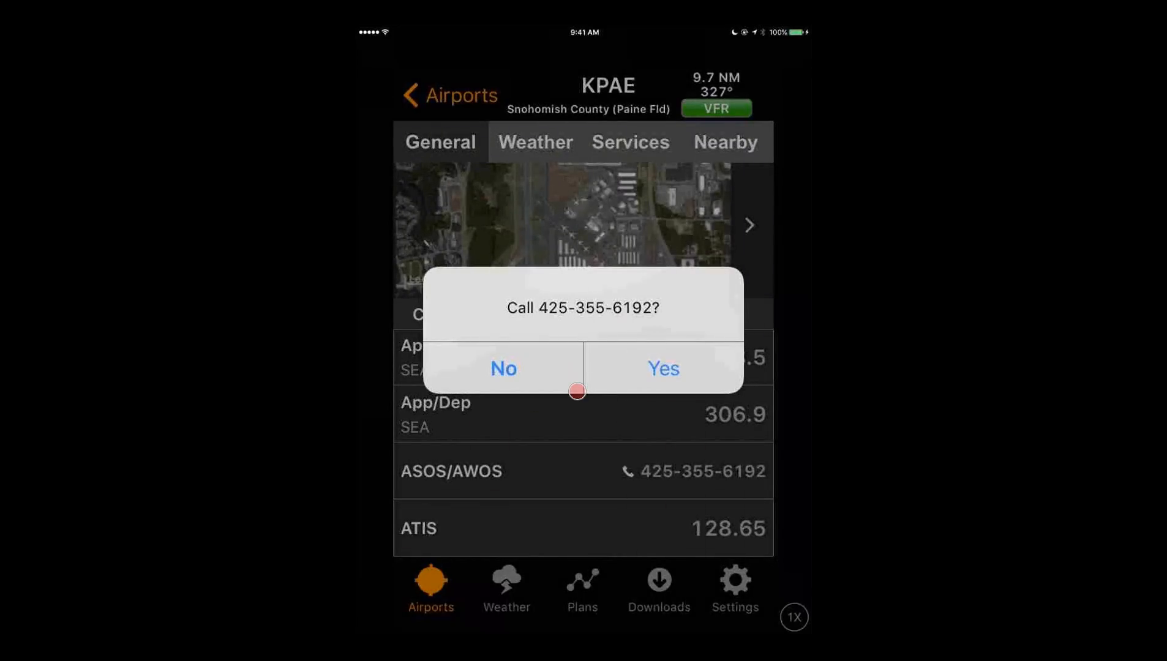
left_click(577, 388)
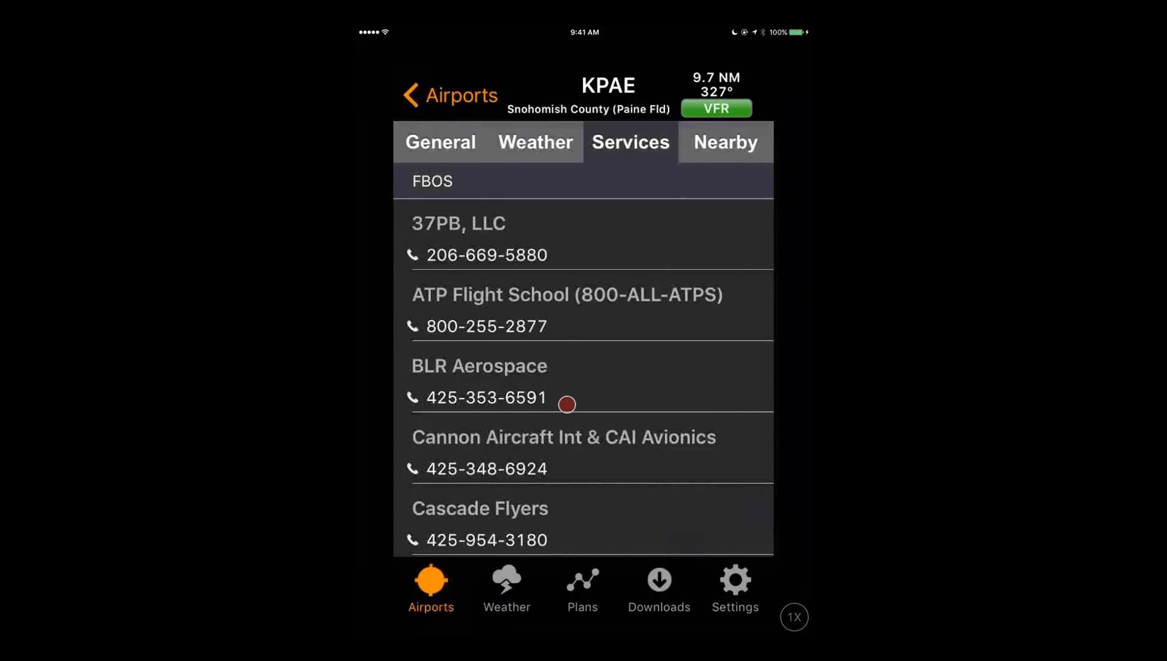
- In KPAE's FBO services, submit a JET-A price update for Castle and Cooke Aviation, and bring up its phone call without placing it
scroll(567, 404, "down", 5)
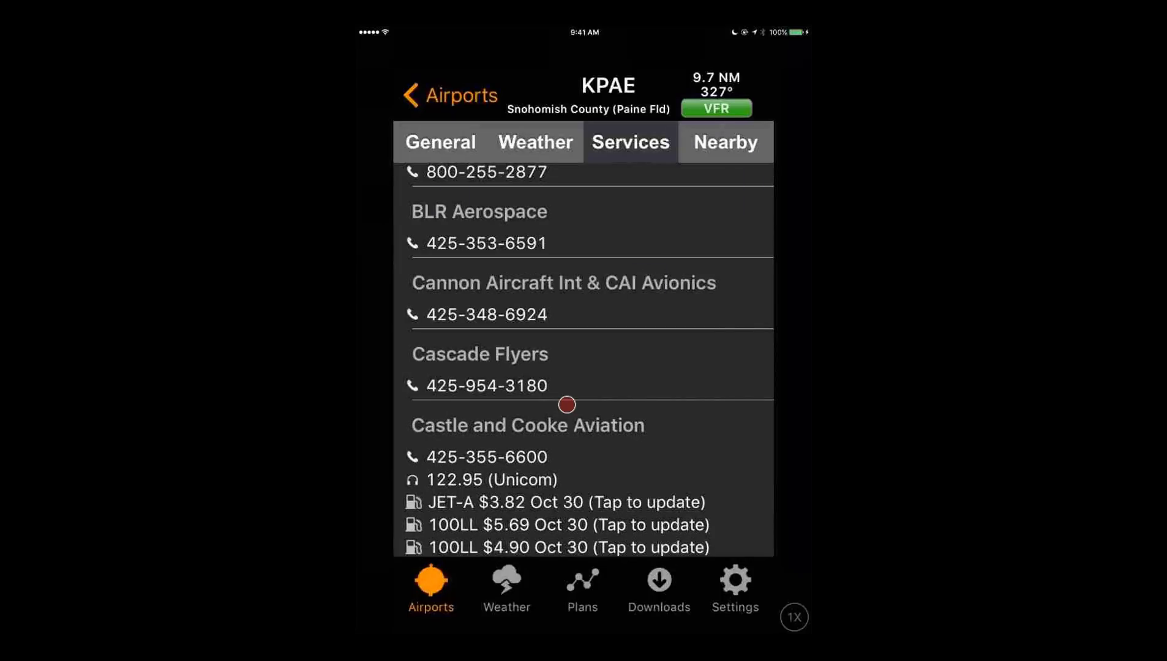
scroll(567, 404, "down", 3)
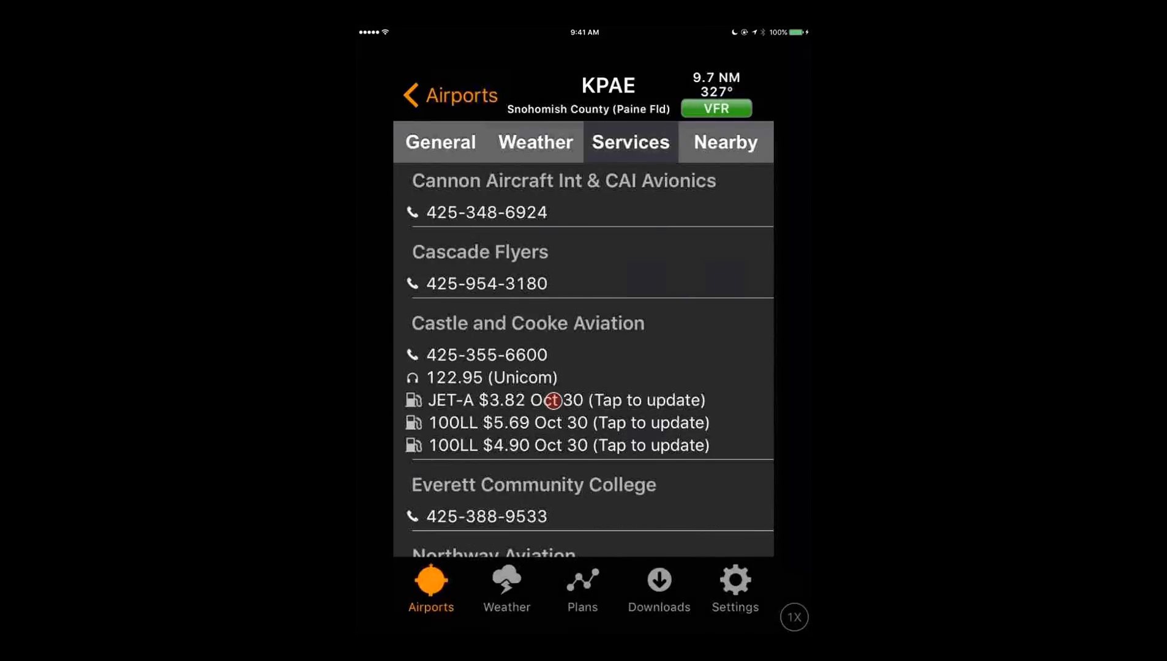
left_click(552, 400)
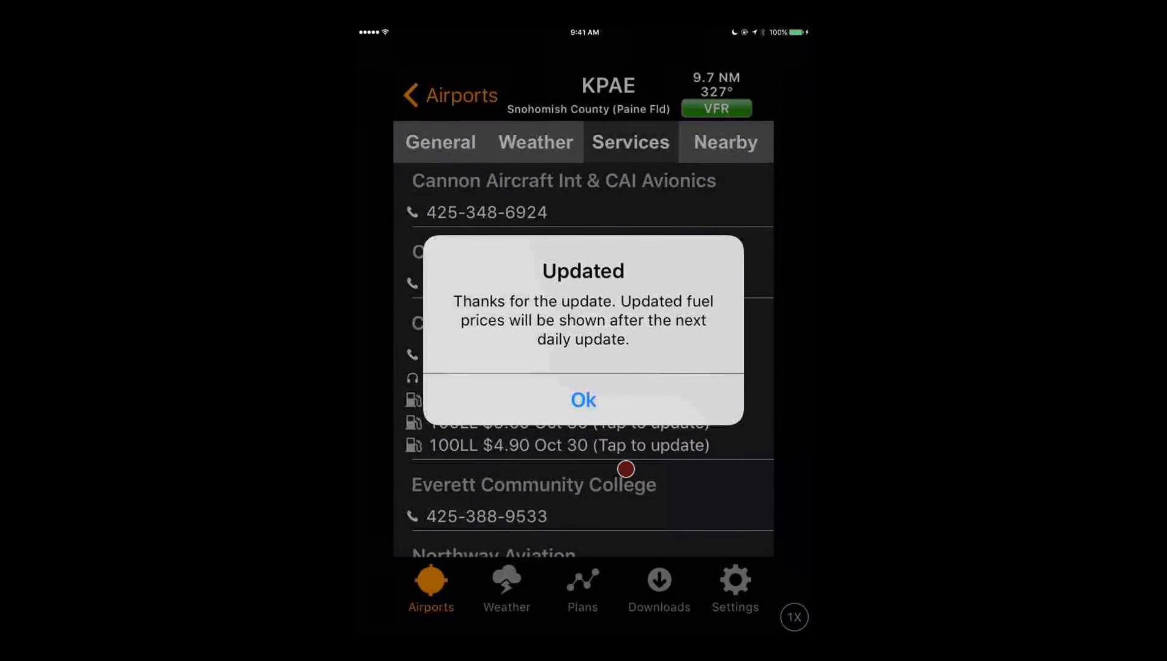
left_click(583, 400)
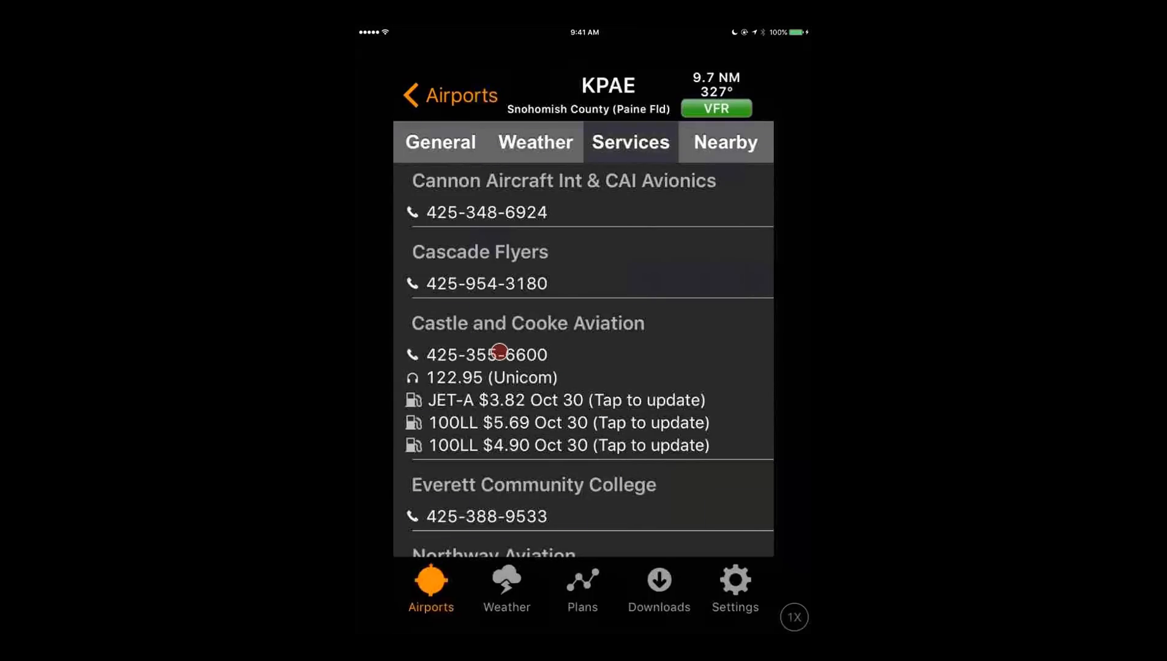
left_click(499, 352)
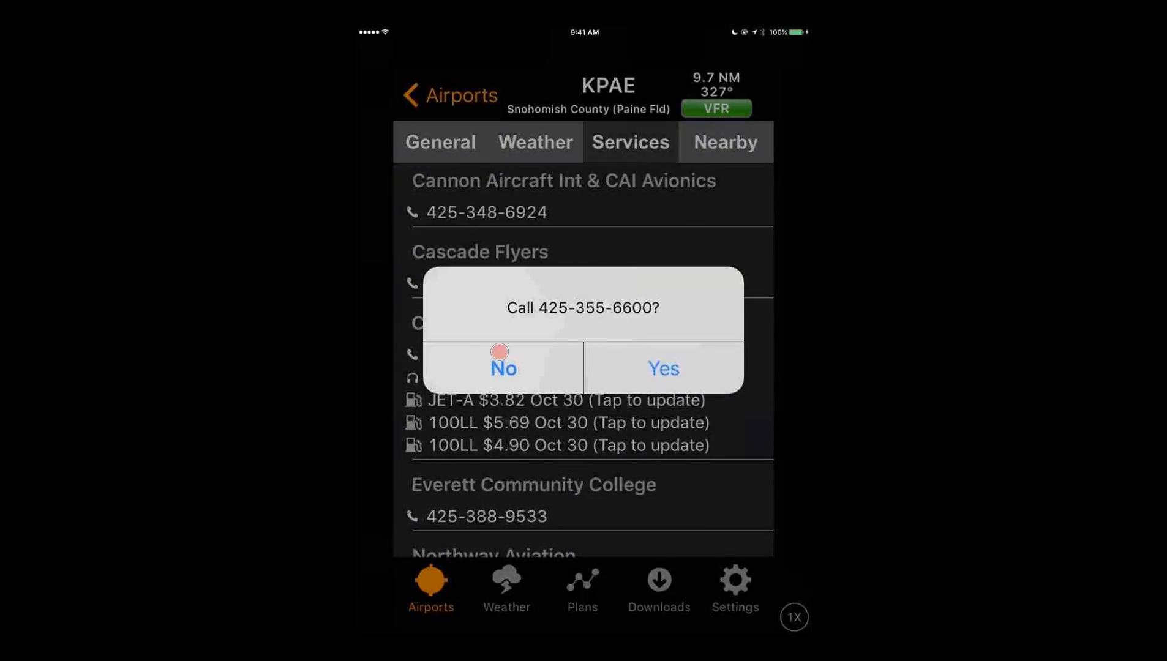
left_click(527, 365)
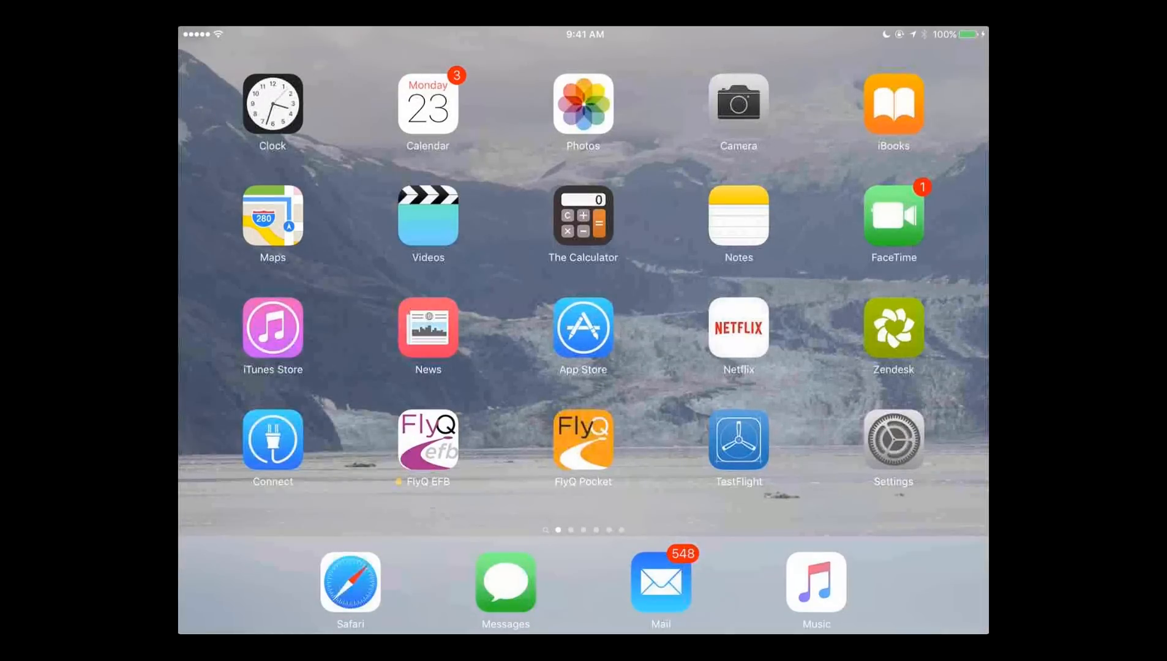
- Switch to FlyQ EFB, return from the current plan to the plan list and open the KVRB-2J9-M01-KMKC plan from the server
left_click(428, 440)
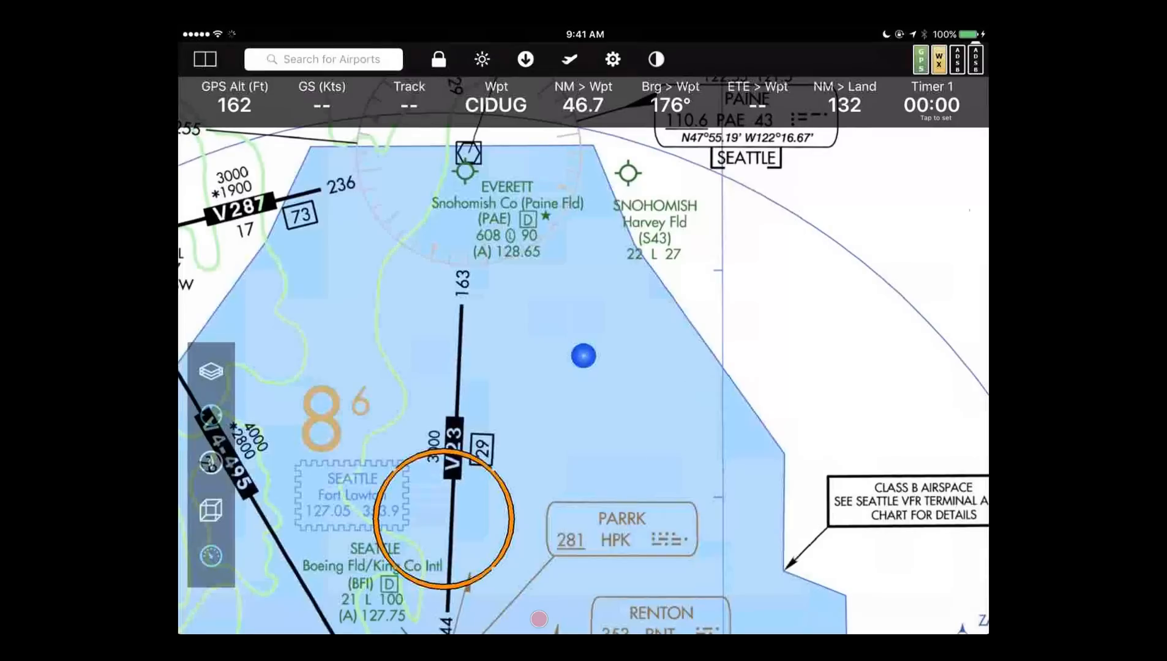
left_click_drag(584, 392, 527, 234)
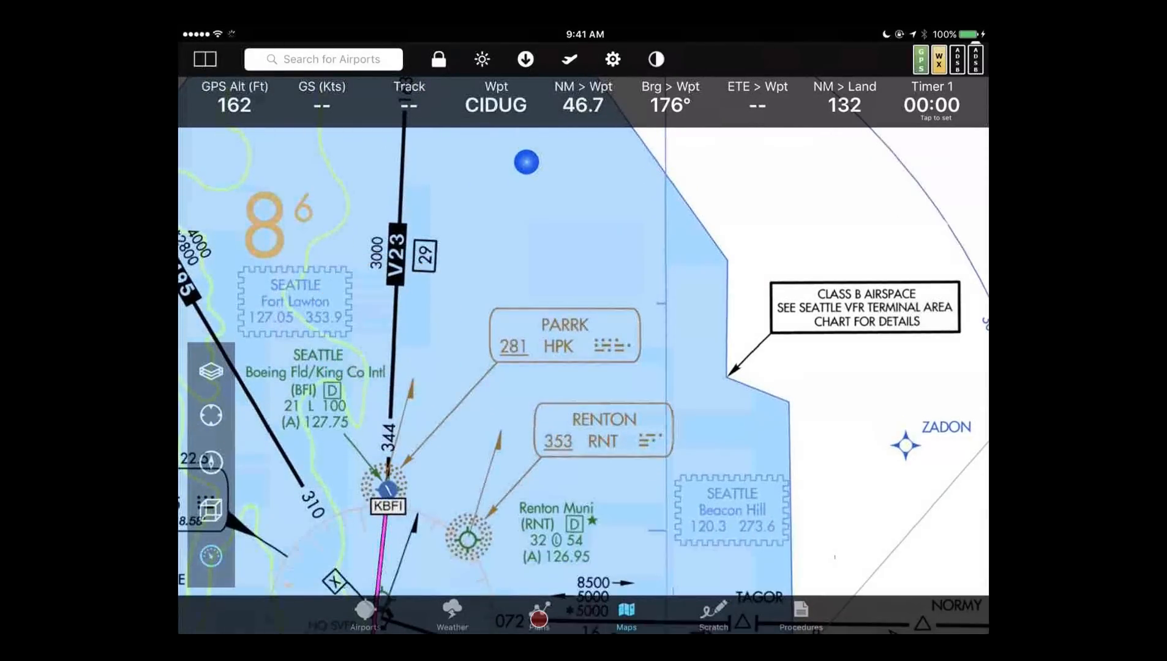
left_click(538, 619)
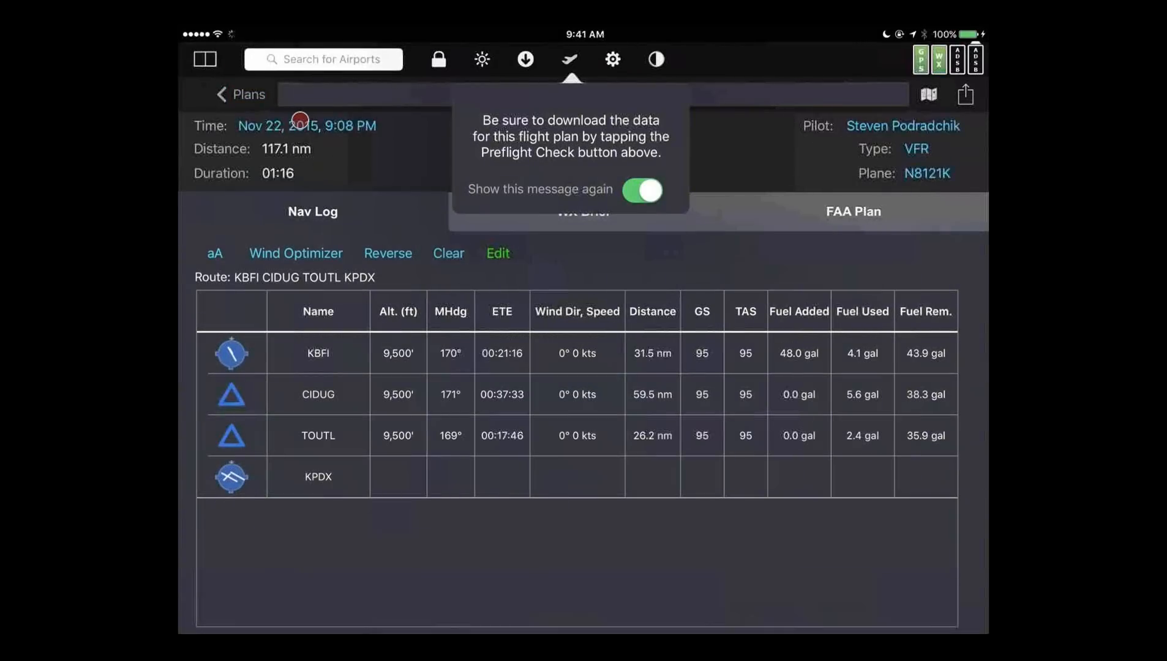
left_click(300, 119)
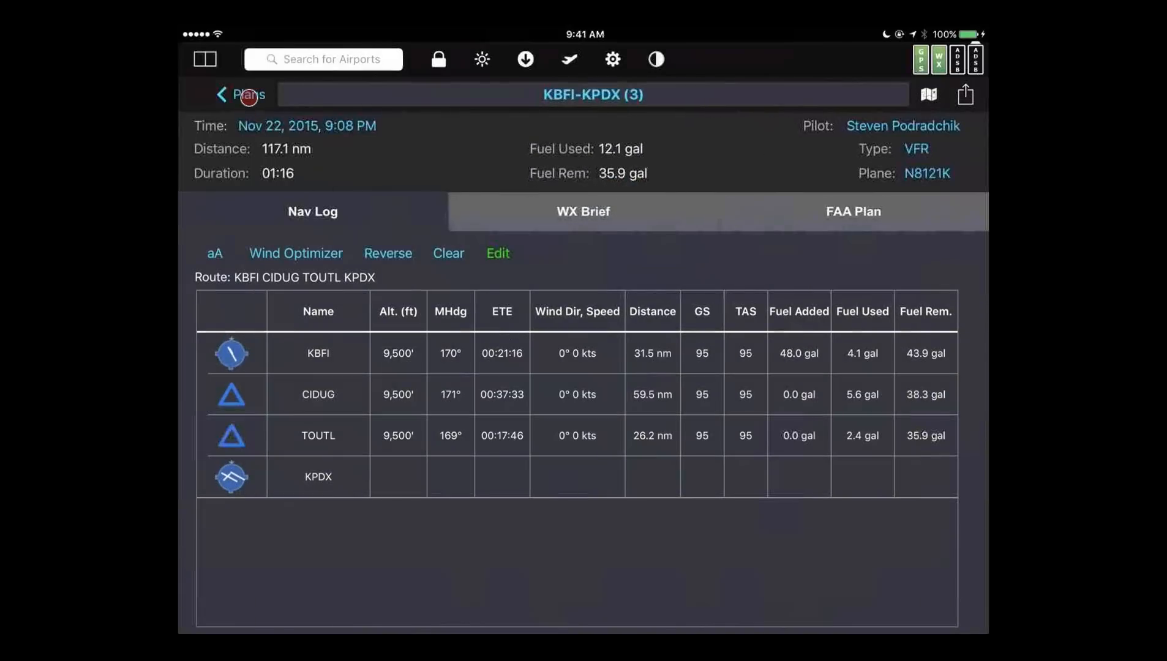
left_click(248, 95)
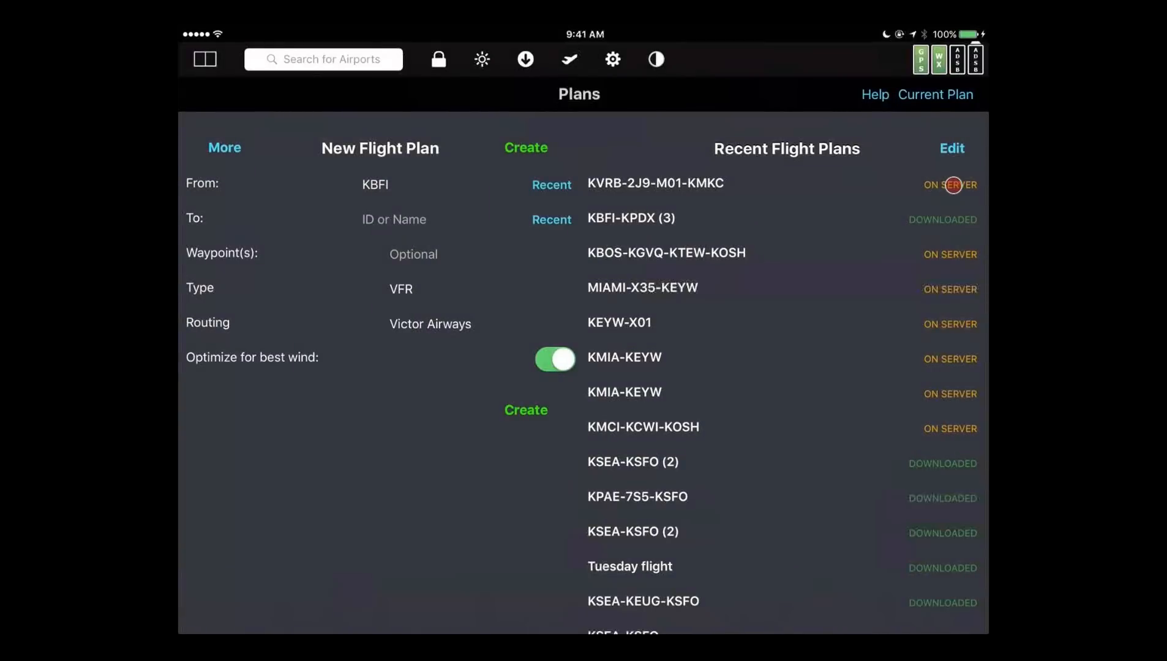
left_click(953, 185)
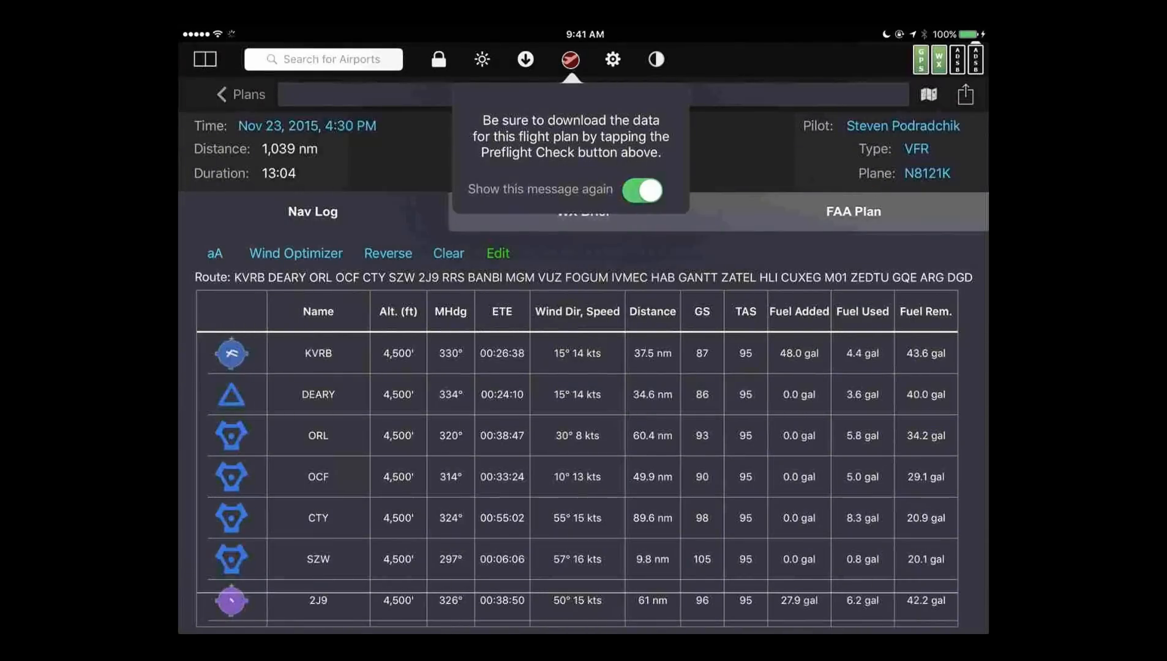
- Run the preflight check for the KVRB-2J9-M01-KMKC plan and review which data downloads it requires
left_click(570, 59)
left_click(570, 60)
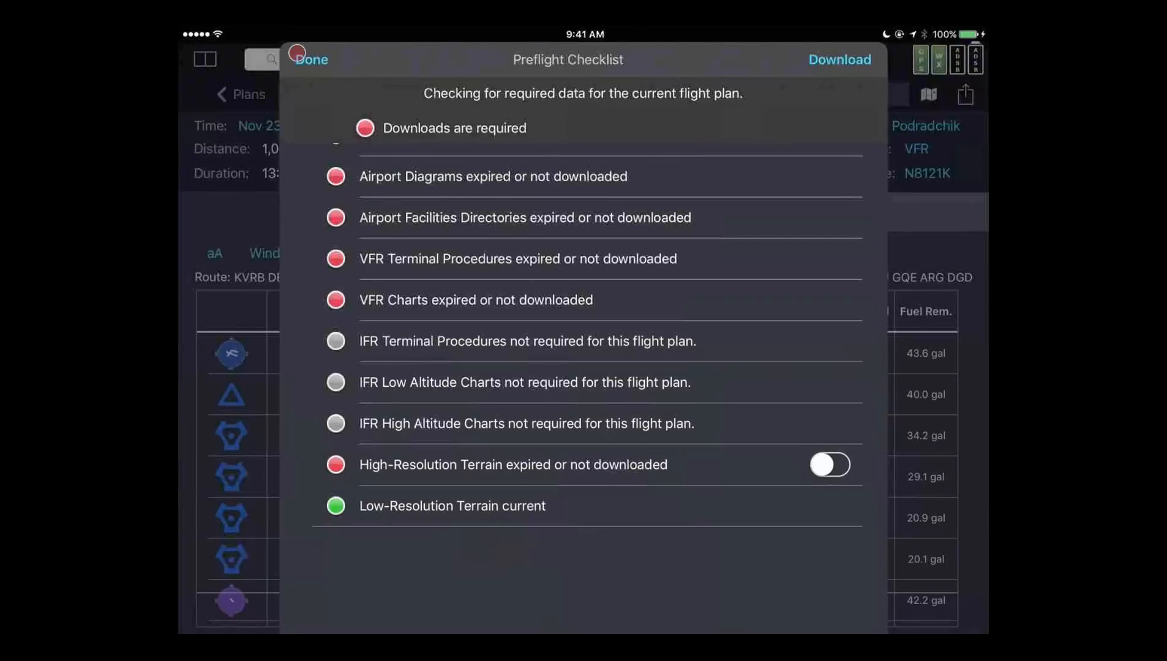
left_click(304, 60)
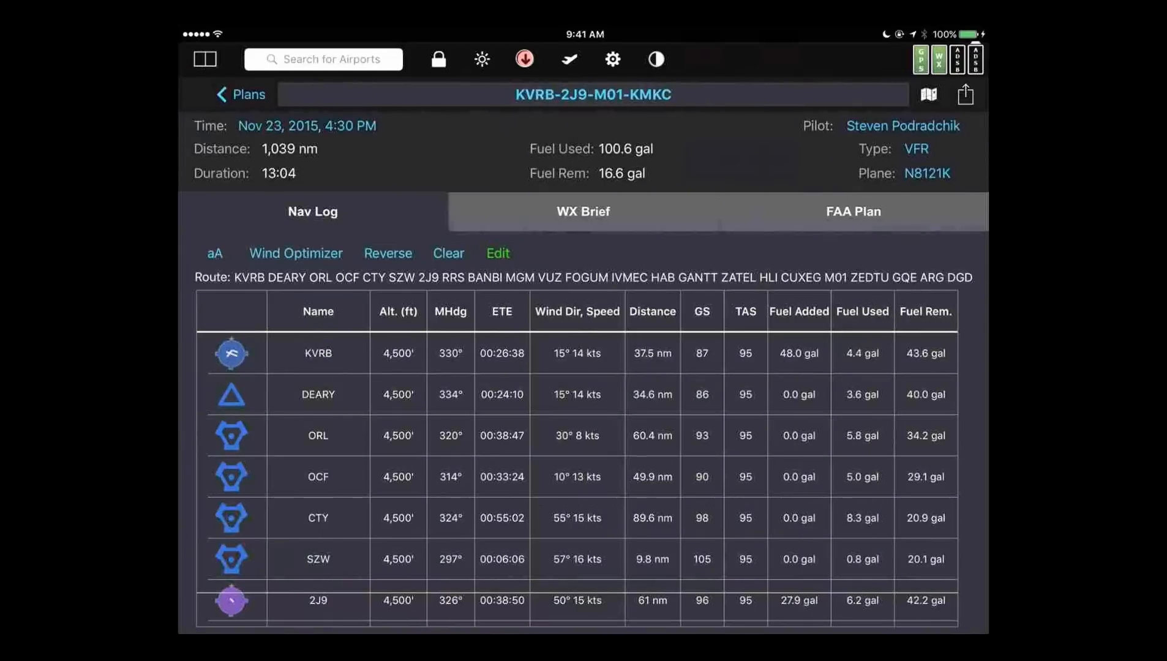
- In the ChartData Manager, select Kansas, Tennessee, Arkansas, Mississippi, Missouri, Alabama, Florida and Georgia as download regions along the route
left_click(524, 58)
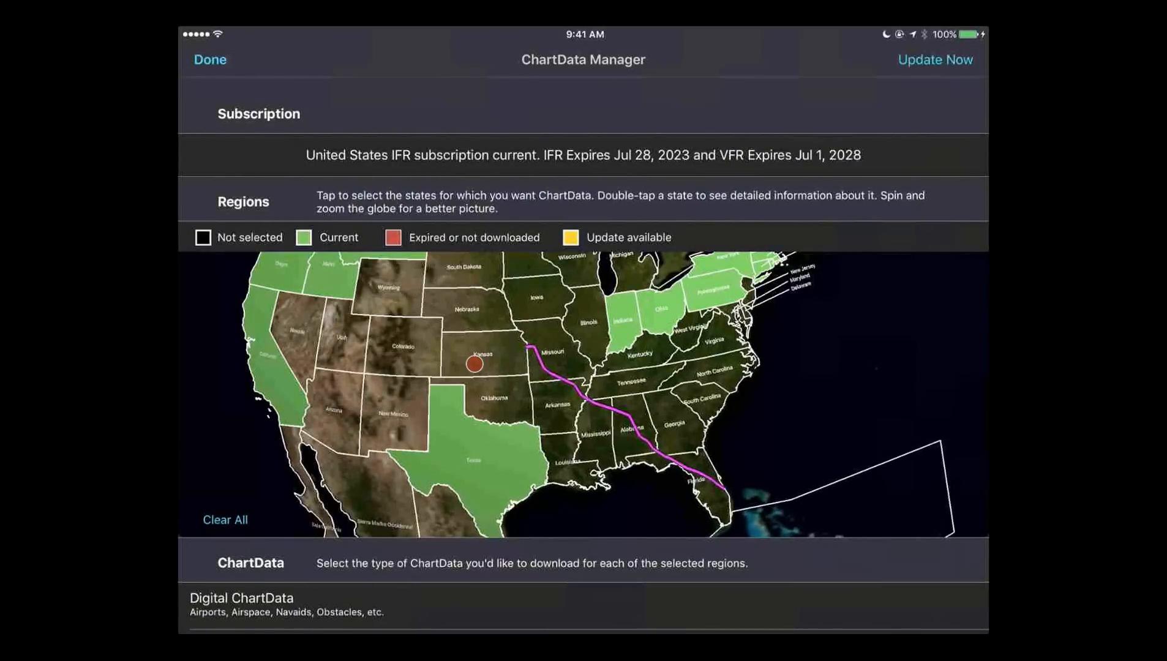
left_click(474, 364)
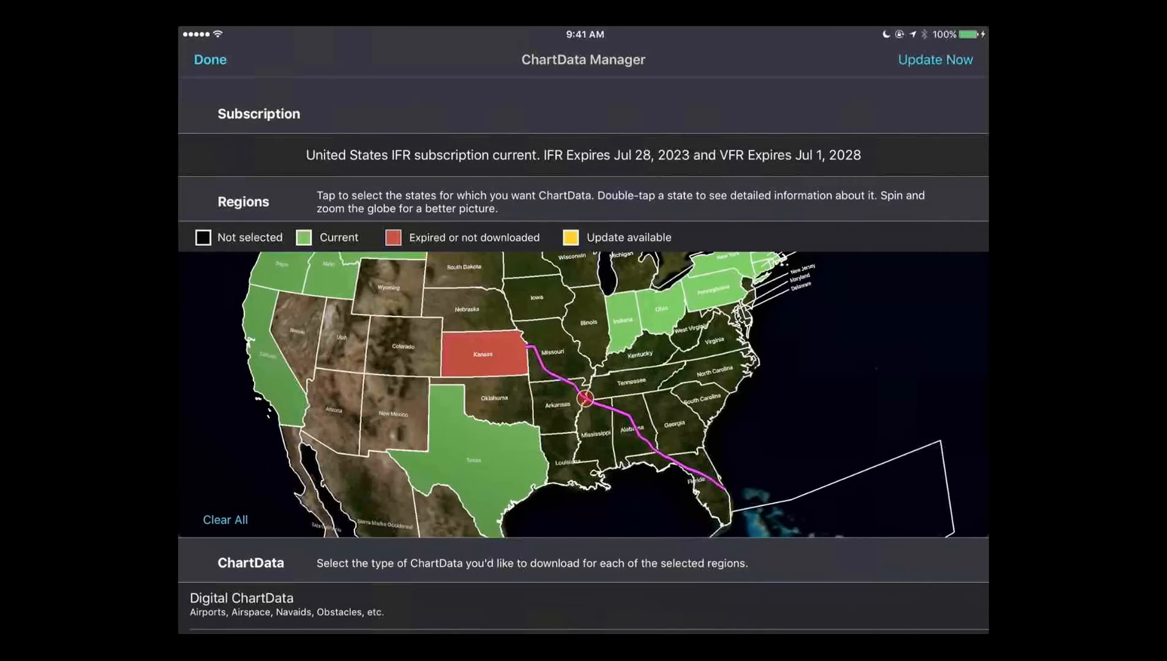
scroll(586, 399, "up", 5)
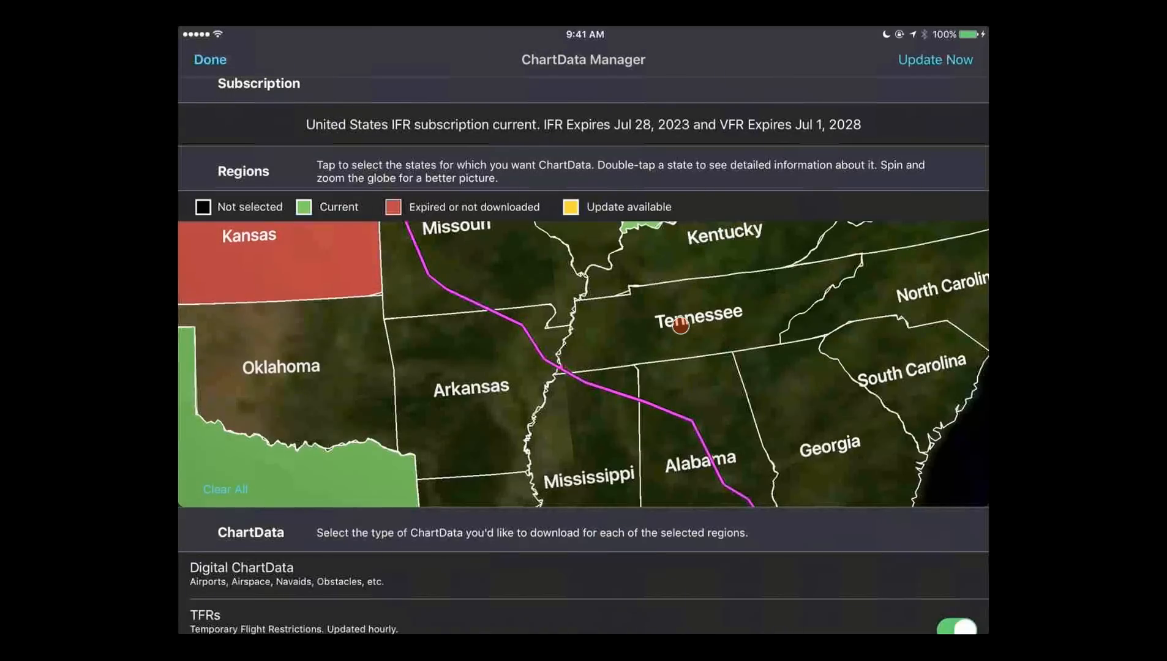
left_click(680, 325)
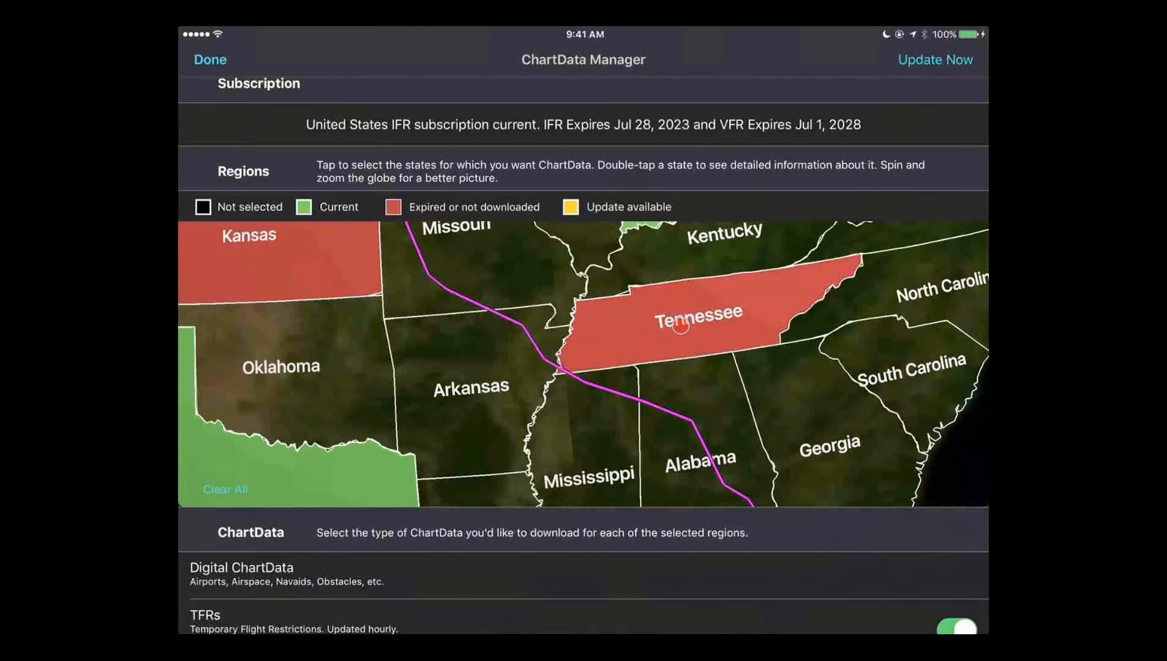
left_click(470, 388)
left_click(588, 444)
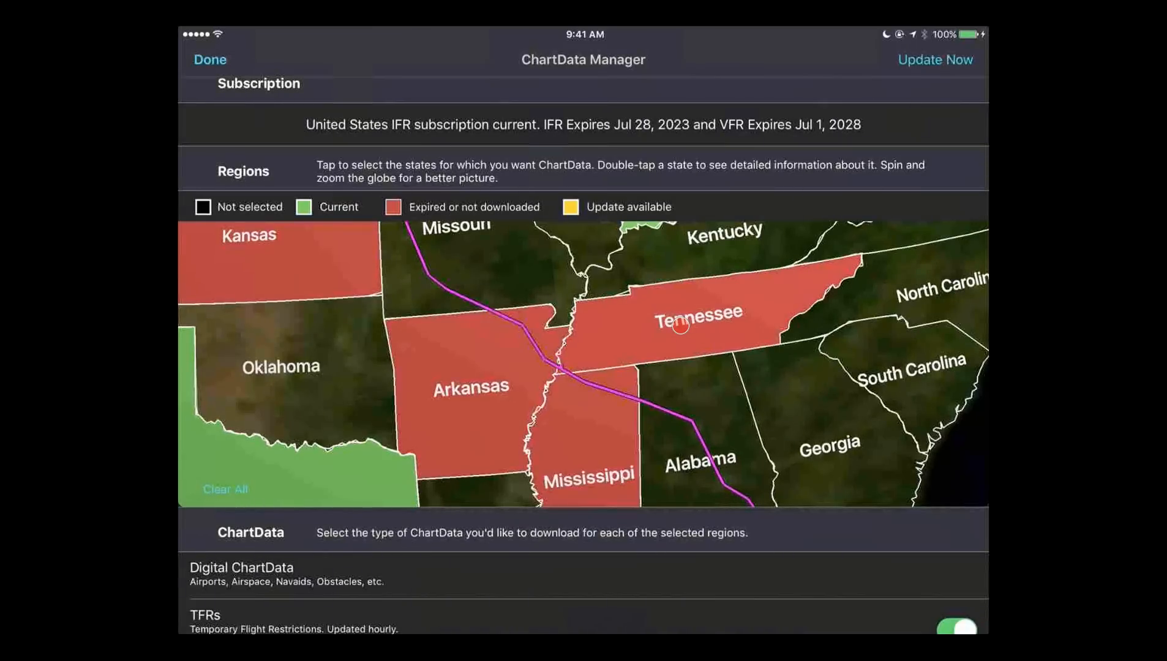
left_click(466, 269)
left_click(698, 428)
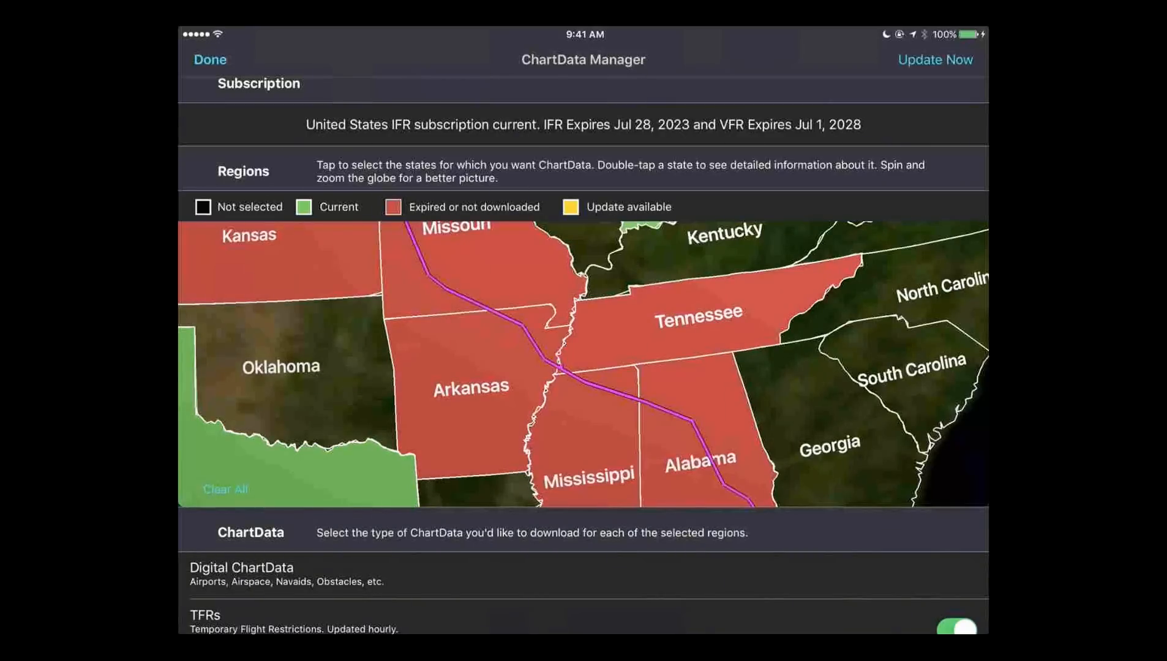
scroll(550, 361, "down", 5)
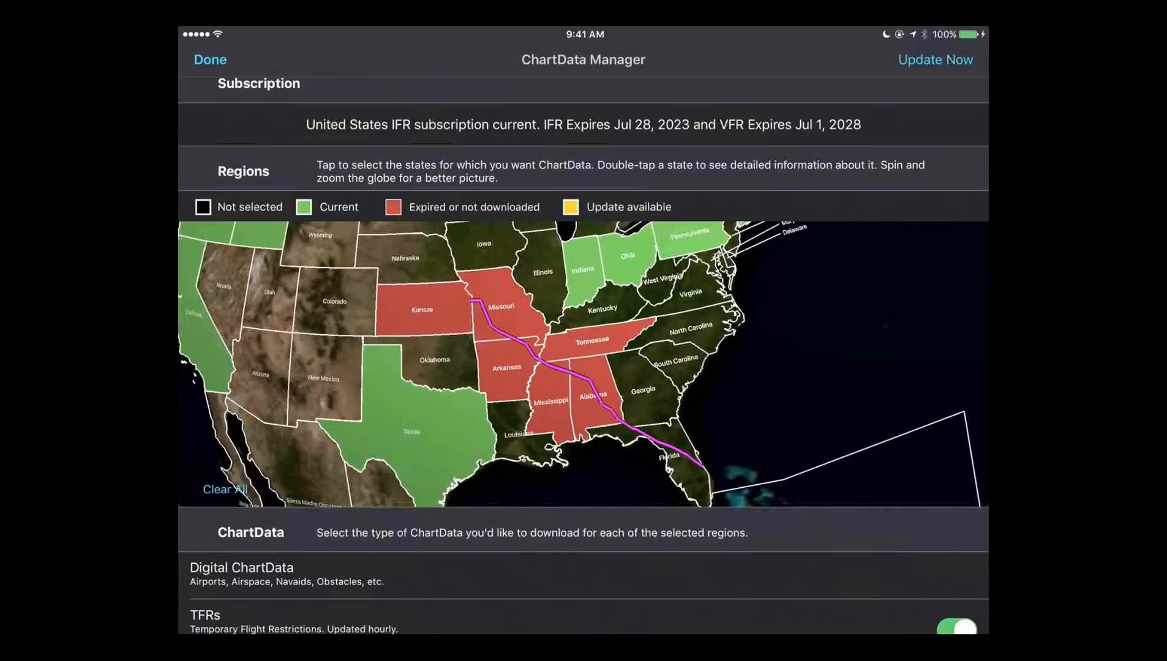
left_click(683, 468)
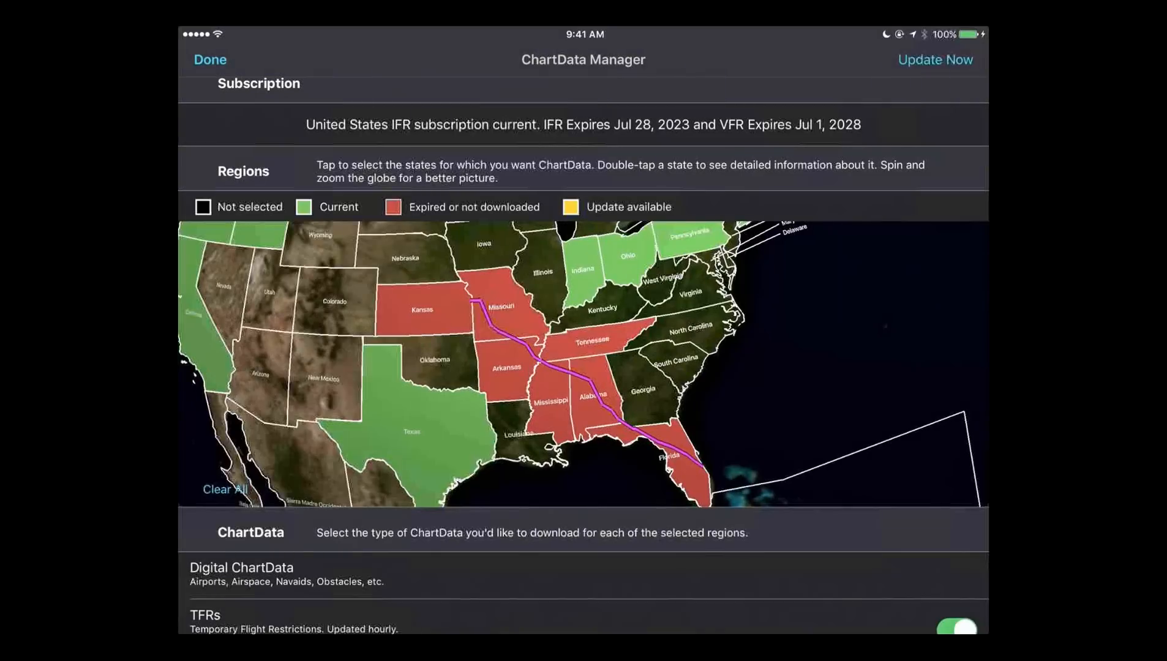
left_click(645, 392)
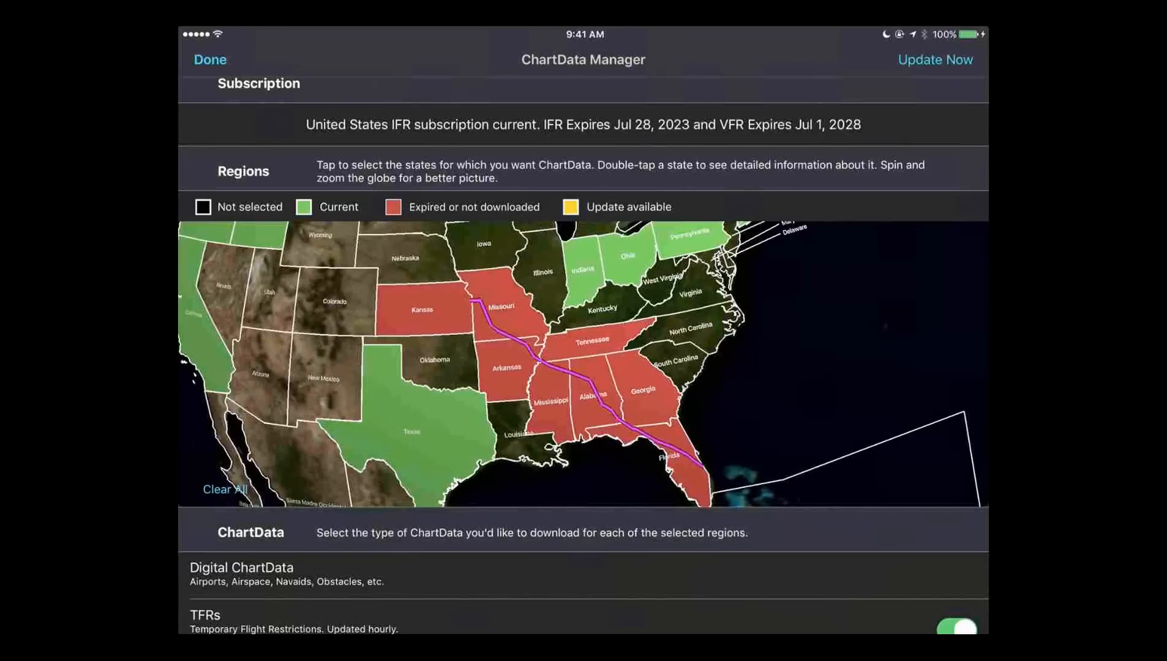
left_click(210, 59)
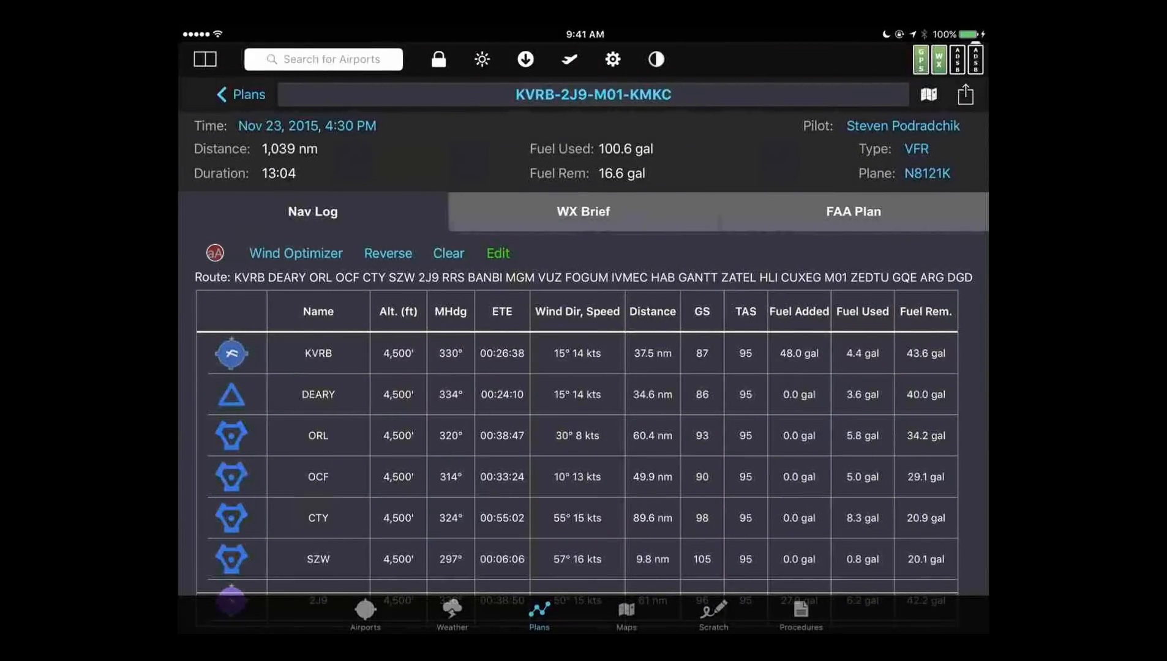
- Enlarge the nav log text and change the plan's takeoff time to 7:30 PM today
left_click(215, 253)
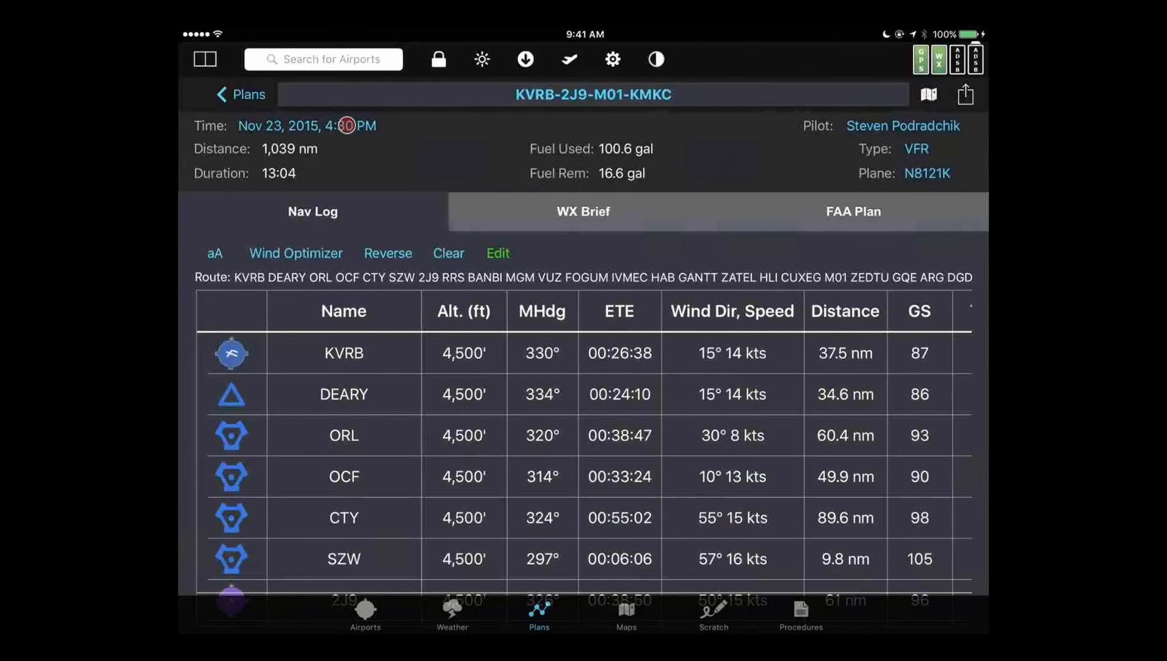
left_click(346, 125)
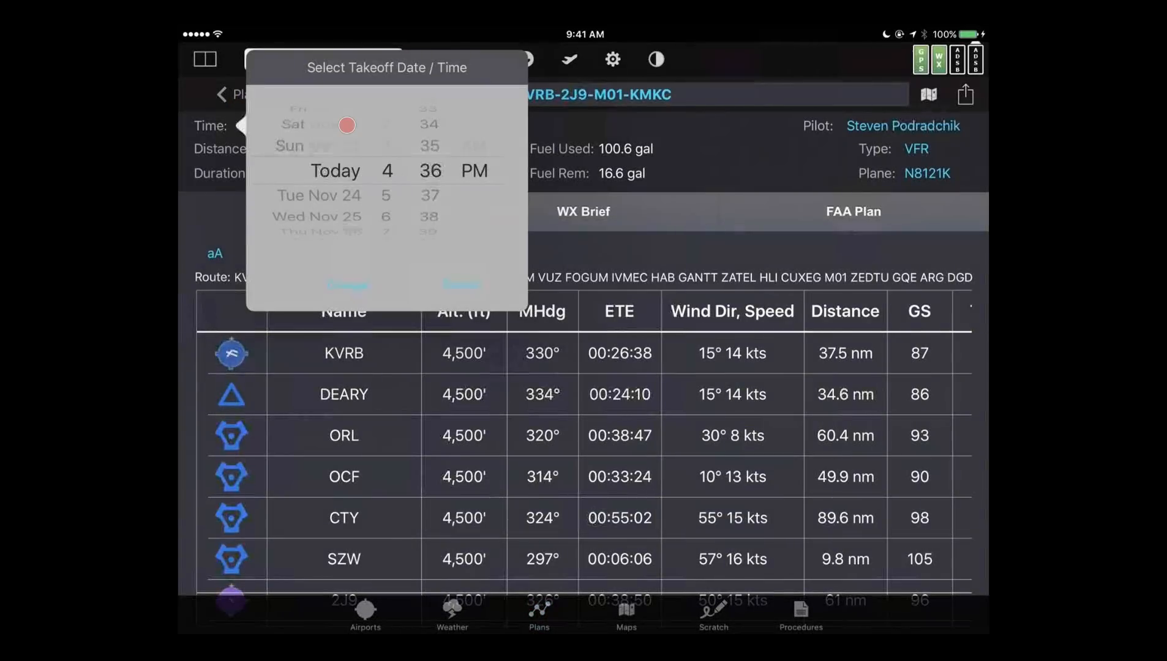
scroll(387, 170, "down", 2)
scroll(430, 170, "up", 3)
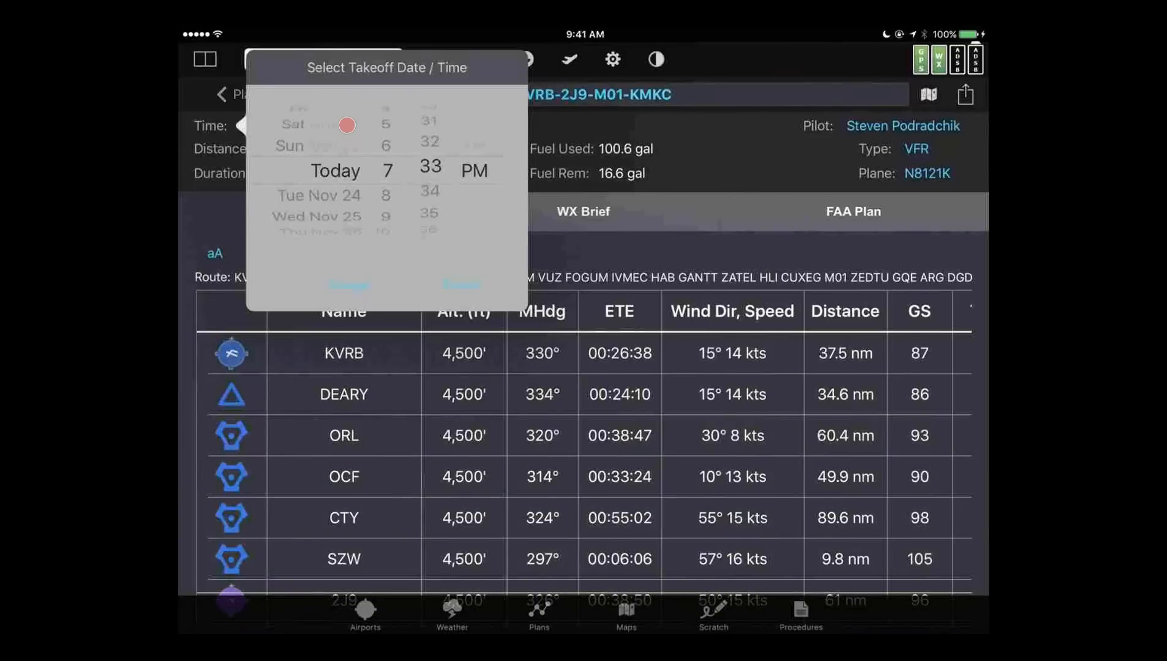
scroll(430, 171, "up", 3)
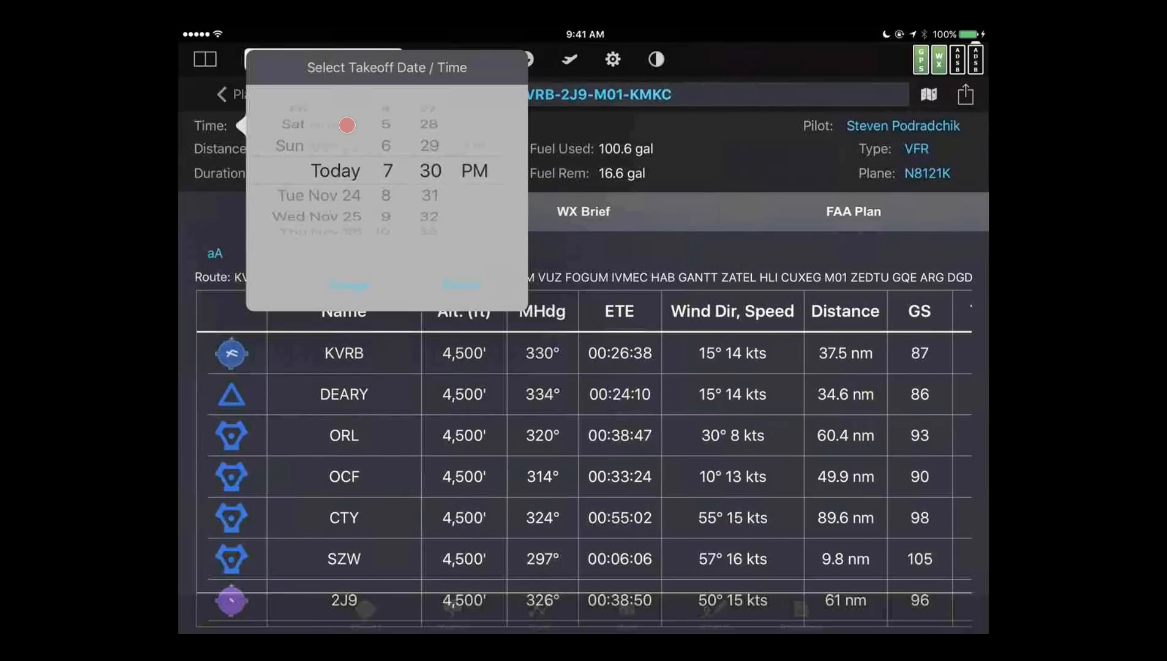
left_click(351, 289)
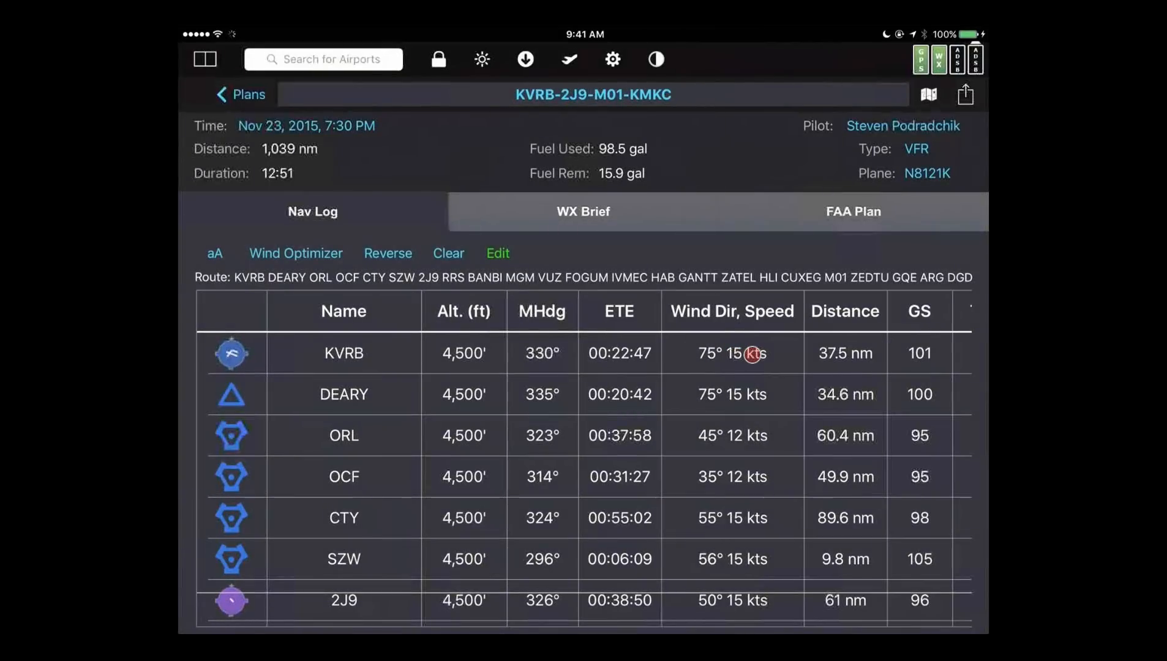
- Review the Lockheed Martin weather briefing for the KVRB-2J9-M01-KMKC plan
left_click(583, 212)
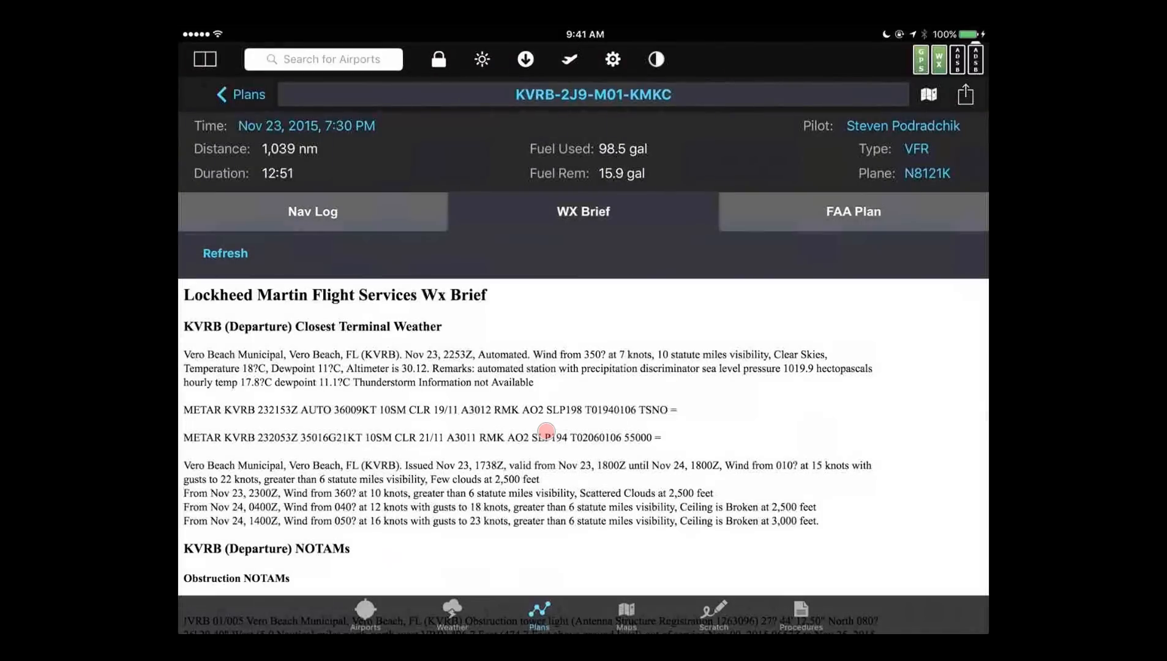
scroll(546, 432, "down", 2)
scroll(546, 431, "up", 2)
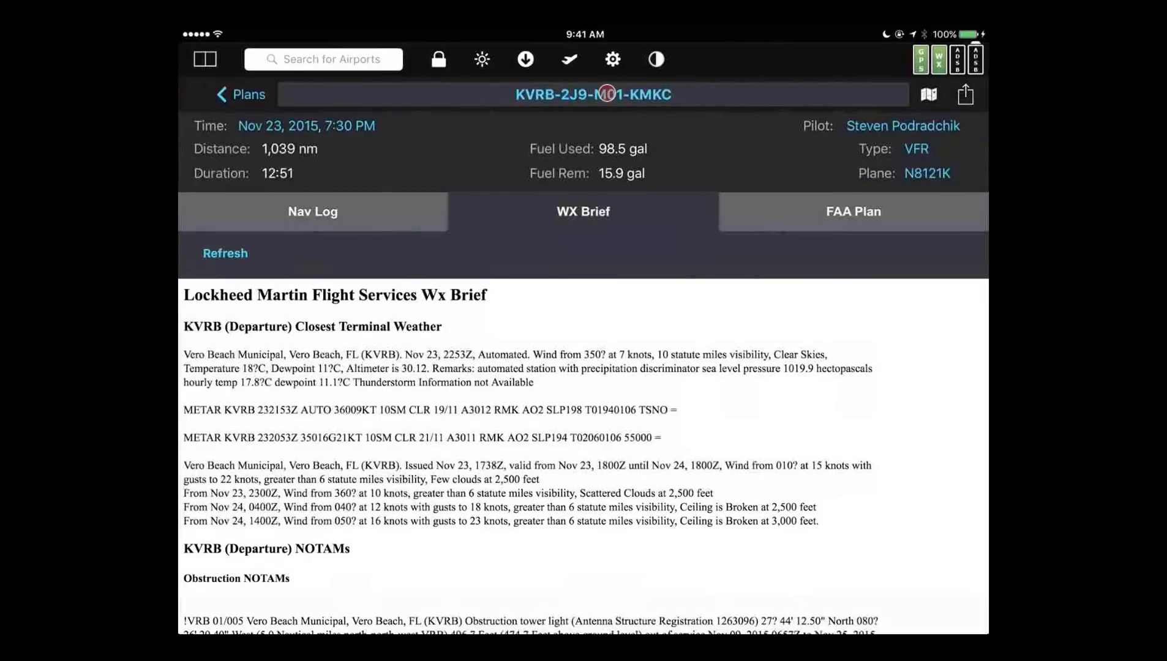
- Rename the flight plan as KVRB-2J9-M01-ouch and return to the list of plans
left_click(607, 94)
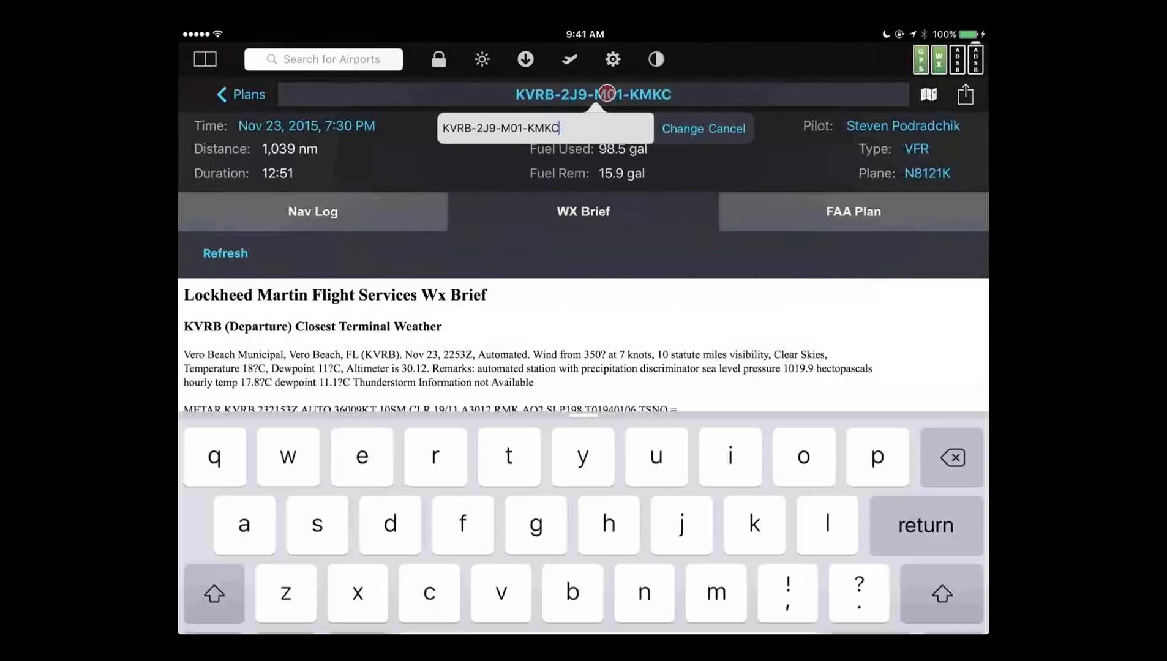
key("BackSpace")
key("BackSpace")
key("BackSpace")
key("BackSpace")
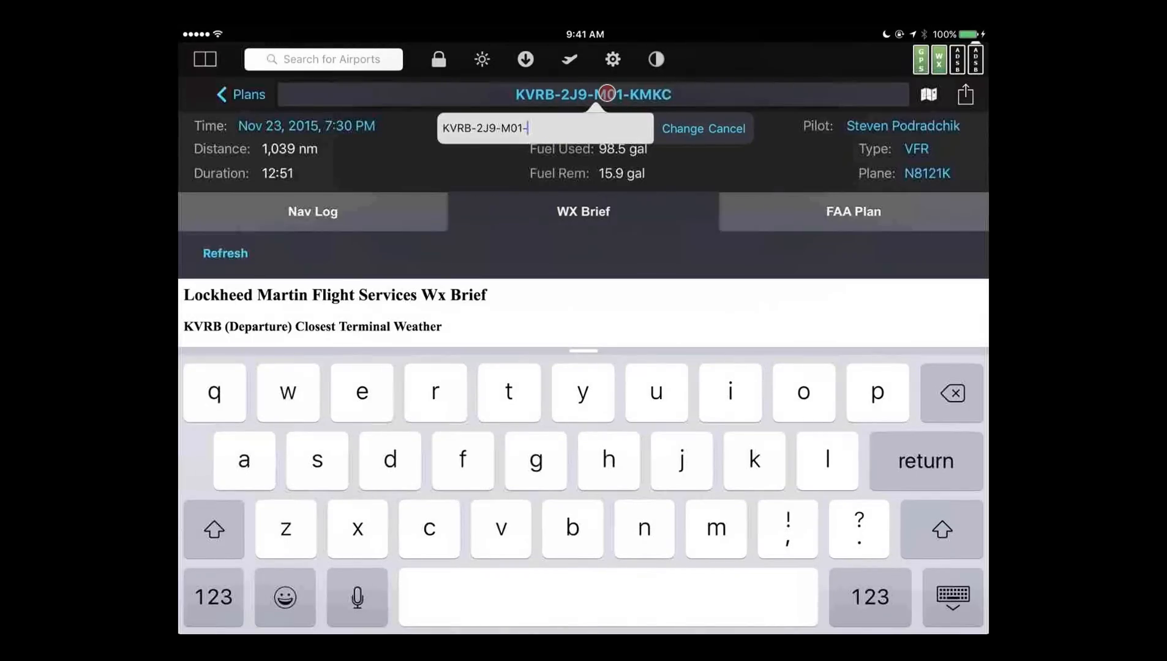
type("ohc")
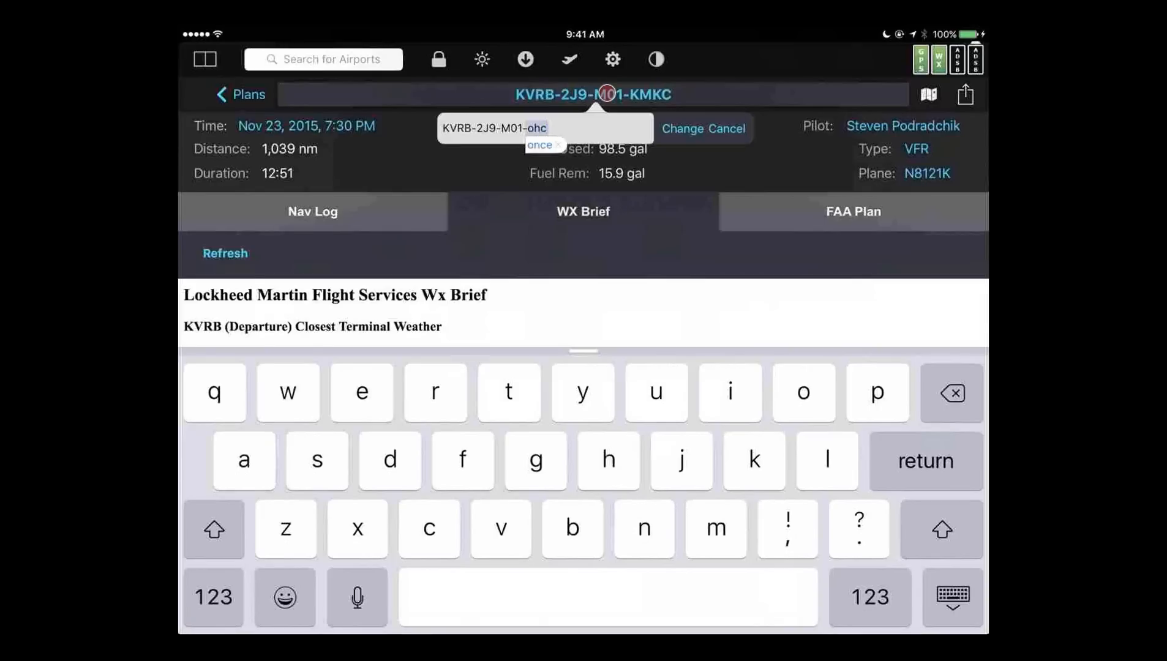
key("BackSpace")
key("BackSpace")
type("jc")
left_click(553, 128)
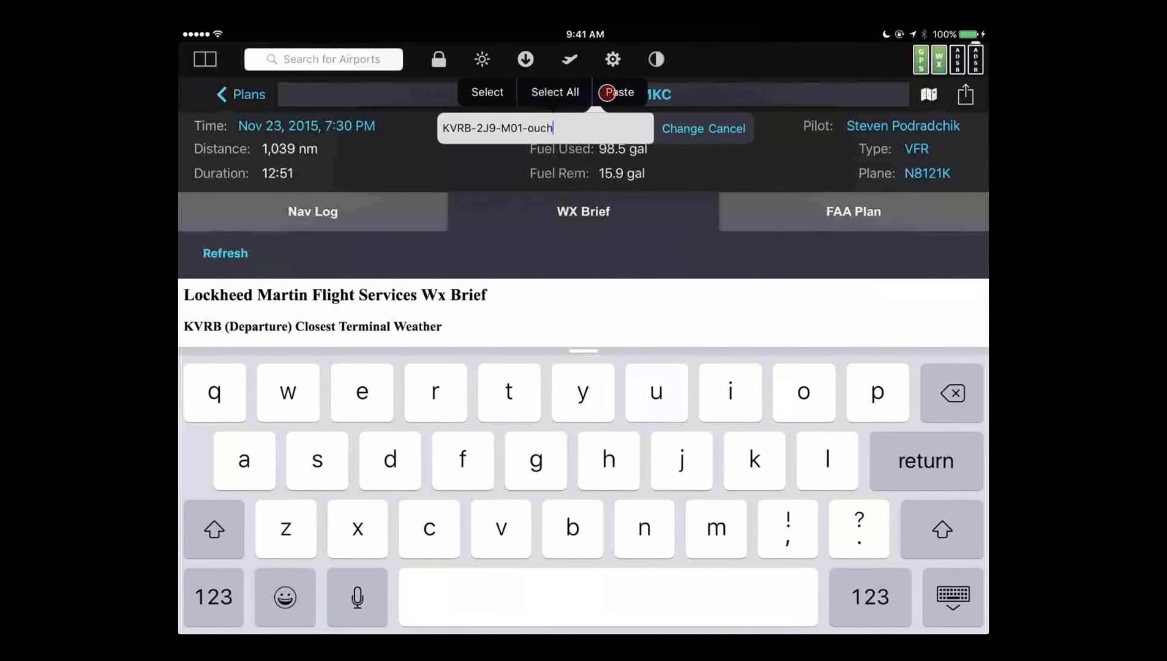
left_click(607, 93)
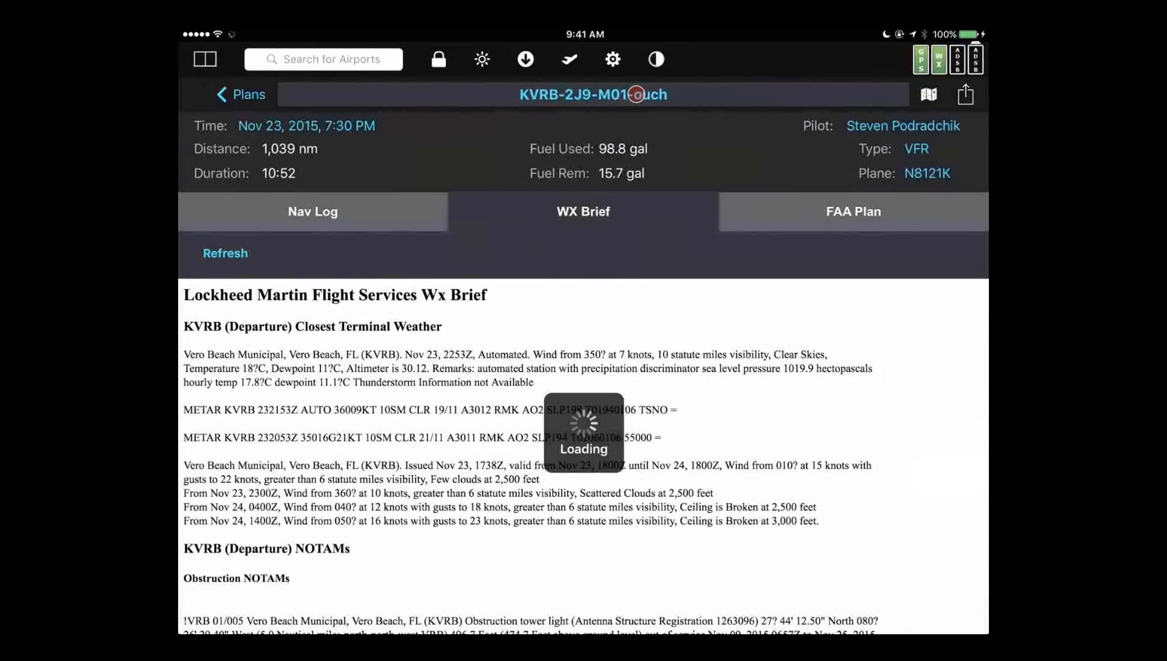
left_click(242, 94)
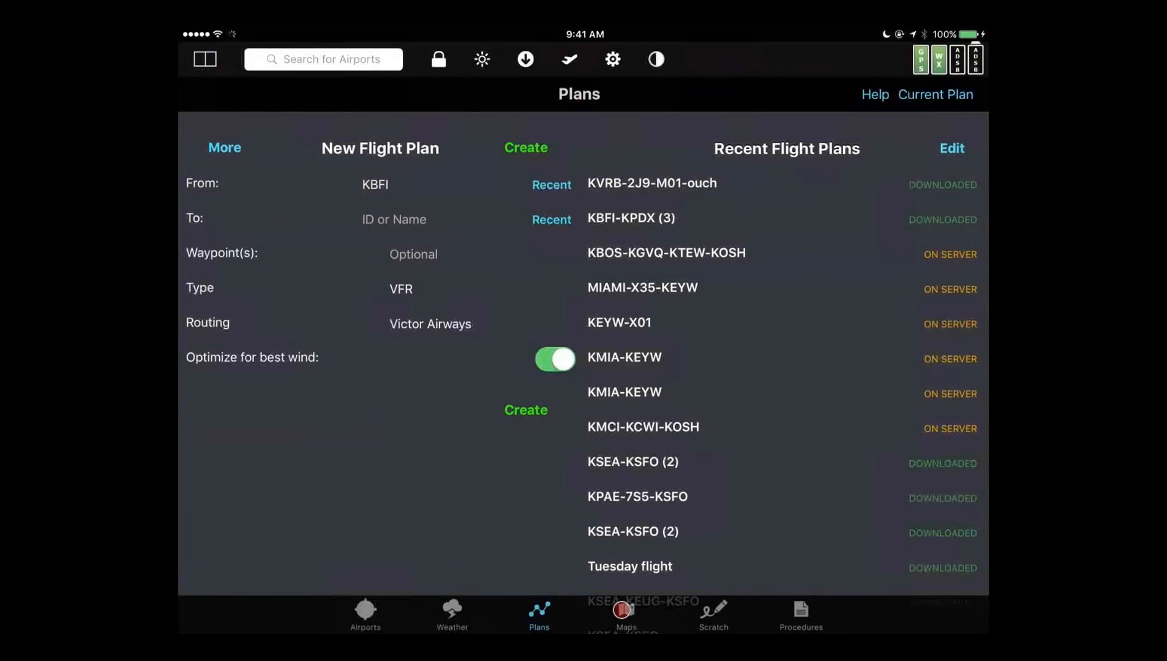
- Show the moving map and review the GPS, weather and ADS-B status details, including the ADS-B towers display
left_click(622, 610)
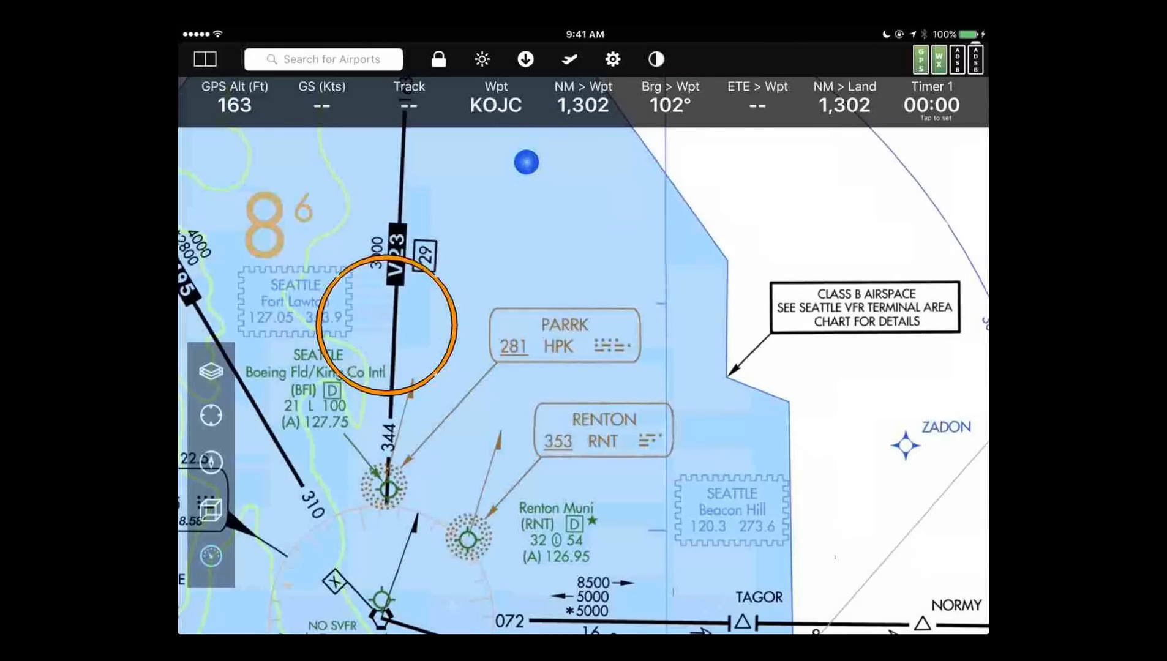
left_click(938, 59)
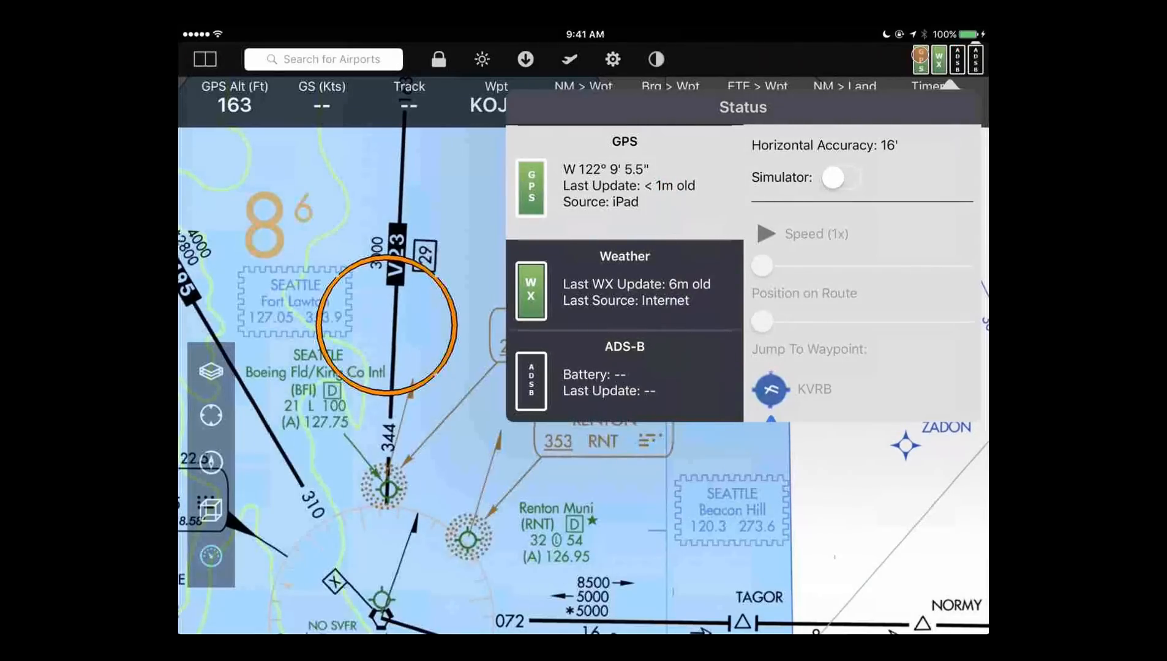
left_click(920, 57)
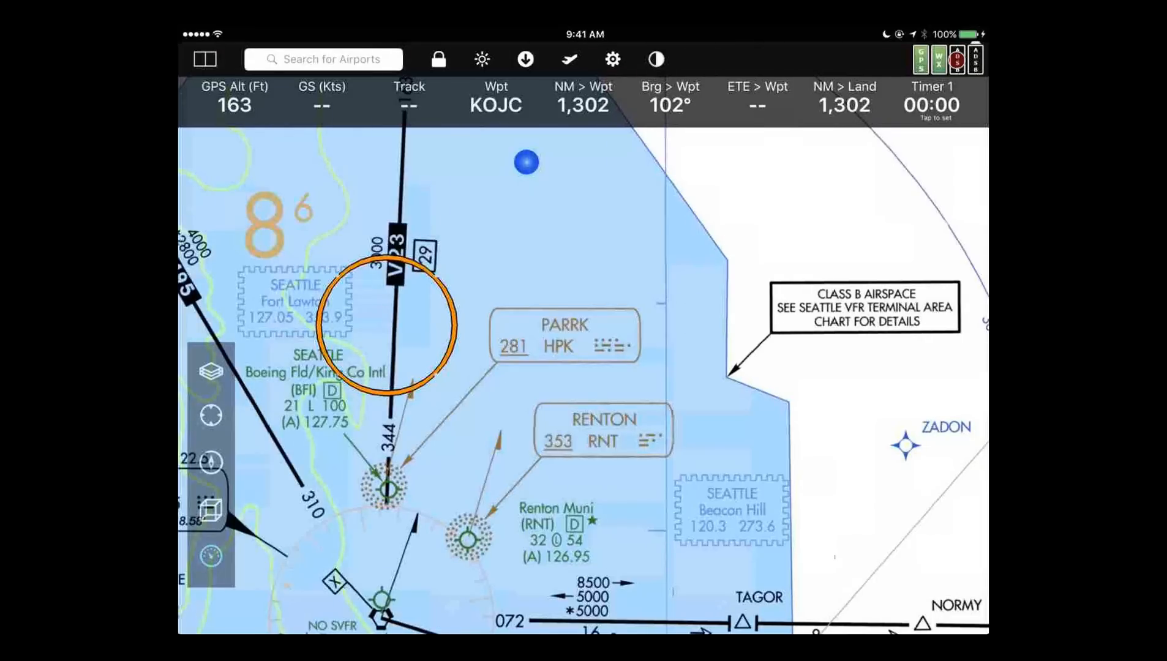
left_click(957, 59)
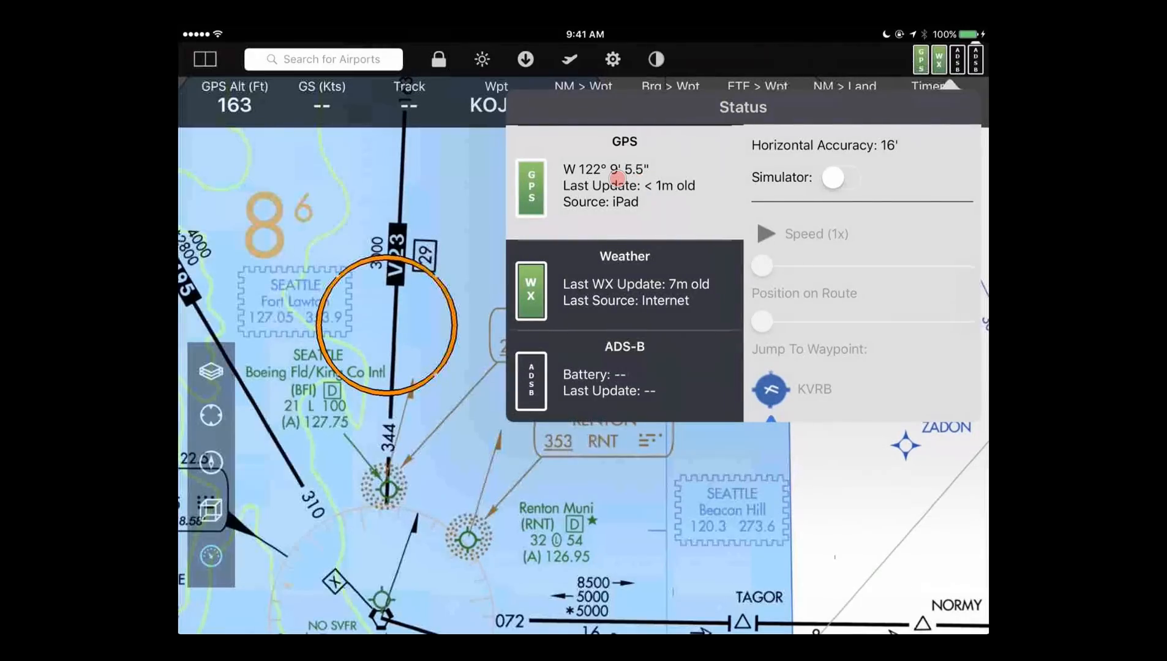
left_click(618, 284)
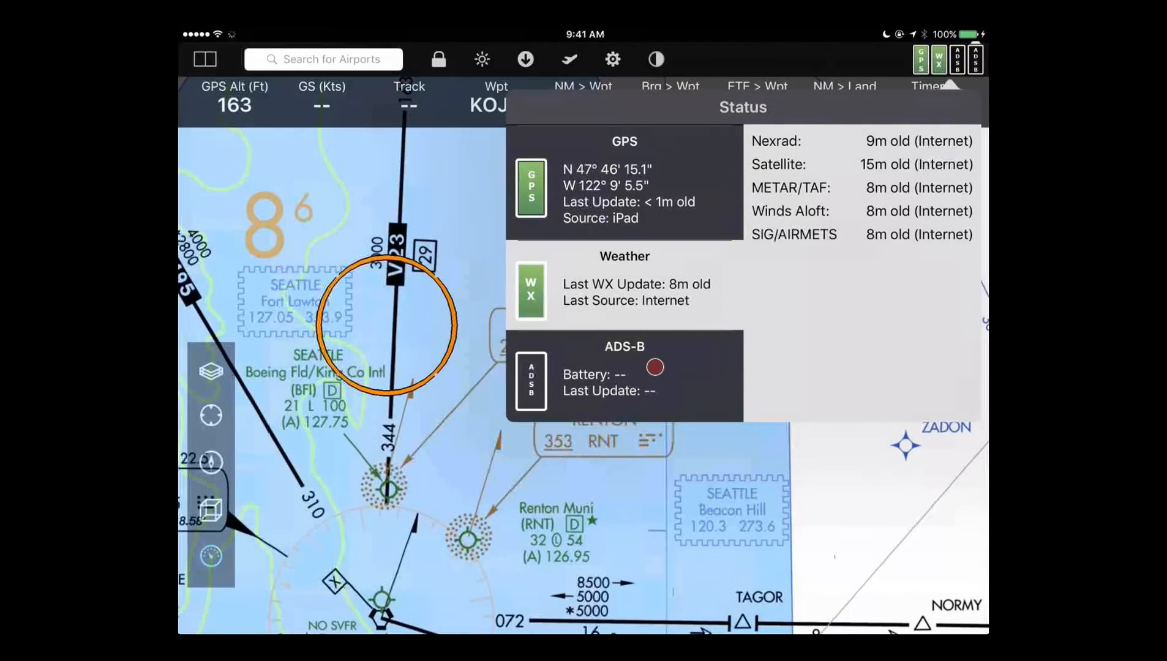
left_click(655, 368)
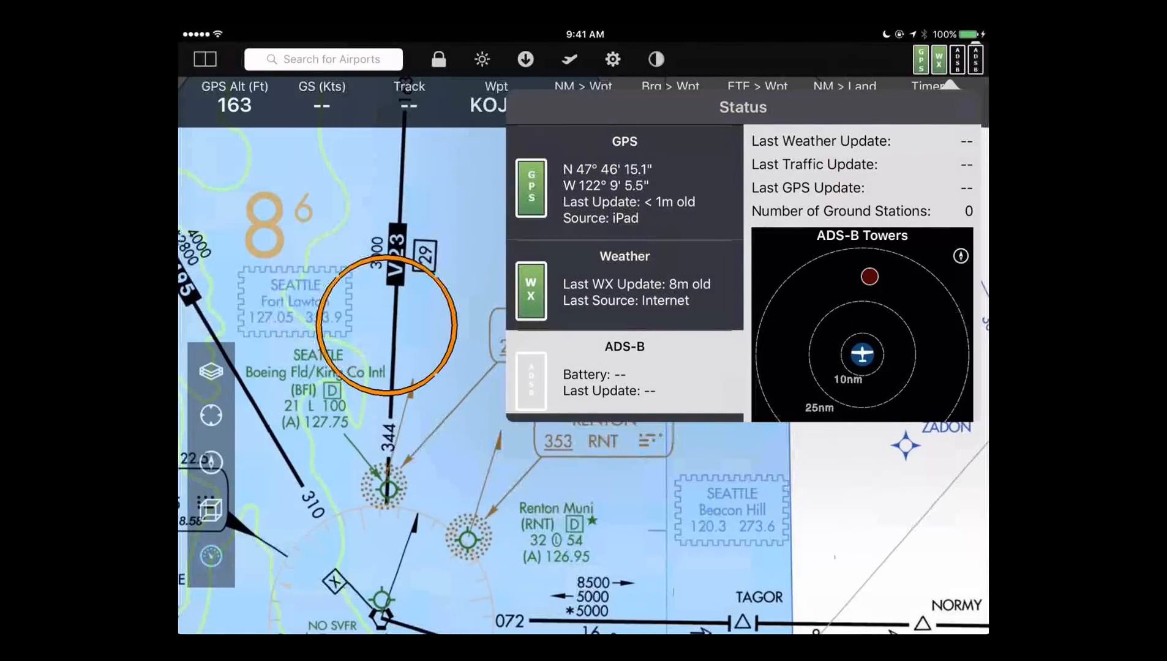
scroll(863, 275, "down", 3)
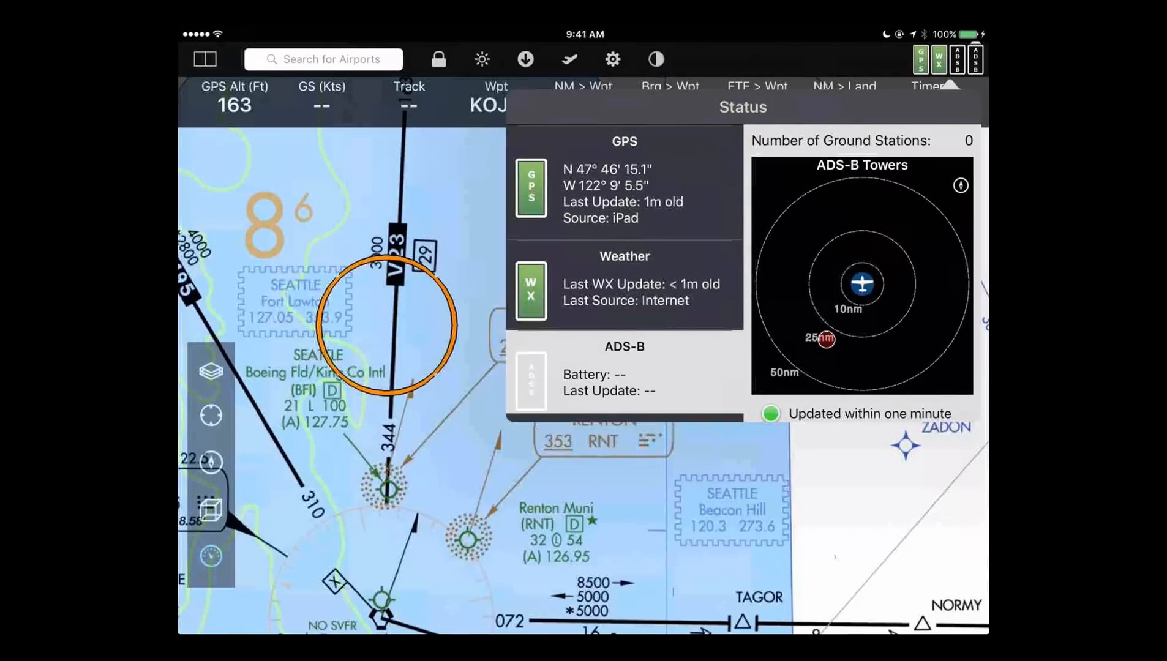
scroll(864, 276, "down", 5)
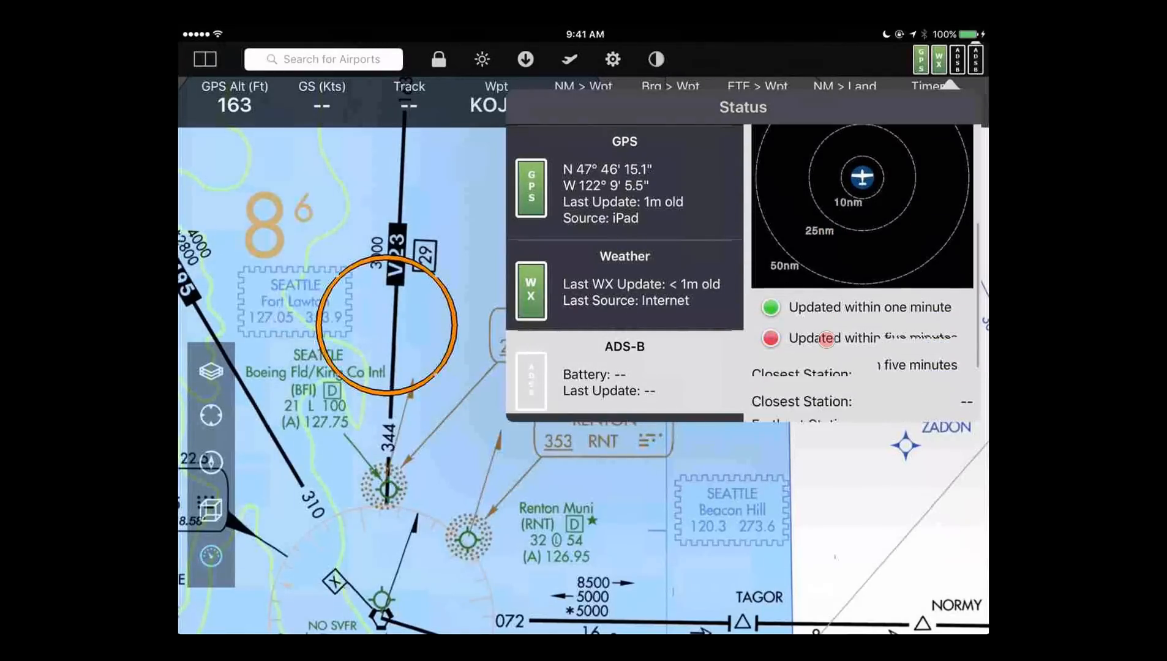
scroll(863, 275, "up", 6)
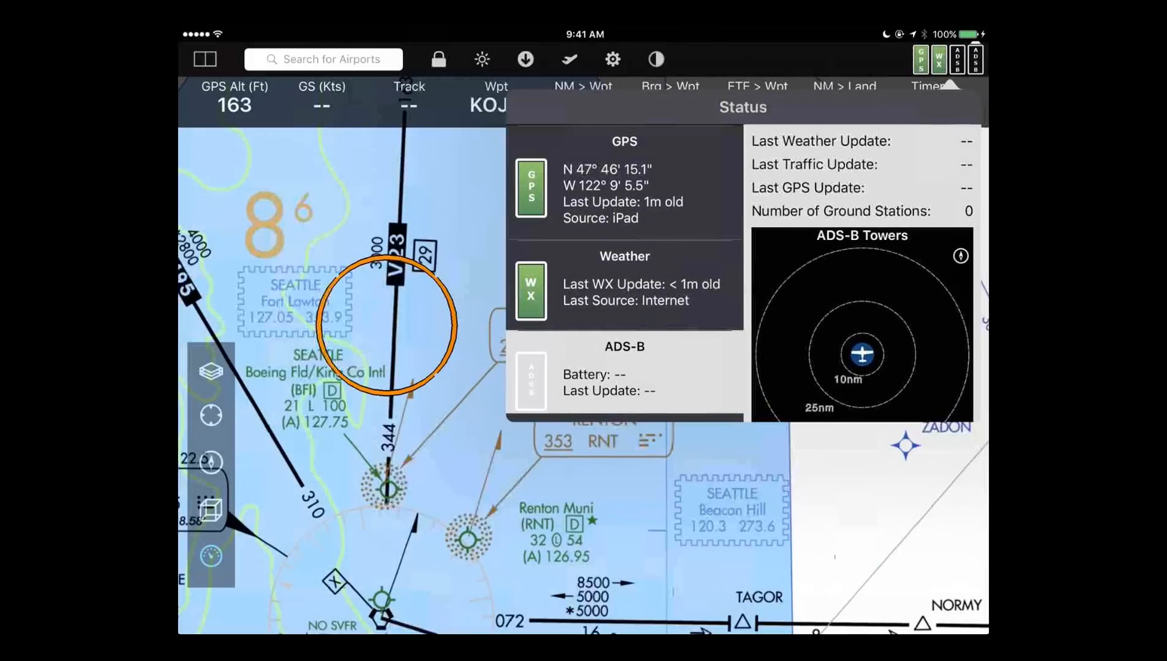
- Turn on the GPS simulator and view the simulated aircraft's route from KVRB past DEARY on the map
left_click(672, 183)
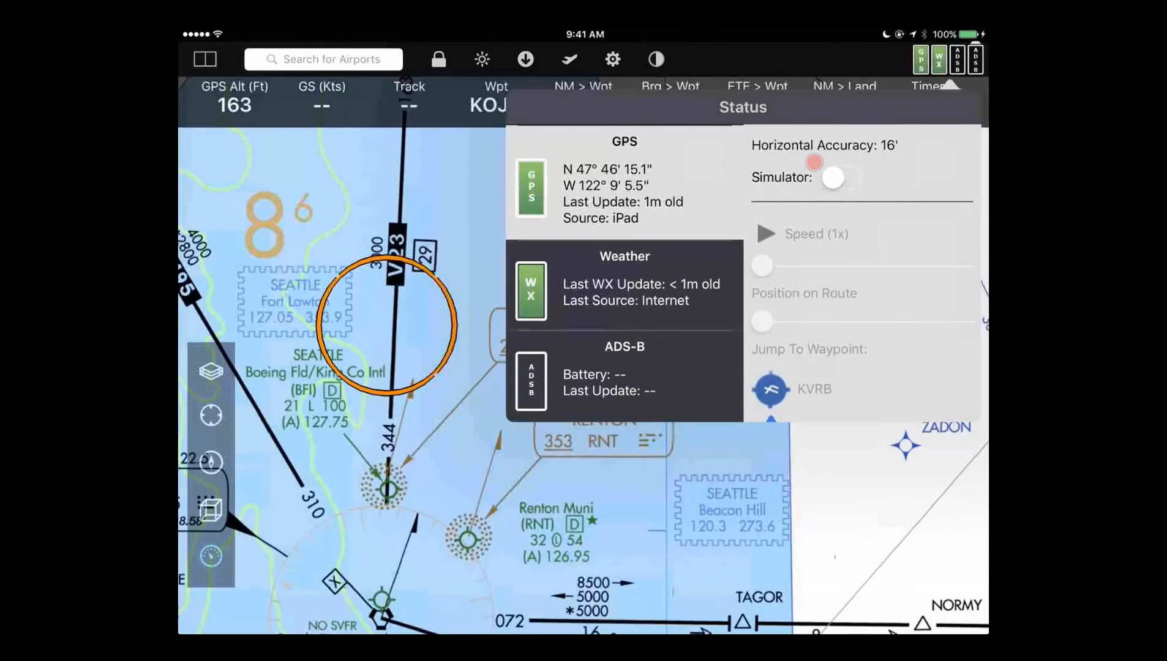
left_click(836, 177)
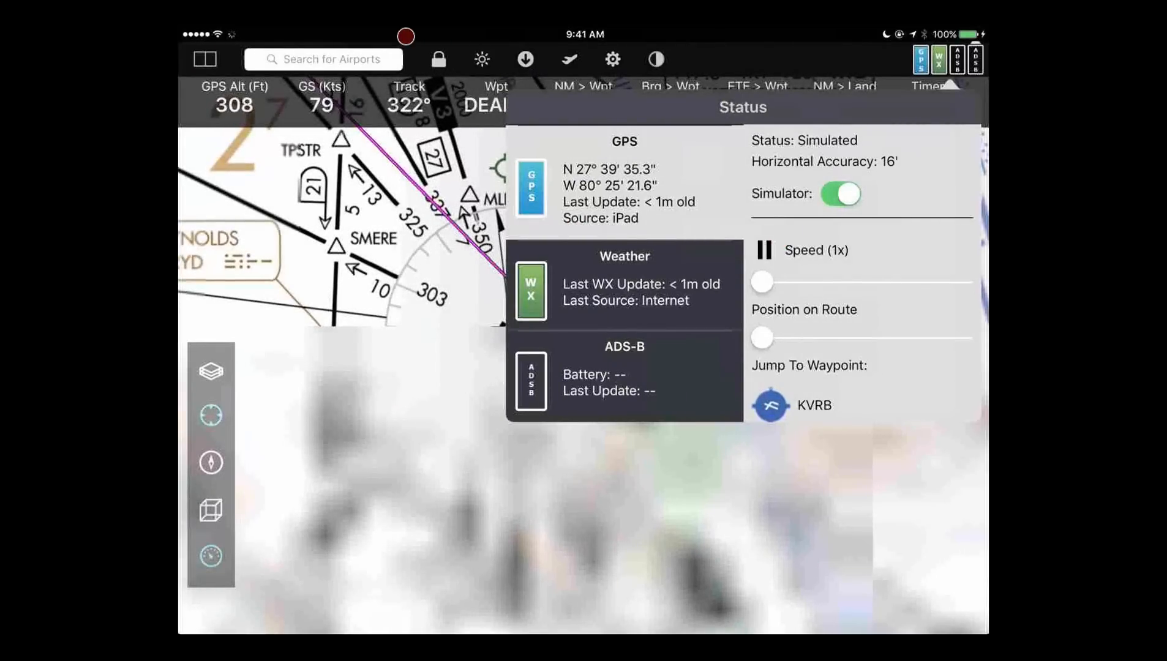
left_click(771, 406)
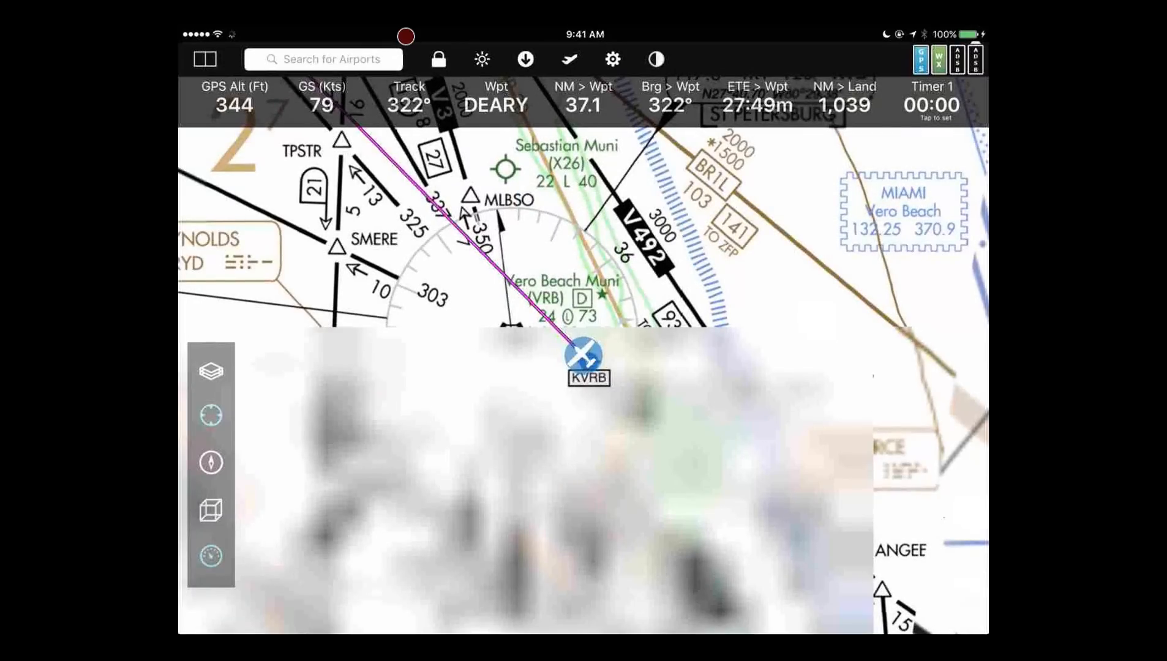
scroll(584, 356, "up", 3)
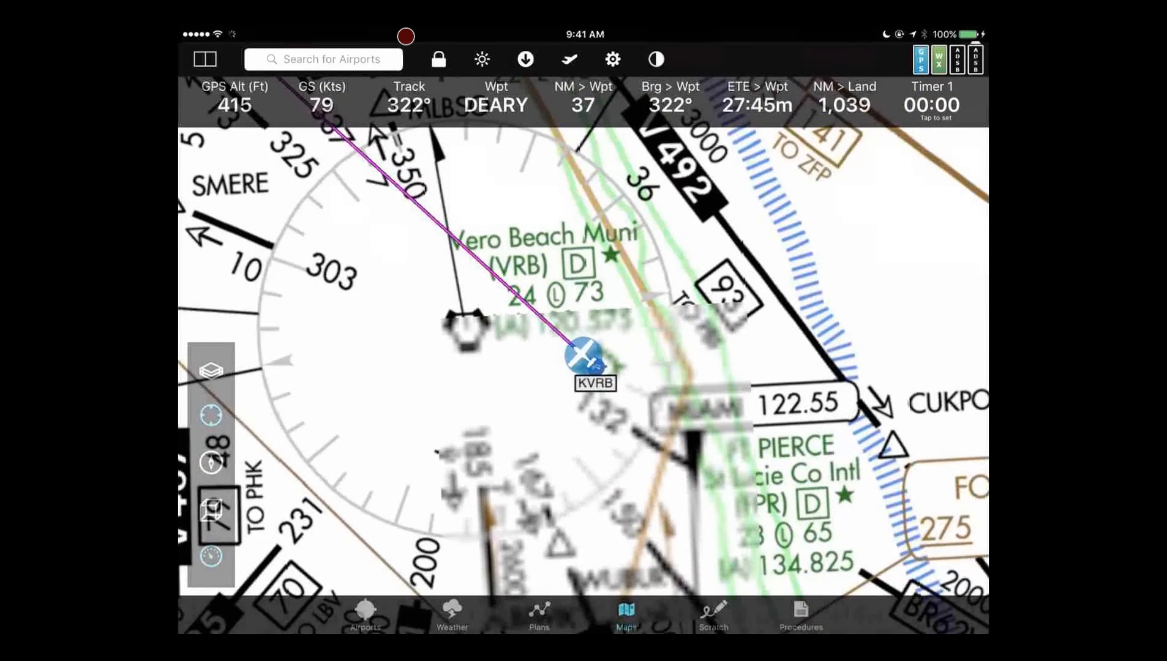
left_click_drag(584, 357, 632, 428)
scroll(640, 389, "down", 1)
scroll(636, 423, "down", 5)
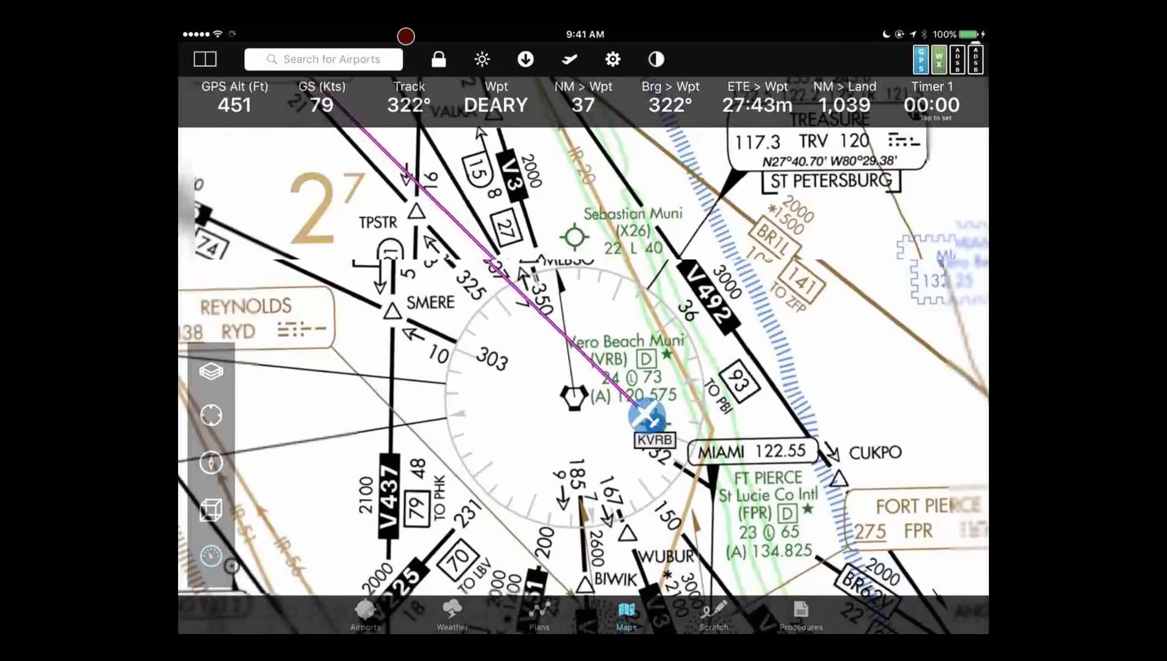
scroll(649, 423, "down", 2)
scroll(667, 416, "down", 1)
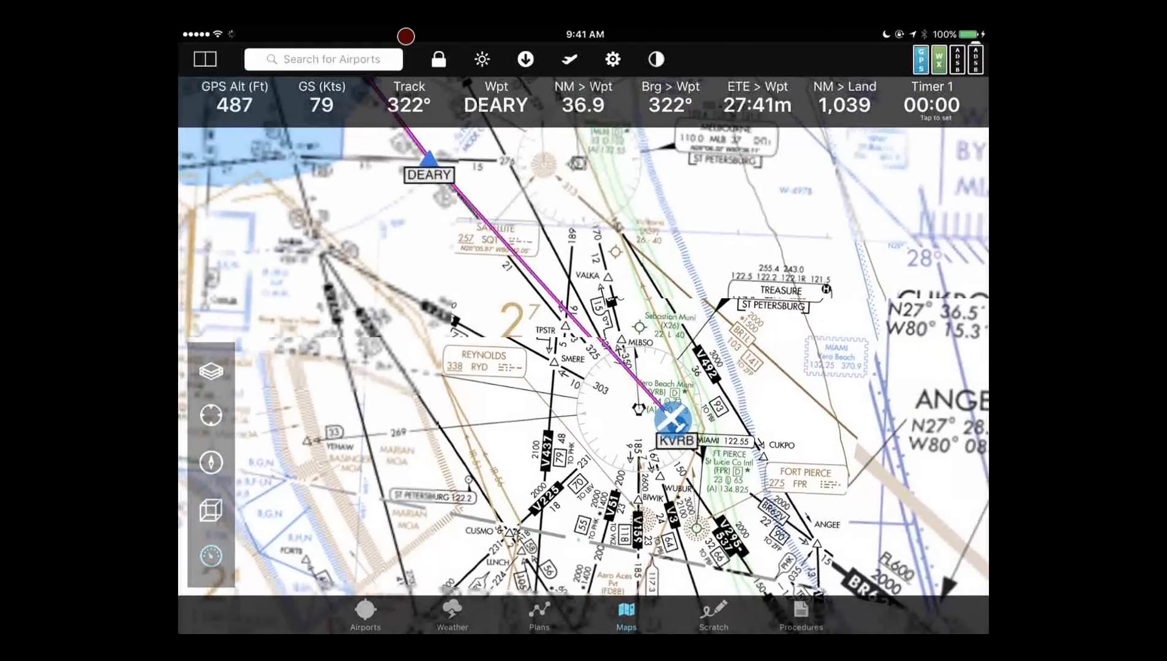
left_click_drag(583, 361, 624, 410)
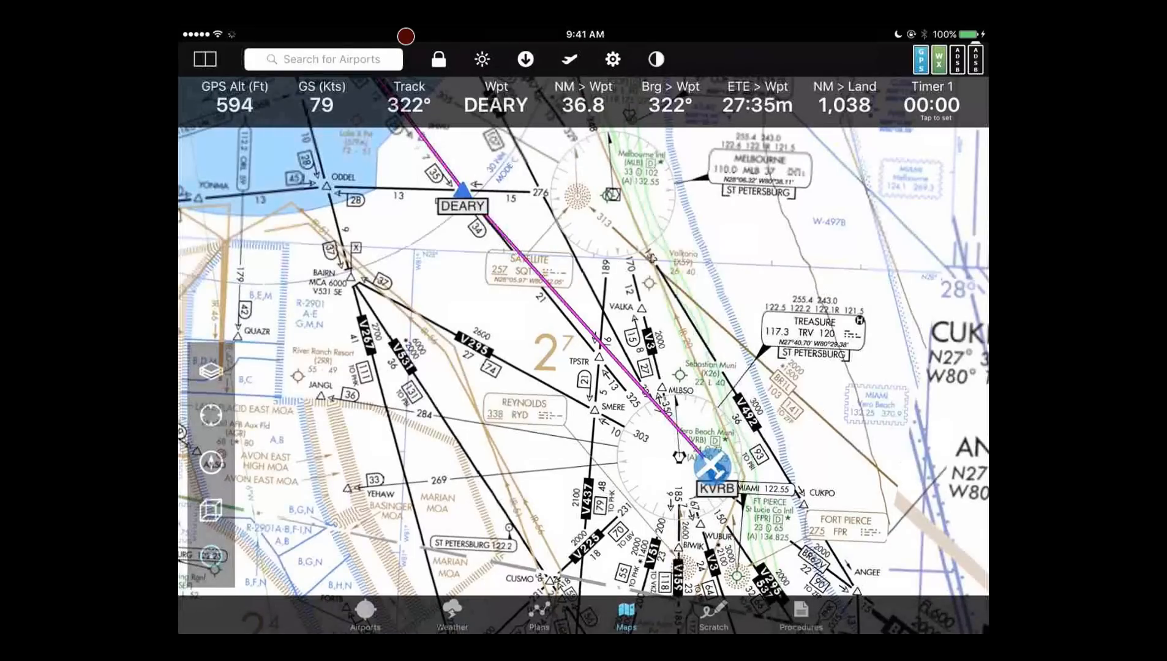
- Set the GPS simulation speed to 6x
left_click(947, 60)
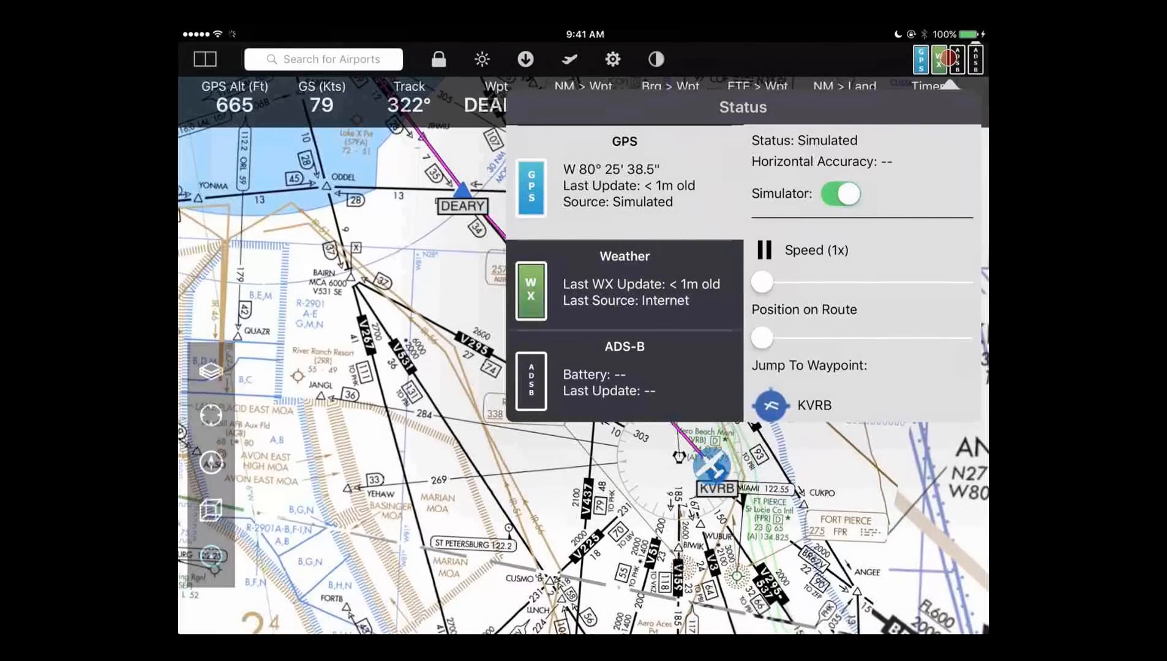
scroll(862, 276, "down", 1)
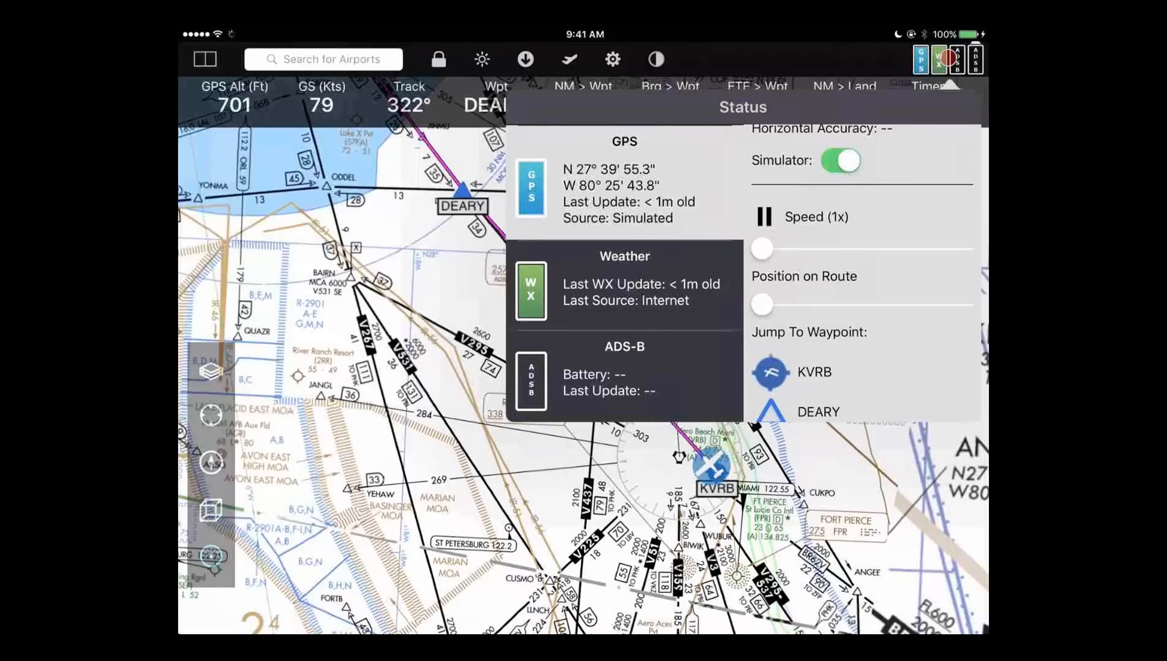
left_click_drag(761, 248, 868, 248)
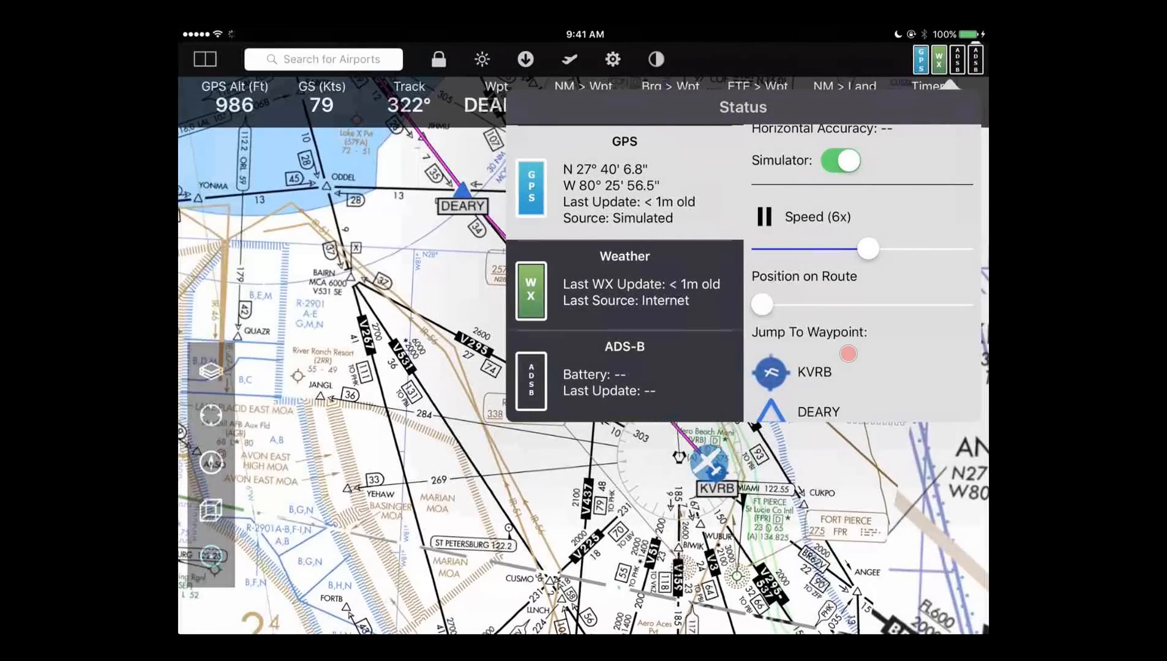
- Jump the simulated flight to the 2J9 waypoint and dismiss the status details
scroll(841, 375, "down", 5)
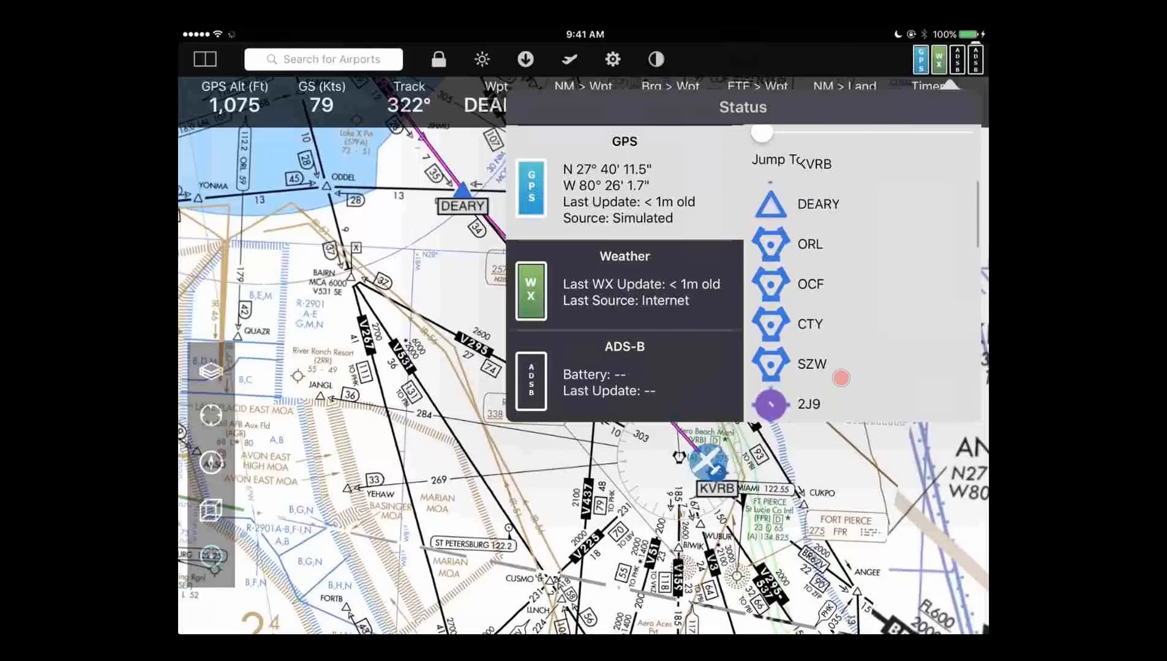
scroll(841, 378, "down", 5)
scroll(841, 378, "up", 3)
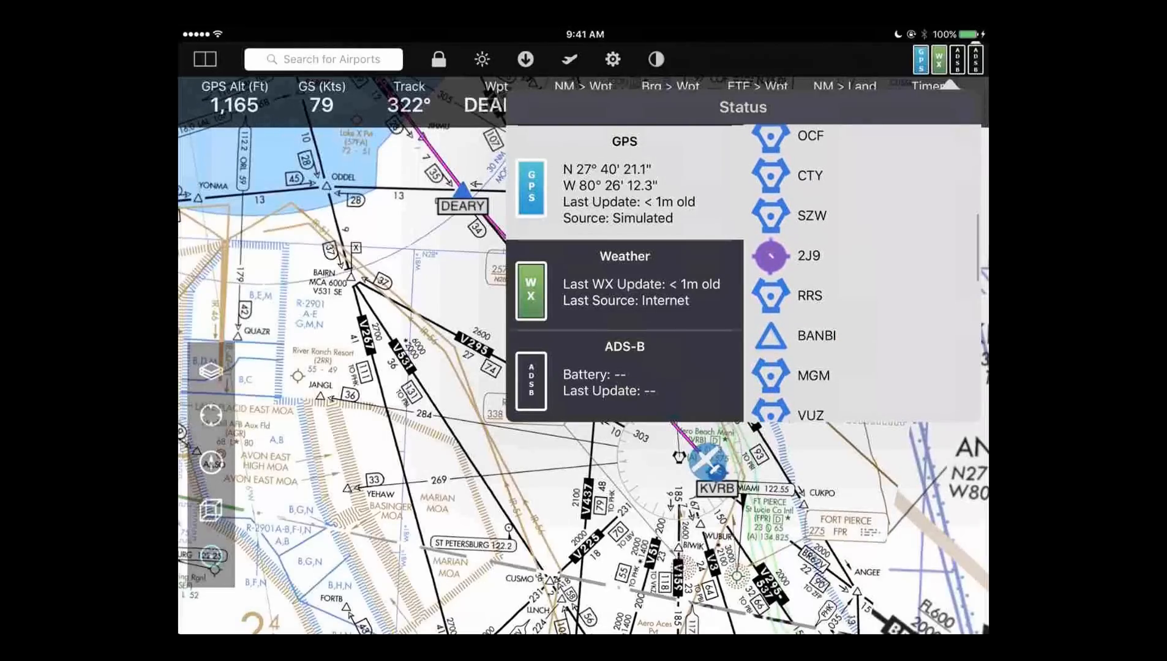
left_click(808, 256)
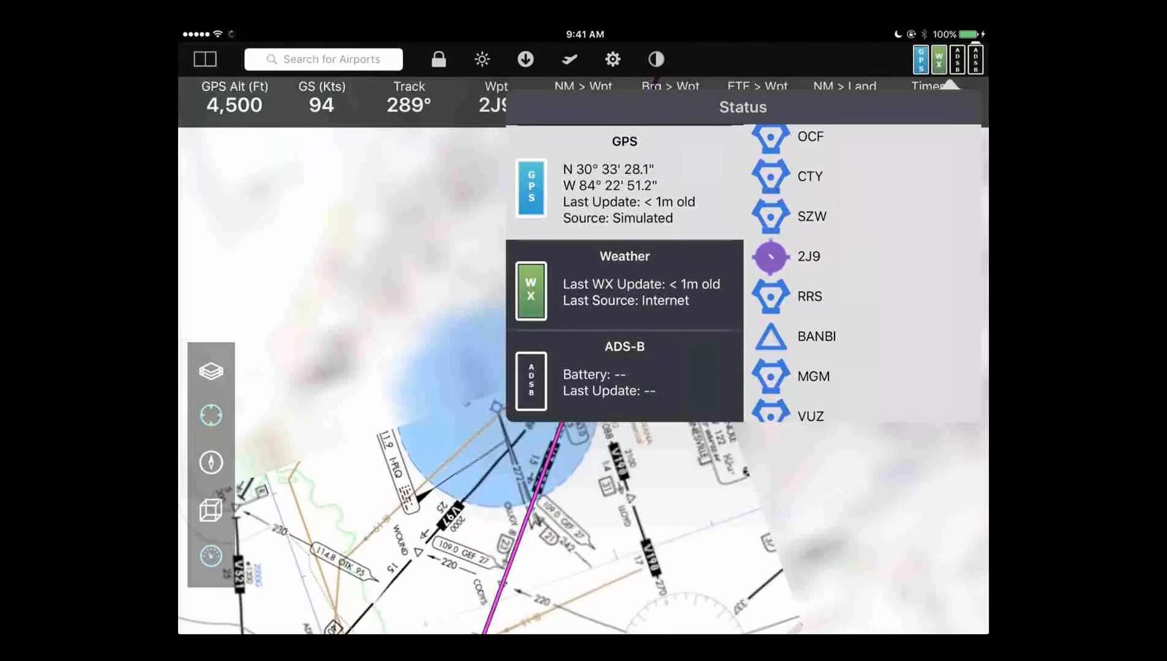
scroll(857, 276, "up", 5)
left_click(804, 373)
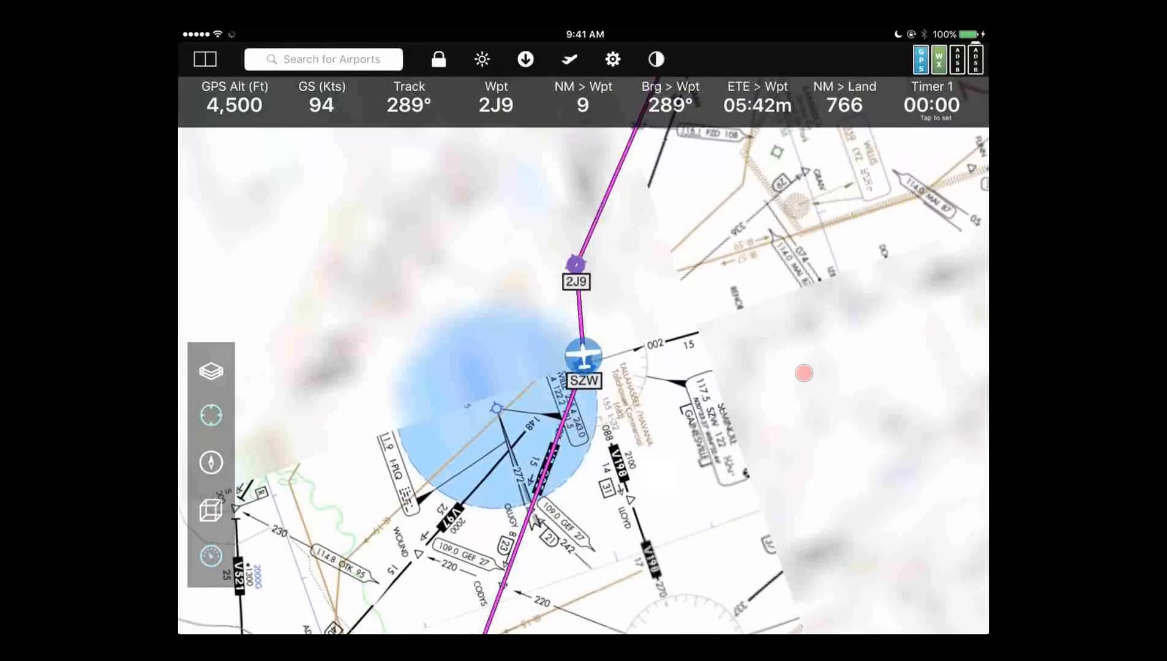
- Turn on the Radar and Satellite IR weather layers over the wider map around the route
double_click(650, 394)
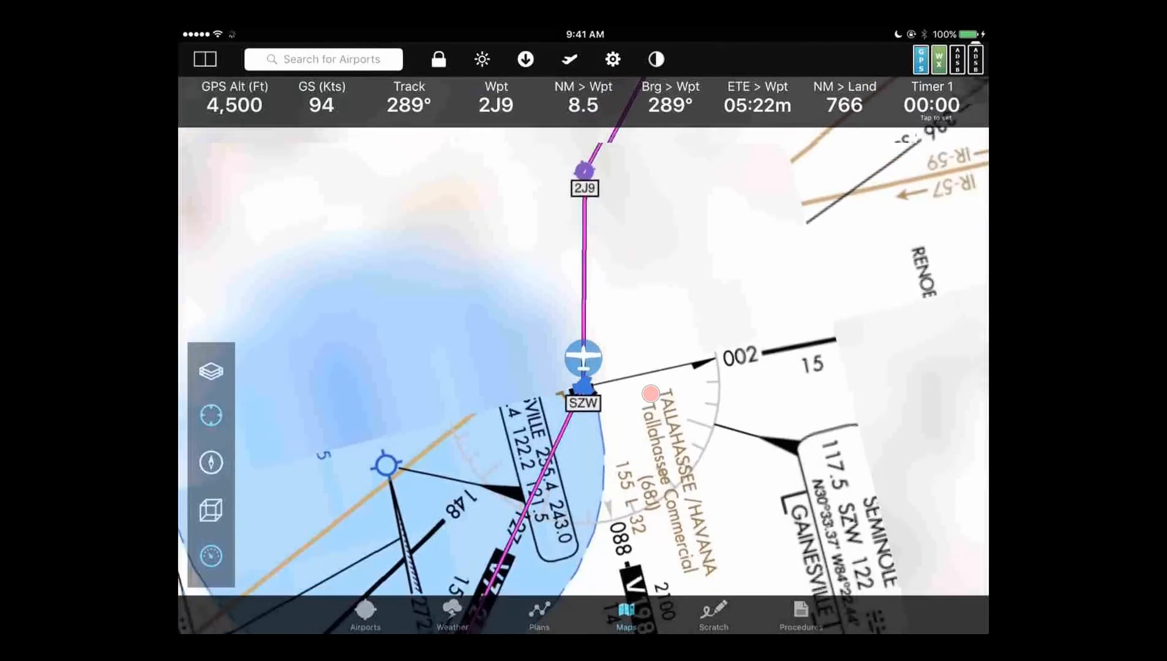
scroll(650, 393, "down", 10)
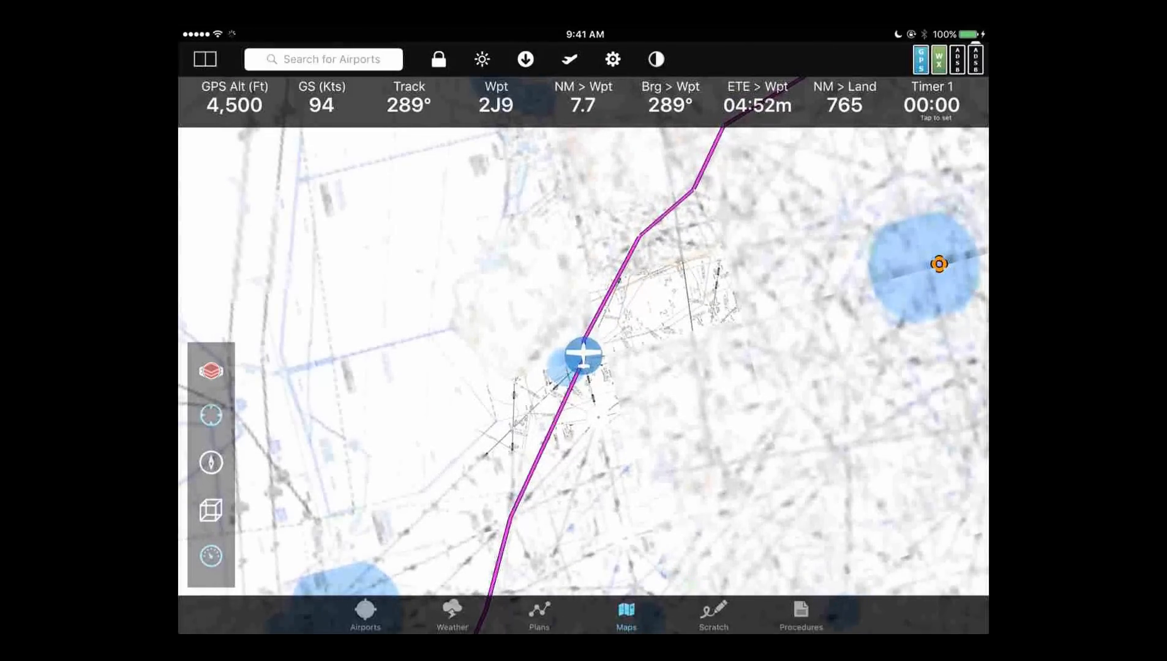
left_click(208, 371)
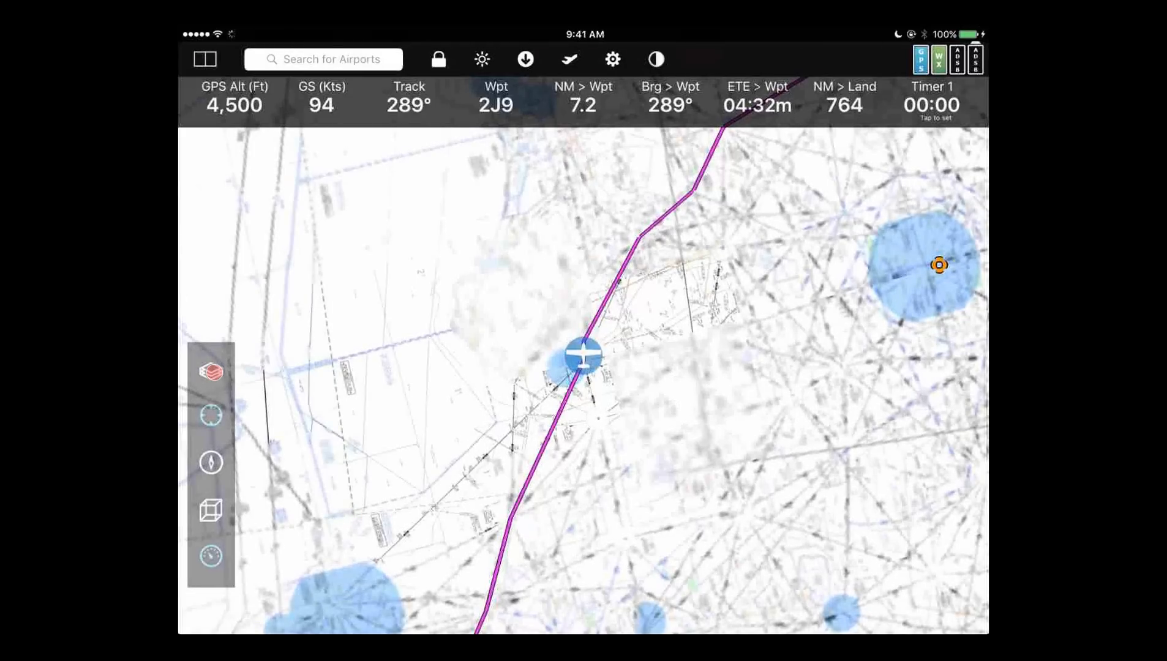
left_click(214, 372)
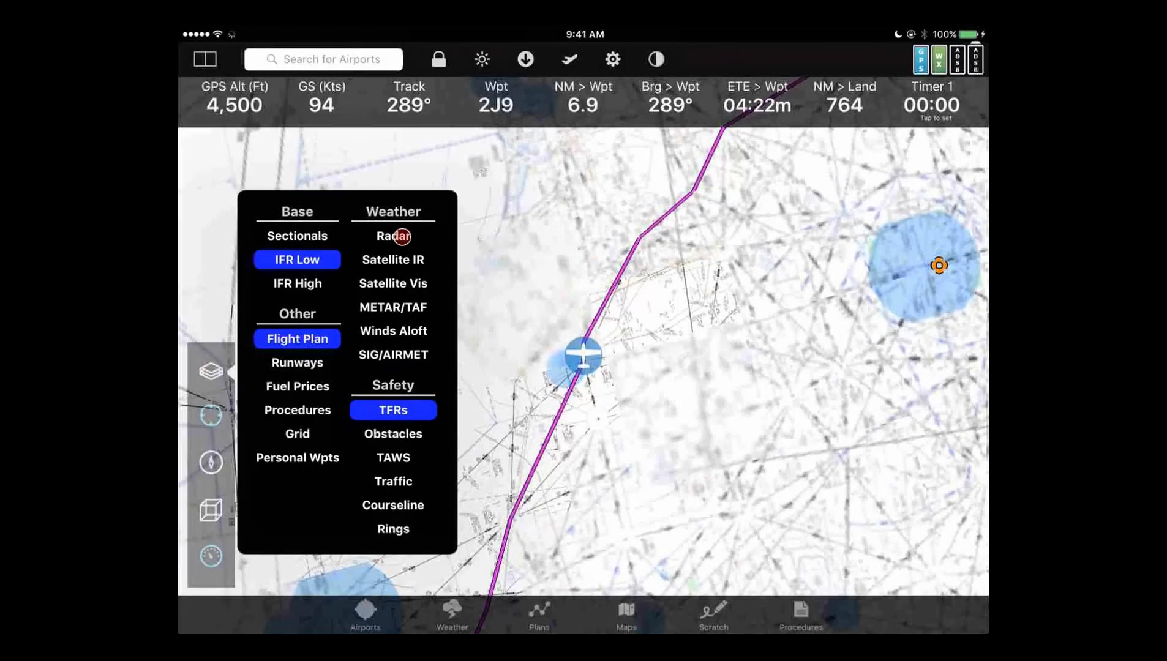
left_click(403, 235)
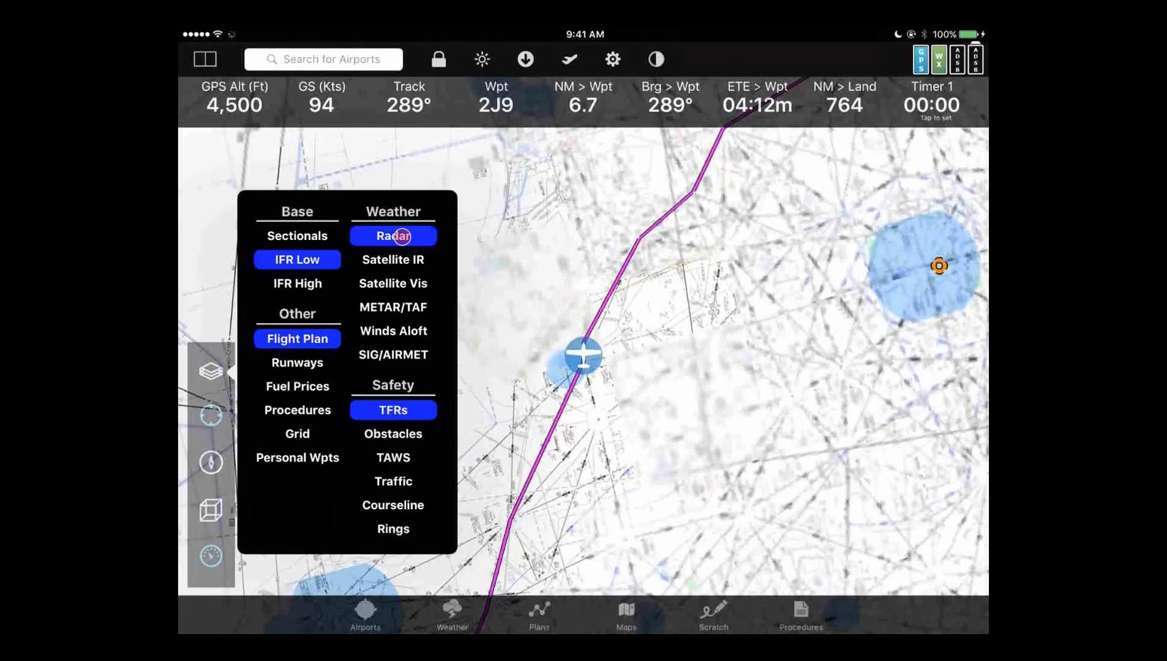
left_click(393, 283)
left_click(393, 260)
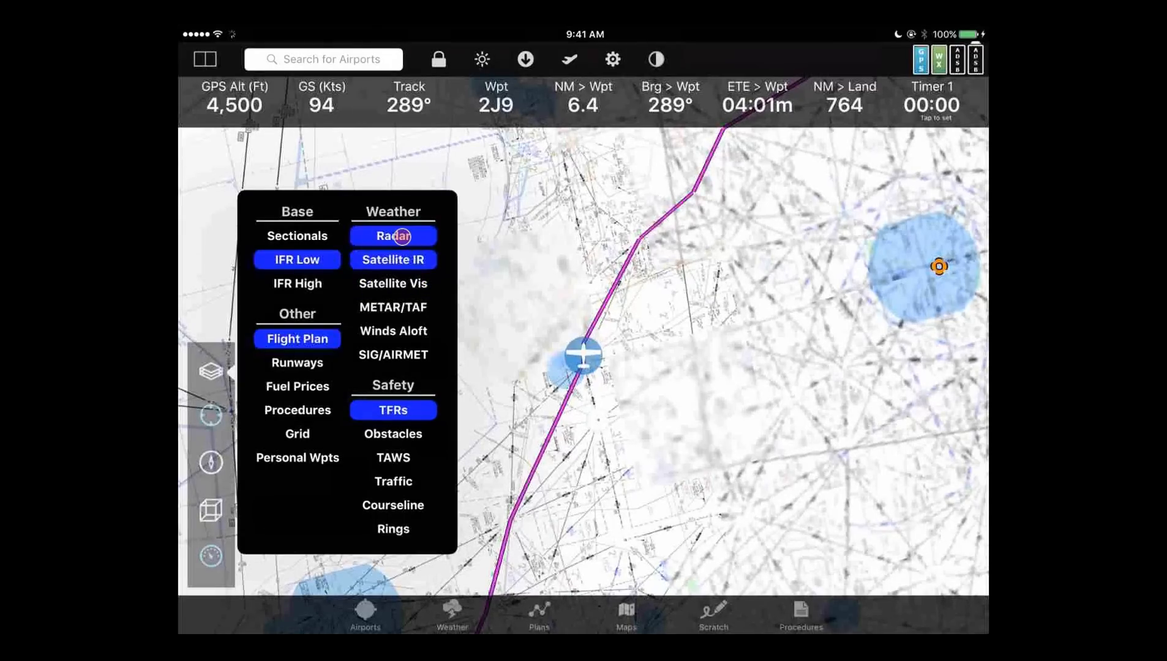
- Turn on the METAR/TAF weather layer and inspect the station markers along the route around OCF
left_click(393, 307)
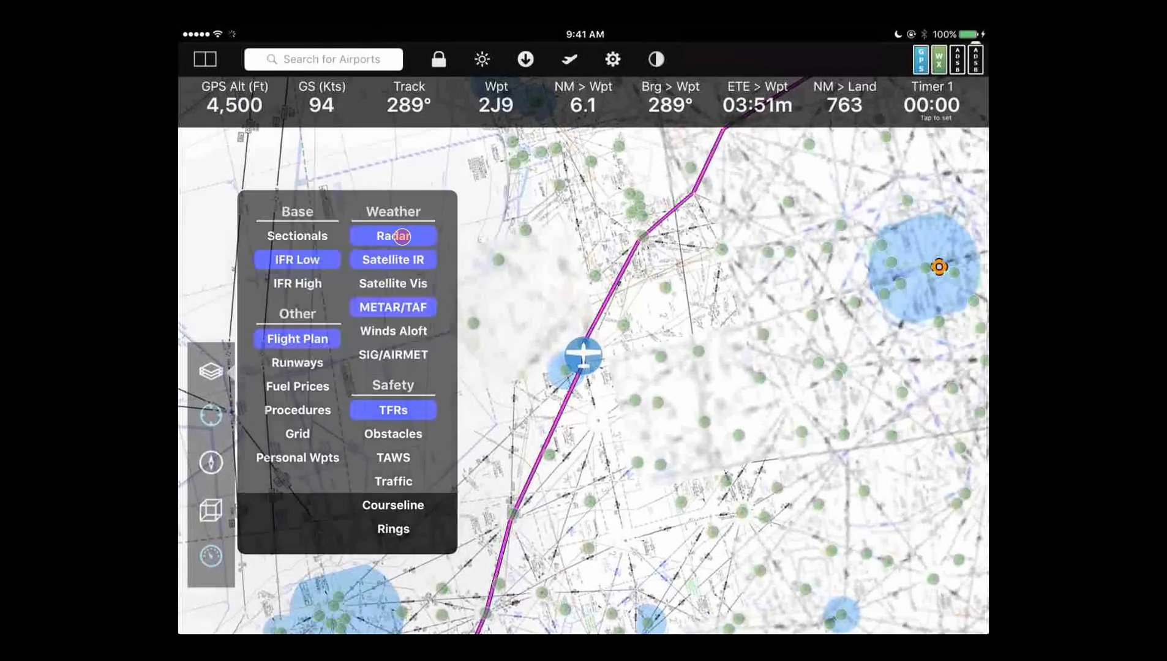
scroll(402, 237, "up", 2)
scroll(402, 237, "down", 5)
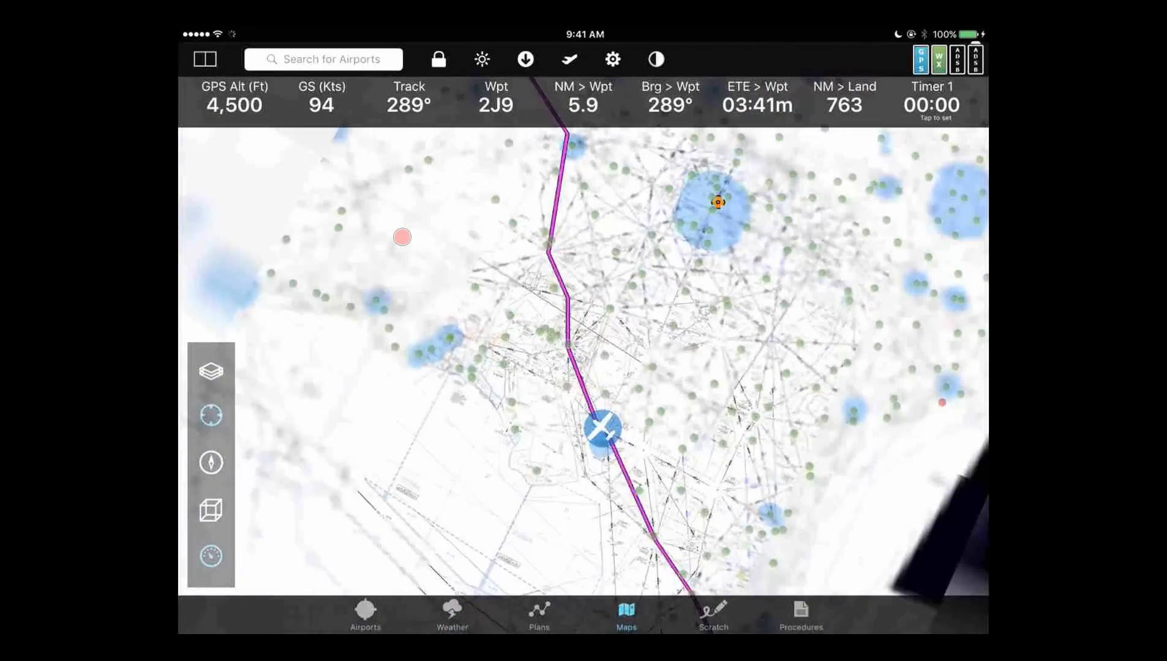
scroll(402, 237, "up", 3)
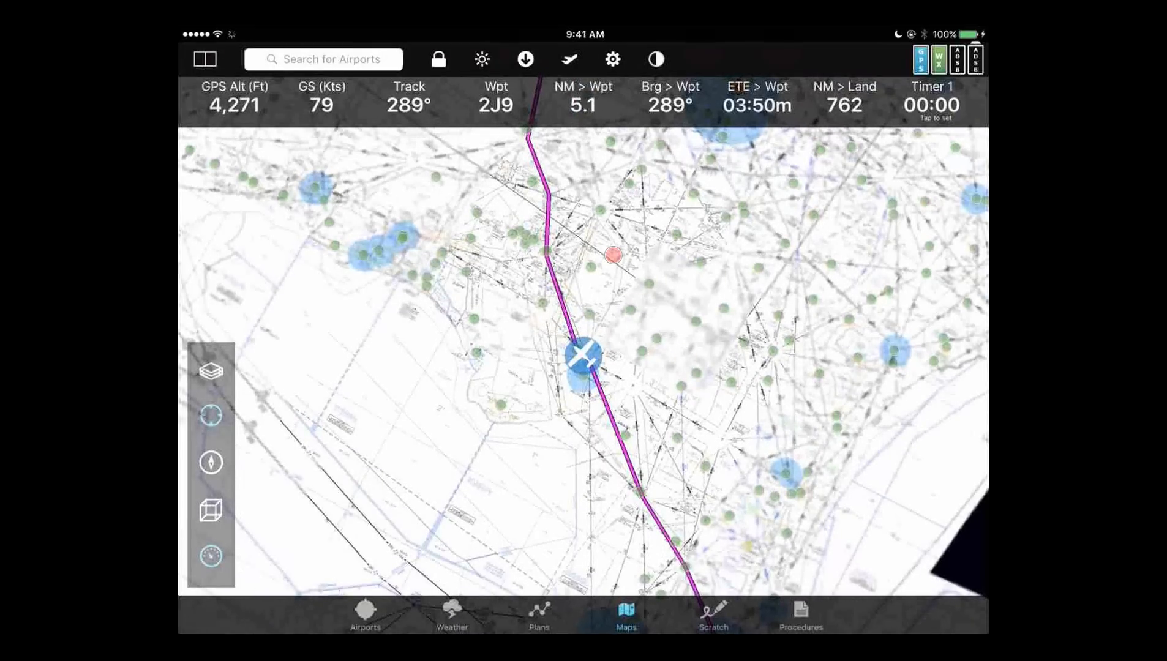
scroll(613, 255, "down", 3)
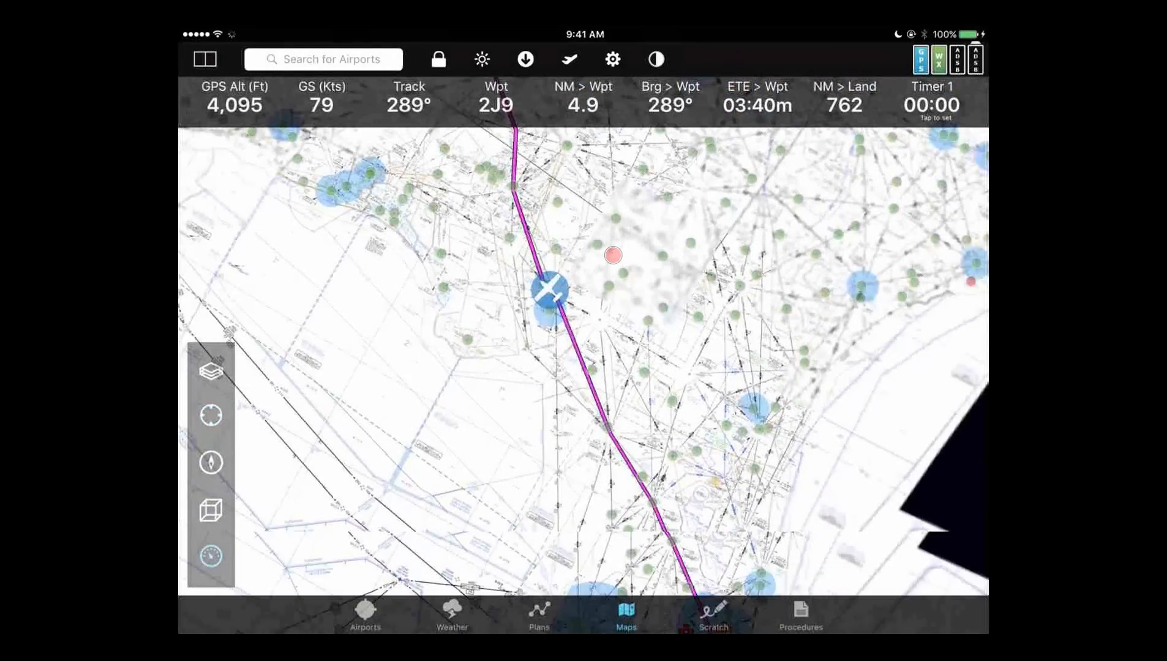
scroll(614, 255, "down", 2)
scroll(614, 256, "up", 5)
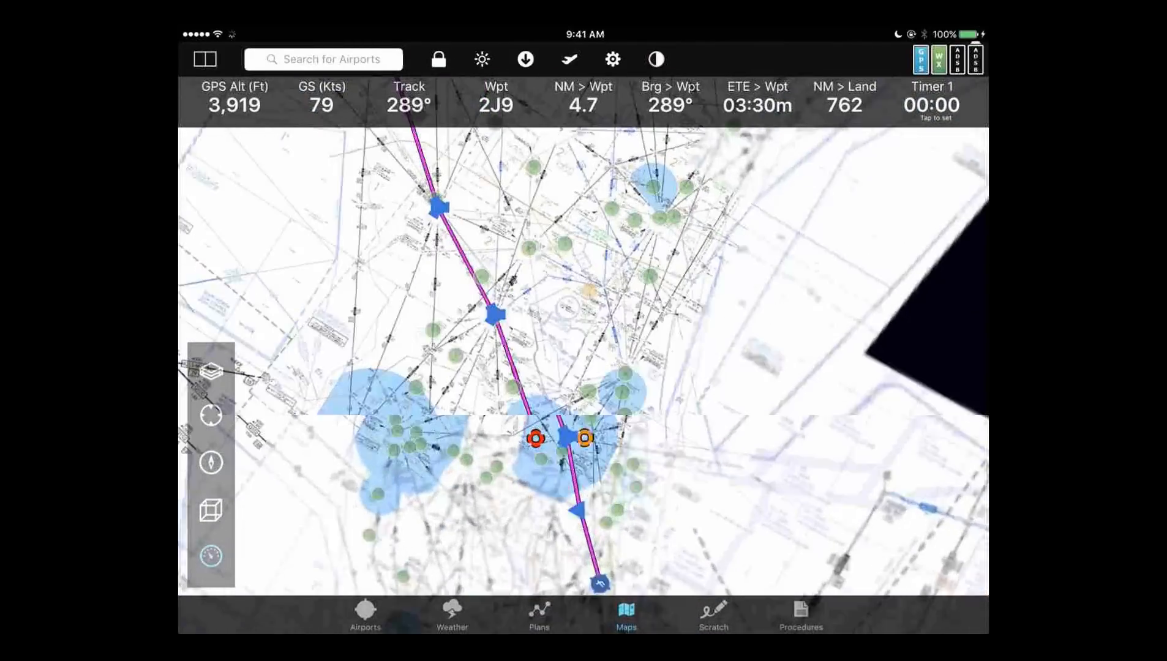
scroll(583, 361, "up", 1)
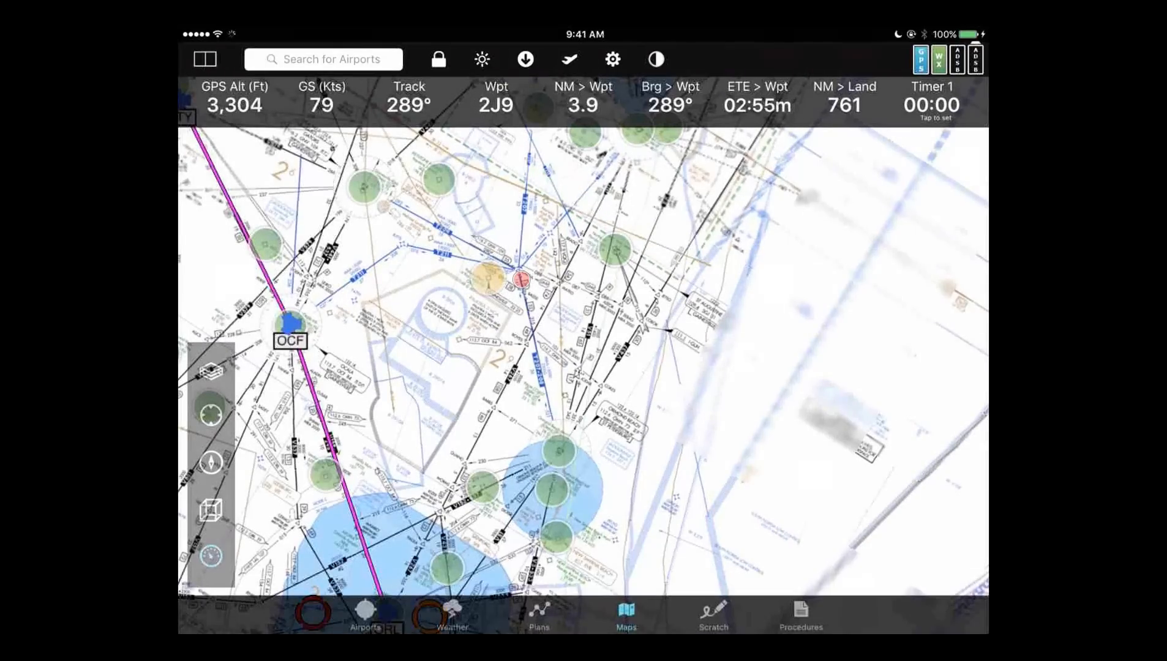
- Read the translated METAR and TAF for the orange station marker K28J east of OCF, and dismiss the report
left_click(520, 280)
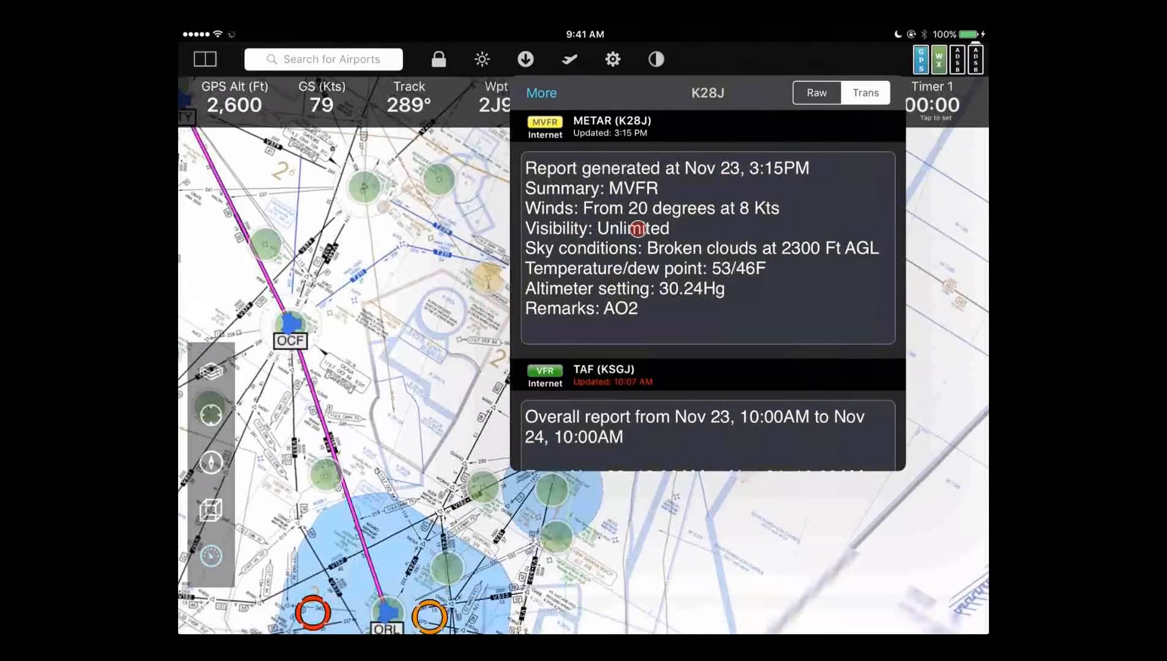
scroll(676, 275, "down", 8)
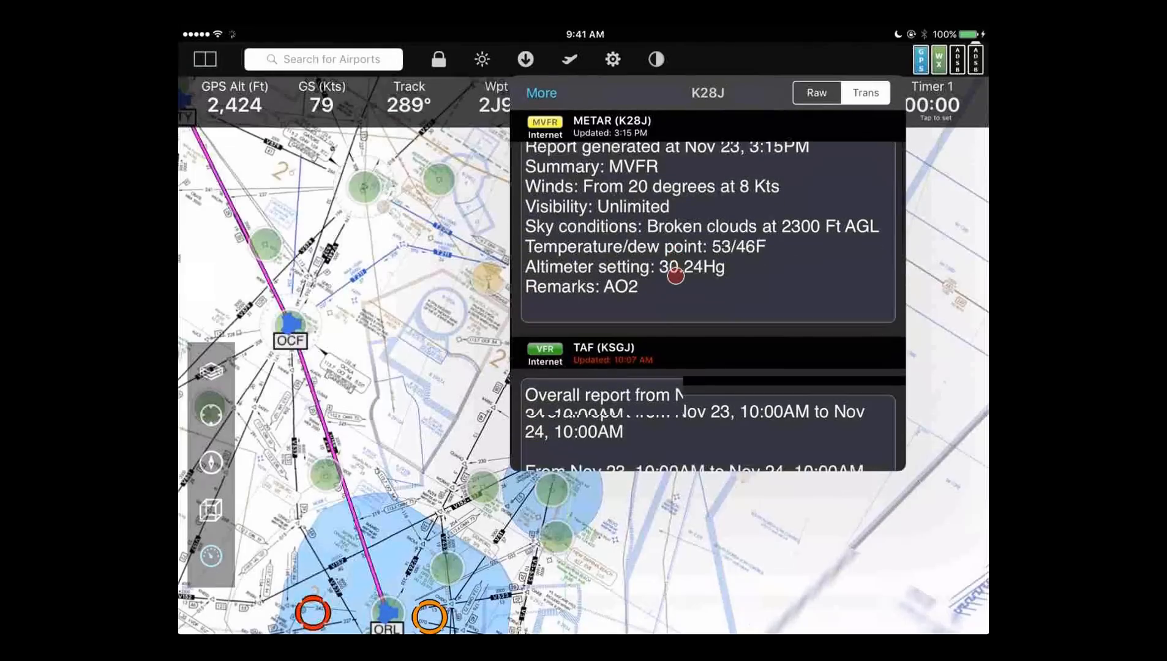
scroll(675, 275, "up", 8)
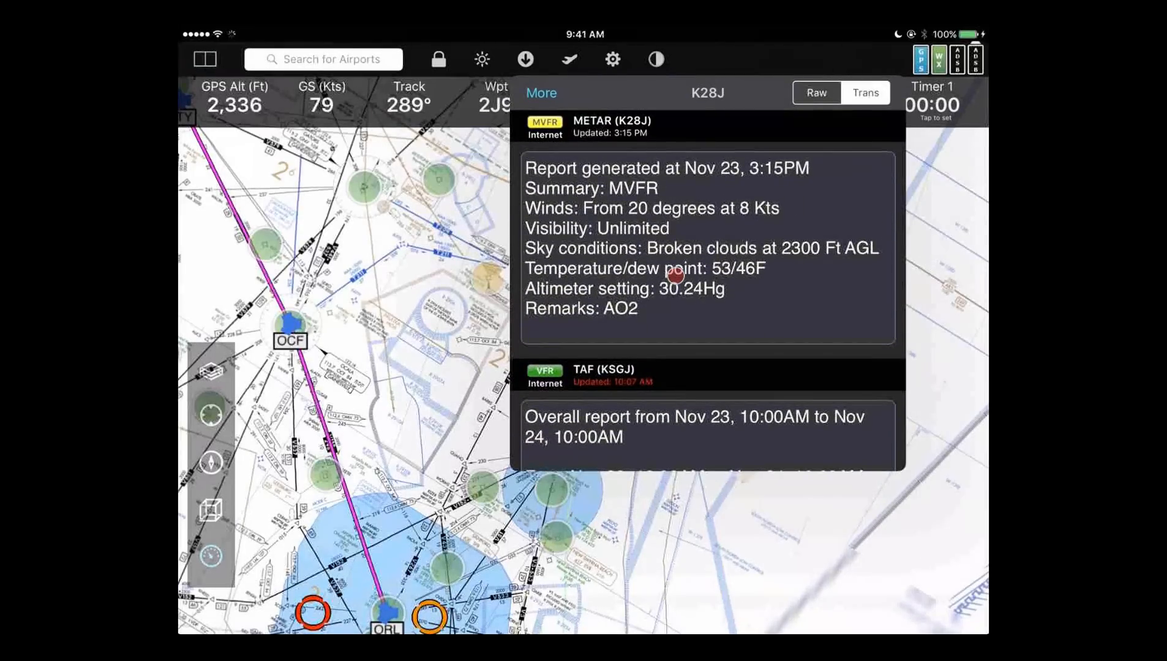
key("Escape")
- Open the security TFR FDC 4/3634 ZJX west of ORL, read its full text, and dismiss its information
scroll(675, 276, "down", 4)
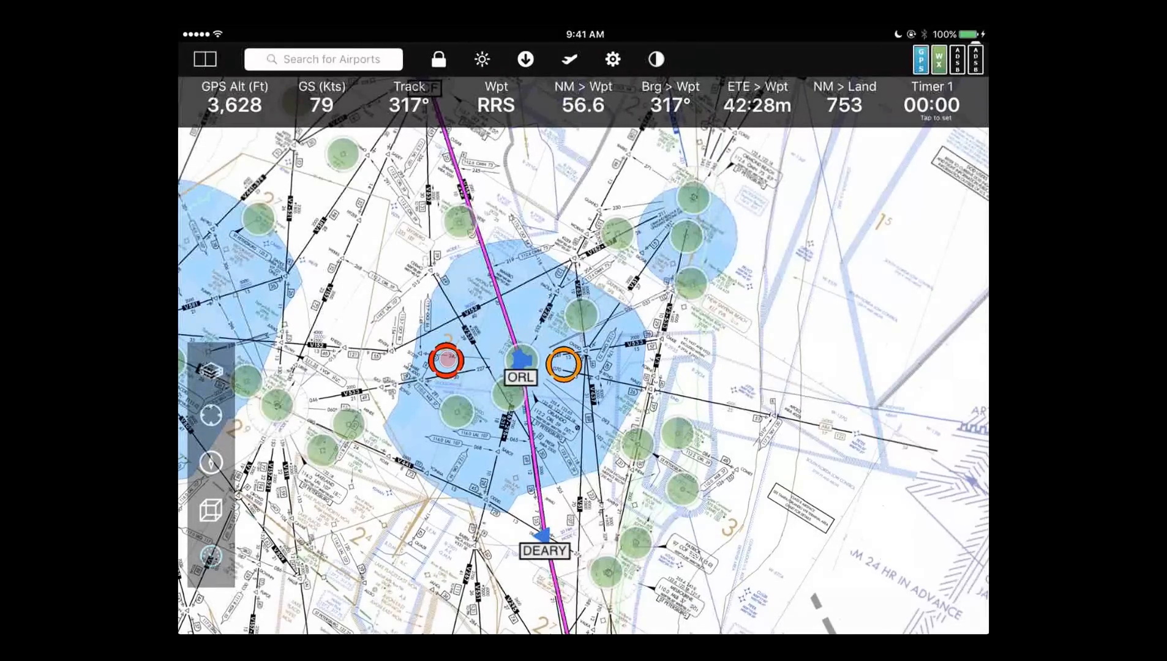
left_click(448, 358)
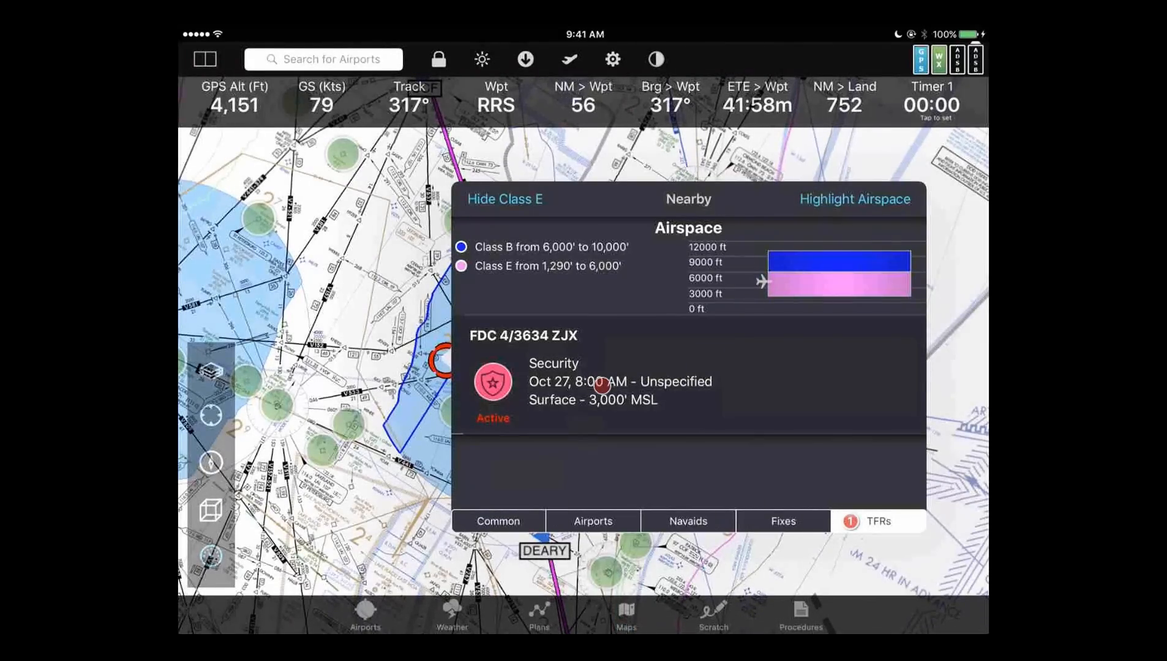
left_click(601, 384)
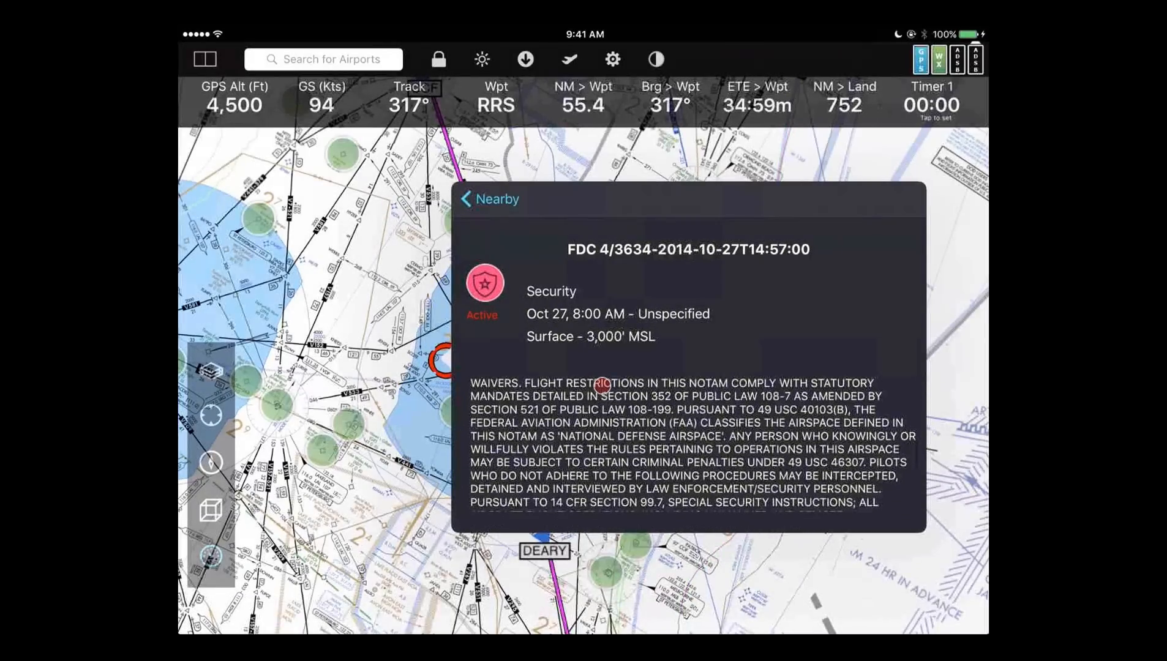
left_click(602, 384)
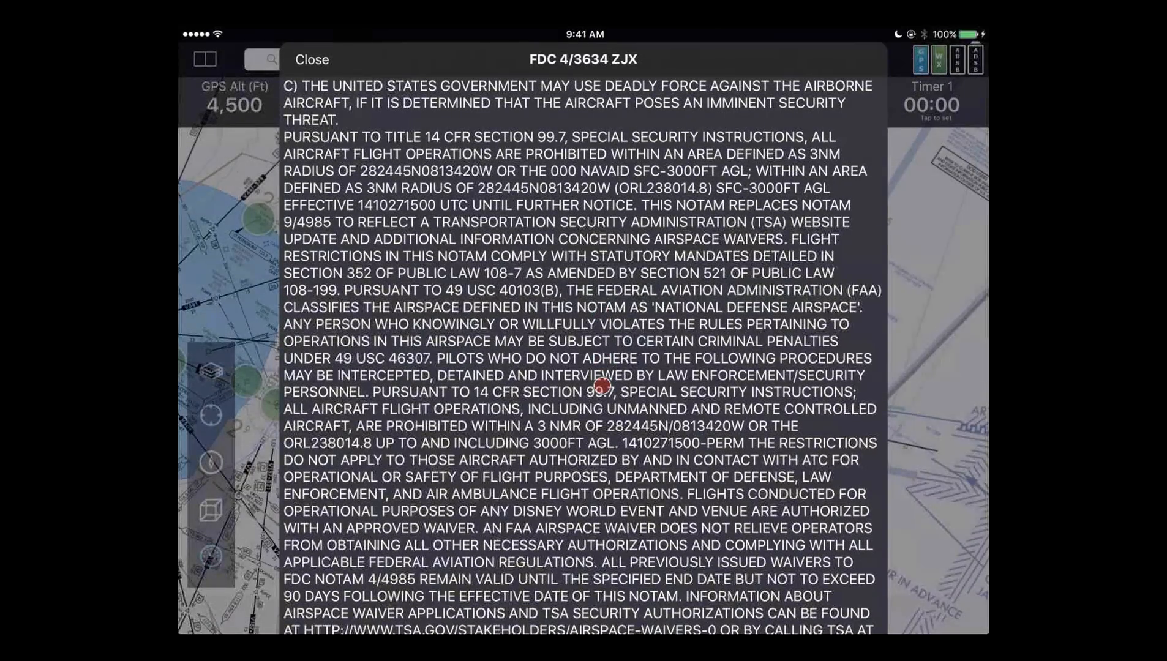
left_click(312, 60)
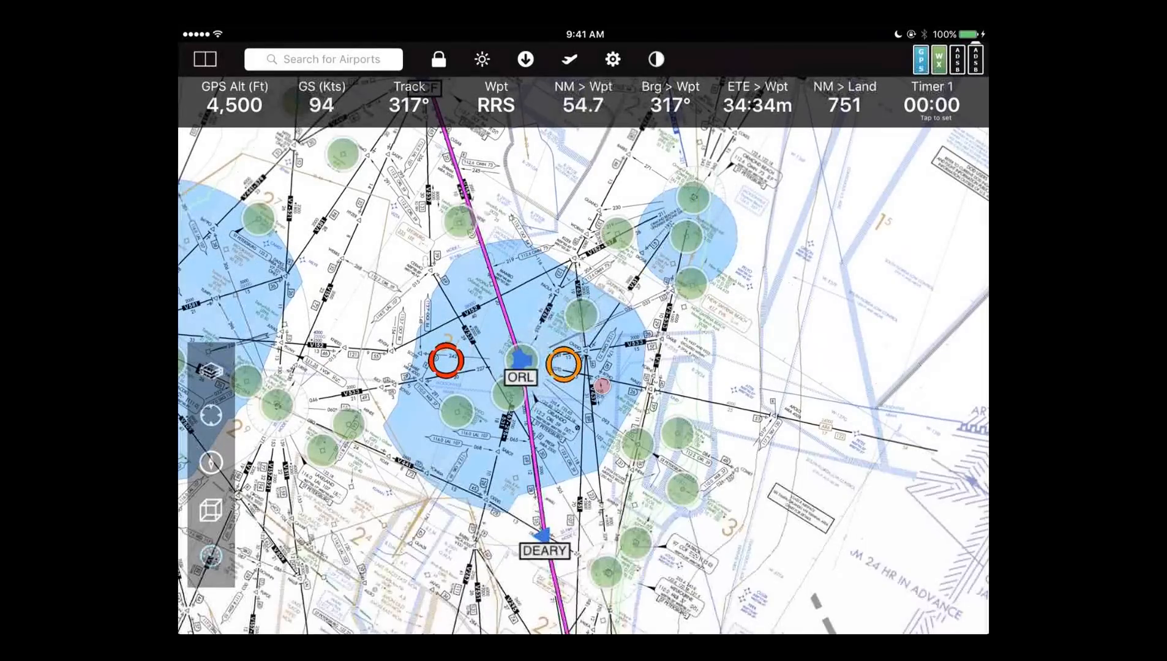
left_click(602, 385)
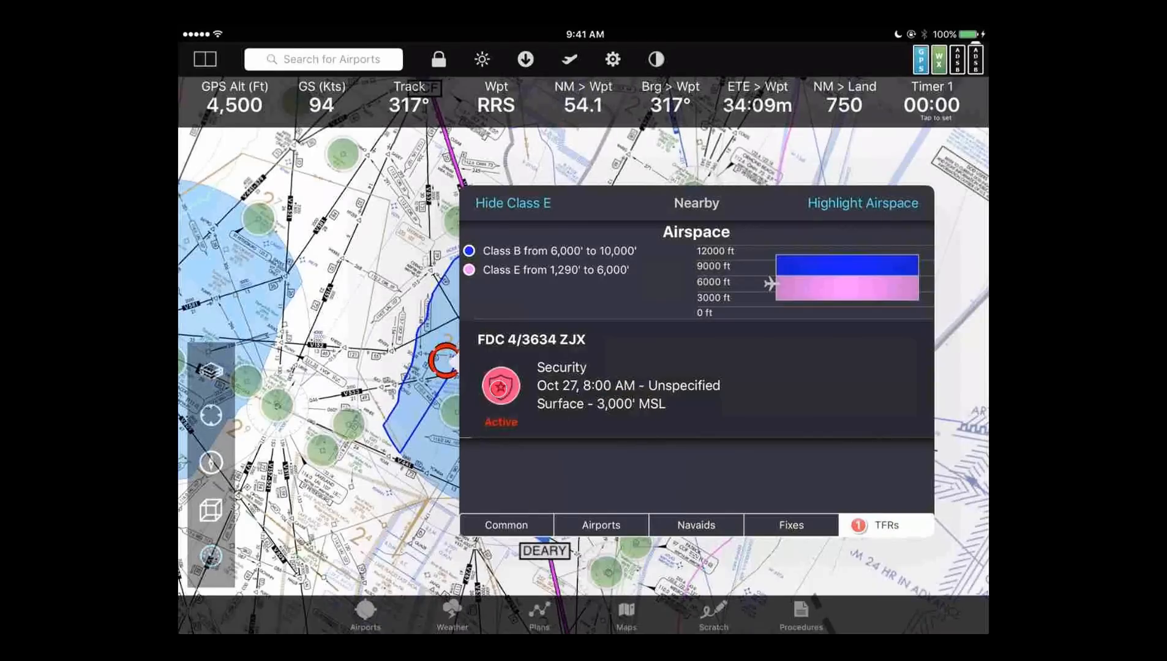
left_click(509, 384)
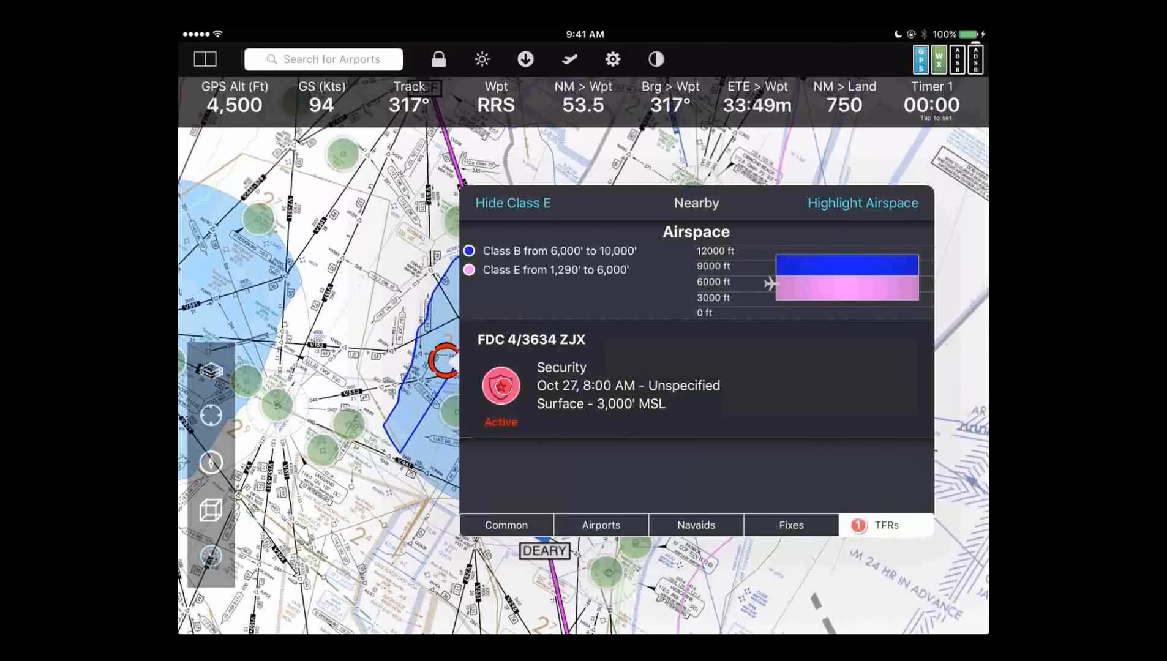
left_click(503, 386)
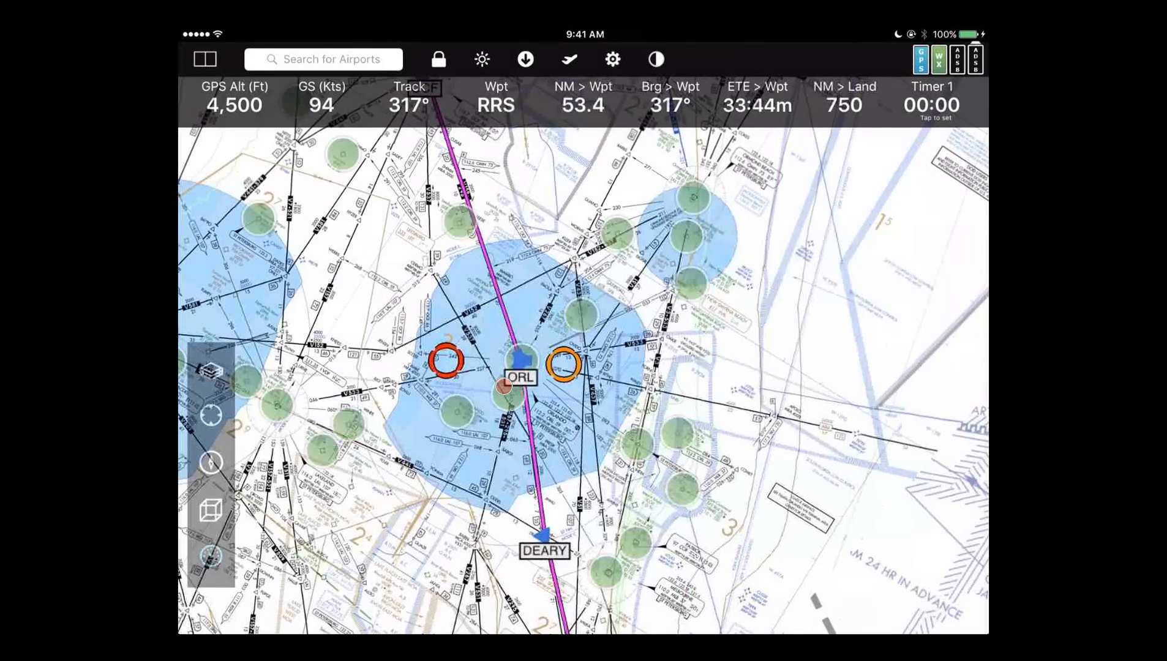
- Open the sports TFR South Florida at UCF (4/3621) east of ORL, read its details, and dismiss it
scroll(503, 386, "up", 5)
left_click(504, 386)
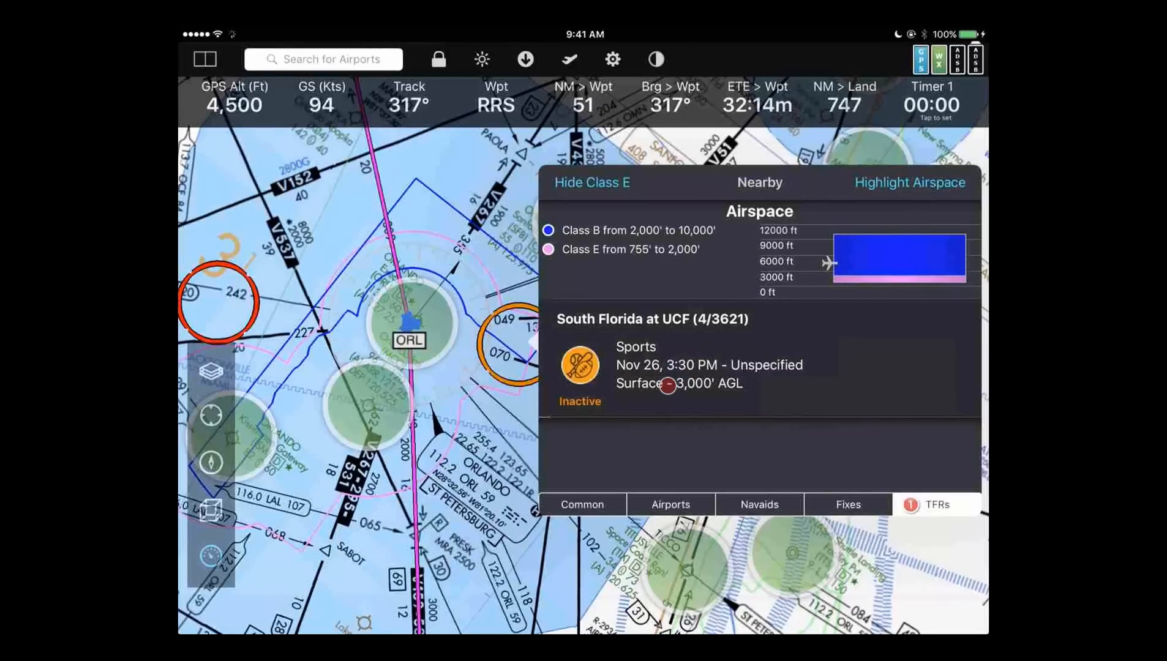
left_click(667, 385)
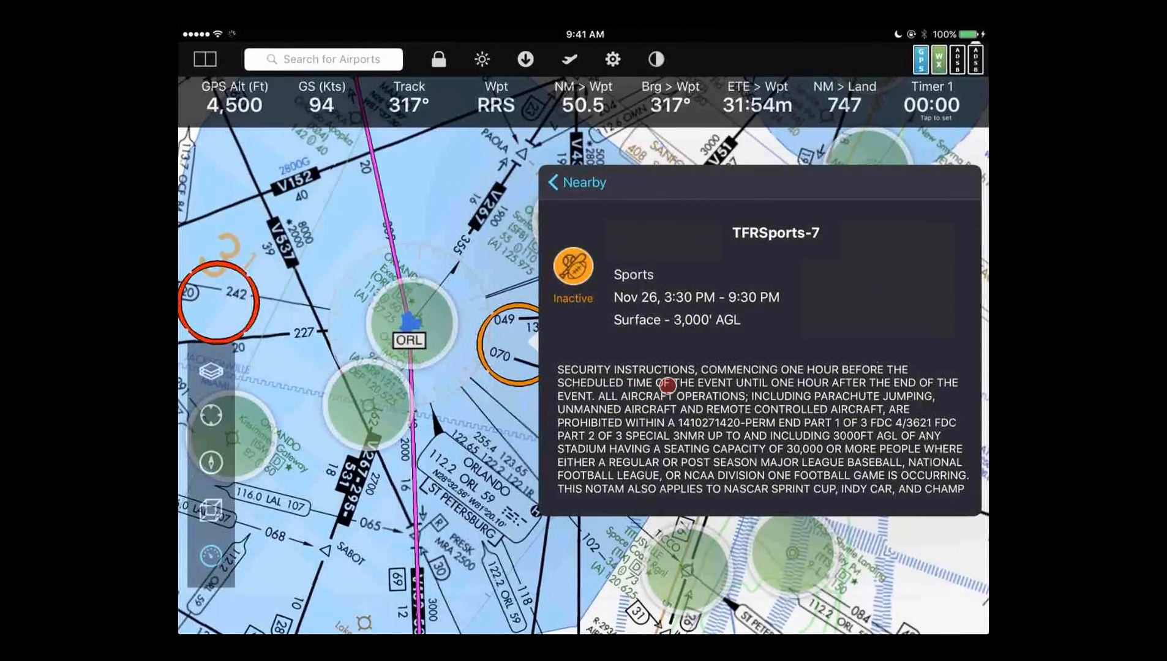
left_click(575, 182)
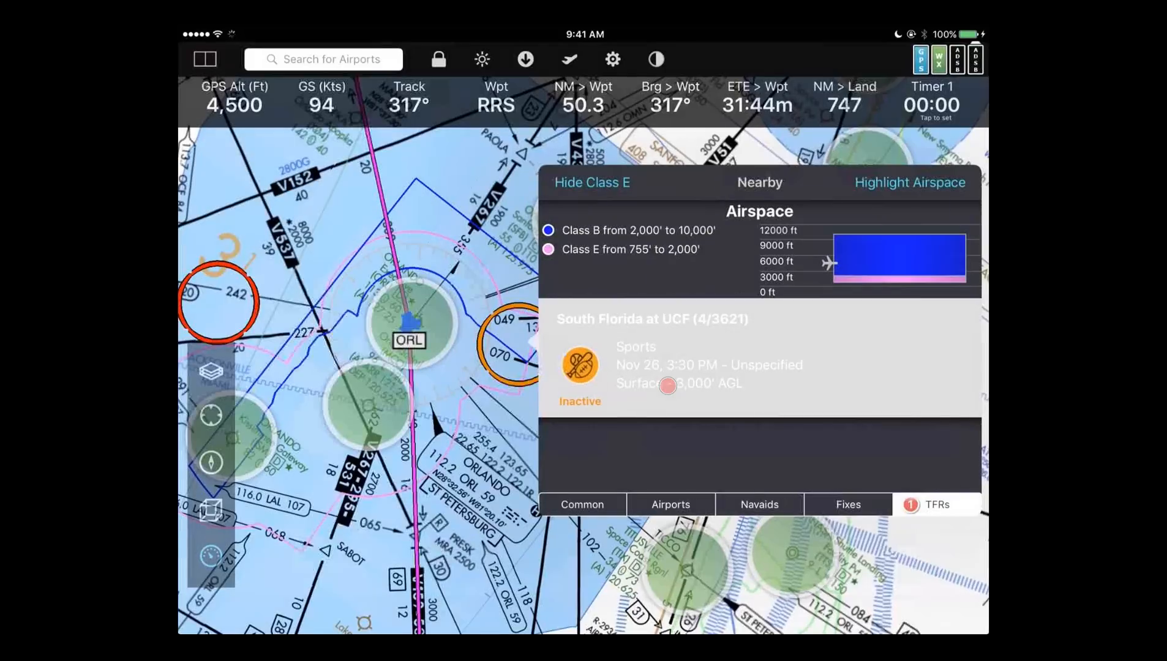
left_click(453, 245)
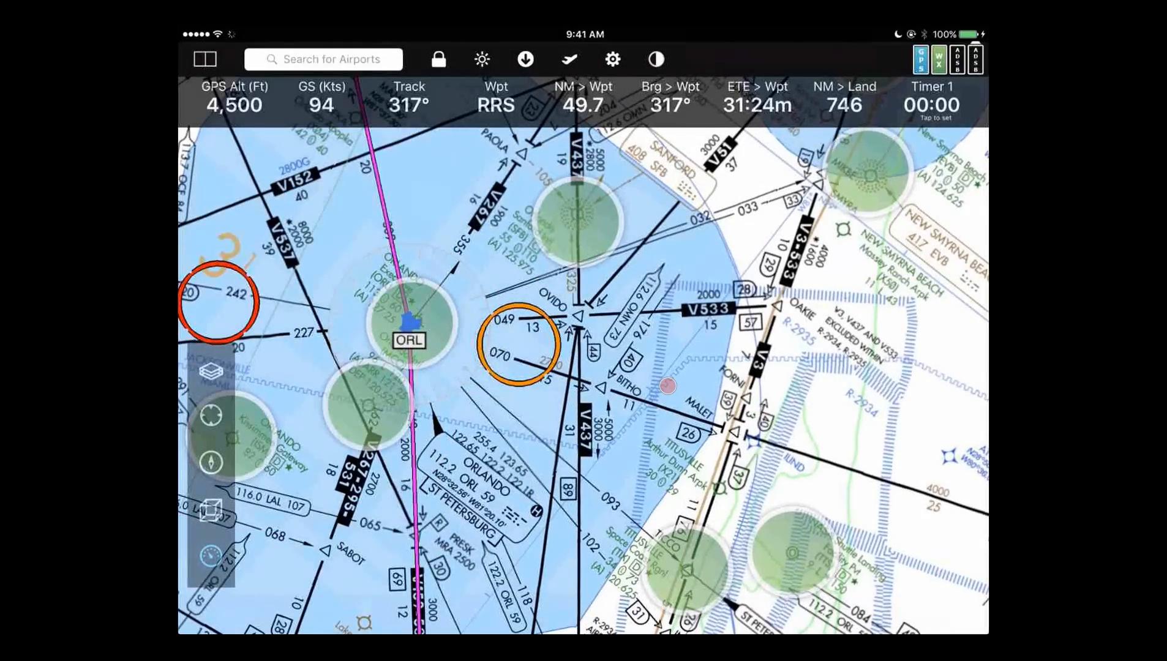
- Center the map on the aircraft, view the route in the track-up orientations, and return the map to north up
scroll(668, 386, "down", 5)
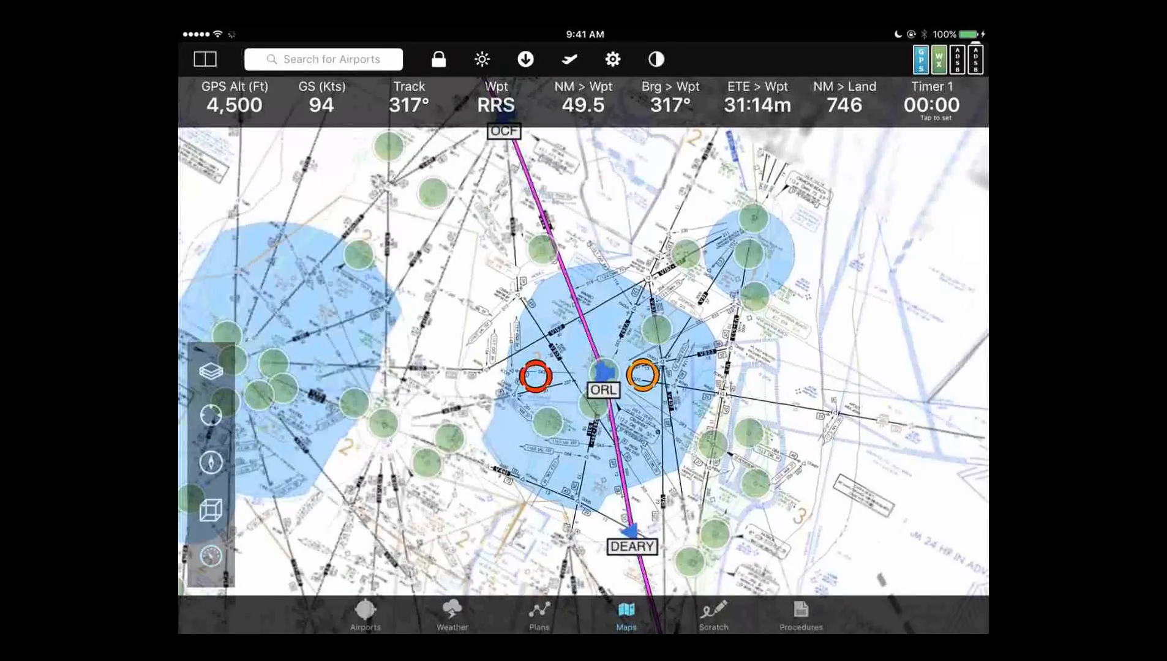
left_click_drag(584, 380, 630, 320)
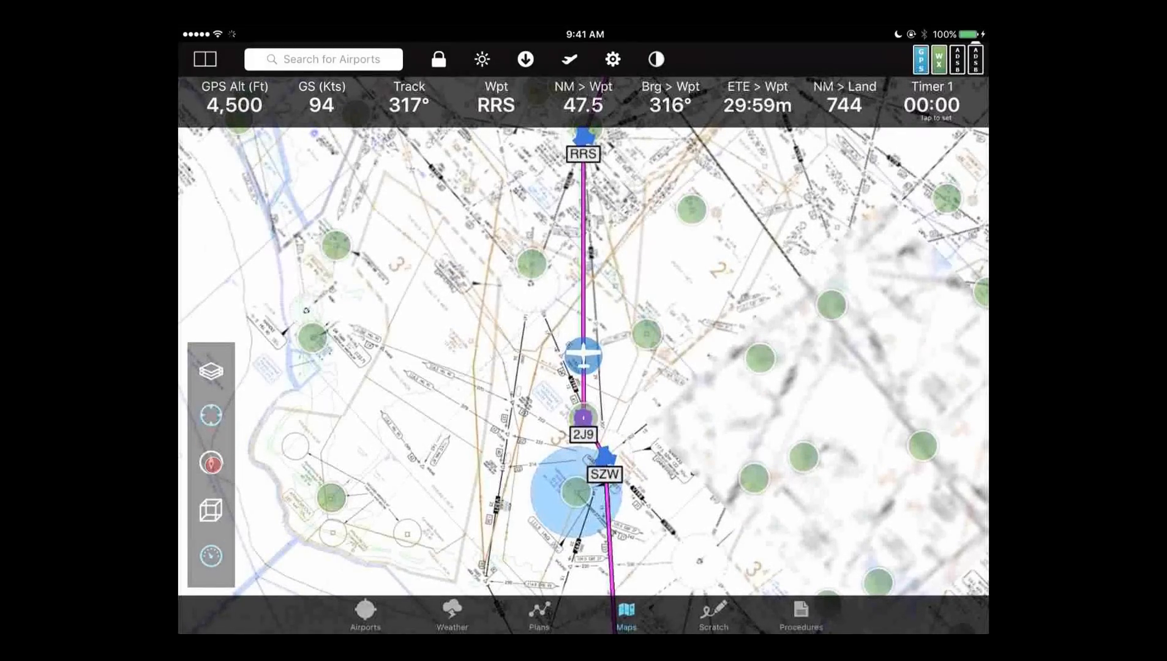
left_click(211, 463)
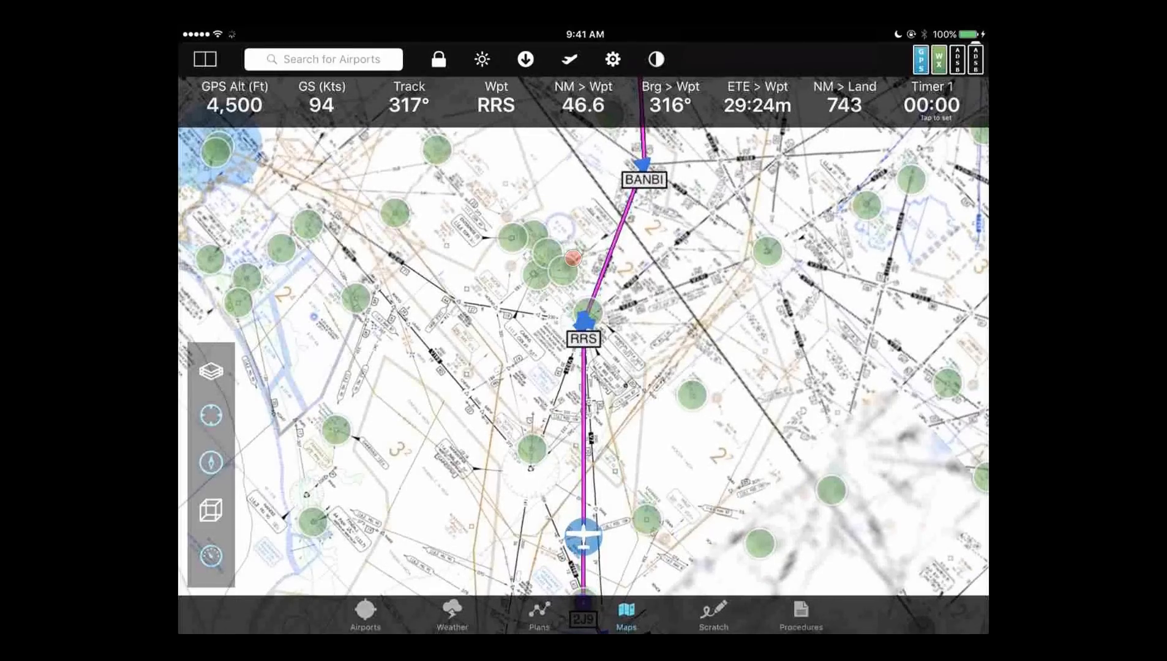
scroll(486, 293, "up", 3)
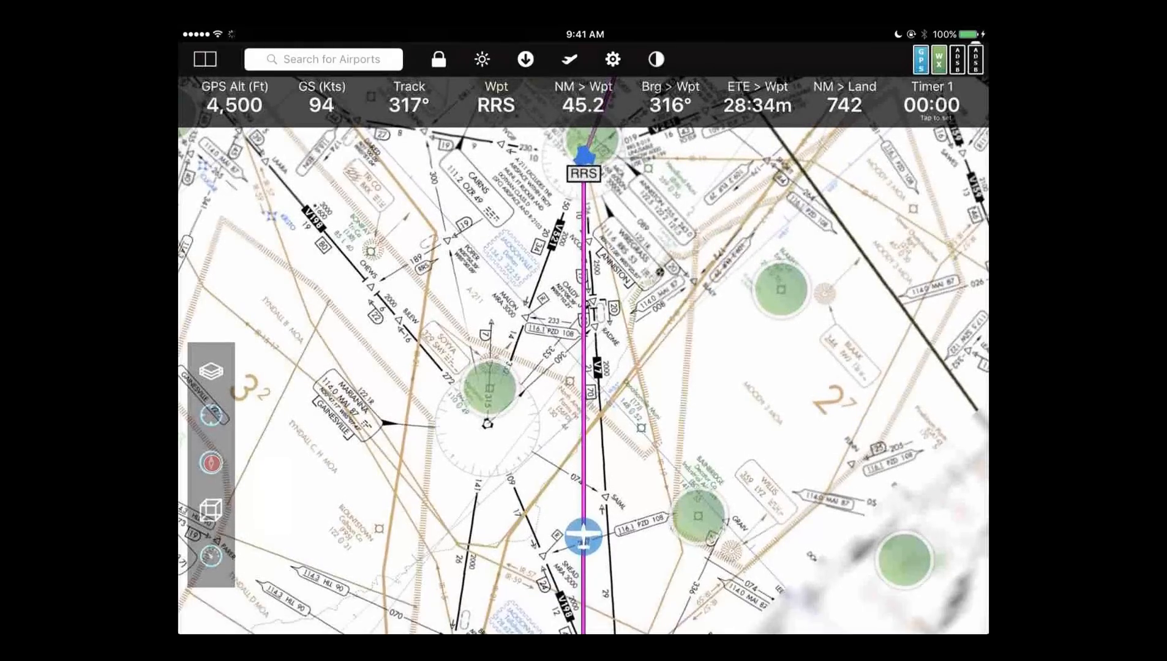
left_click(211, 464)
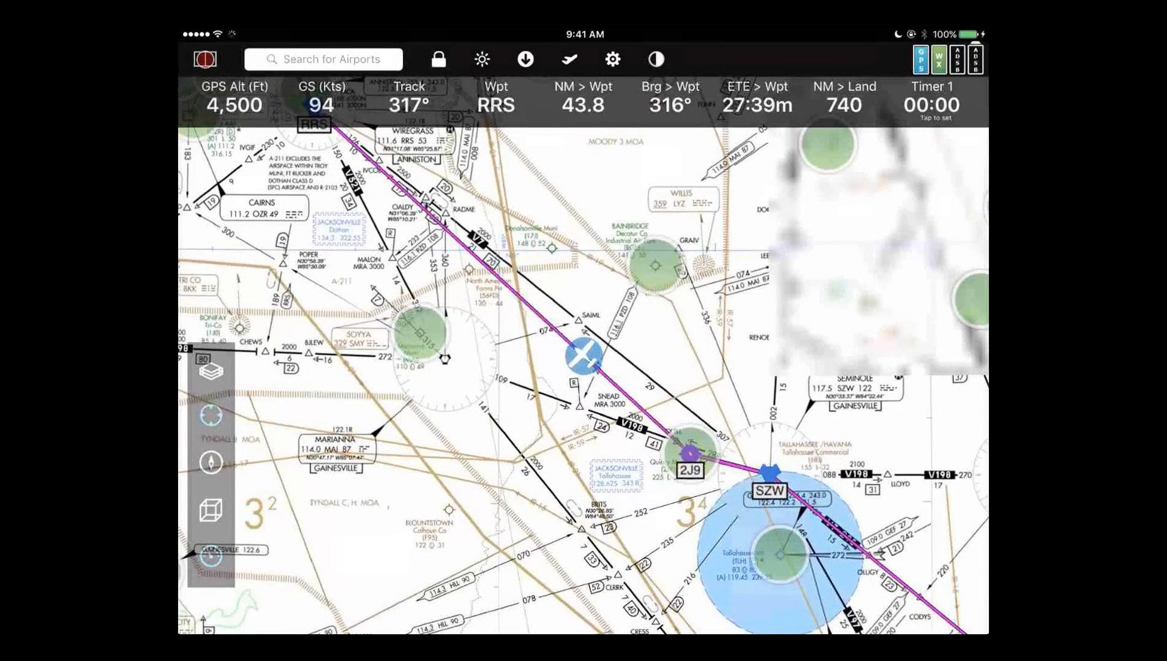
- Split the screen into two map views, show the 3D synthetic vision in the second one, and return it to the sectional chart
left_click(204, 58)
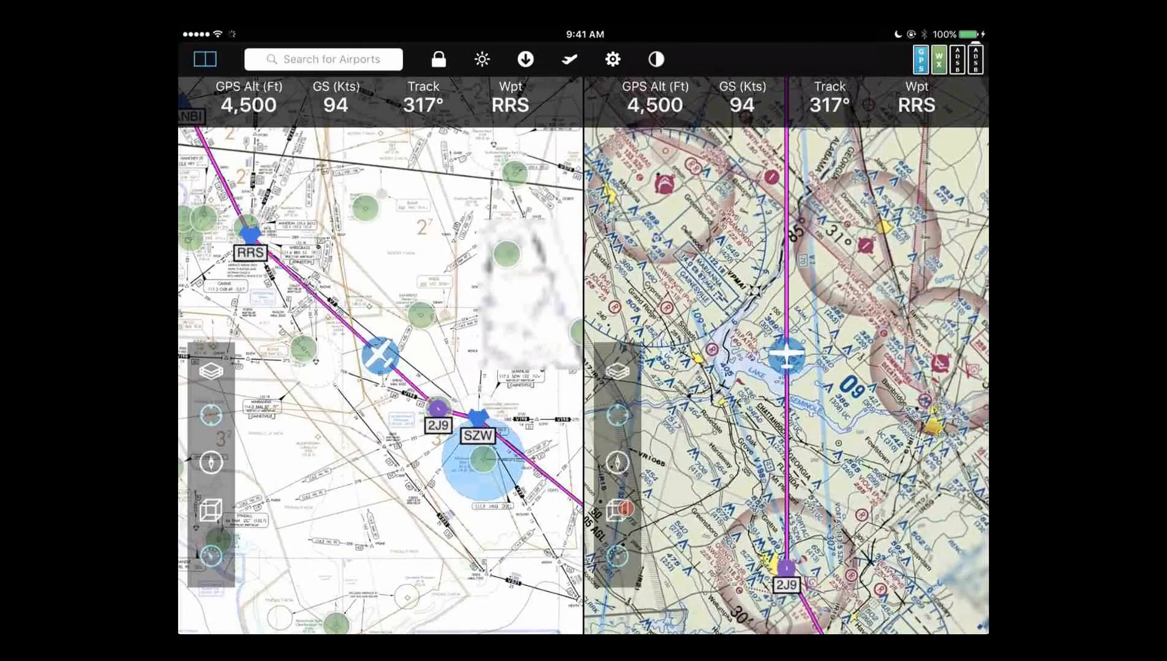
left_click(617, 508)
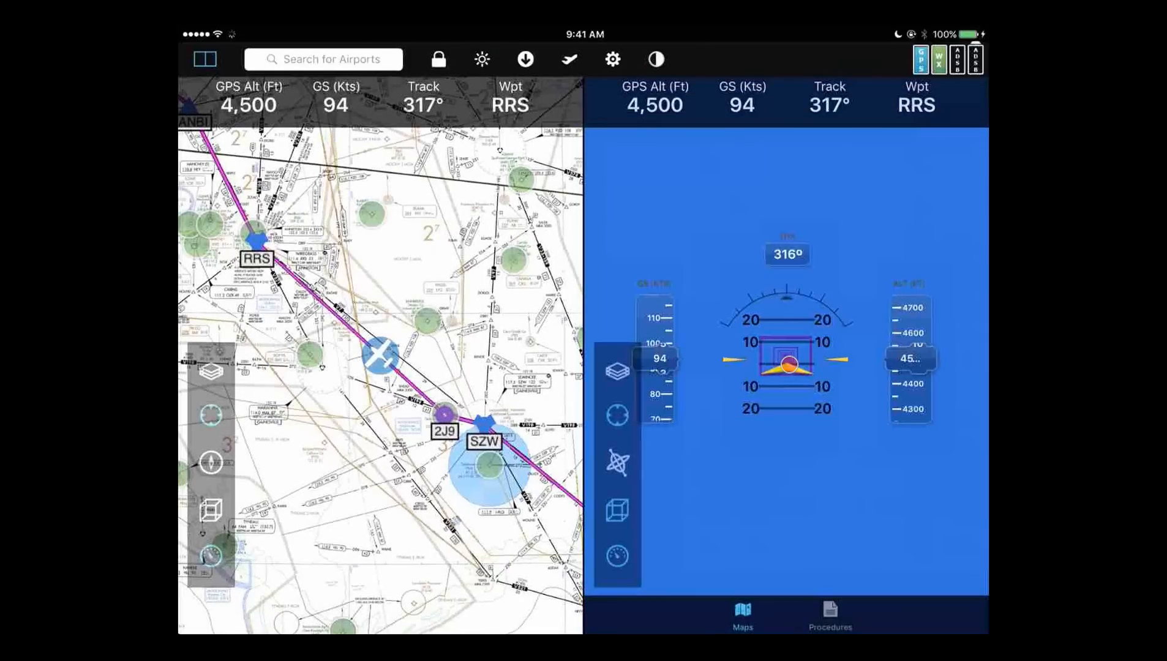
left_click(624, 513)
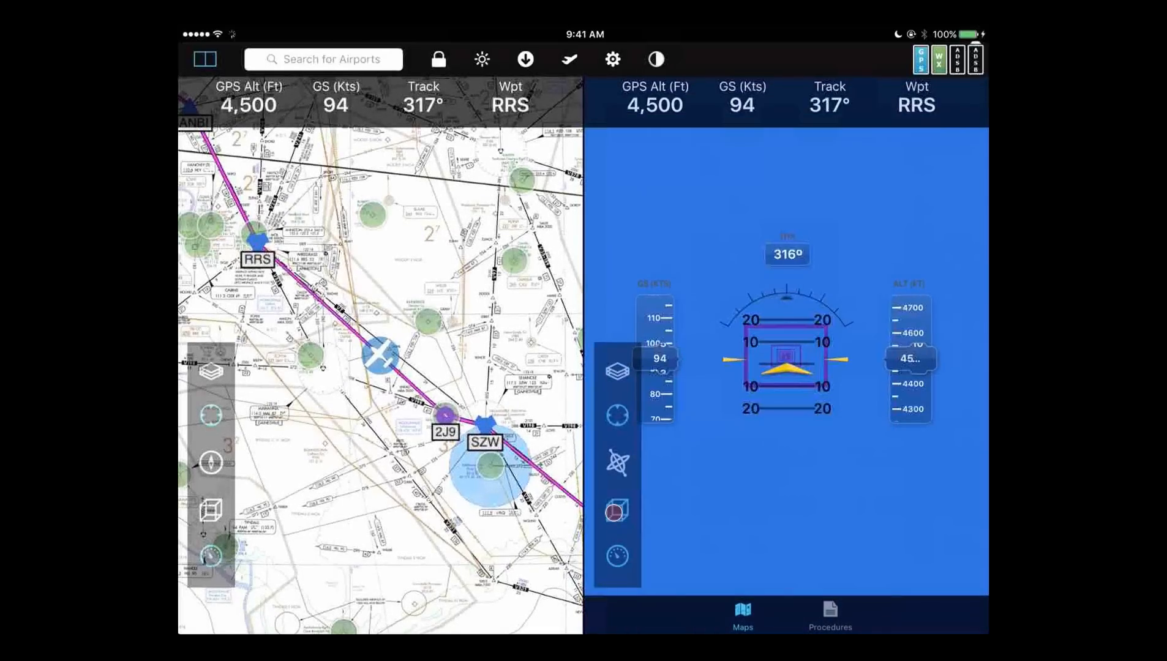
left_click(613, 513)
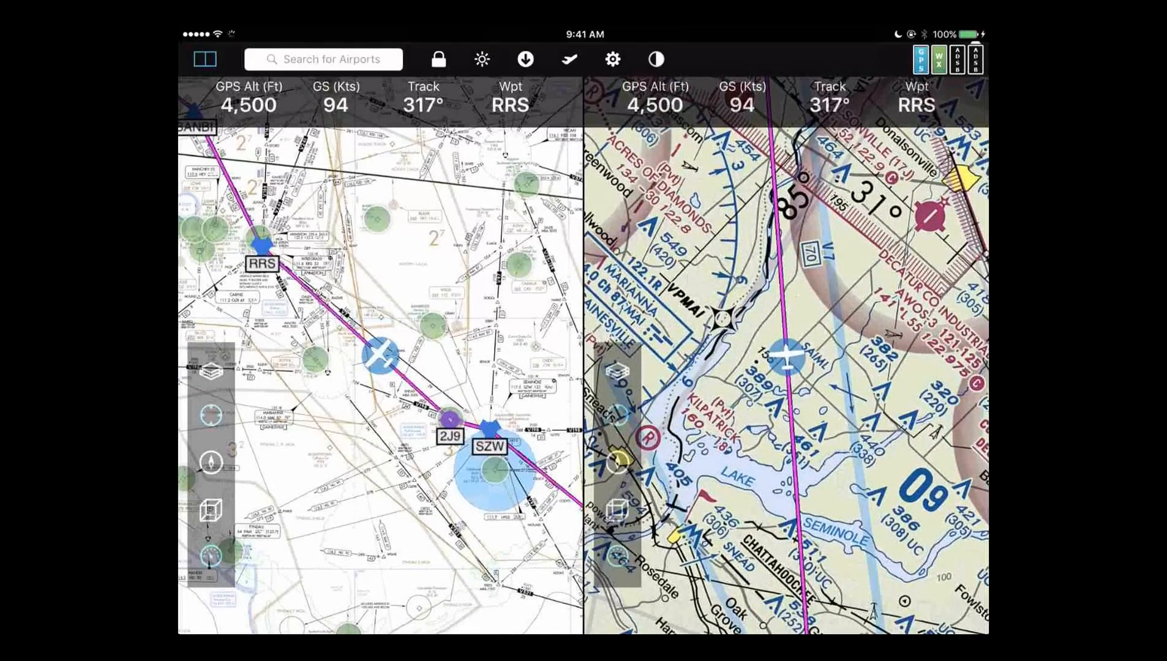
- Open the nearby information for Marianna Muni (KMAI) from the IFR map and examine the airport's available actions
left_click(324, 60)
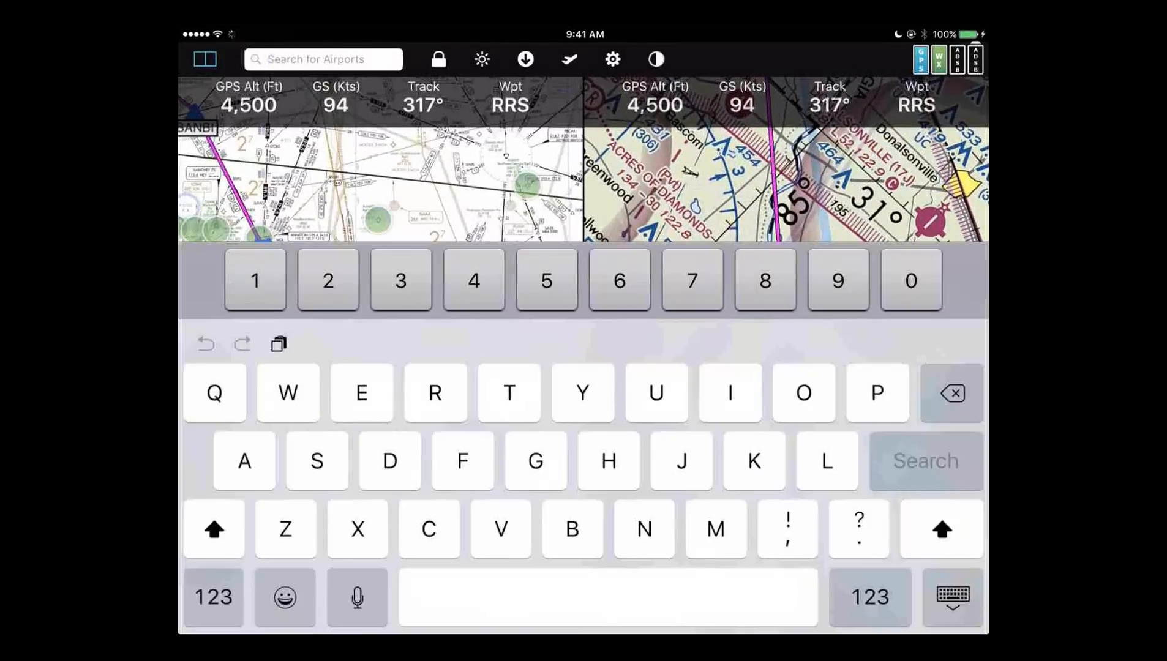
left_click(953, 598)
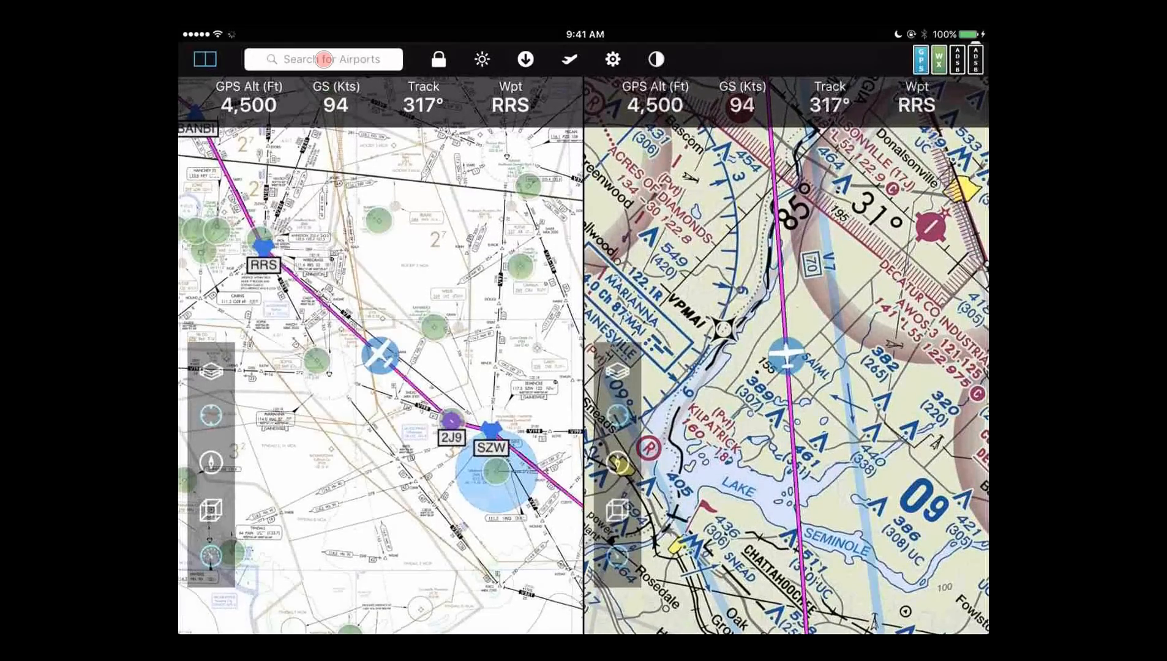
scroll(380, 355, "up", 3)
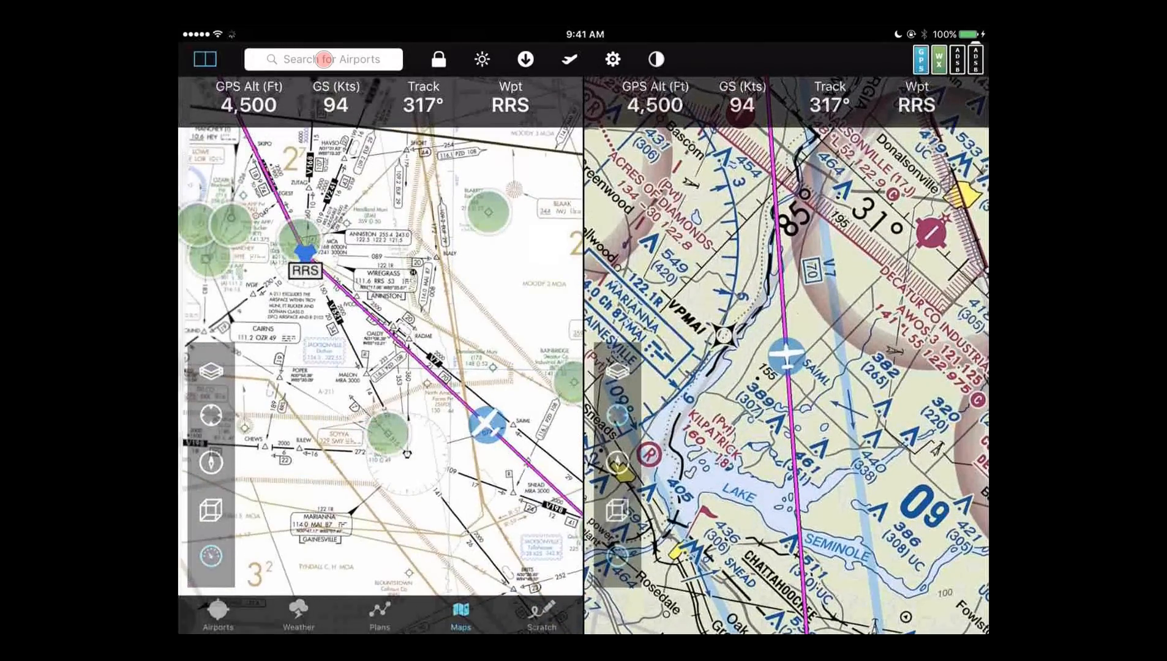
left_click(389, 430)
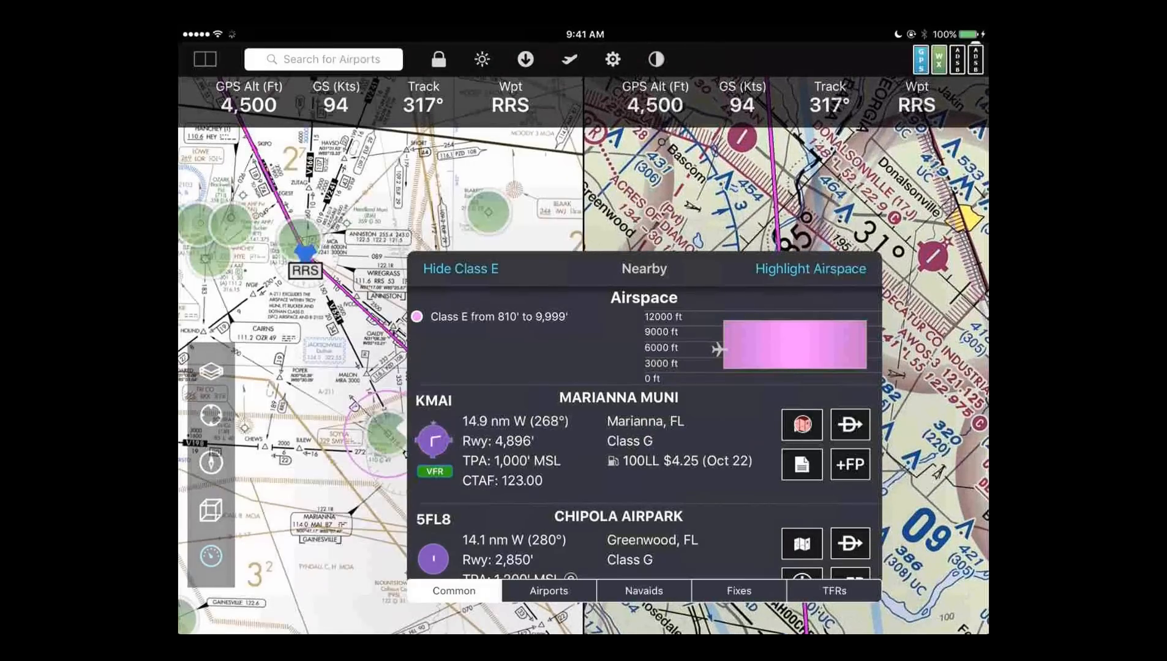
left_click(847, 424)
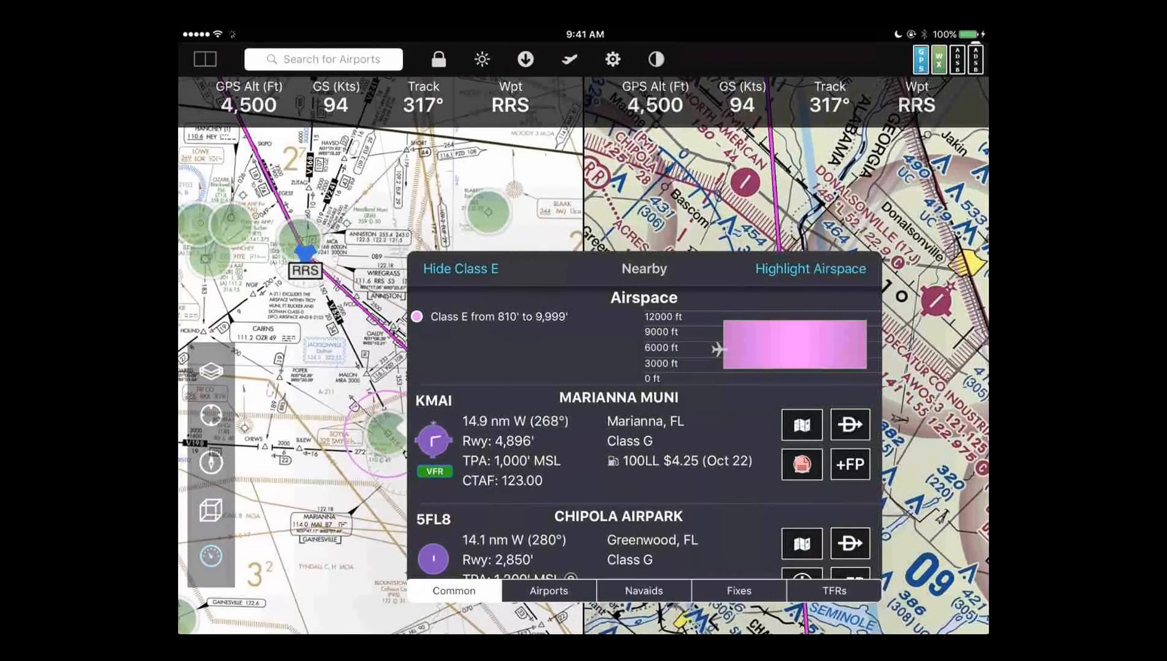
- Open the NDB-C approach plate for Marianna Muni (KMAI) beside the map and overlay it on the map
left_click(802, 465)
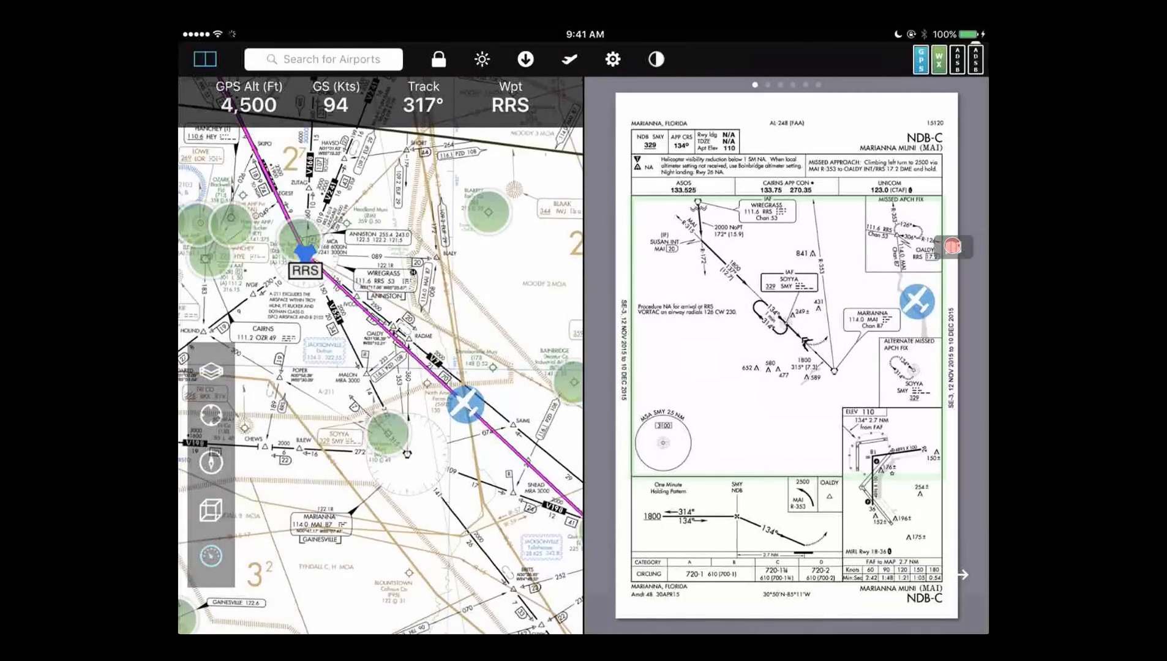
left_click(952, 246)
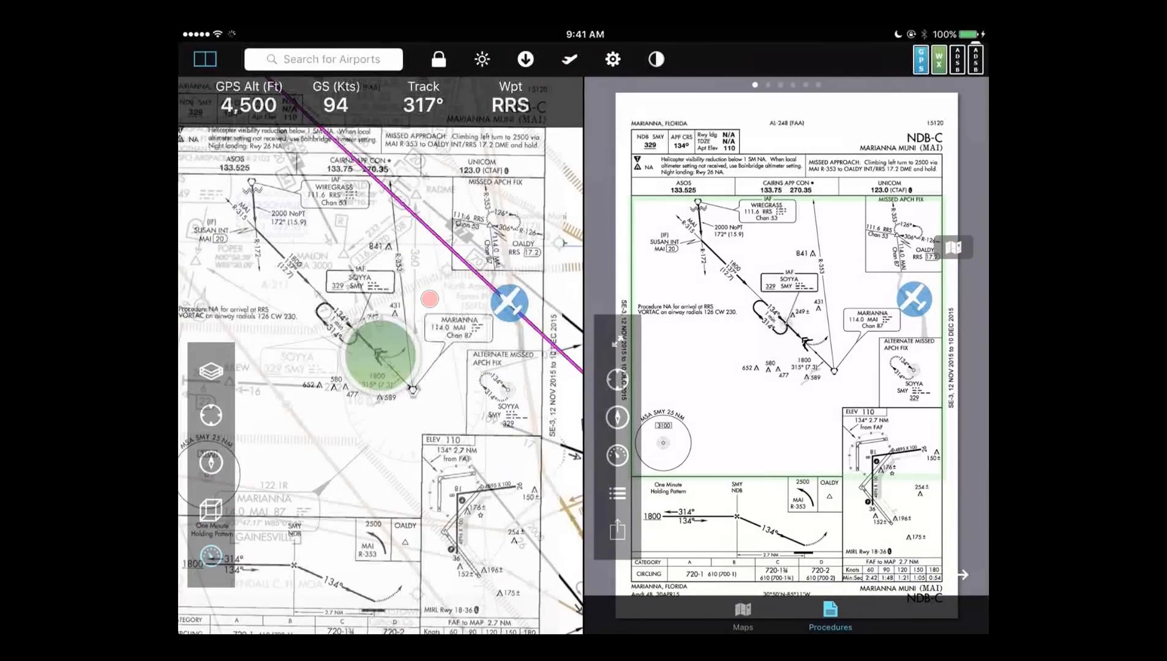
- Switch the base map beneath the plate overlay from IFR Low to Sectionals and view the overlaid plate
left_click(220, 370)
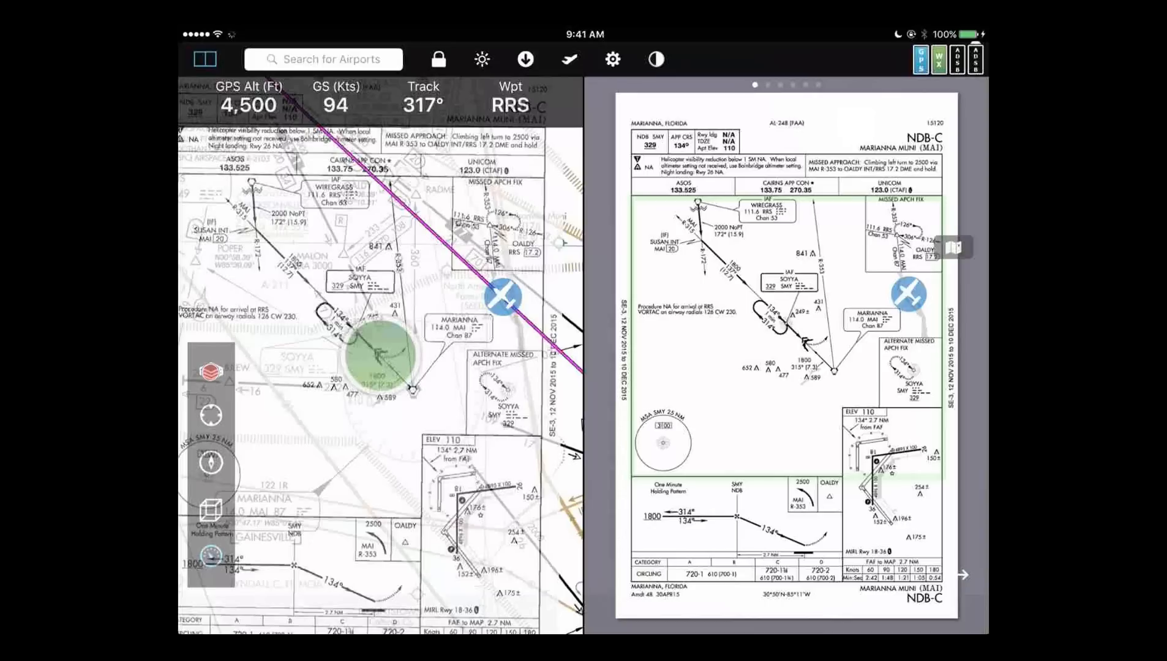
left_click(211, 371)
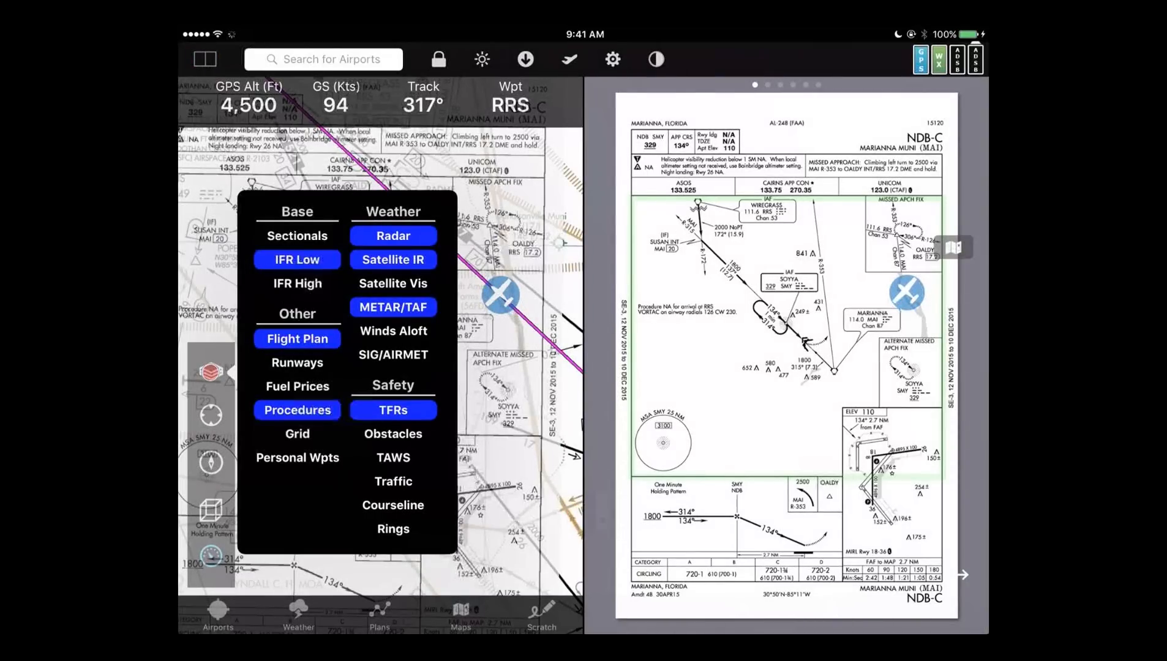
left_click(297, 236)
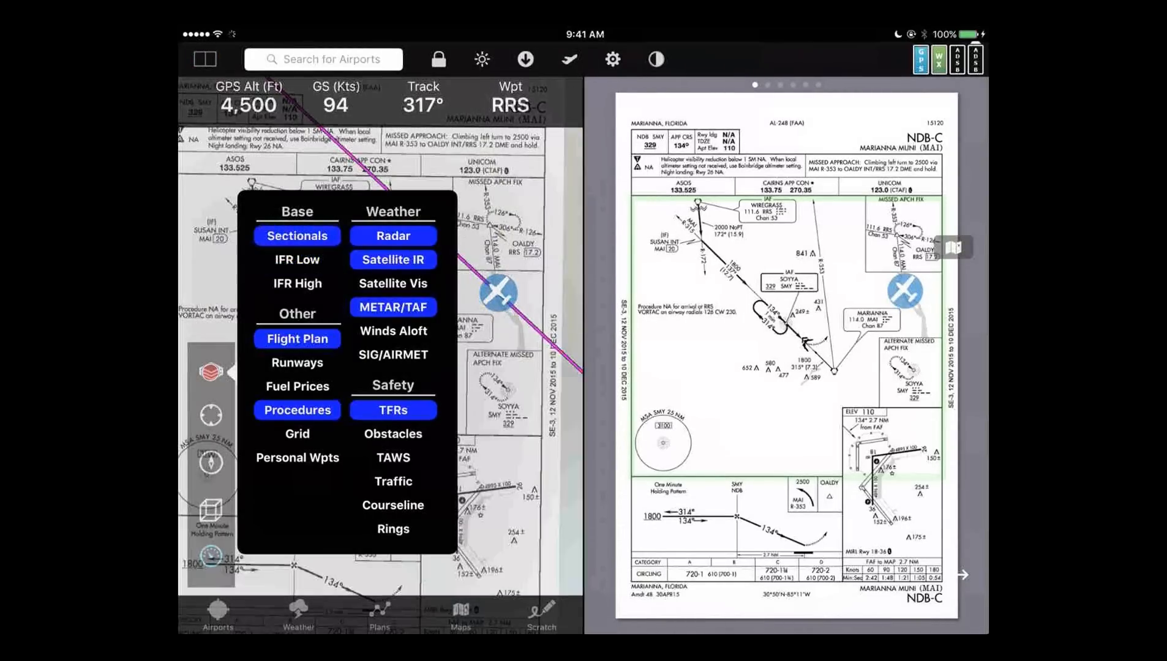
left_click(520, 392)
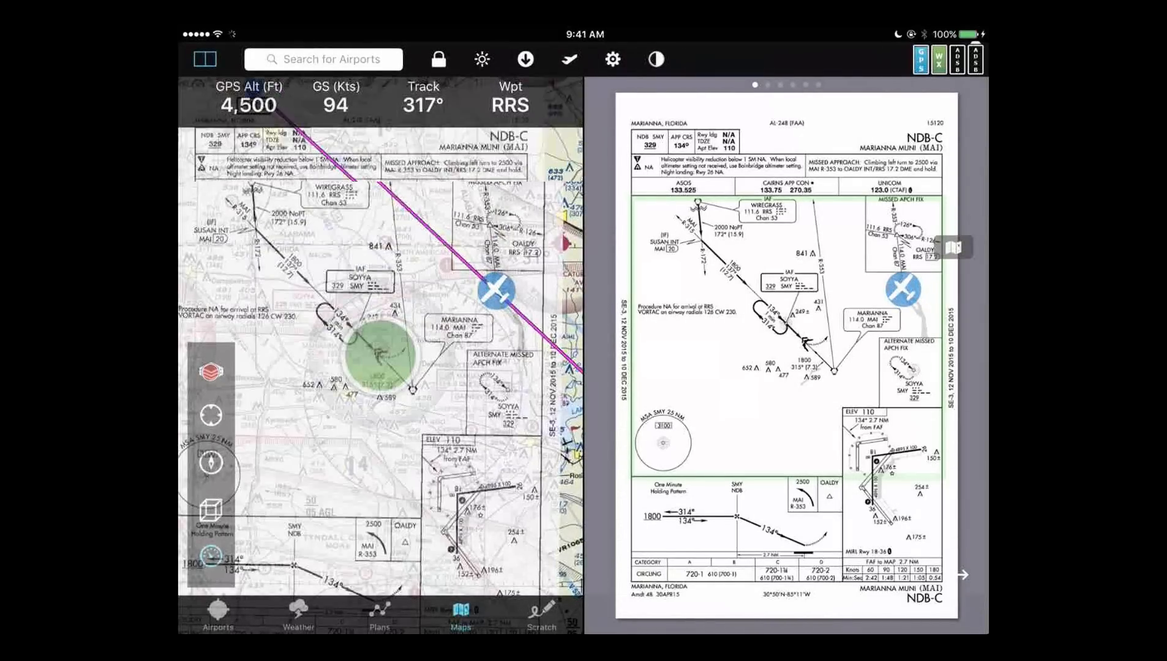
scroll(421, 392, "down", 5)
scroll(392, 367, "up", 1)
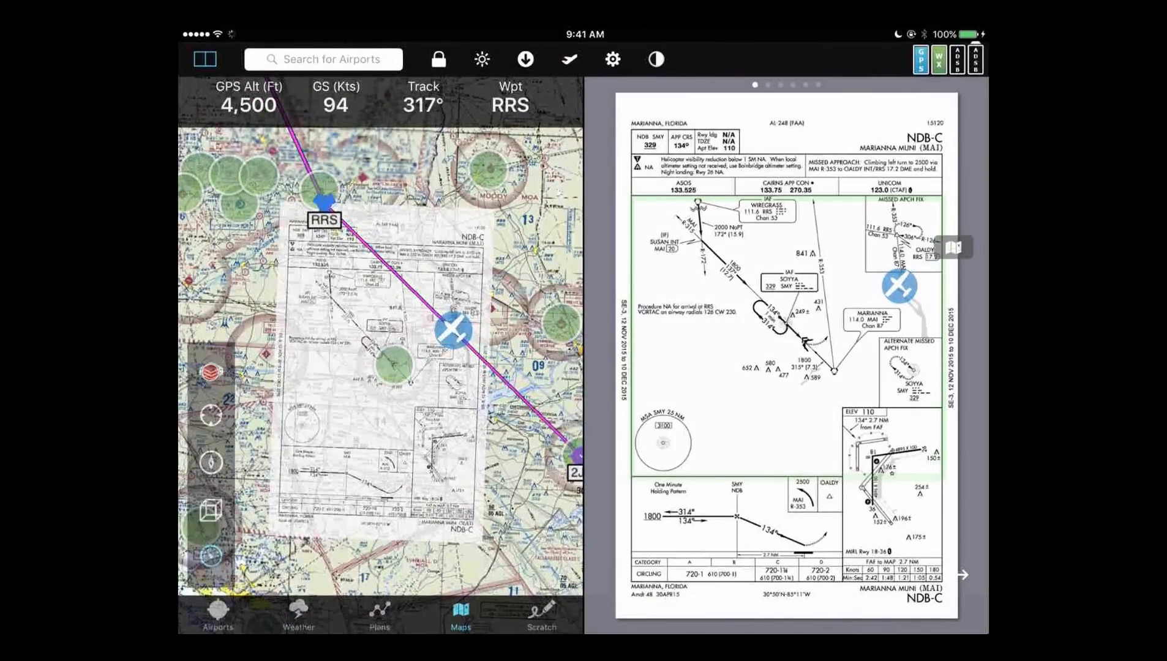
scroll(407, 337, "up", 3)
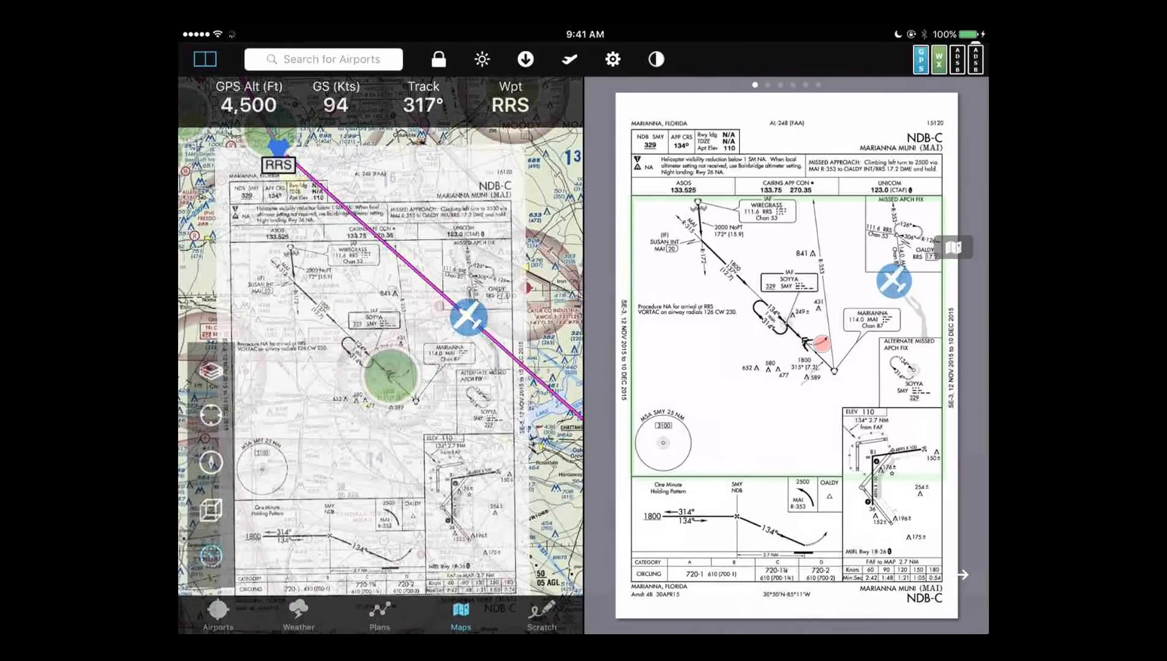
- Switch the Marianna Muni plate from NDB-C to RNAV (GPS) RWY 18, comparing both overlays on the map
scroll(822, 344, "right", 3)
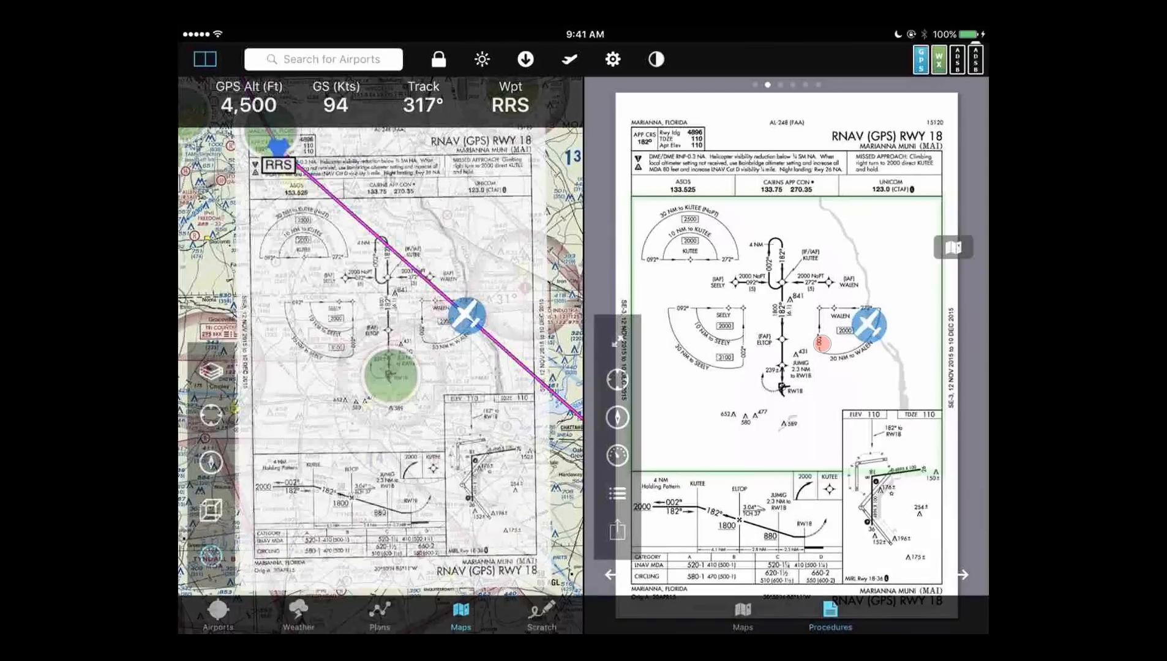
scroll(822, 344, "left", 3)
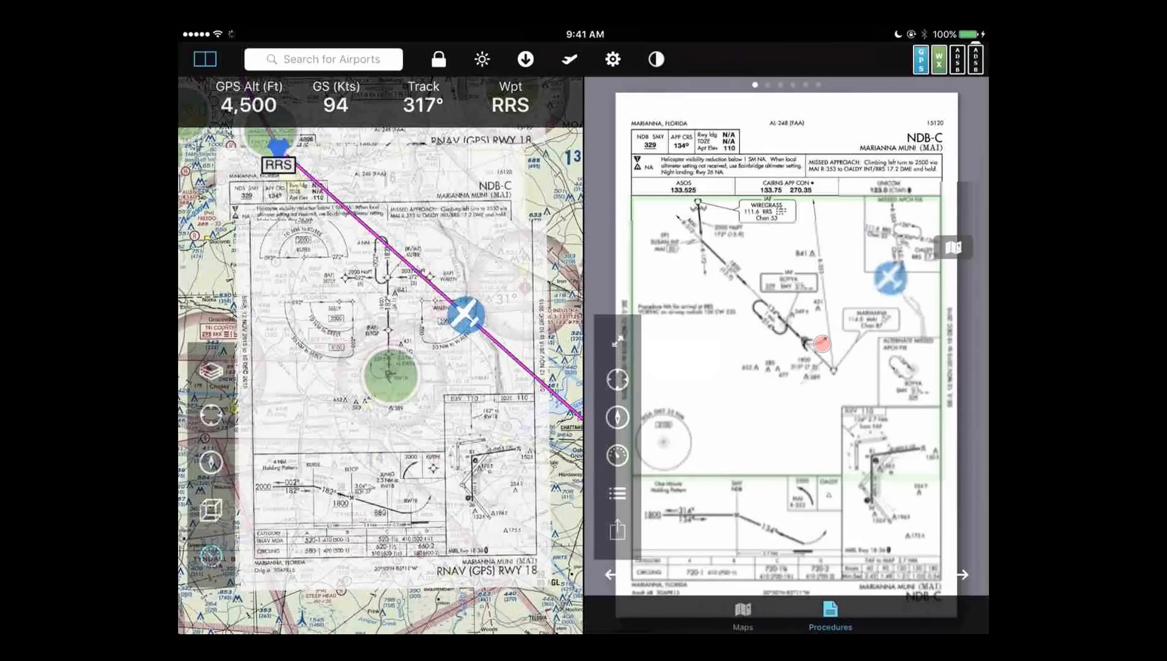
scroll(822, 344, "right", 3)
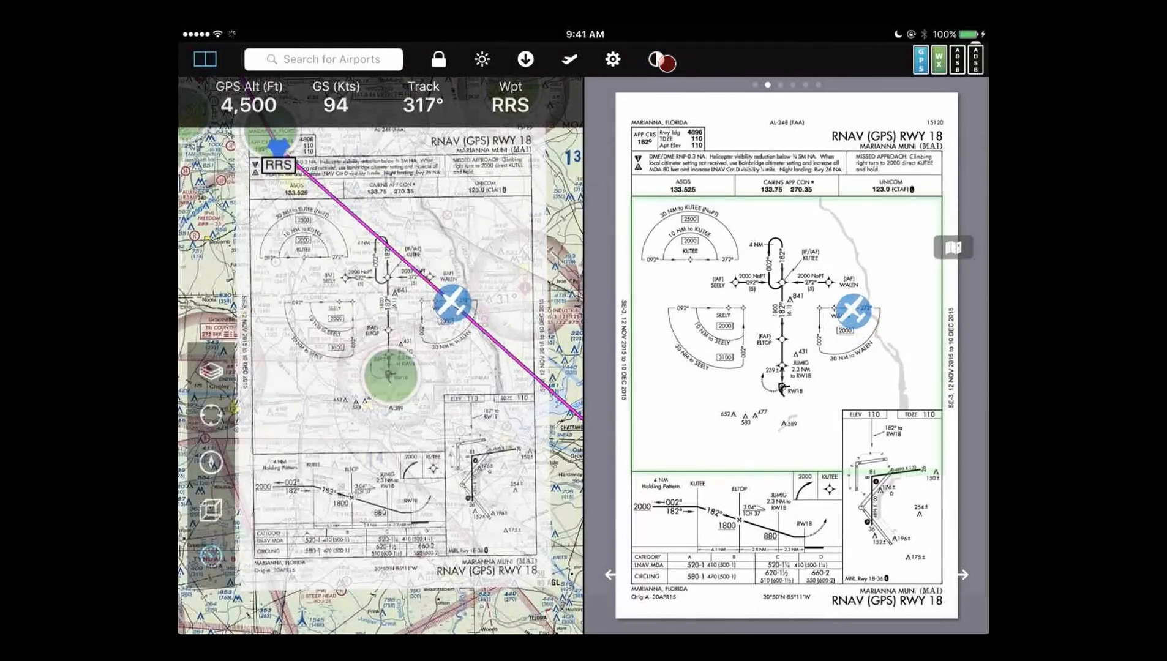
- Invert the colors of the map and approach plate for night use and inspect the plate overlay
left_click(661, 60)
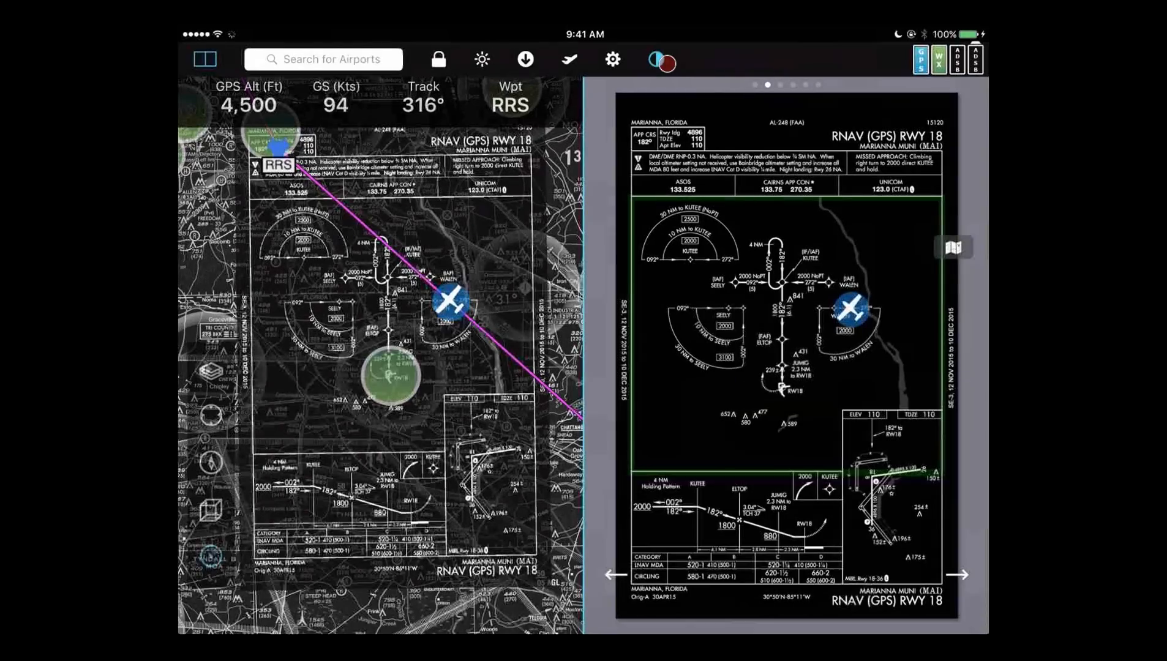
scroll(437, 410, "down", 5)
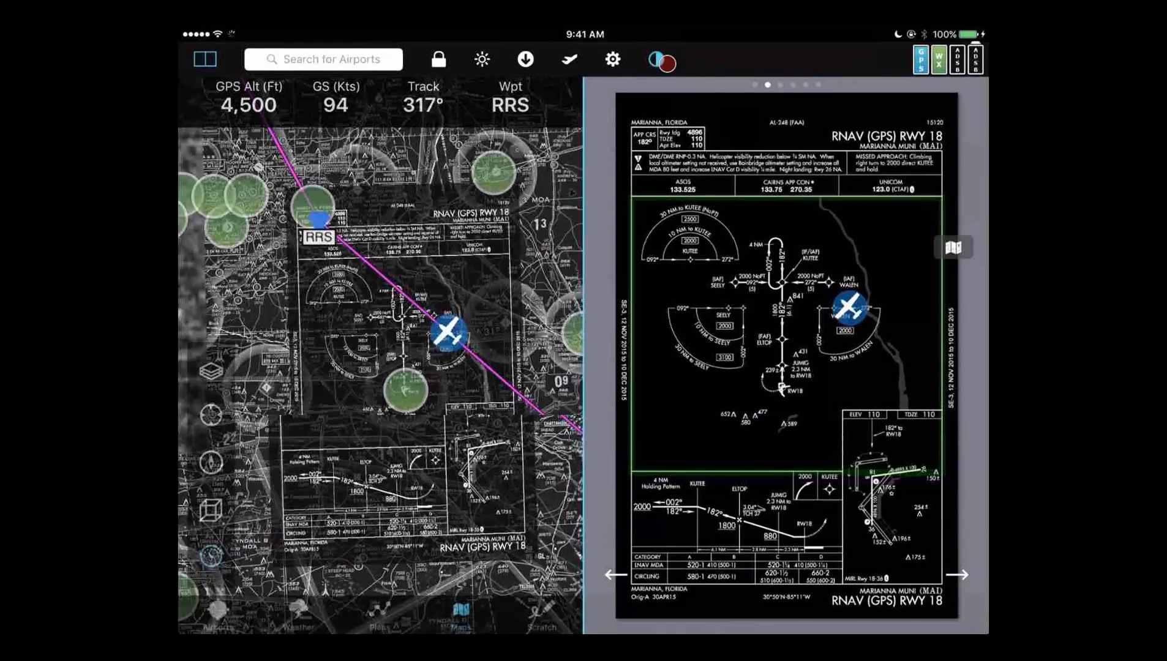
scroll(441, 416, "up", 3)
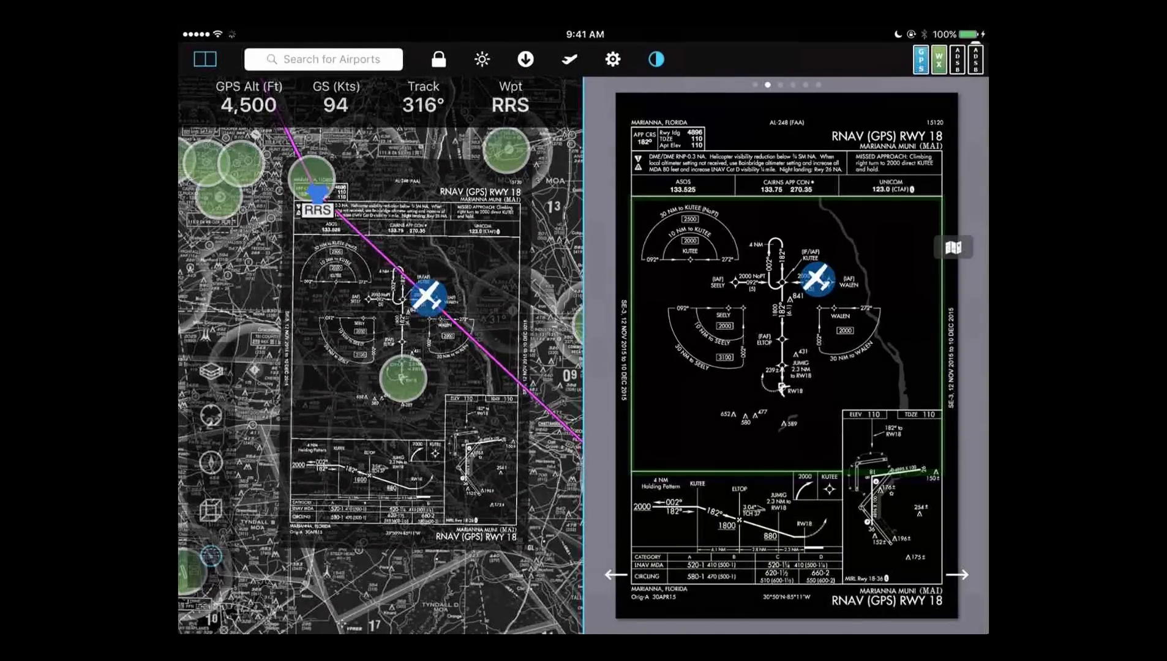
- Turn on the TAWS layer for the map view
left_click(212, 371)
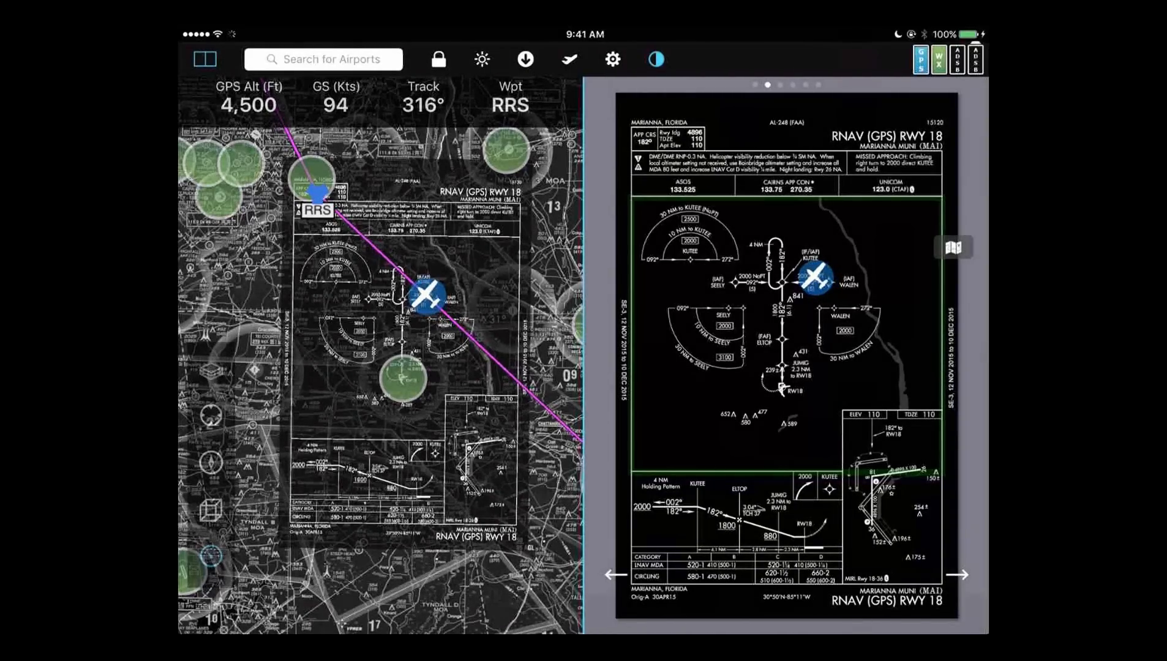
left_click(393, 458)
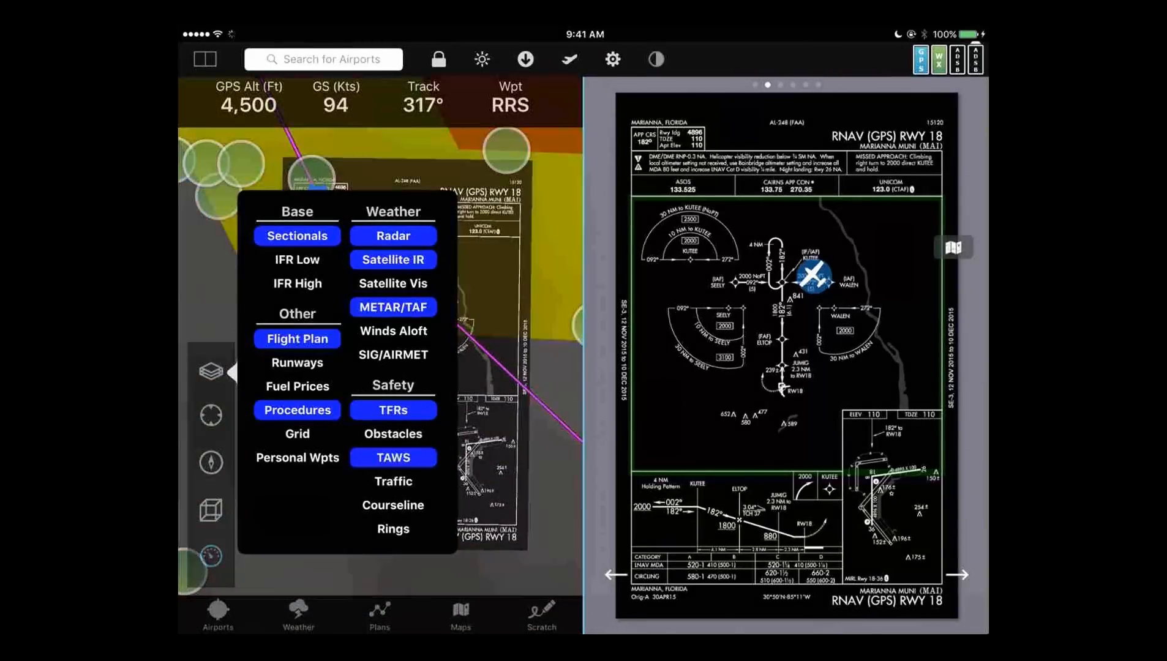
left_click(520, 379)
- Examine the TAWS terrain shading northeast of the route up close, and center the map back on the aircraft
scroll(392, 368, "down", 5)
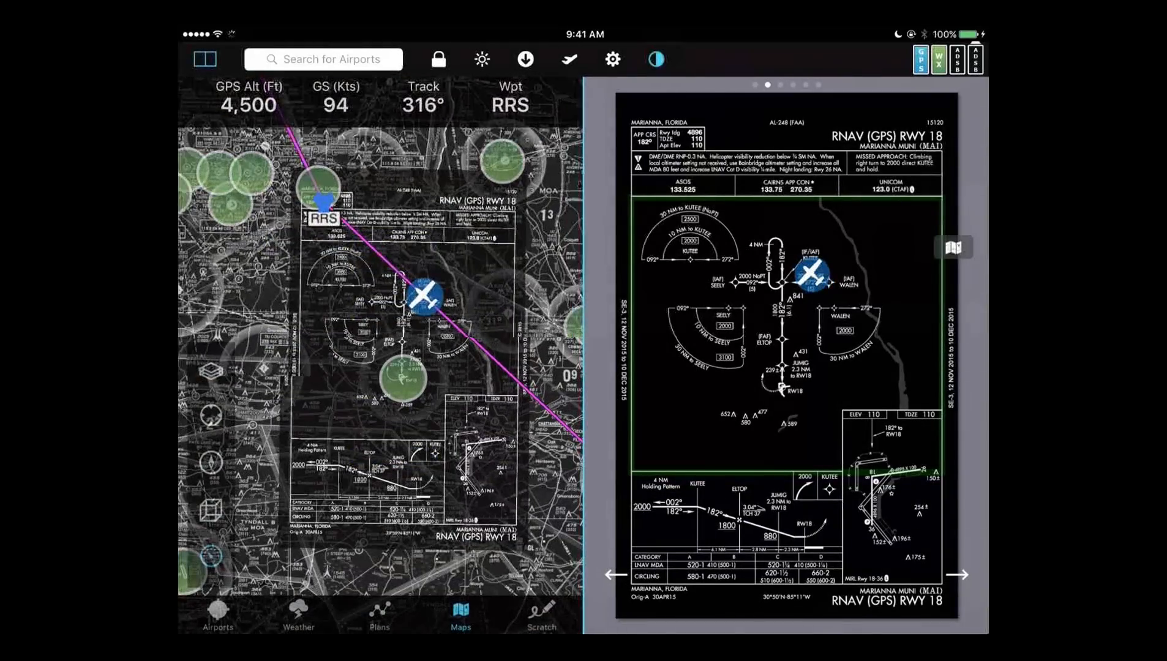
scroll(380, 361, "down", 5)
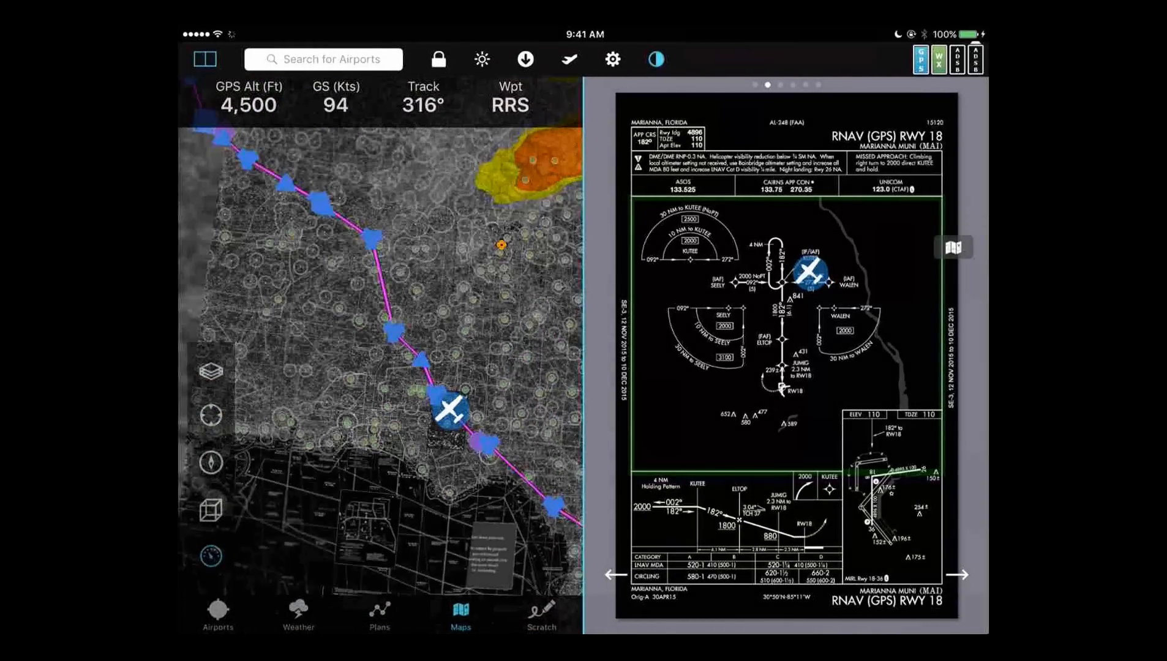
scroll(380, 361, "up", 5)
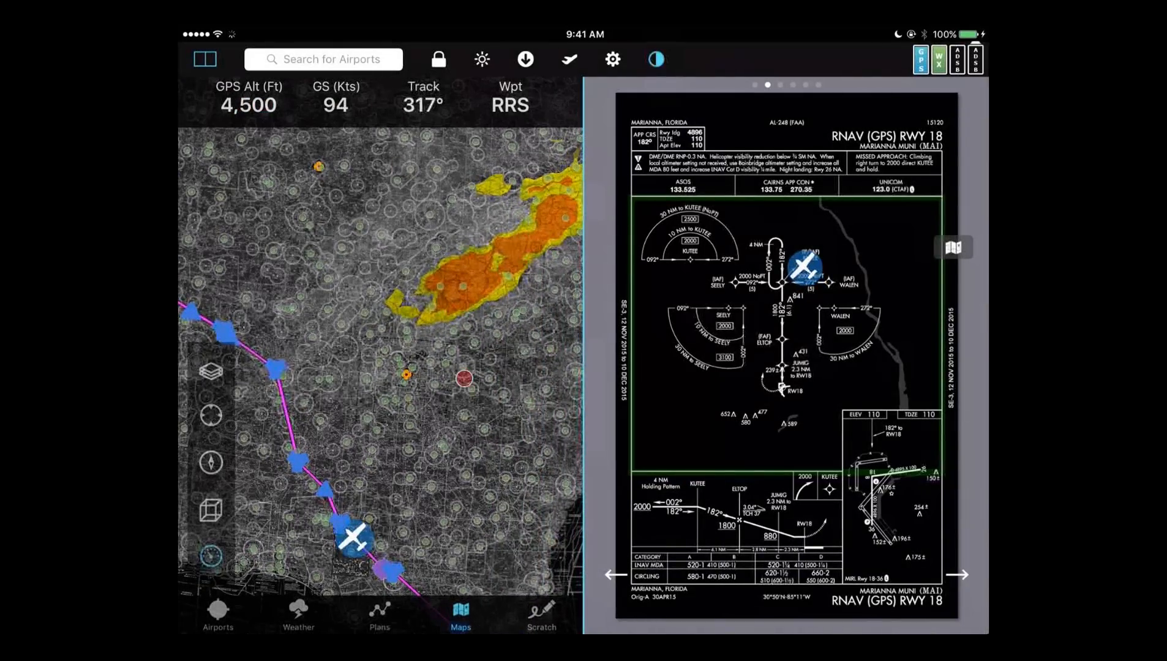
left_click(484, 330)
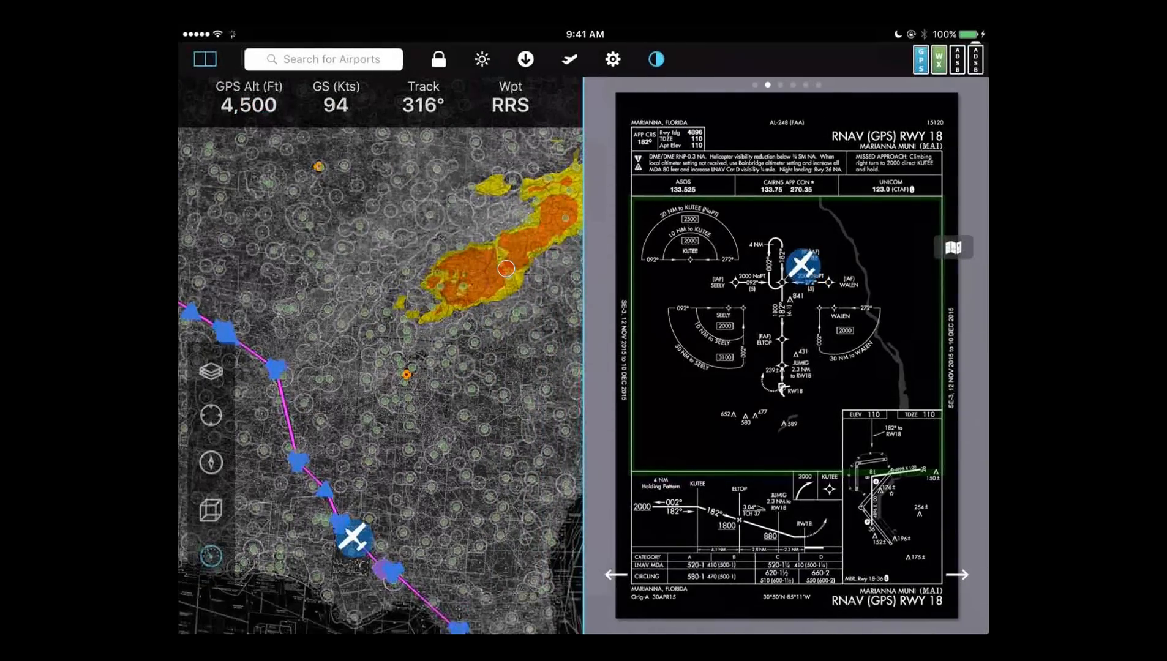
left_click_drag(520, 259, 474, 300)
scroll(490, 273, "up", 5)
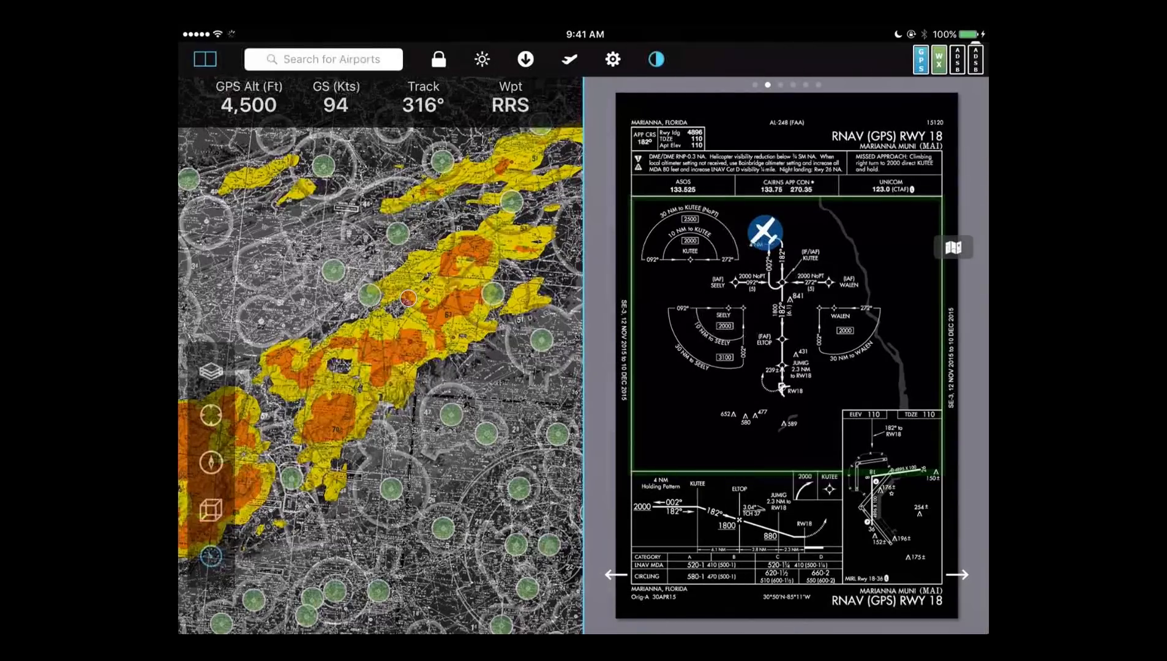
left_click(211, 415)
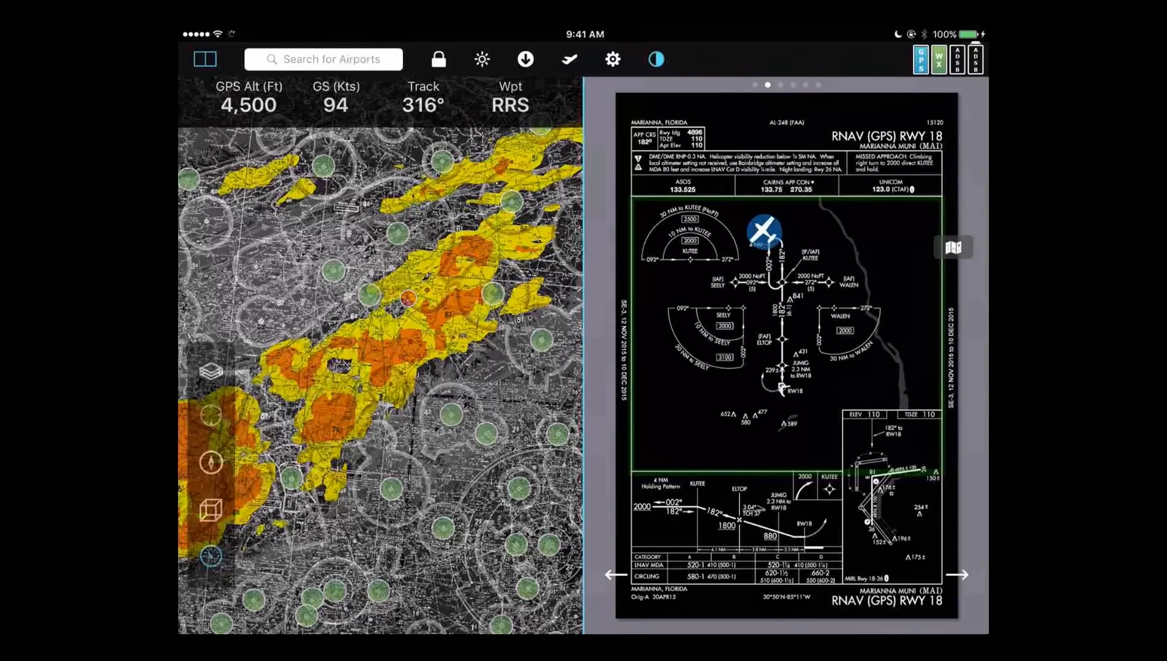